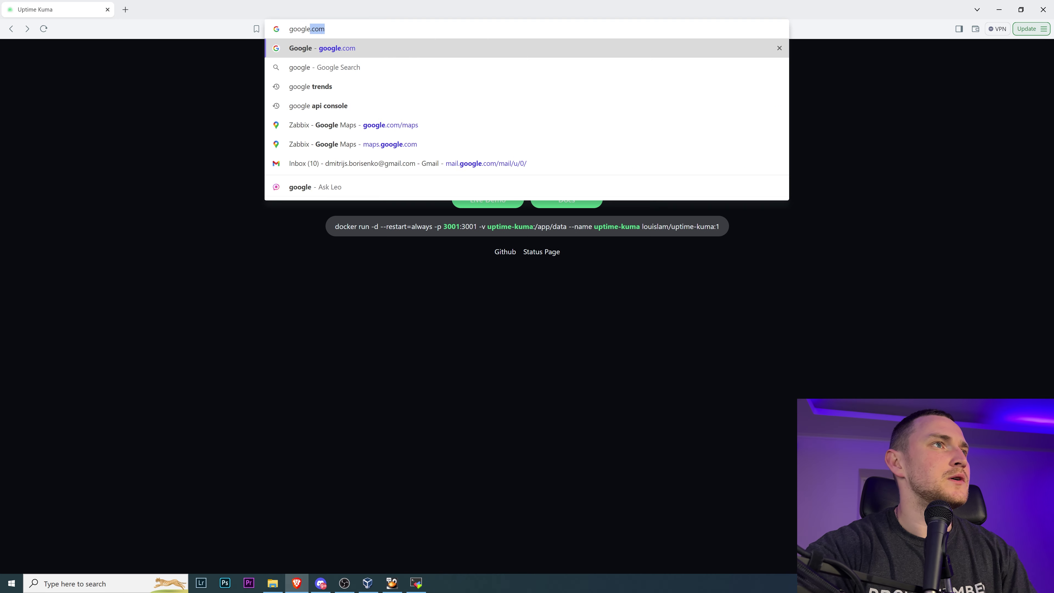
- Search Google for 'uptime kuma' using the autocomplete suggestion
key("Return")
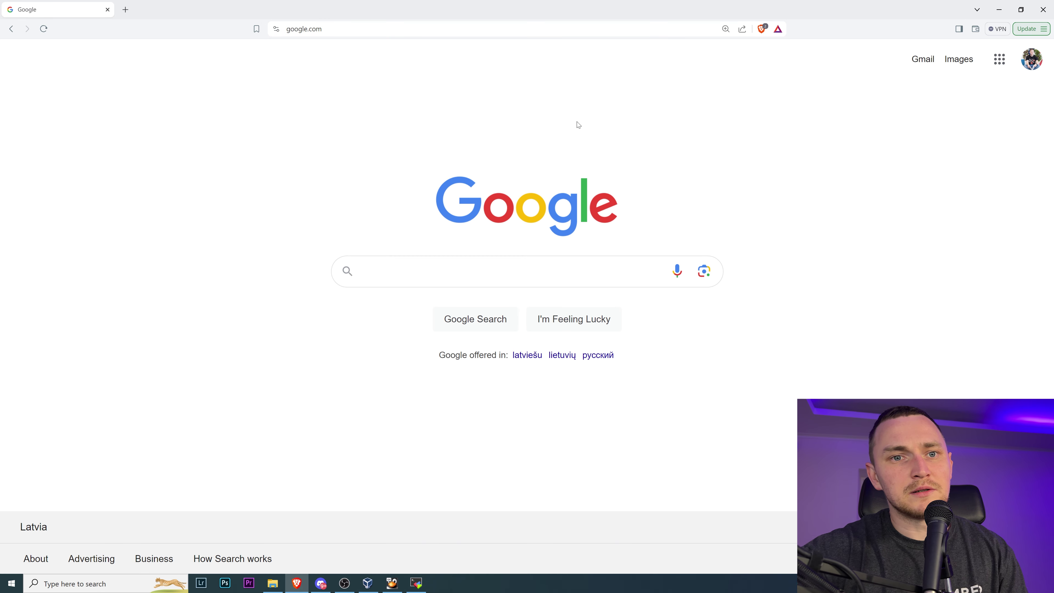
type("u")
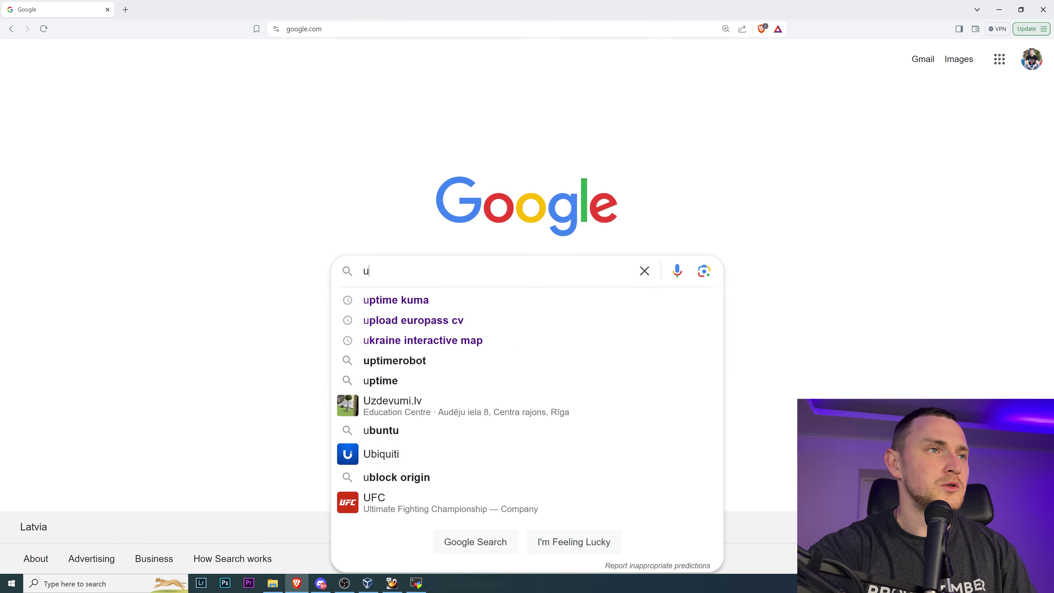
type("pti")
key("Down")
key("Return")
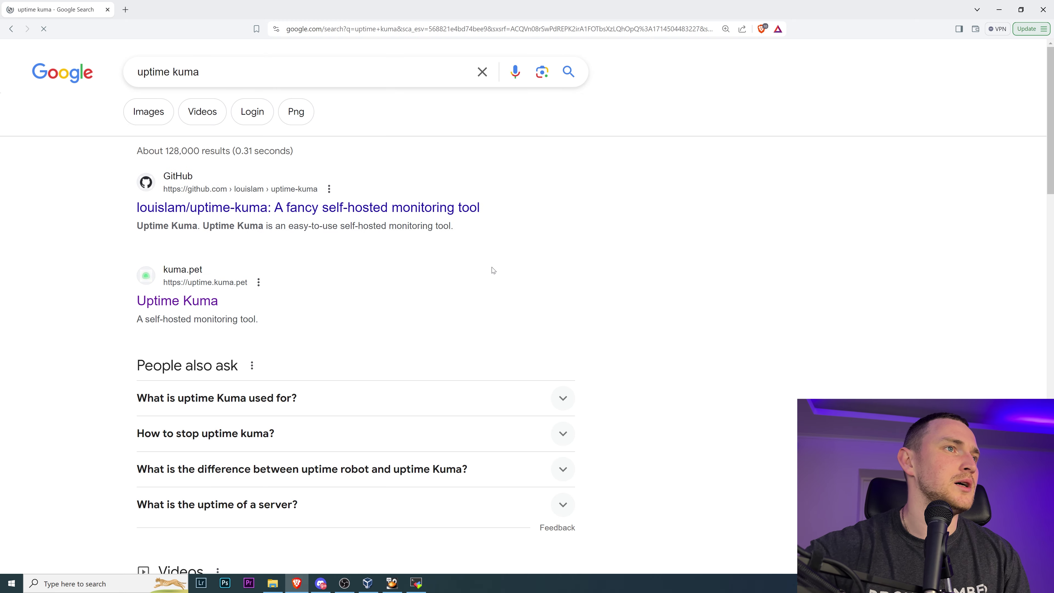
- Open the louislam/uptime-kuma GitHub repository and scroll through its README
left_click(226, 209)
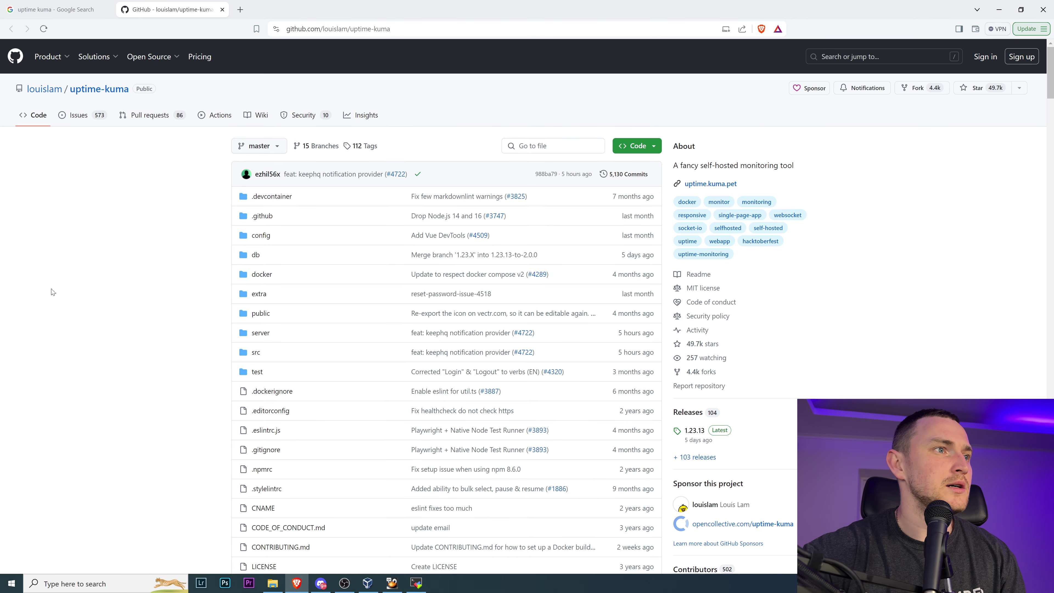
scroll(129, 254, "down", 4)
scroll(130, 255, "down", 11)
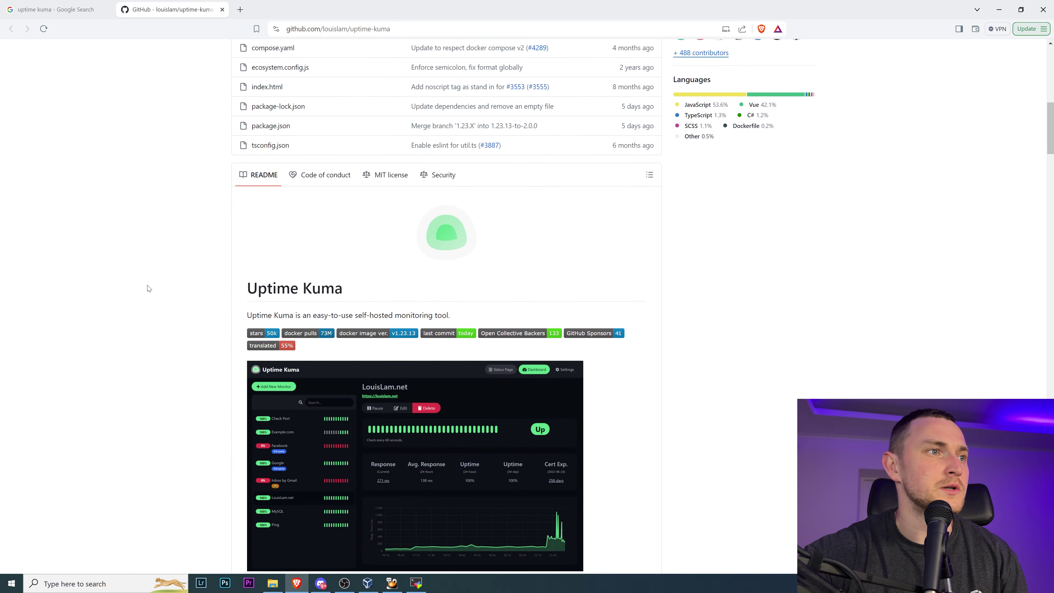
scroll(157, 282, "up", 1)
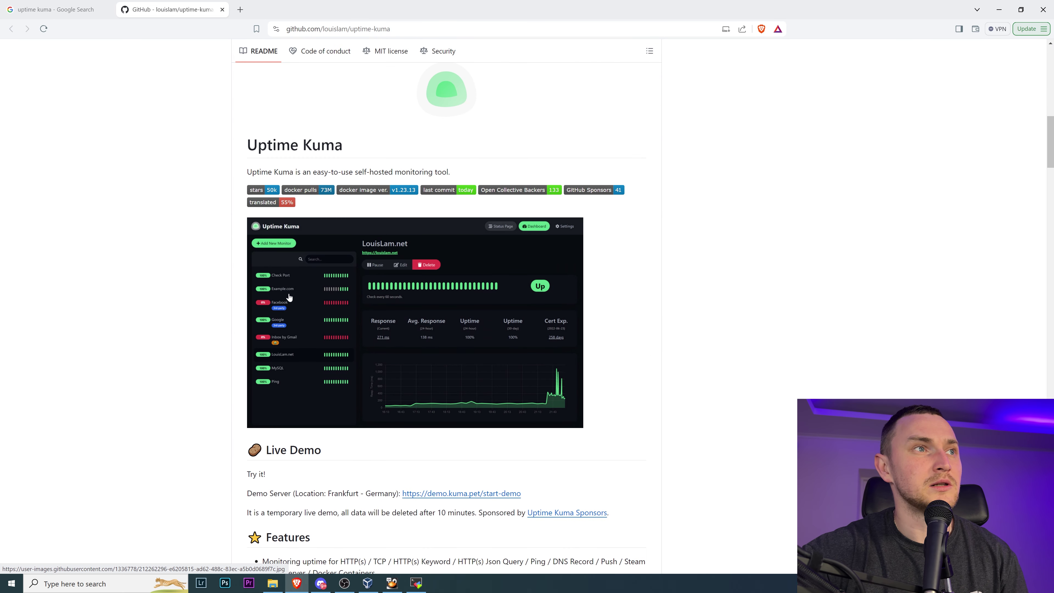
scroll(367, 321, "down", 6)
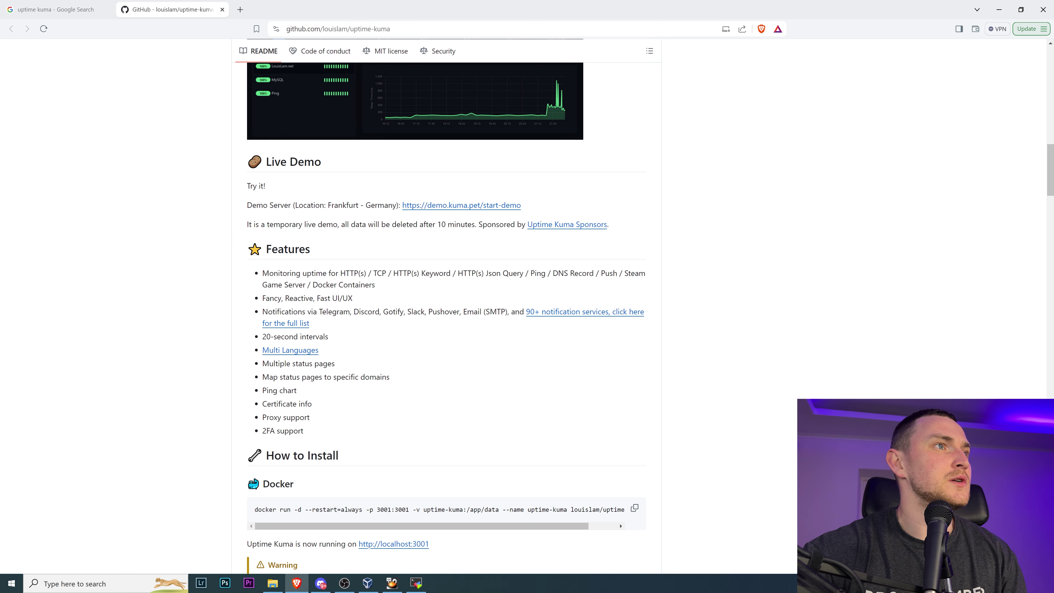
- Find the Live Demo section and open the Uptime Kuma demo in a new tab
left_click_drag(266, 162, 340, 166)
left_click(340, 168)
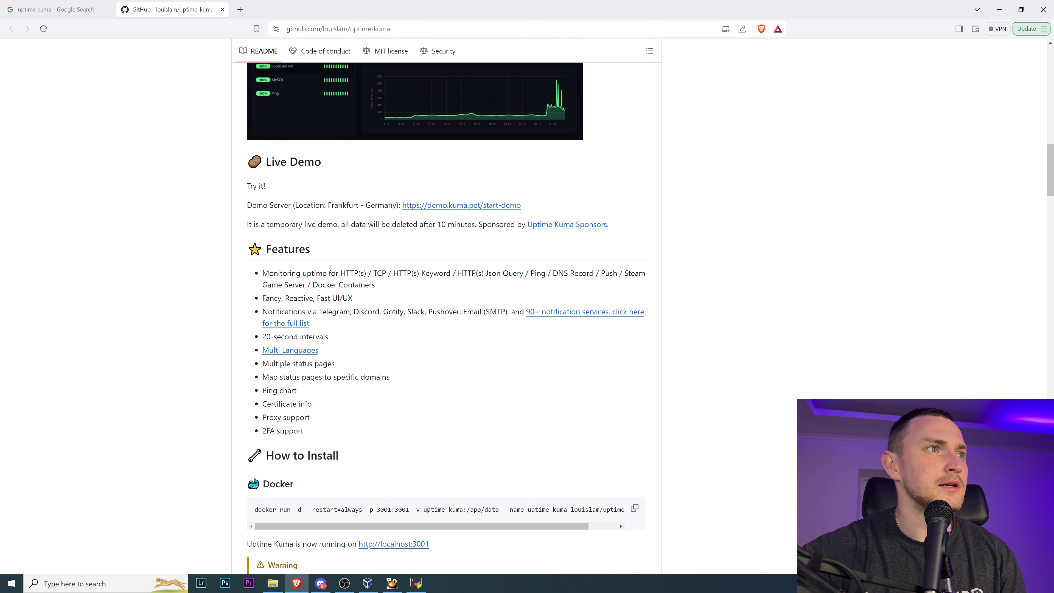
left_click_drag(252, 205, 310, 205)
left_click(310, 205)
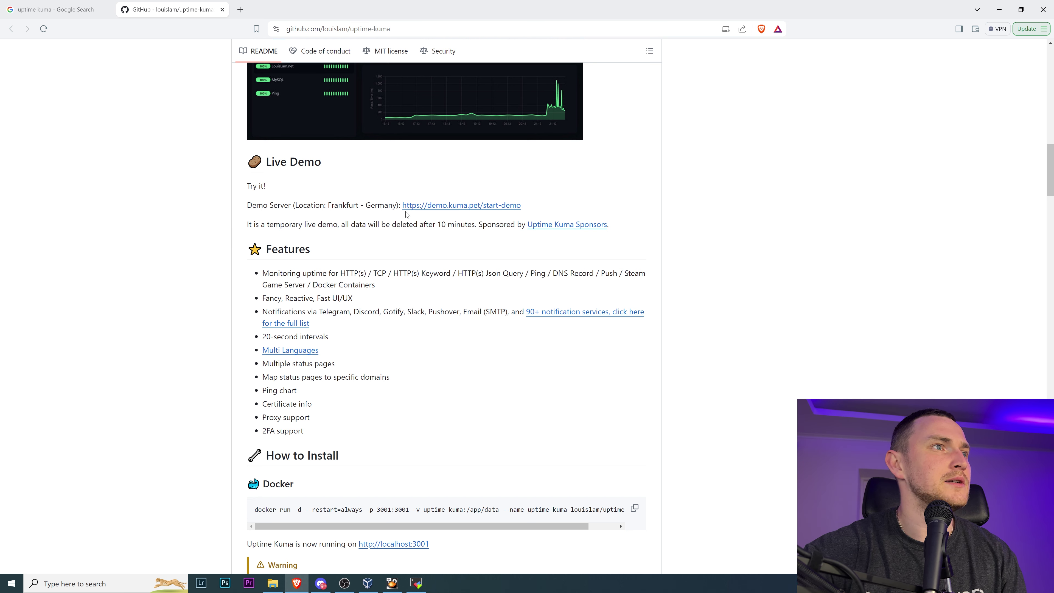
middle_click(455, 205)
left_click(274, 9)
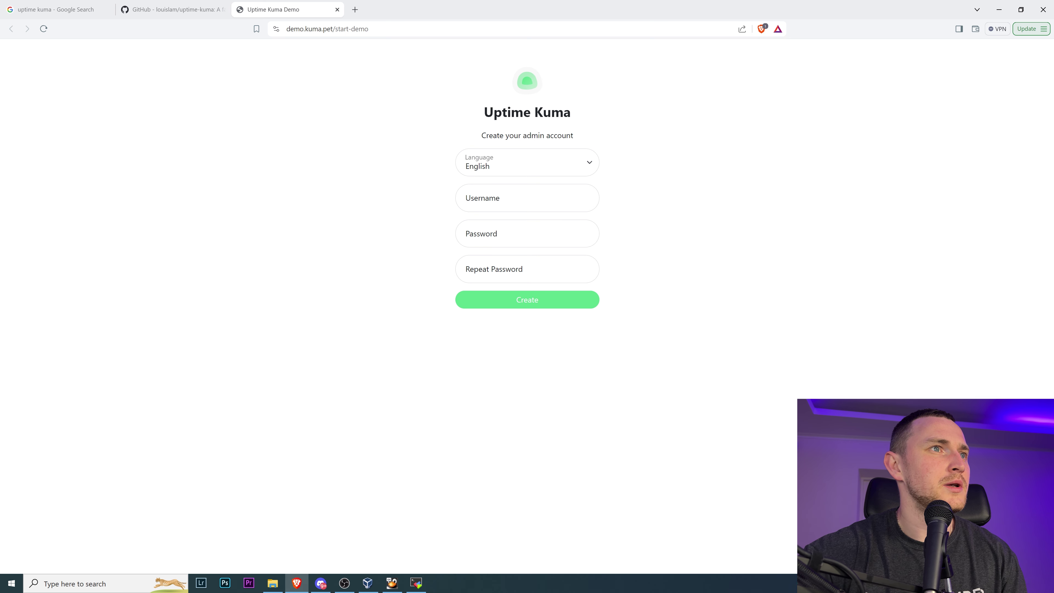
- Enter admin username 'youtube' with a password and submit the form
left_click(527, 198)
type("youtub")
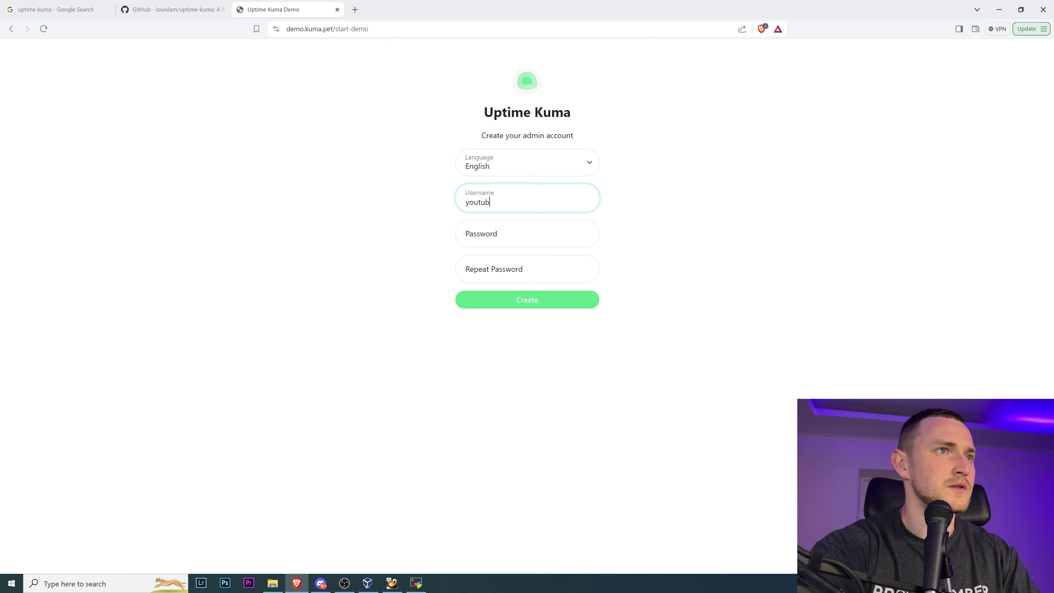
type("e")
left_click(526, 234)
type("••")
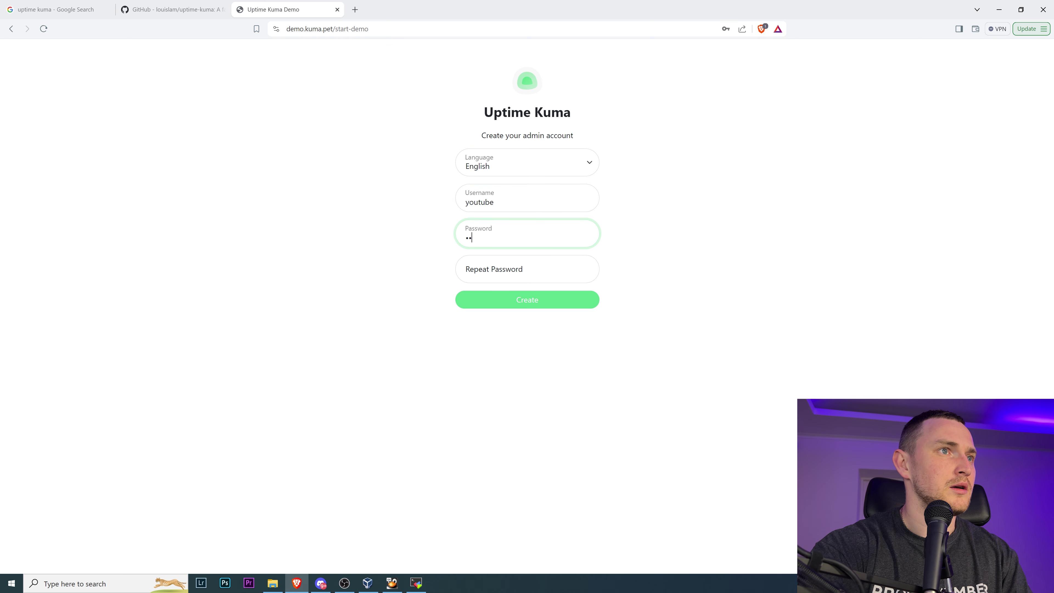
left_click(527, 268)
type("•••••")
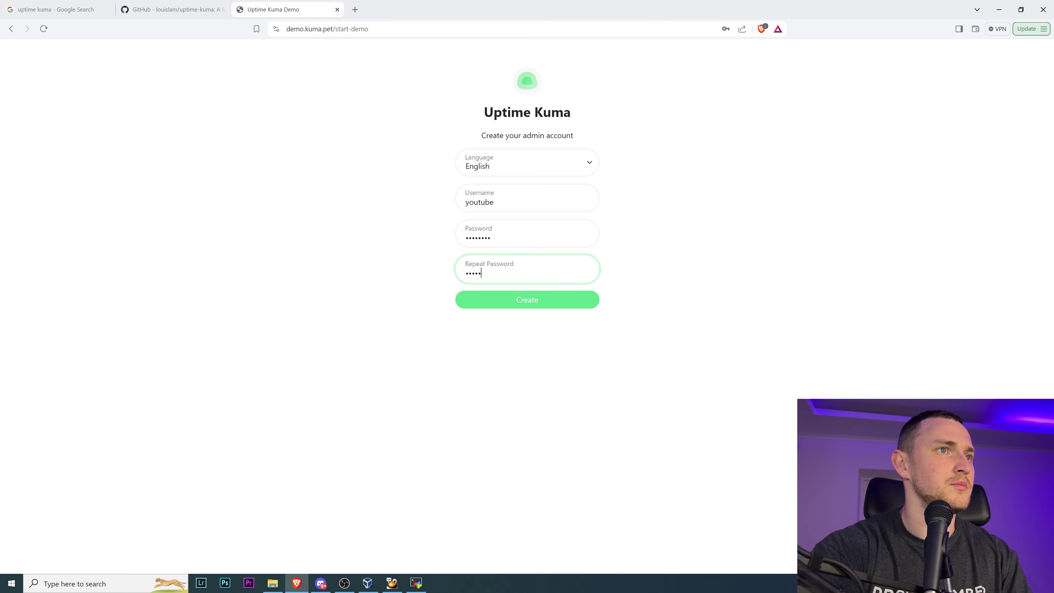
type("•••")
key("Return")
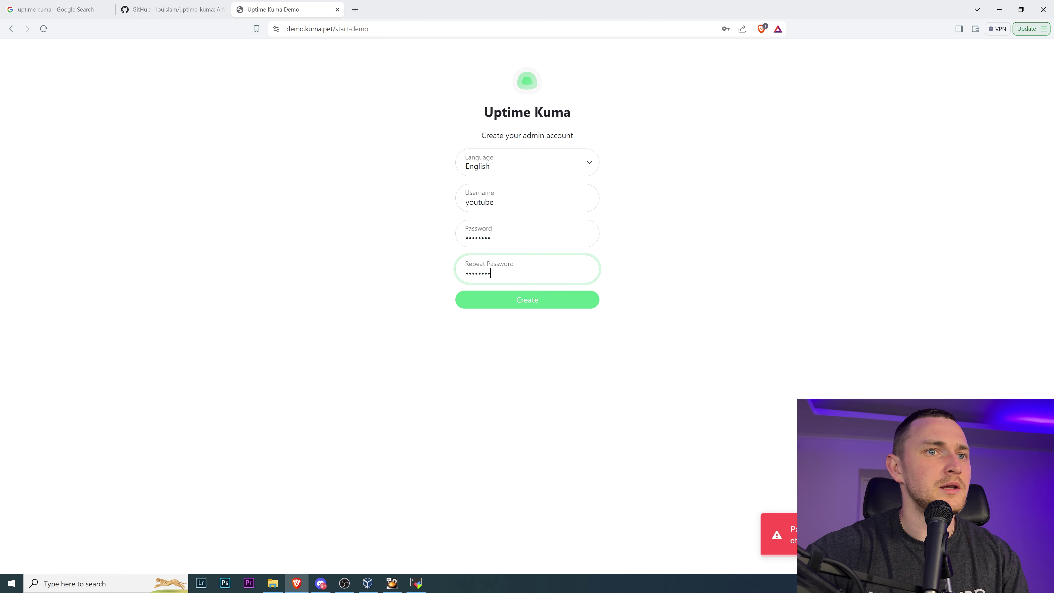
- Re-enter a matching password, create the account, and decline saving the password
key("shift+Tab")
type("•••••")
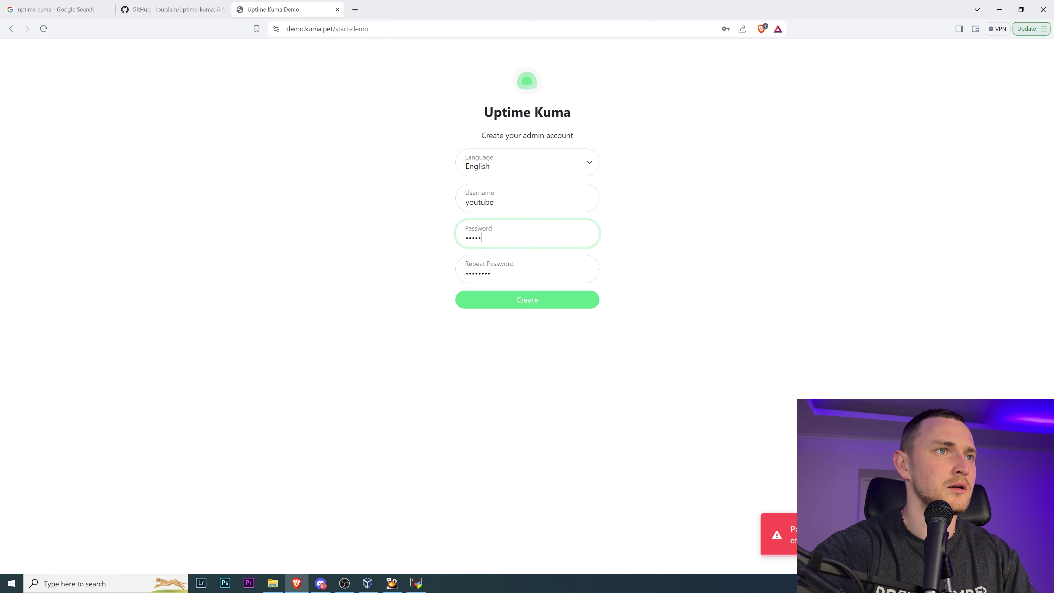
key("Tab")
type("•••••••••••")
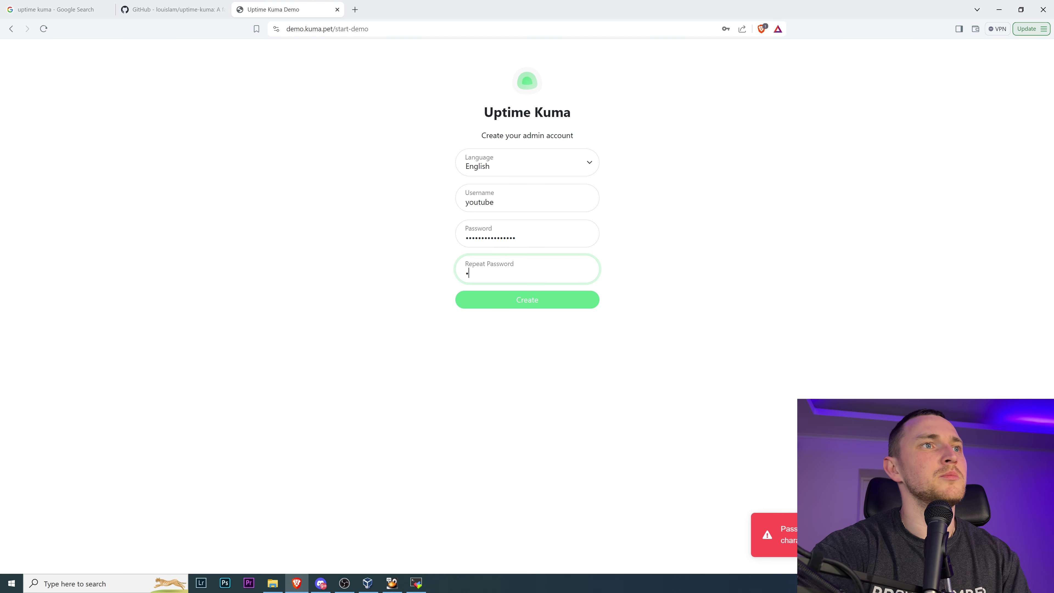
type("••")
key("Return")
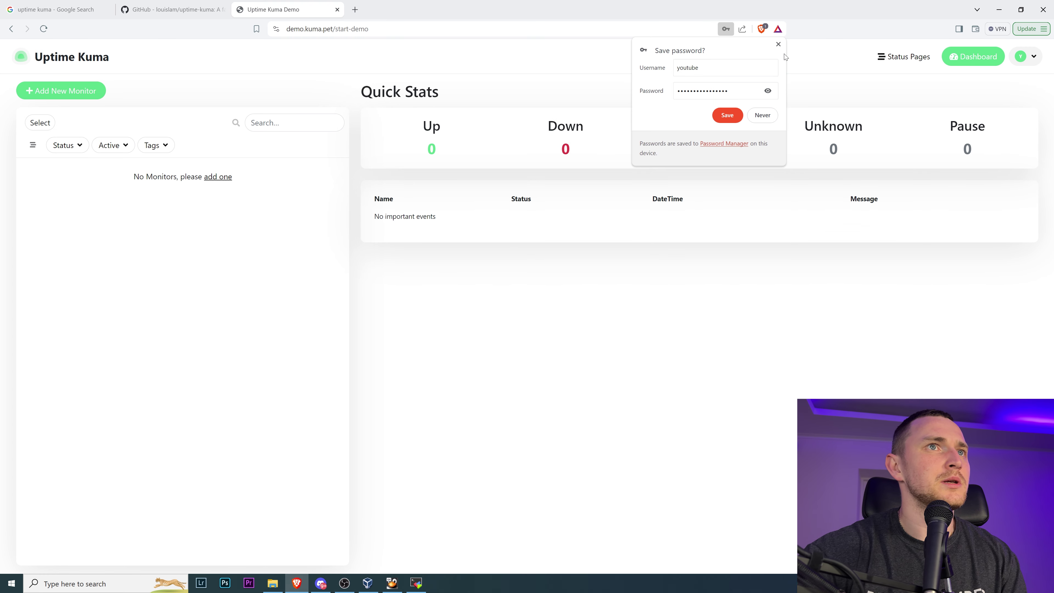
left_click(778, 44)
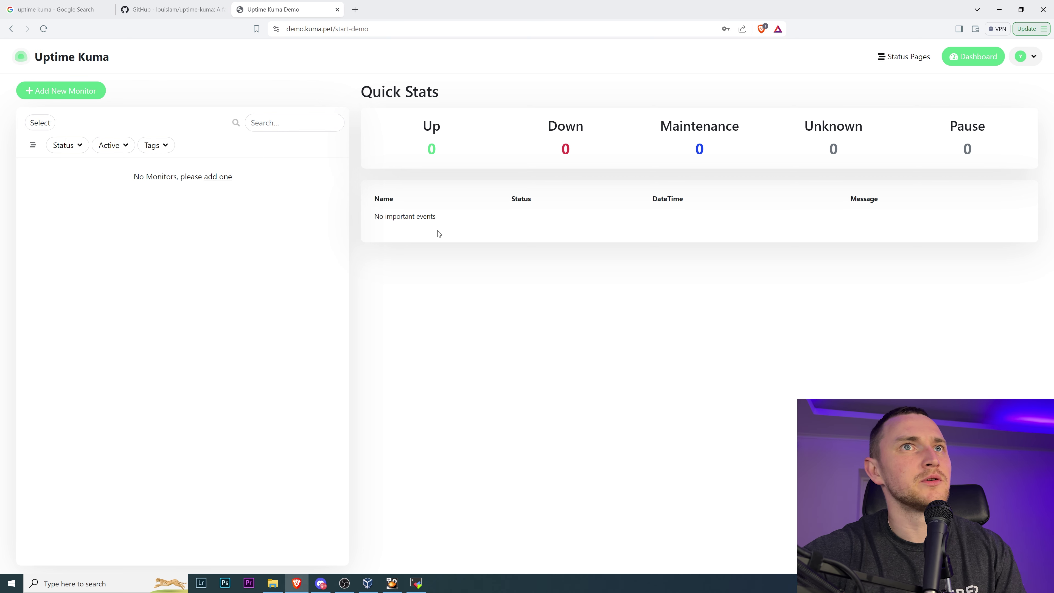
- Close the demo tab and scroll through the uptime-kuma repository README
left_click(337, 9)
scroll(318, 124, "up", 15)
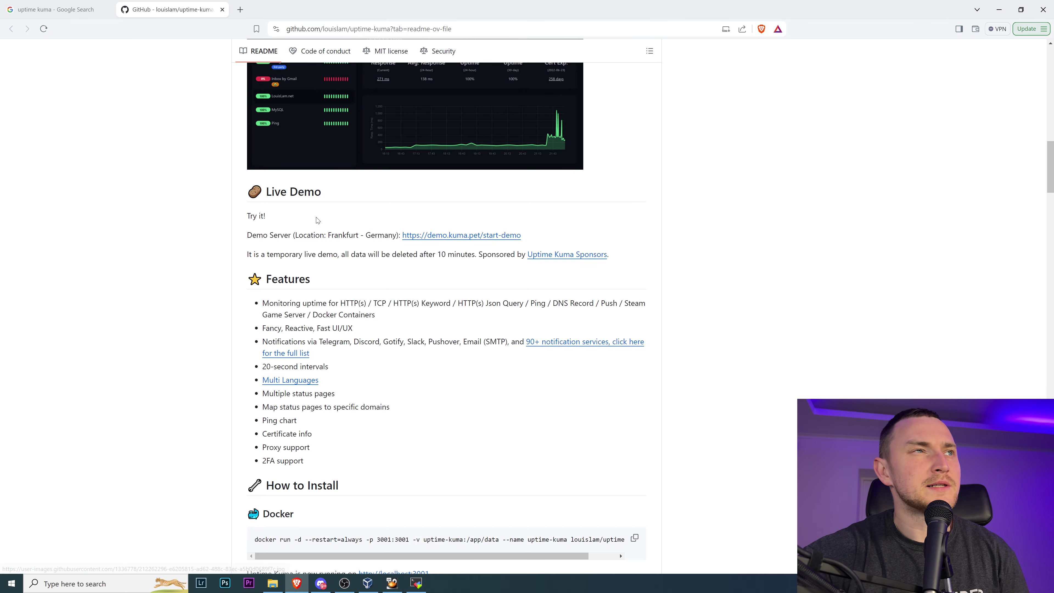
scroll(297, 214, "up", 5)
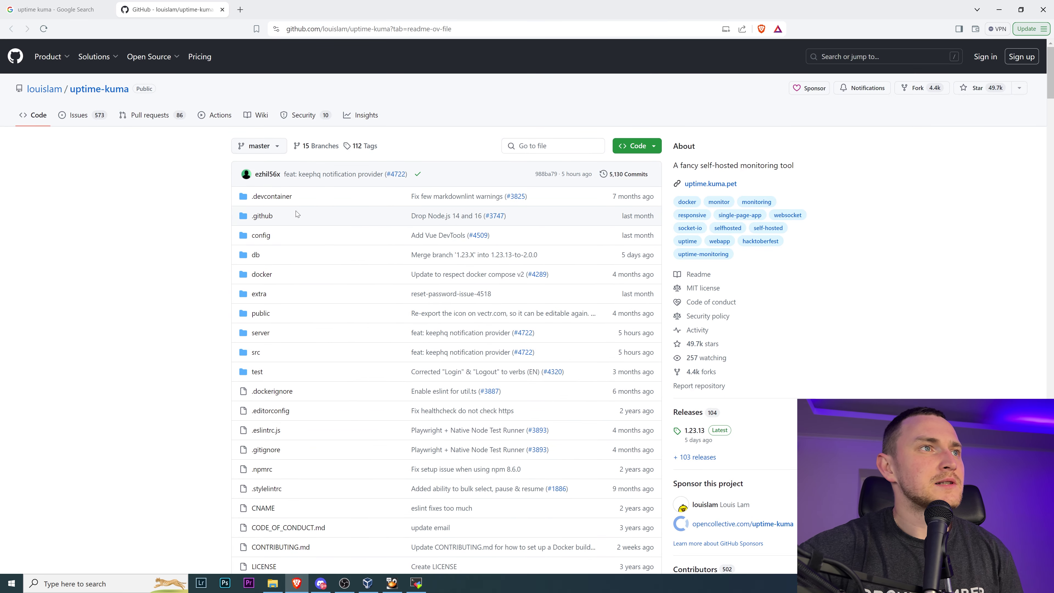
scroll(297, 235, "down", 15)
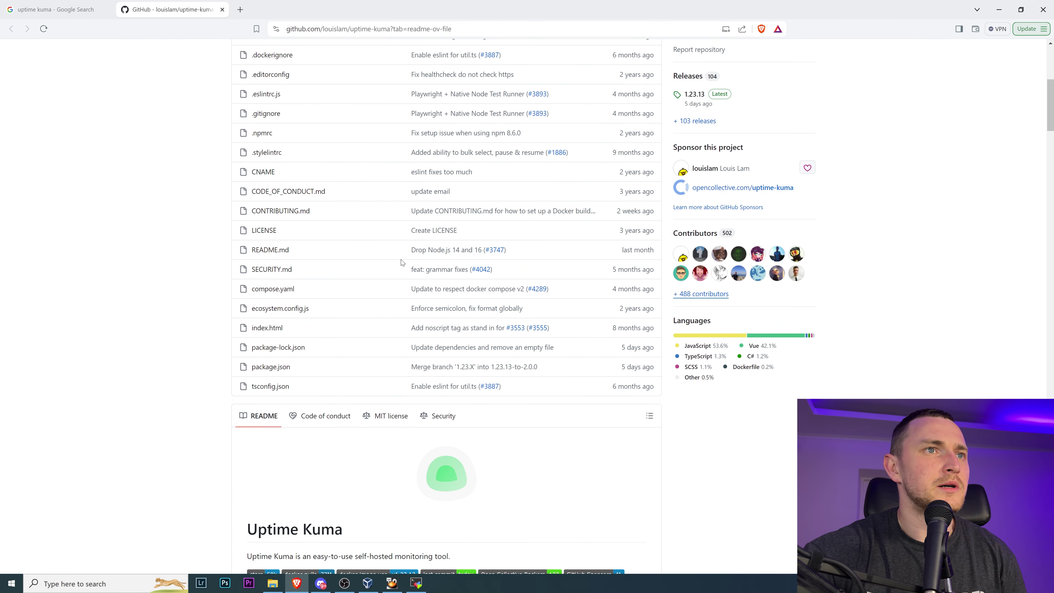
scroll(413, 269, "down", 10)
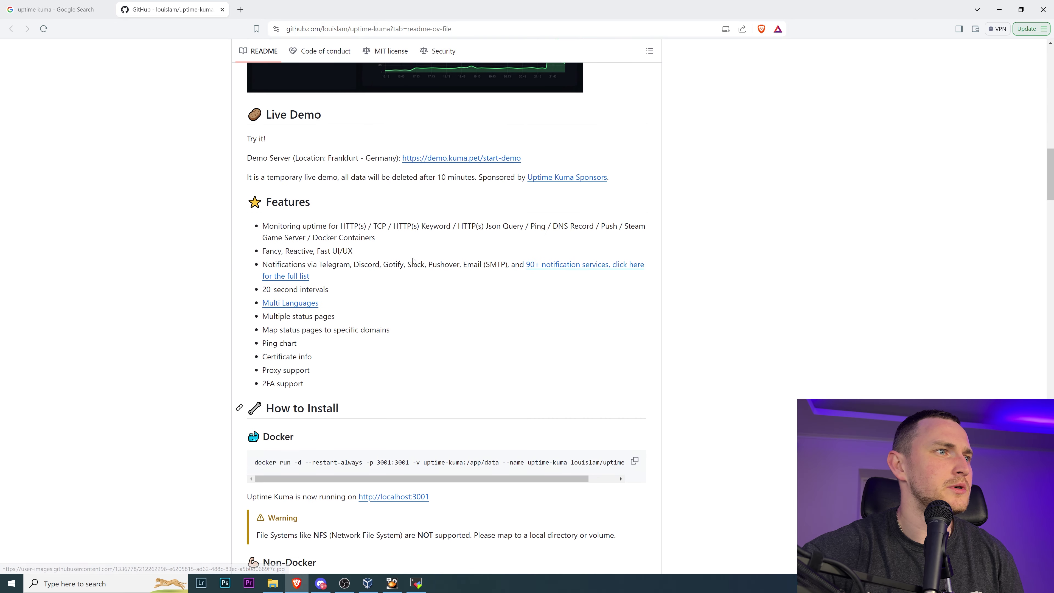
scroll(411, 261, "up", 15)
scroll(410, 257, "up", 10)
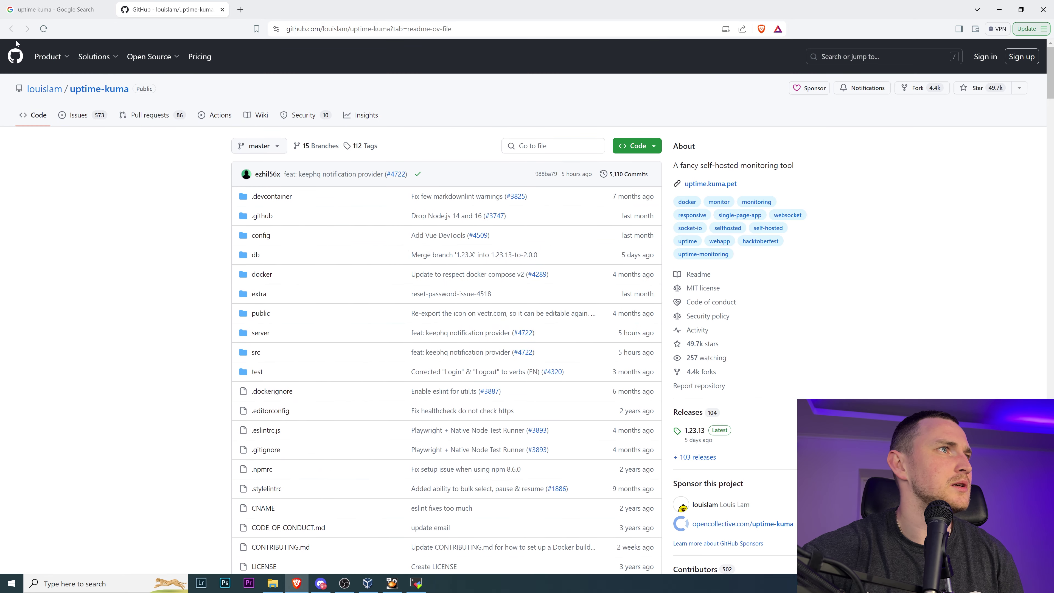
- Open the official uptime.kuma.pet site and browse its documentation wiki
left_click(11, 30)
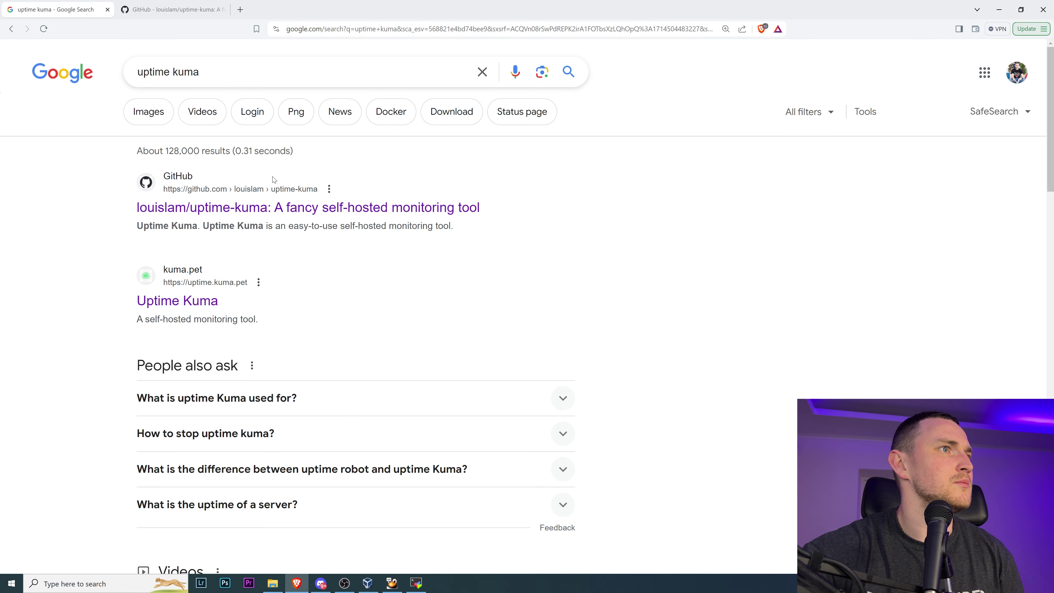
left_click(182, 300)
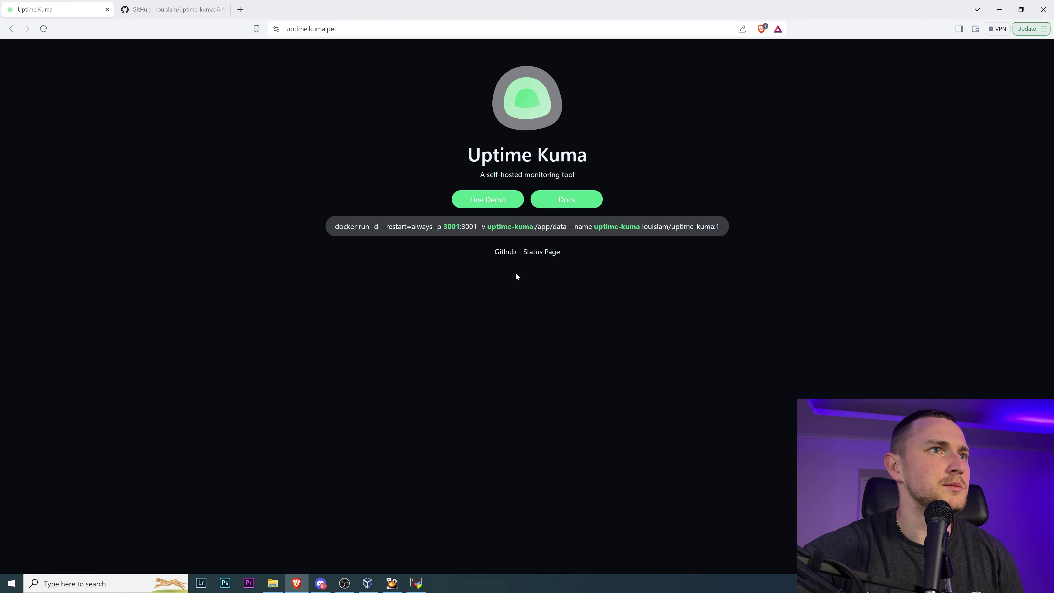
left_click(548, 204)
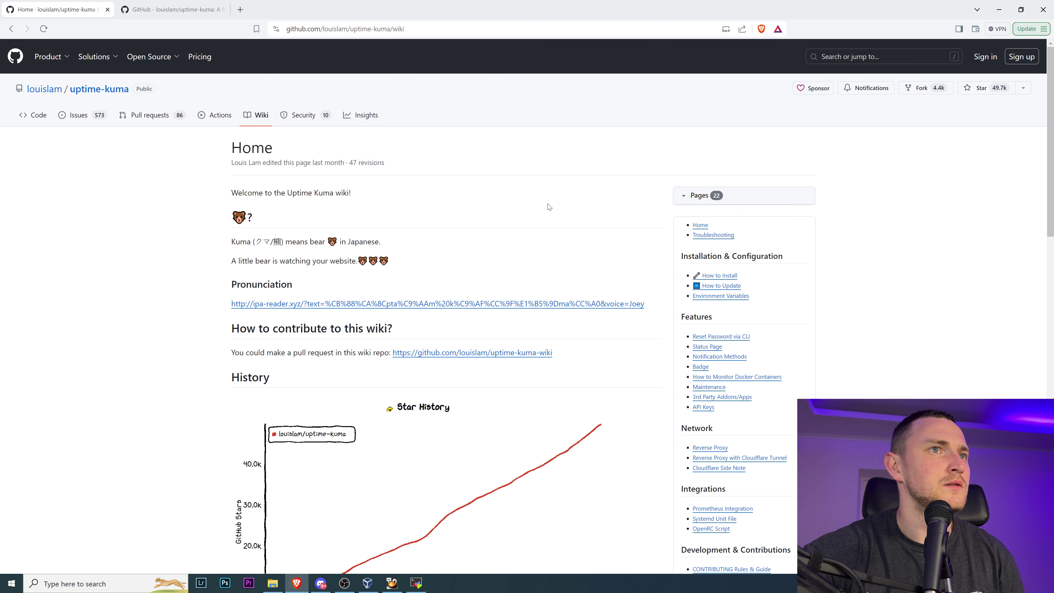
scroll(754, 232, "down", 3)
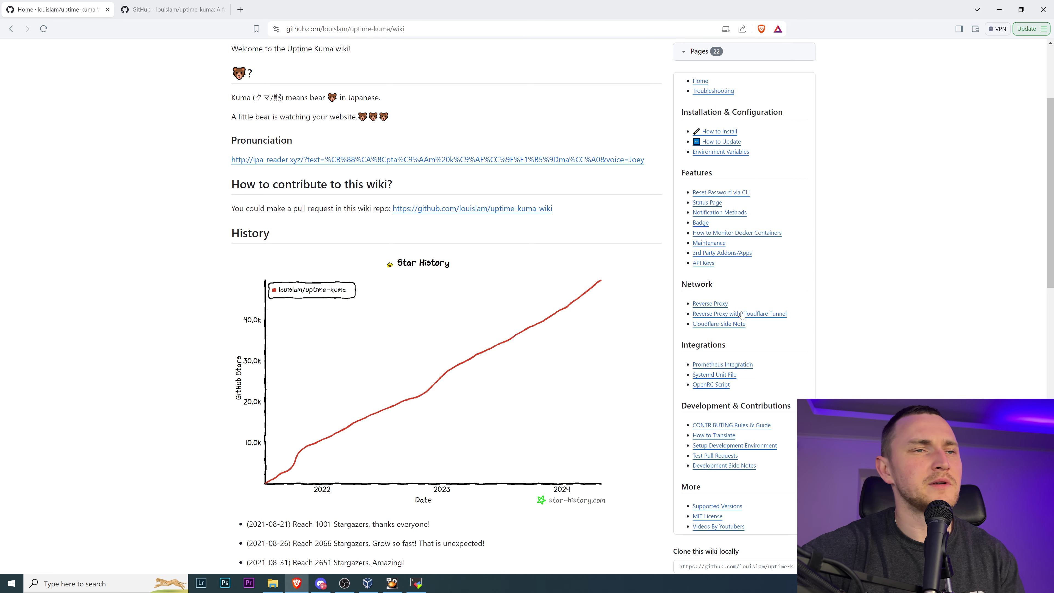
scroll(743, 316, "down", 3)
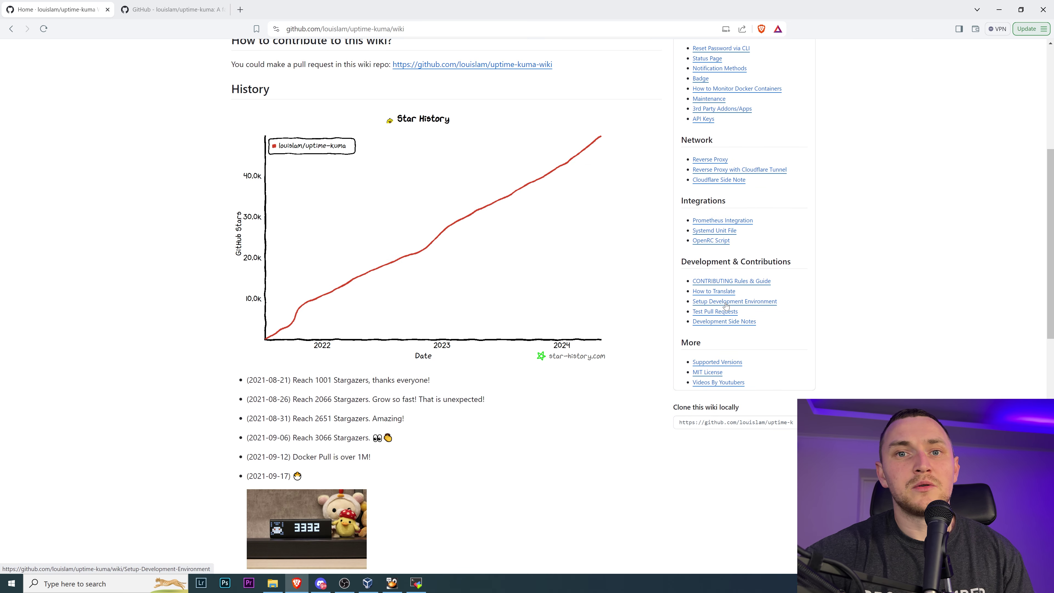
left_click(149, 11)
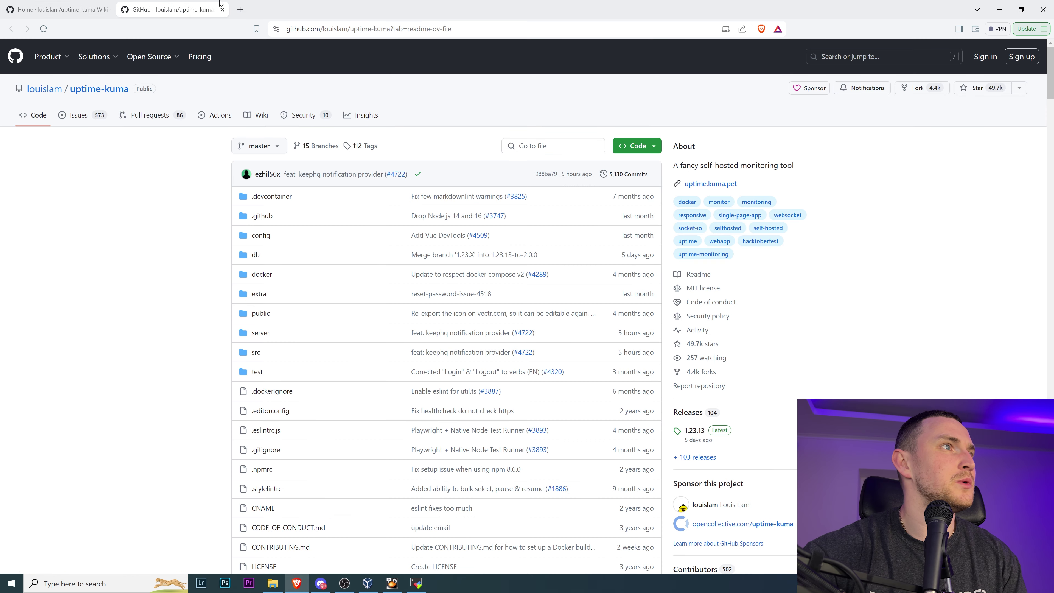
left_click(62, 10)
left_click(12, 30)
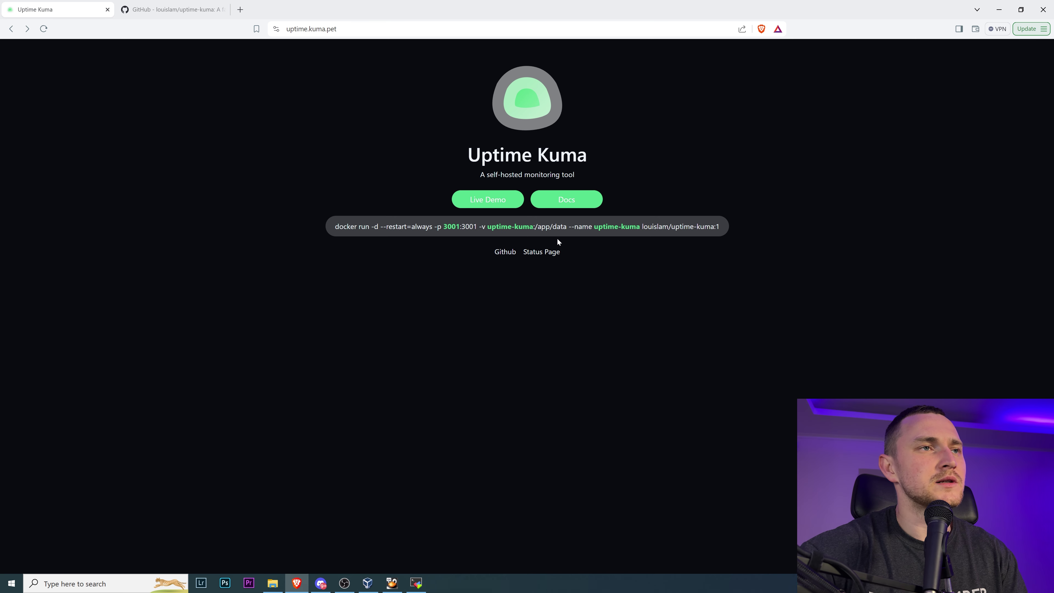
- Open the GitHub repository from the homepage, scroll to the sponsors, and start a blank tab
left_click(510, 254)
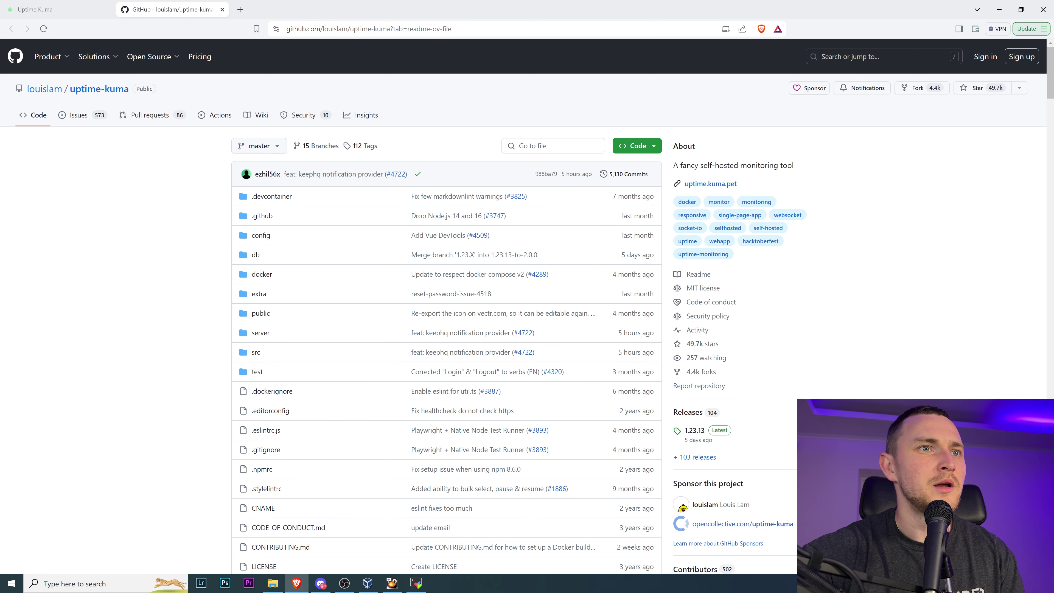
scroll(418, 415, "down", 20)
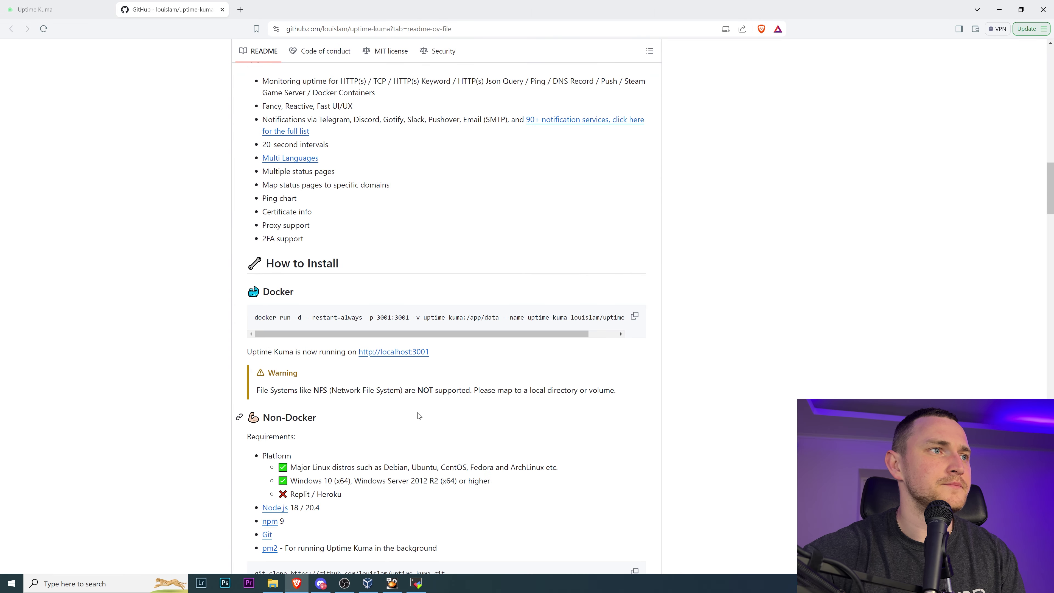
scroll(420, 411, "down", 15)
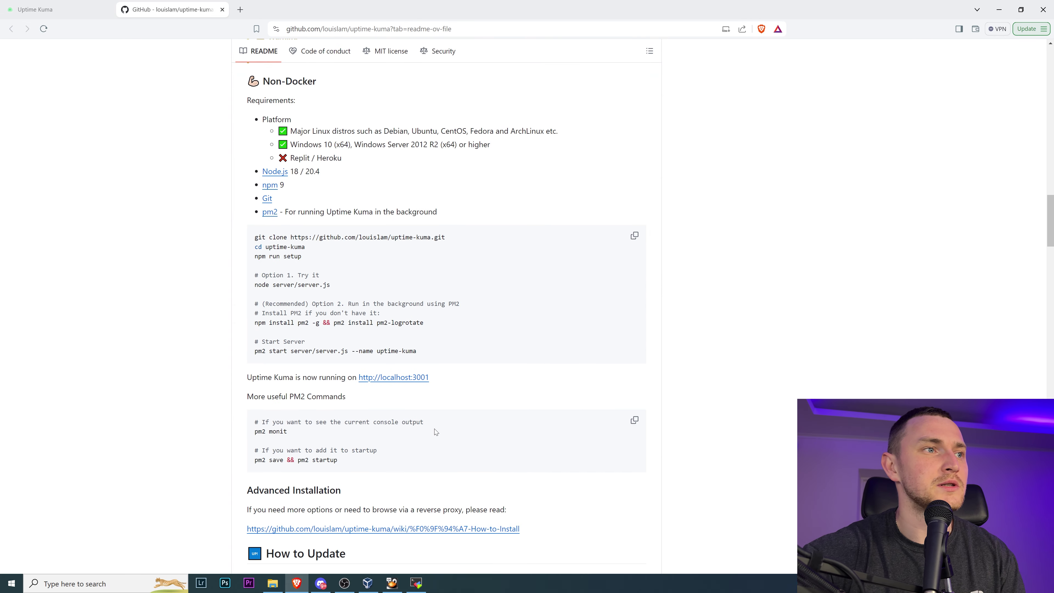
scroll(360, 378, "down", 15)
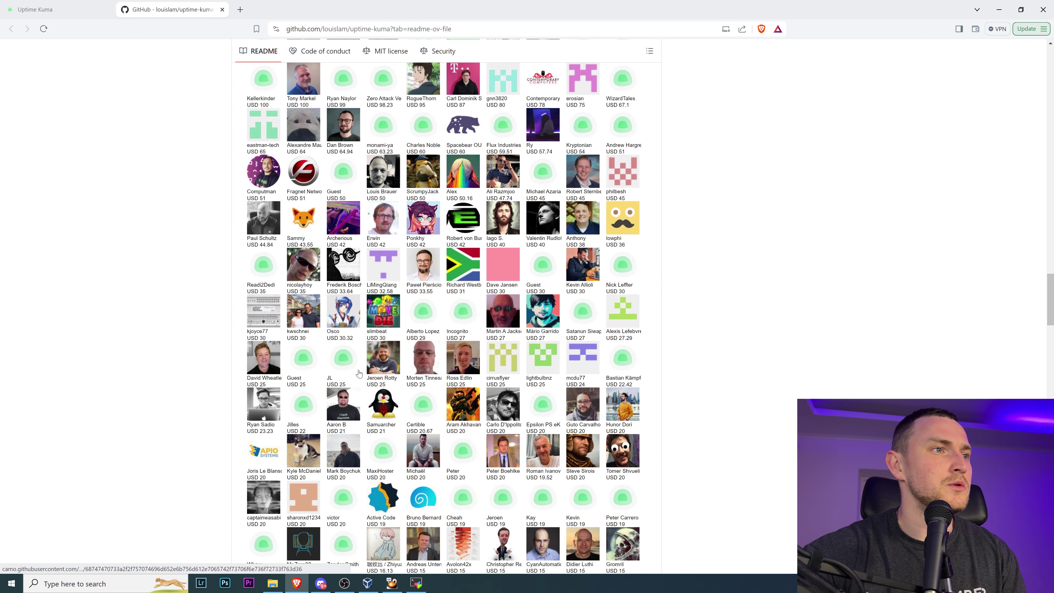
left_click(239, 10)
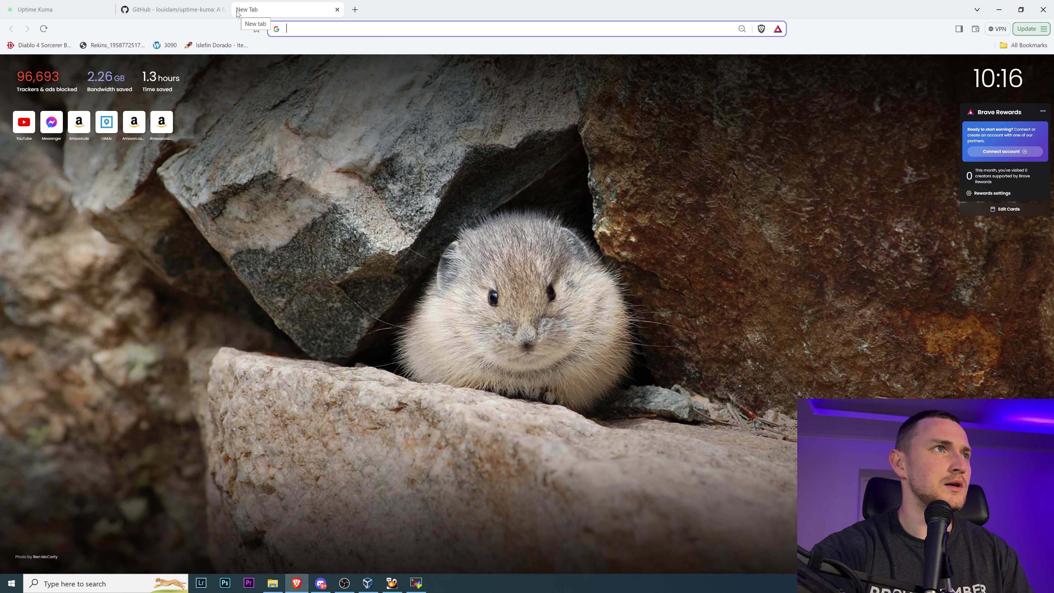
- Search Google for 'linode uptime kuma' and open the Linode Marketplace Uptime Kuma page
type("linode u")
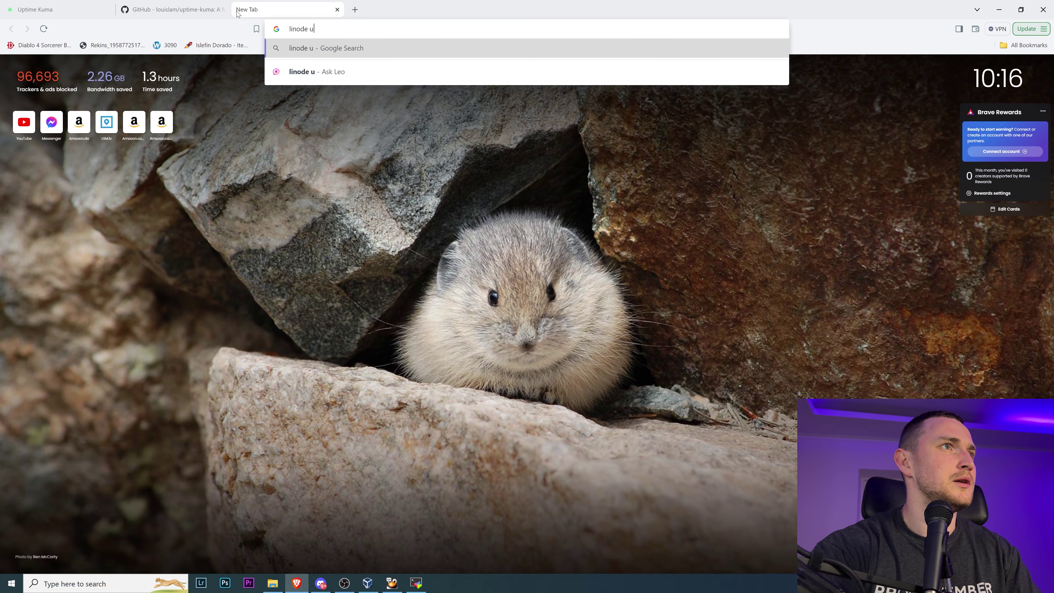
type("ptime kuma")
key("Return")
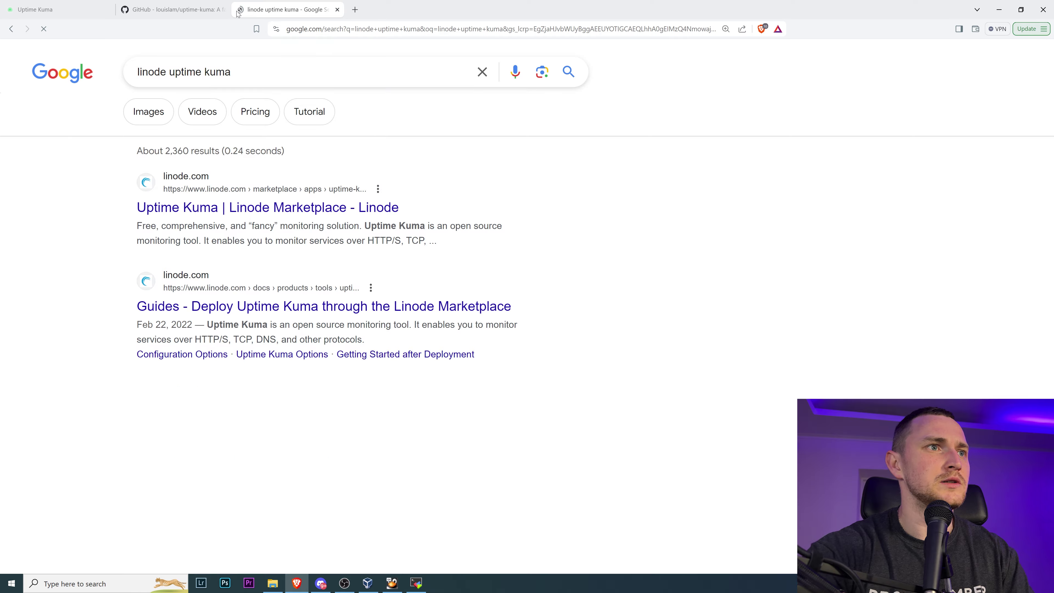
left_click(234, 218)
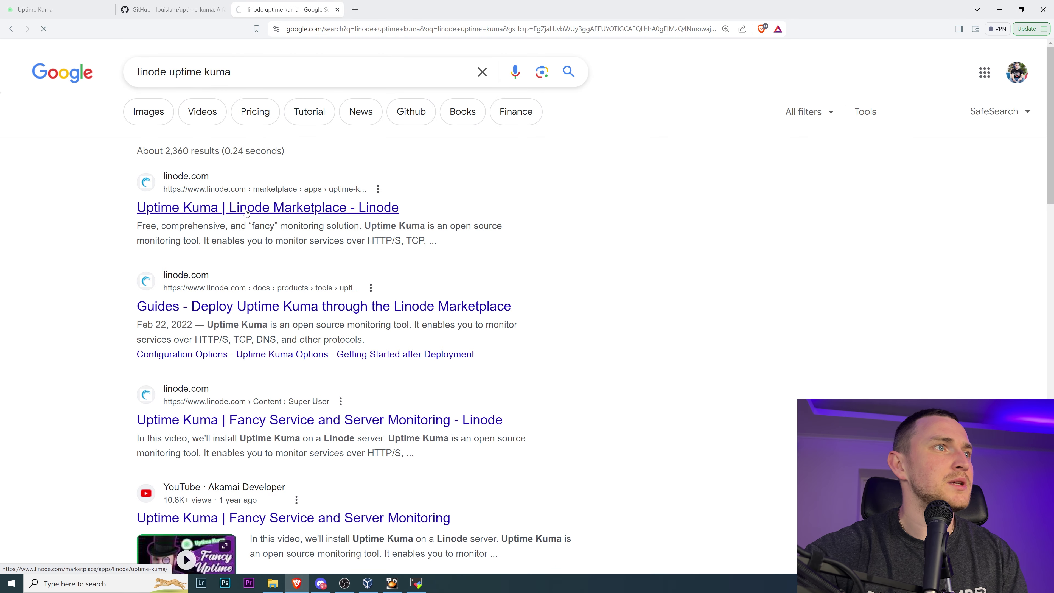
scroll(415, 301, "down", 5)
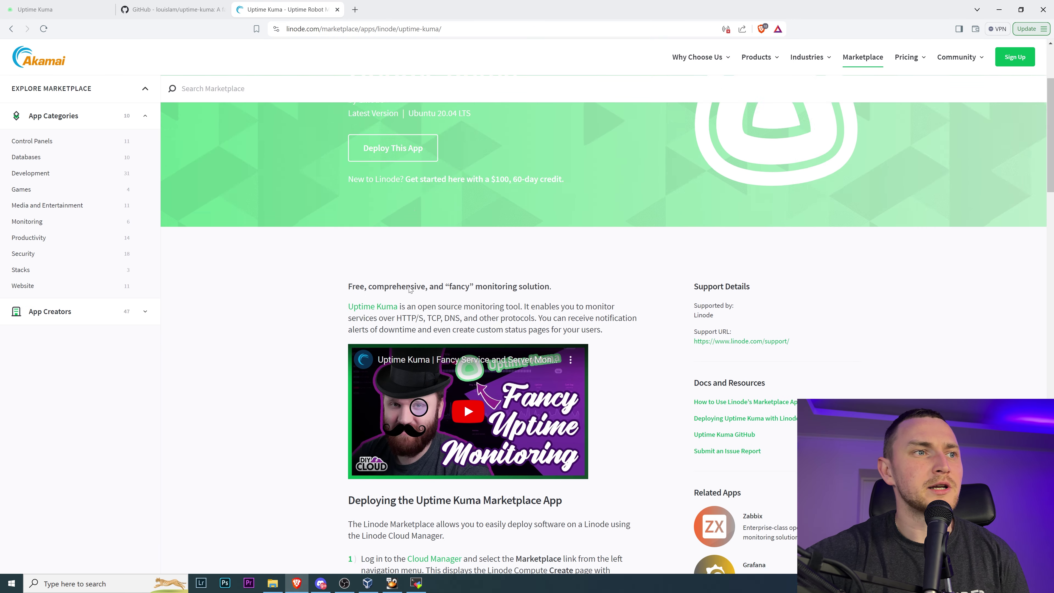
scroll(415, 301, "up", 5)
scroll(415, 302, "down", 3)
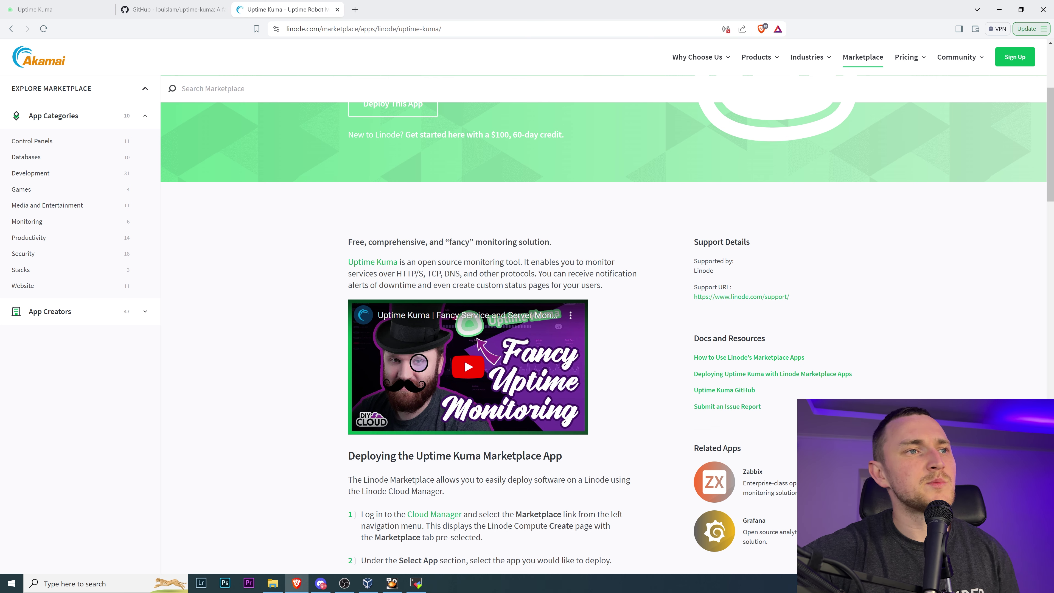
scroll(464, 278, "down", 5)
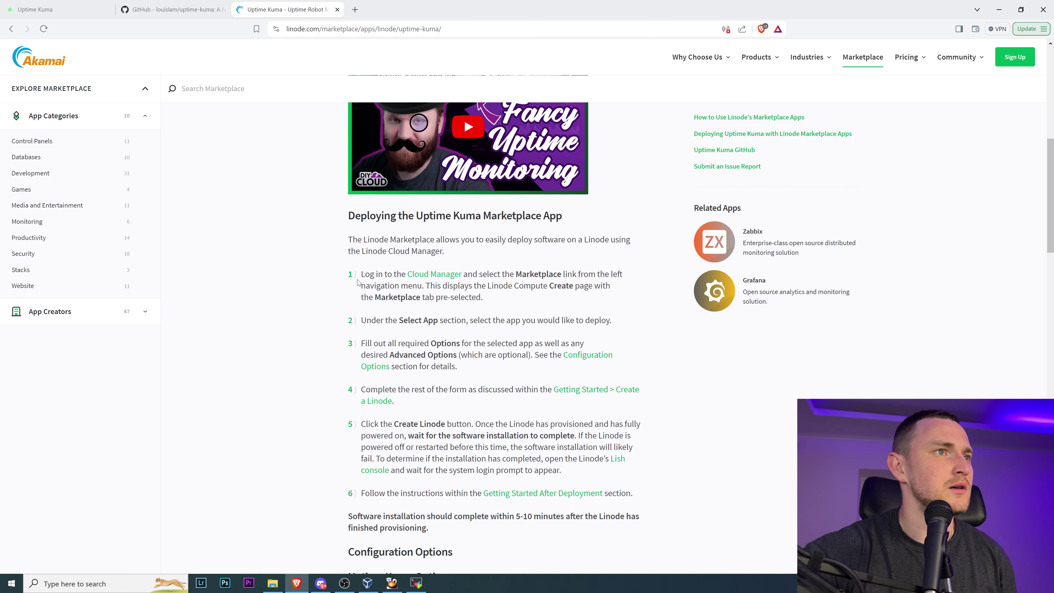
- Review the deployment steps and configuration options, then return to the GitHub README tab
left_click_drag(372, 274, 464, 285)
left_click_drag(371, 320, 626, 322)
scroll(625, 322, "down", 2)
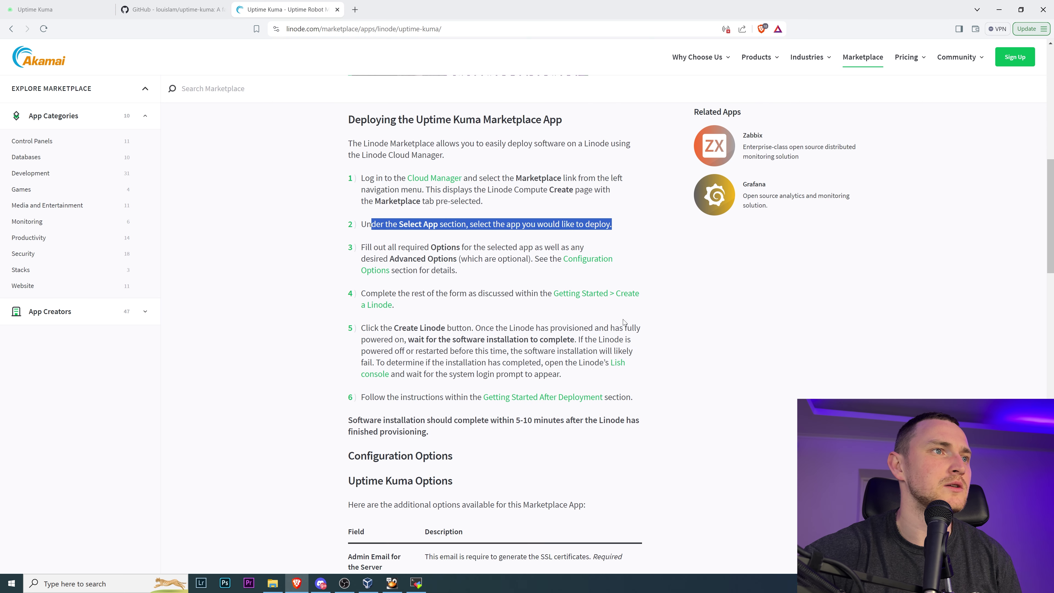
scroll(640, 303, "down", 7)
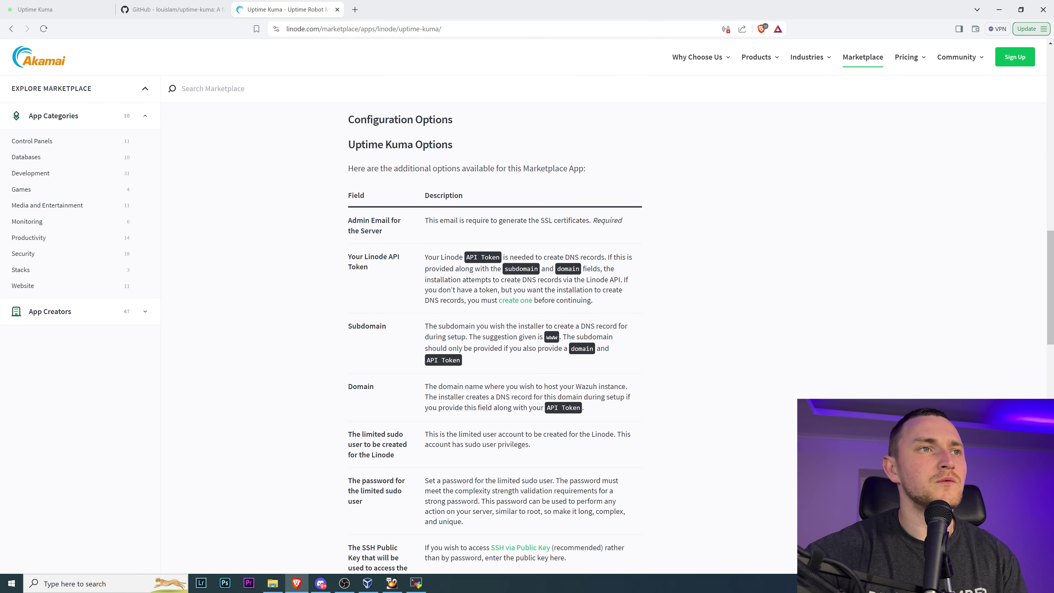
scroll(493, 340, "up", 1)
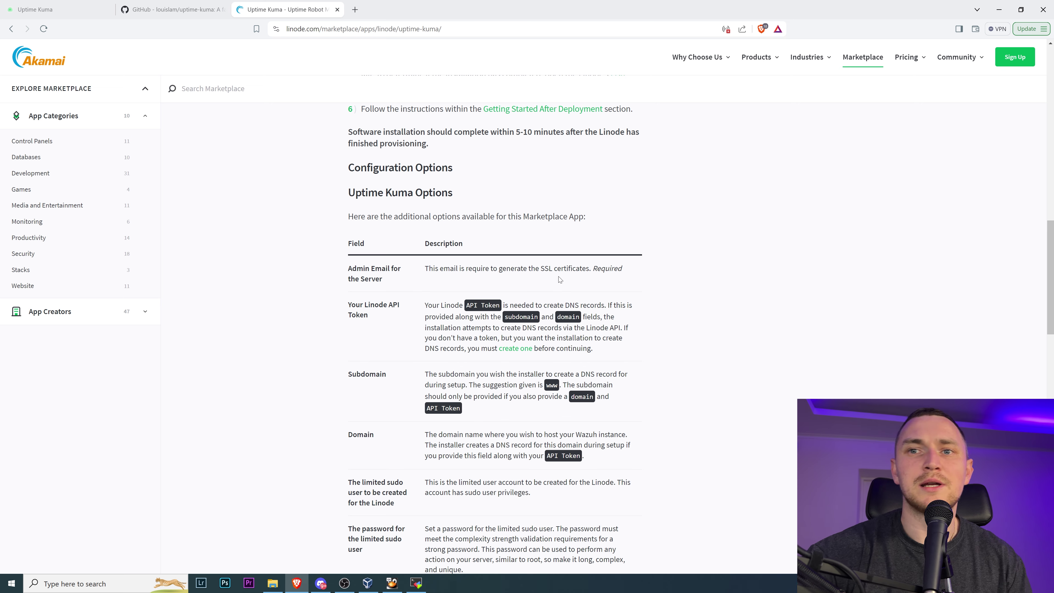
scroll(540, 274, "up", 20)
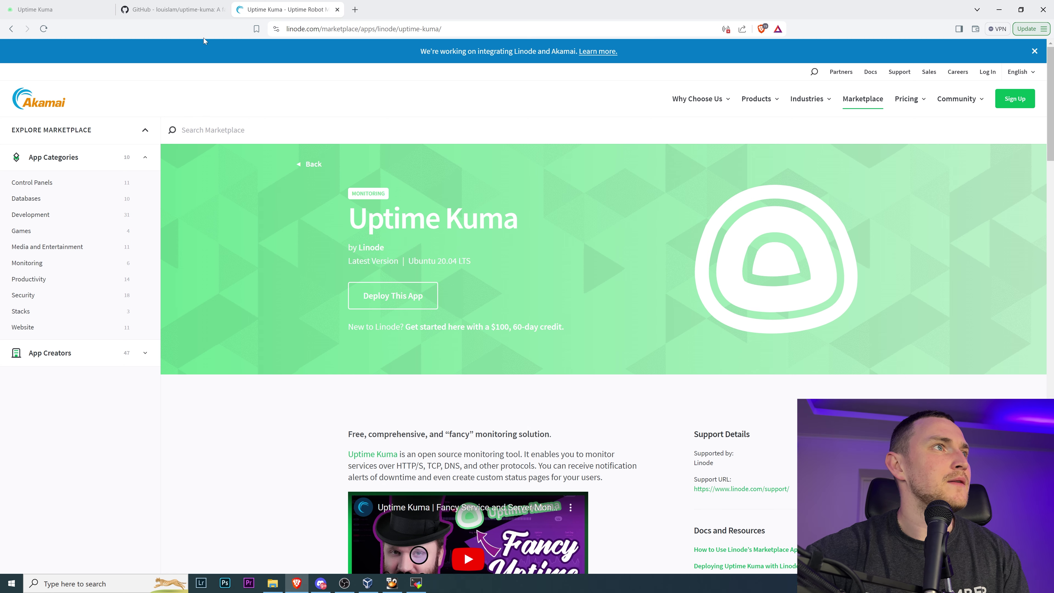
left_click(175, 9)
- Scroll the README and search the page for 'lin'
scroll(489, 316, "up", 10)
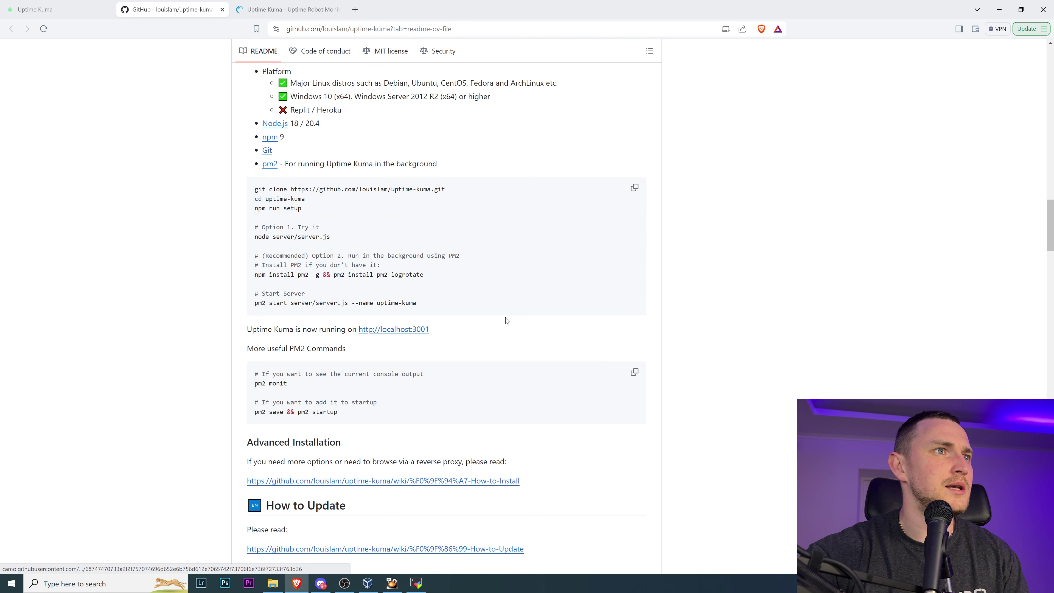
scroll(581, 369, "up", 2)
scroll(574, 365, "down", 4)
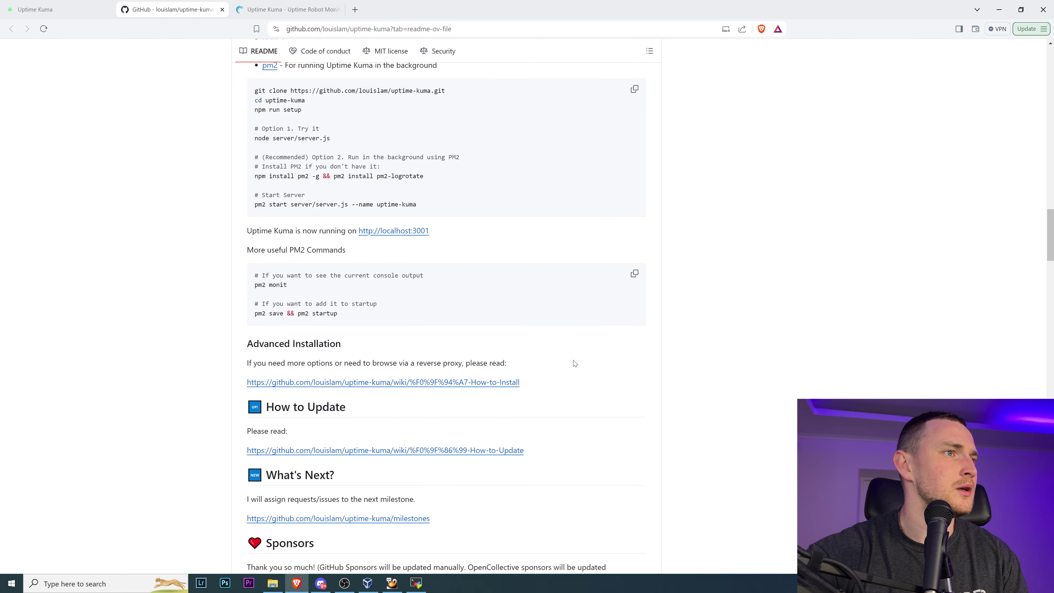
scroll(573, 361, "down", 3)
scroll(570, 359, "up", 10)
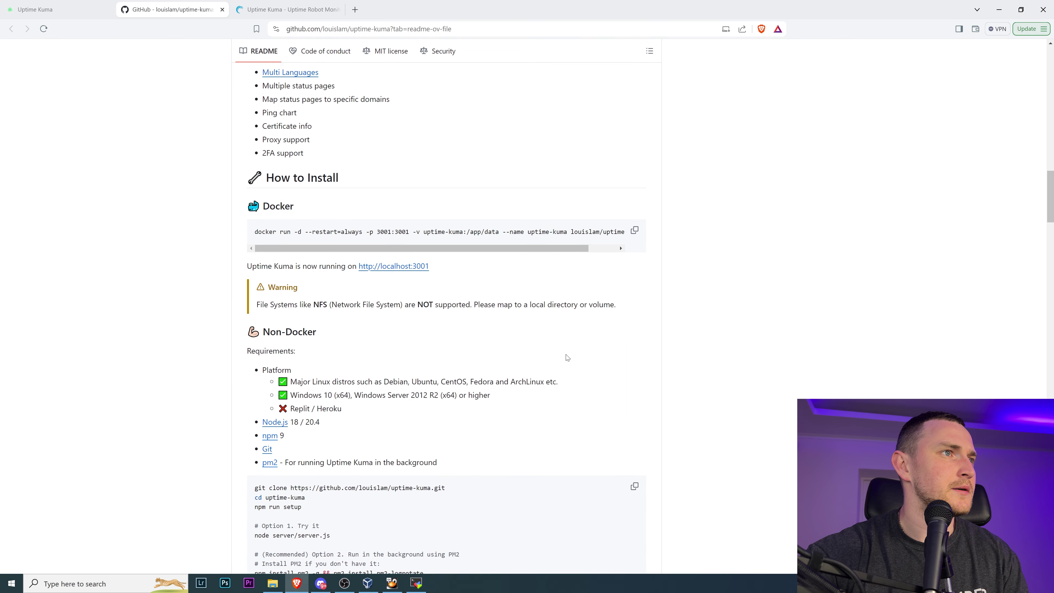
scroll(567, 357, "up", 5)
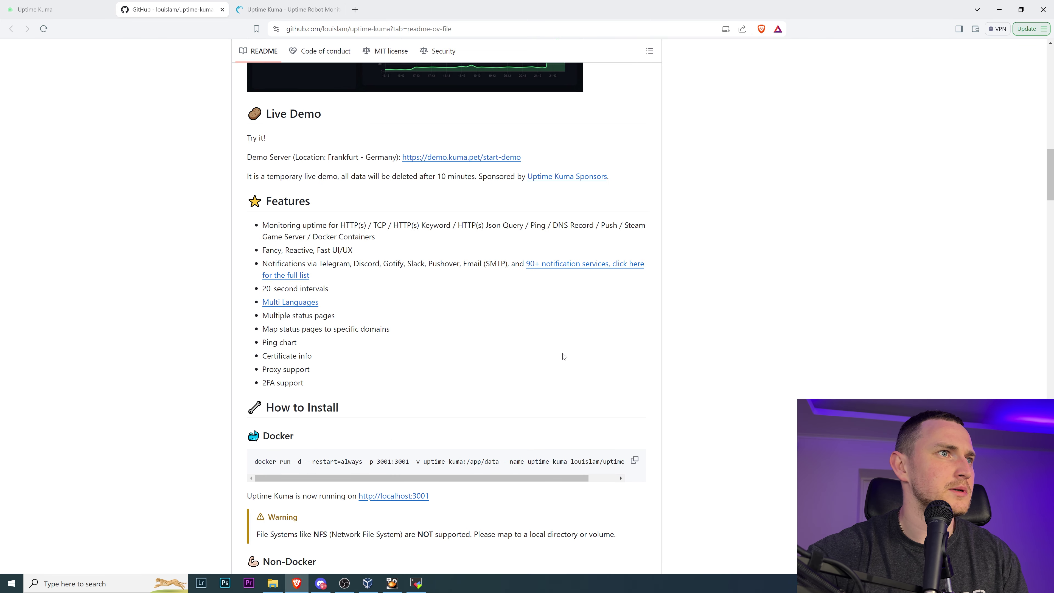
scroll(564, 356, "down", 2)
key("ctrl+f")
type("lin")
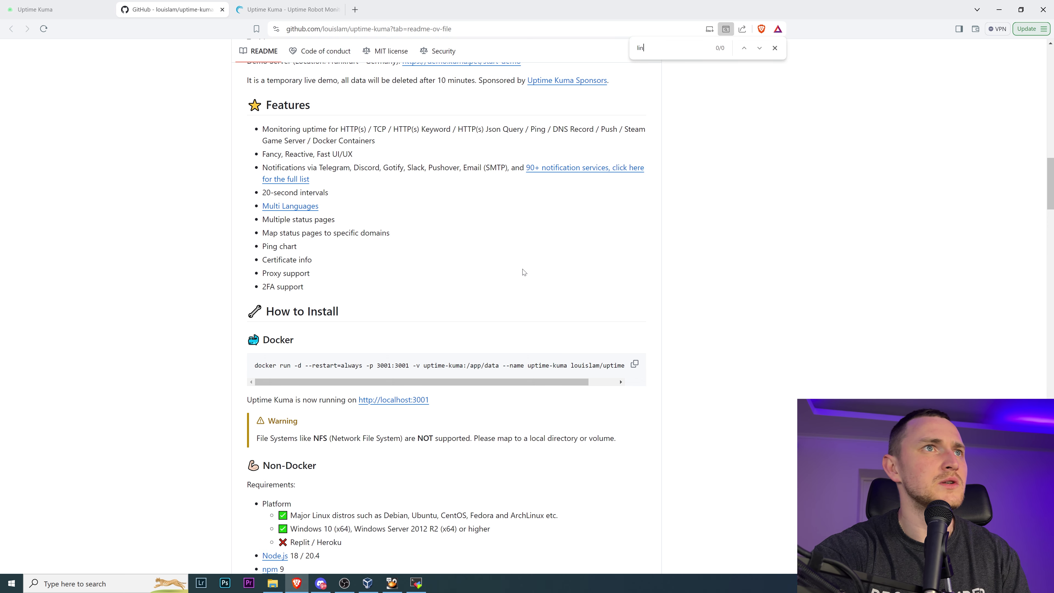
scroll(524, 271, "up", 5)
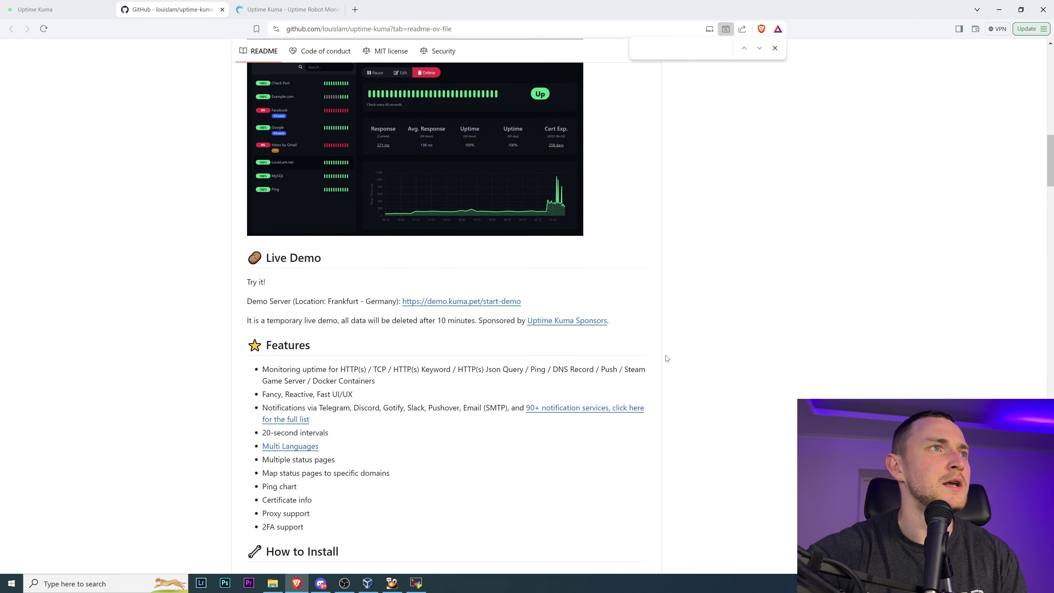
scroll(553, 342, "down", 3)
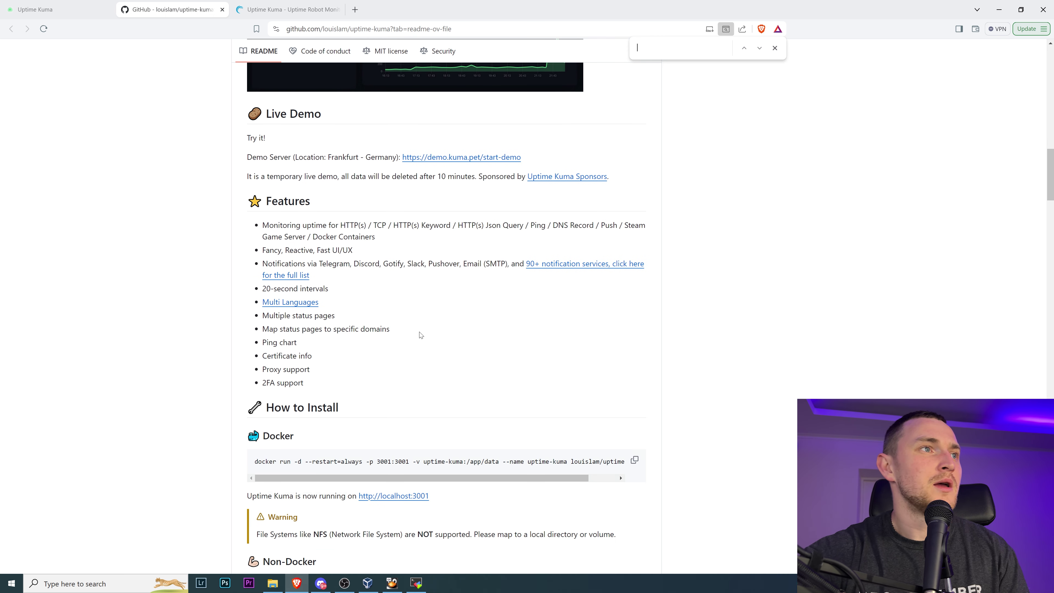
scroll(419, 334, "down", 3)
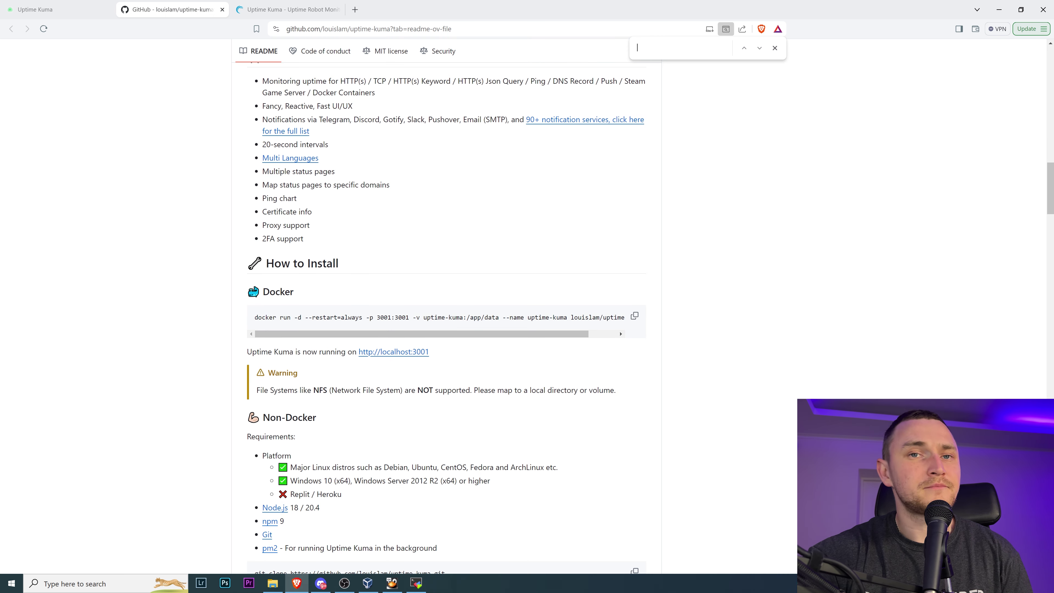
scroll(415, 322, "down", 2)
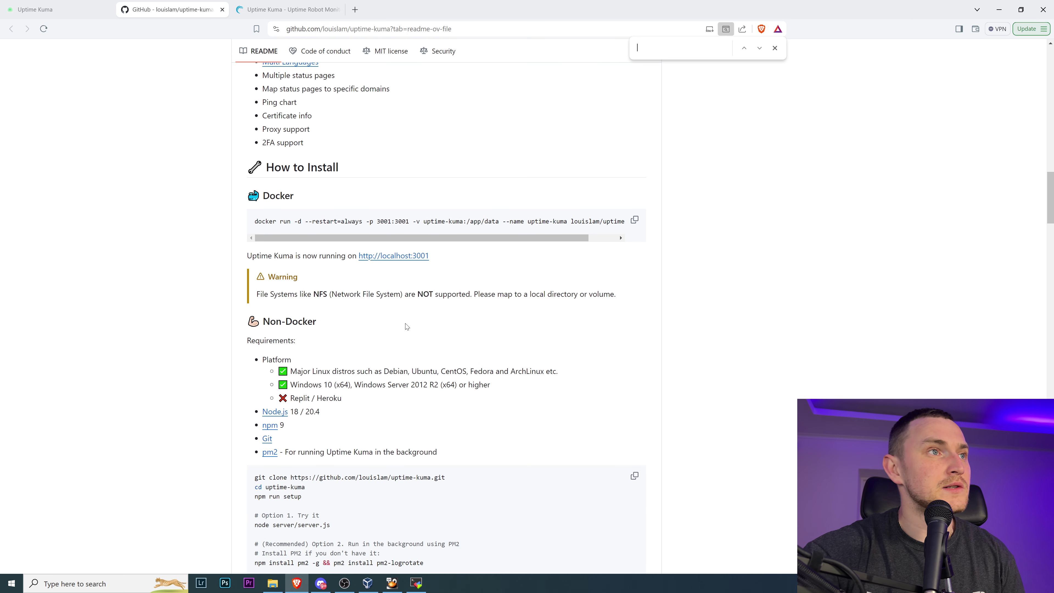
left_click_drag(440, 256, 311, 256)
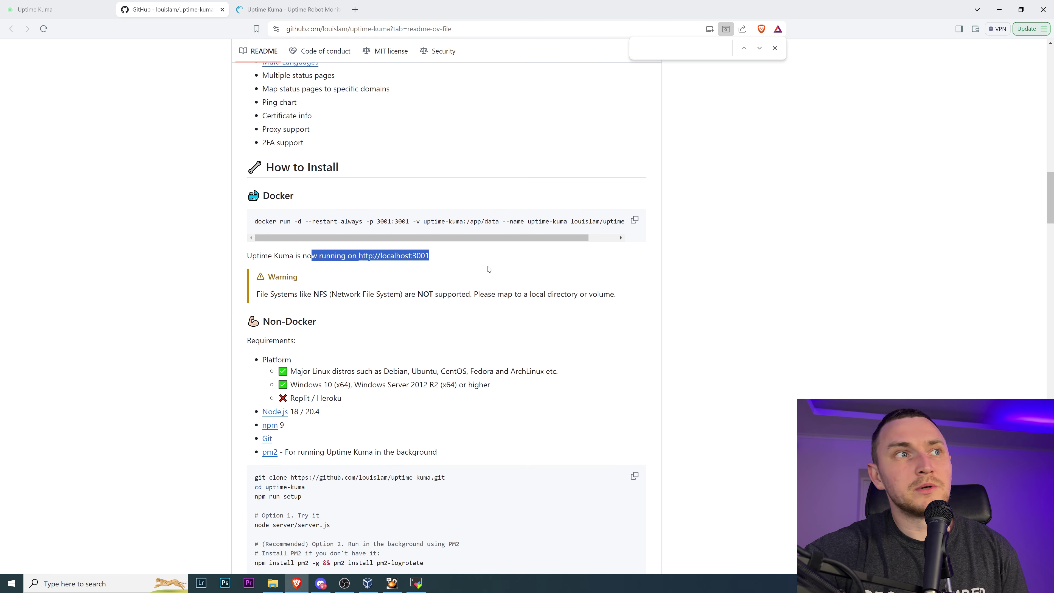
scroll(476, 266, "down", 2)
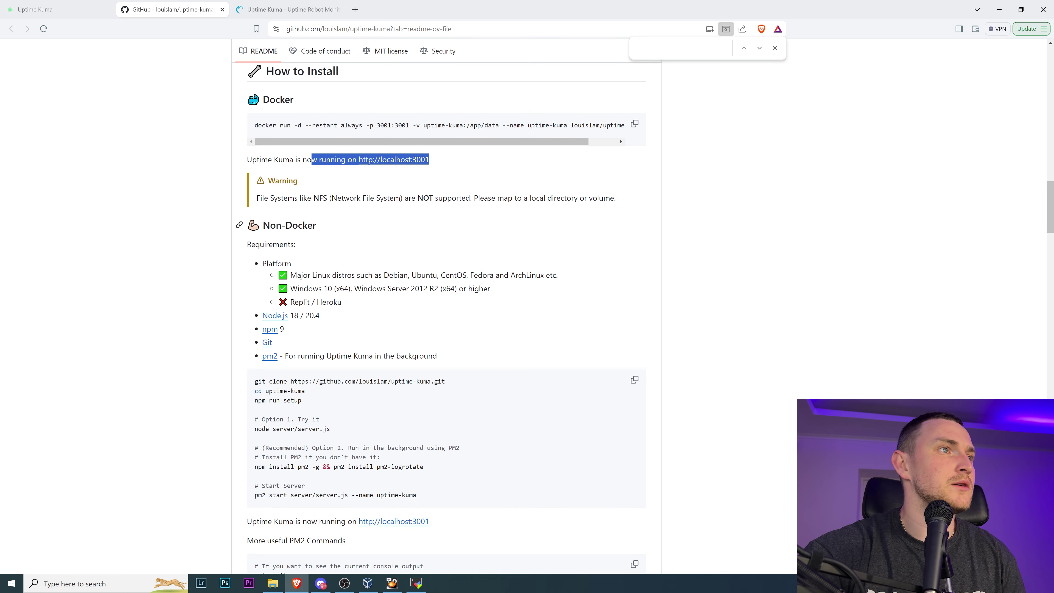
left_click_drag(261, 225, 376, 227)
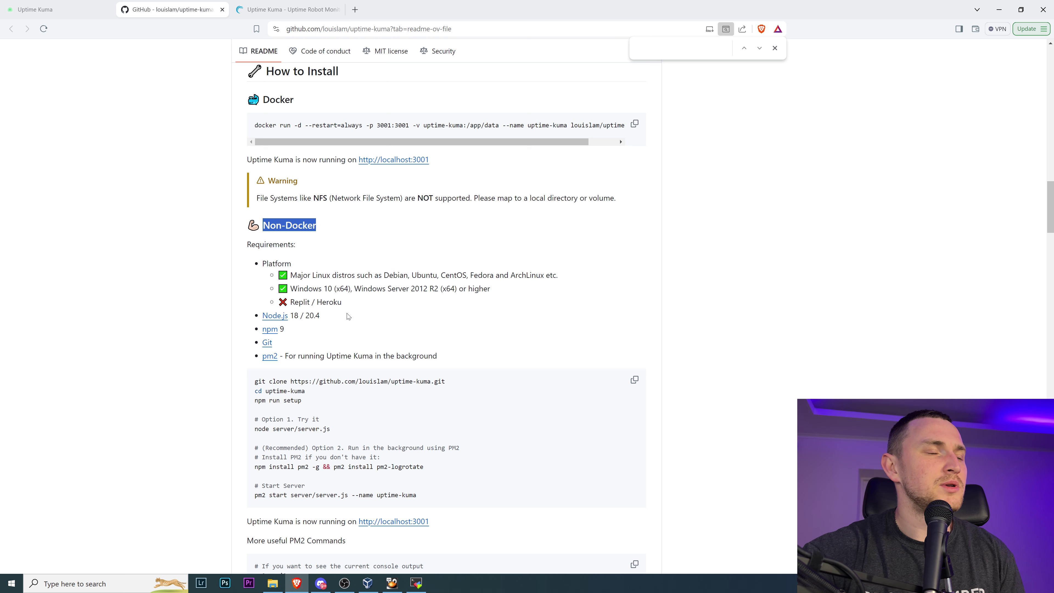
scroll(393, 322, "down", 2)
scroll(414, 324, "down", 5)
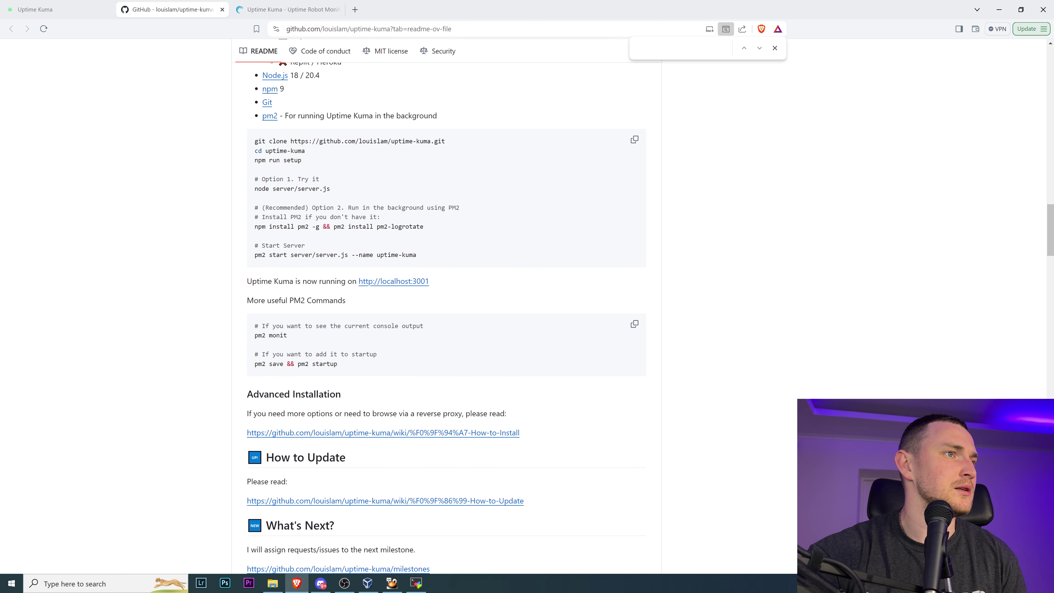
scroll(357, 170, "down", 4)
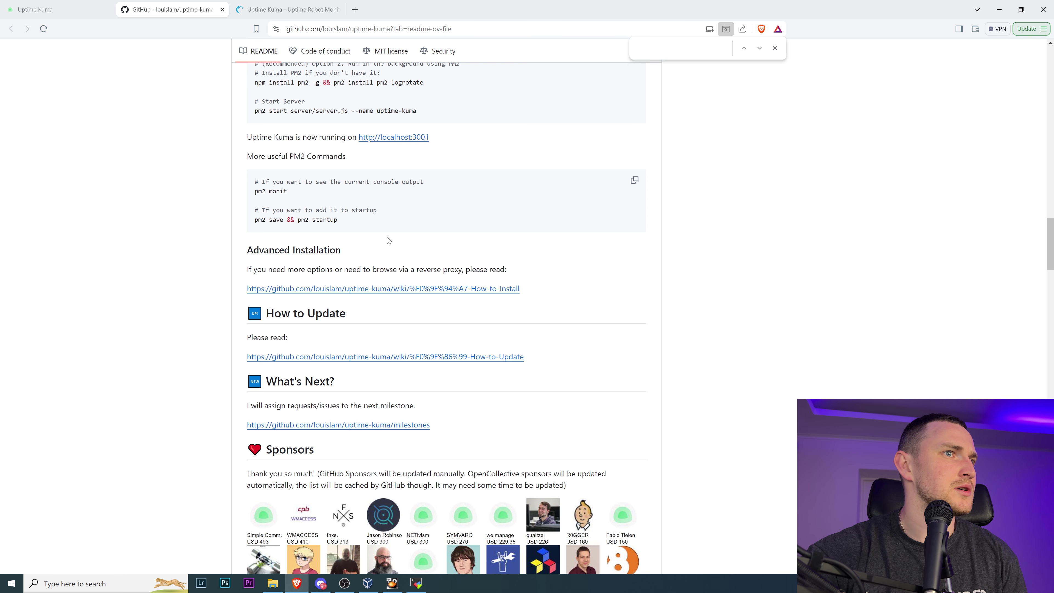
- Open the How-to-Install wiki in a new tab, skim it, then return to uptime.kuma.pet
right_click(409, 290)
left_click(432, 298)
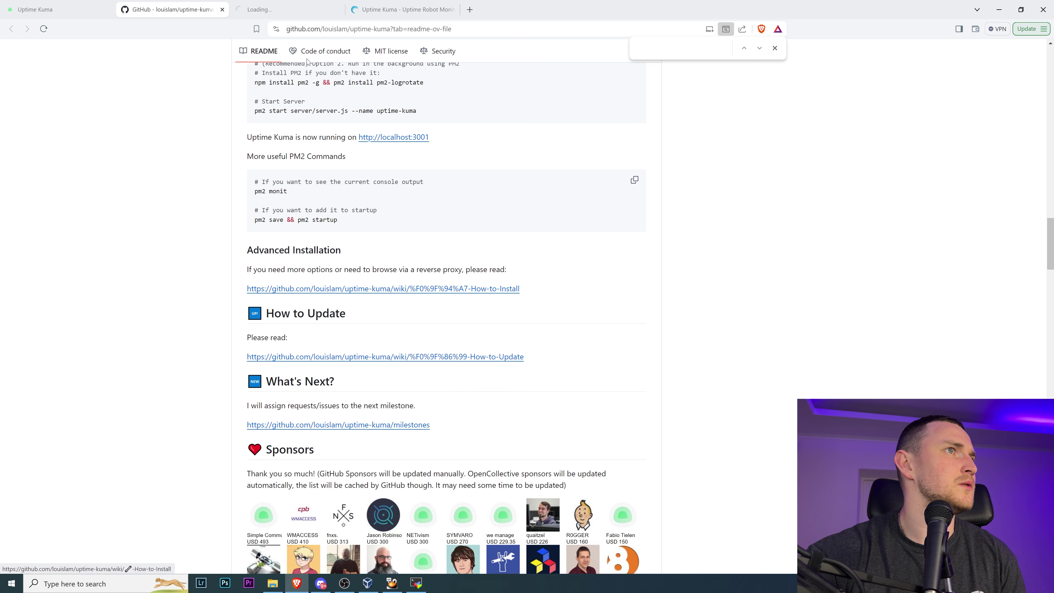
left_click(291, 9)
scroll(418, 289, "down", 3)
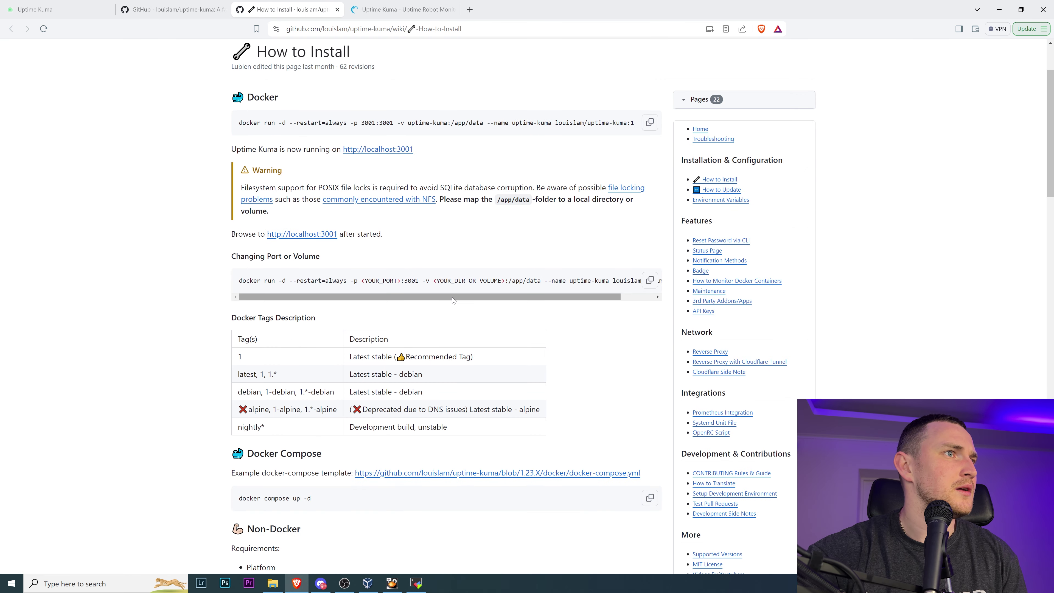
scroll(452, 297, "down", 15)
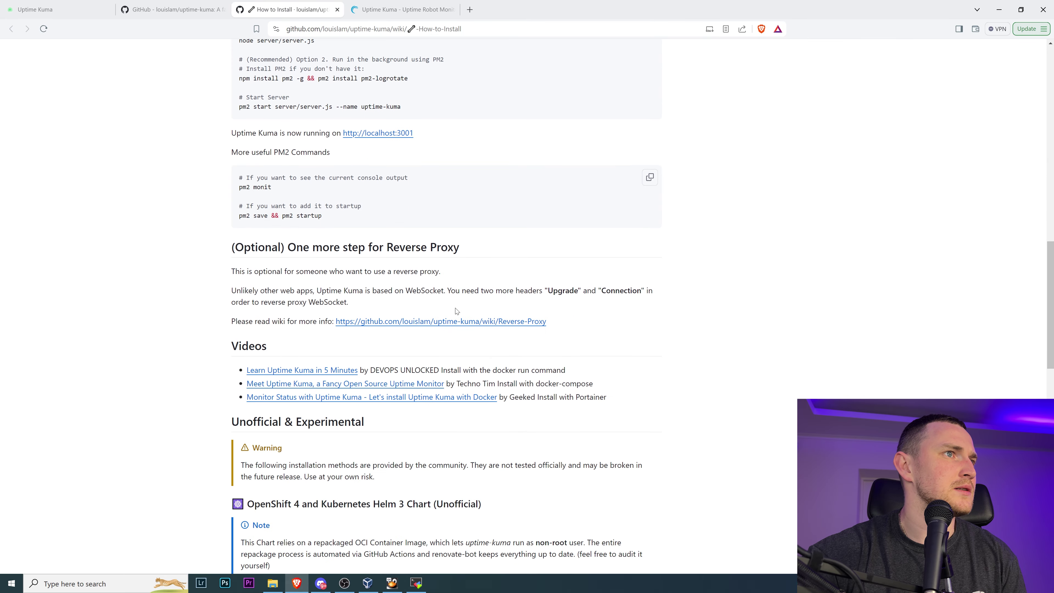
scroll(457, 311, "up", 5)
scroll(461, 315, "down", 4)
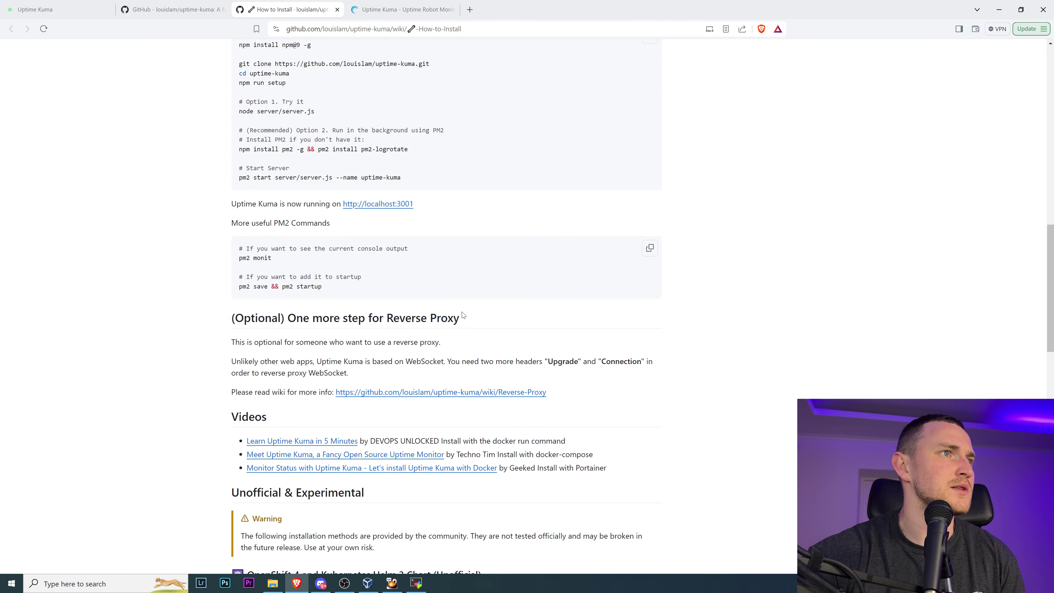
scroll(465, 317, "up", 4)
scroll(461, 317, "up", 2)
left_click(37, 9)
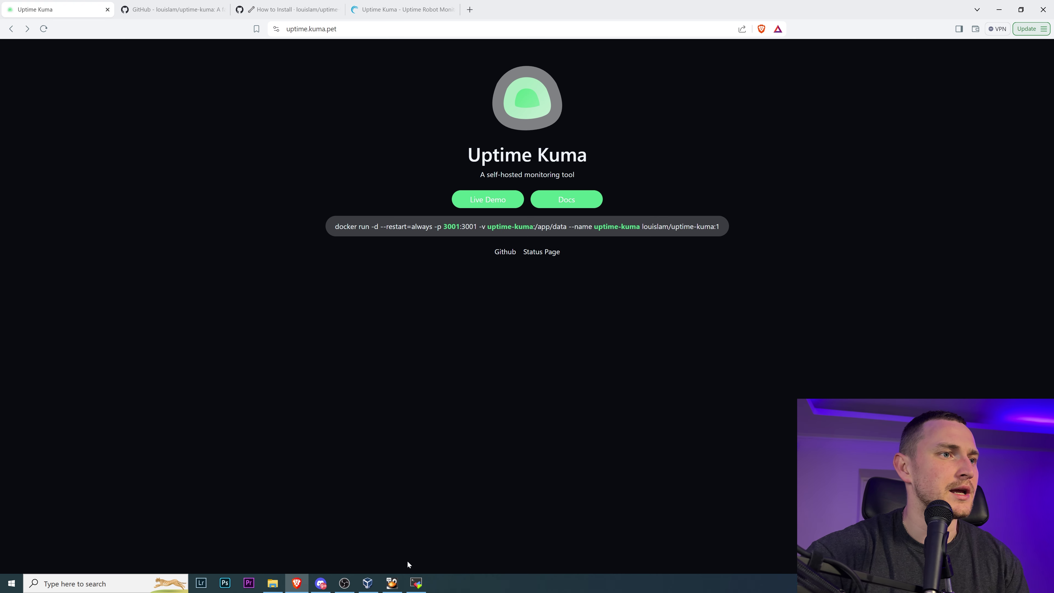
left_click(397, 584)
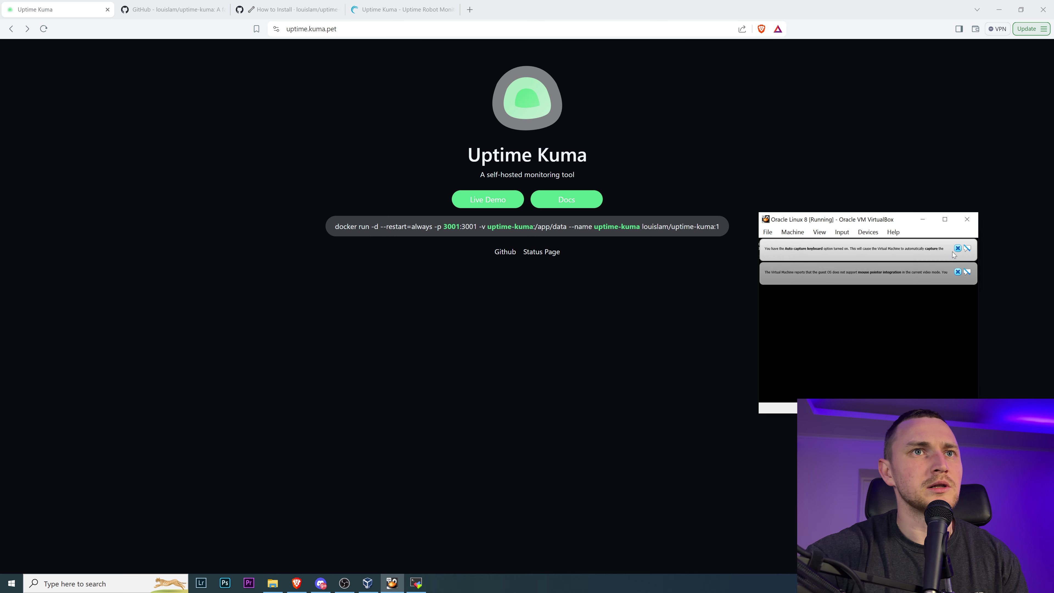
left_click(457, 500)
left_click(367, 583)
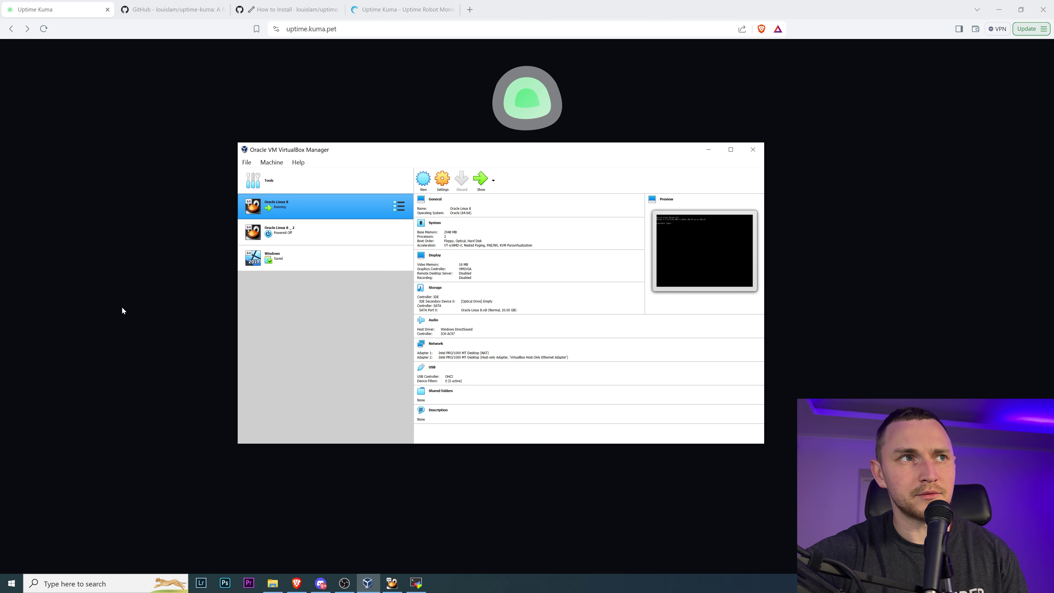
left_click(82, 293)
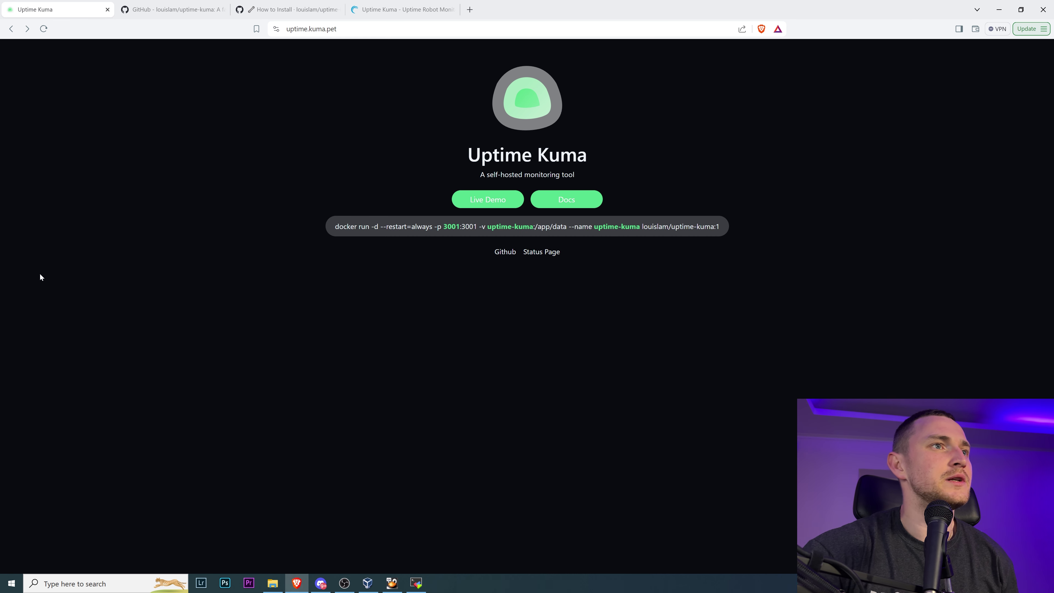
- Enlarge the MobaXterm window, clear it with Ctrl+L, and run docker ps showing no containers
left_click(416, 583)
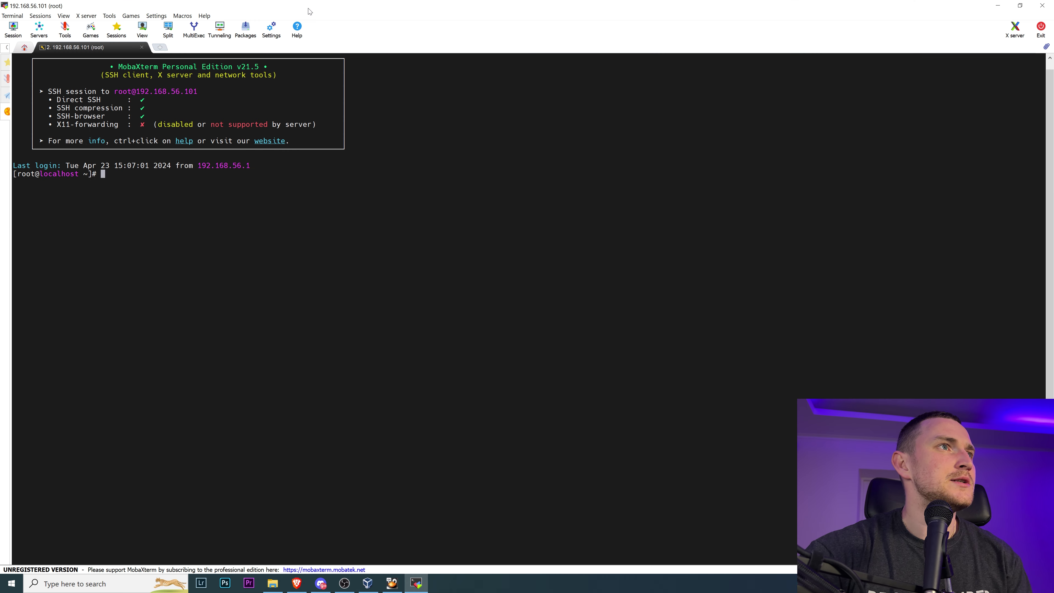
key("super+Down")
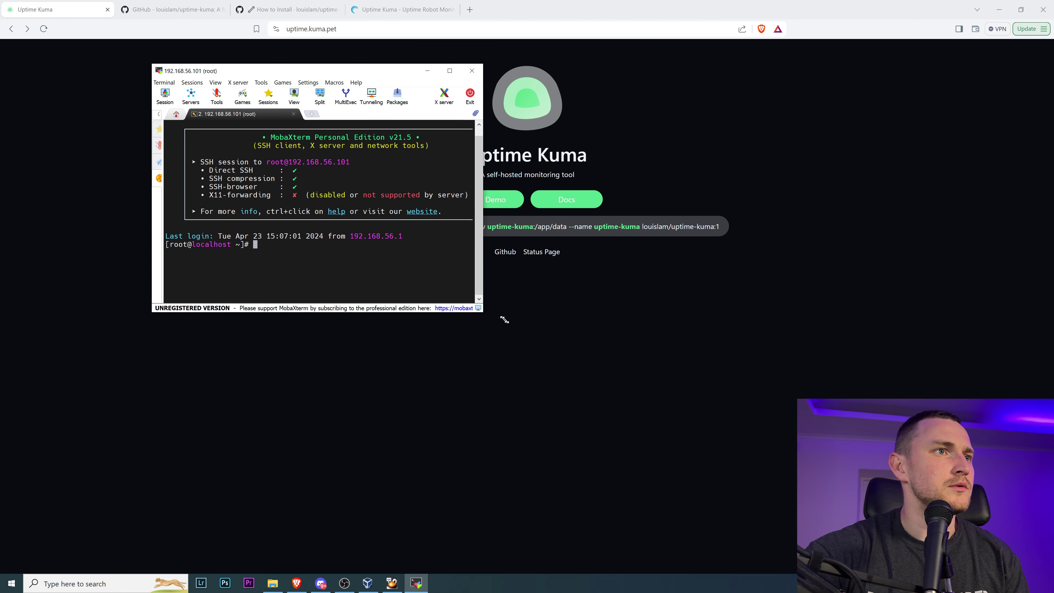
left_click_drag(484, 313, 991, 514)
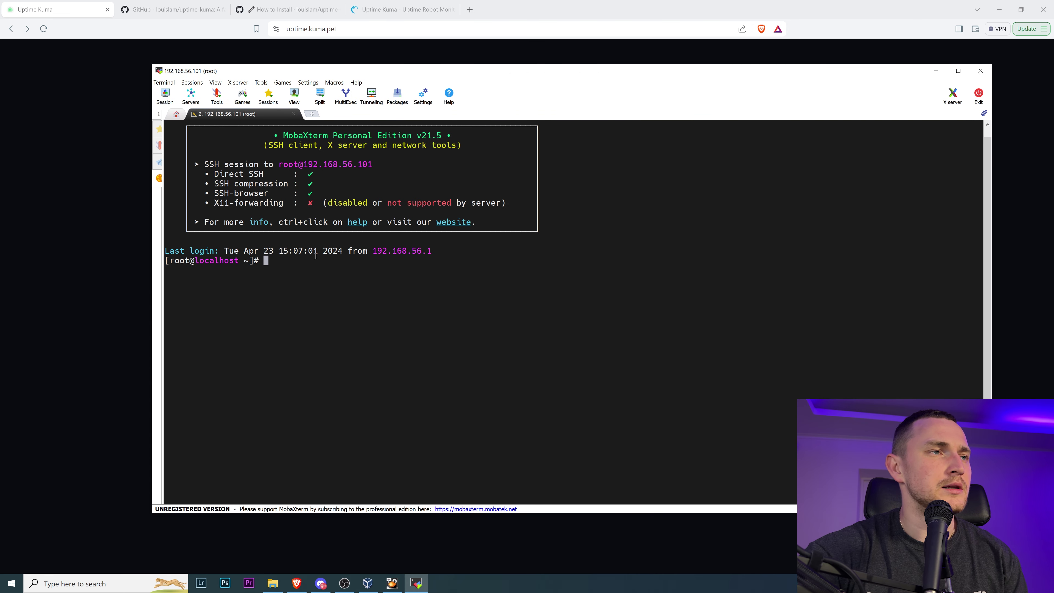
key("ctrl+l")
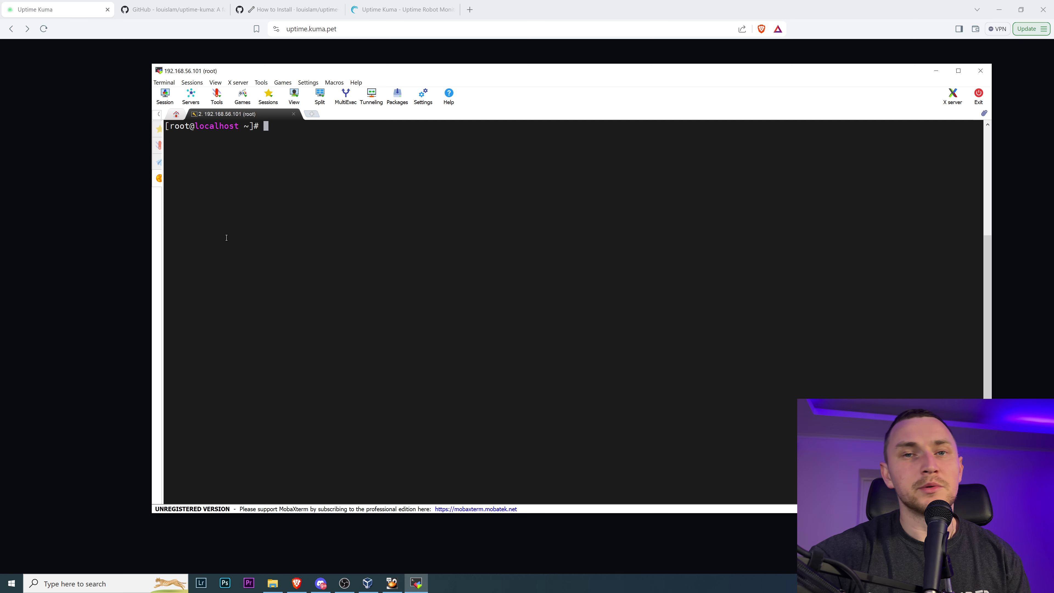
left_click(105, 289)
left_click(416, 583)
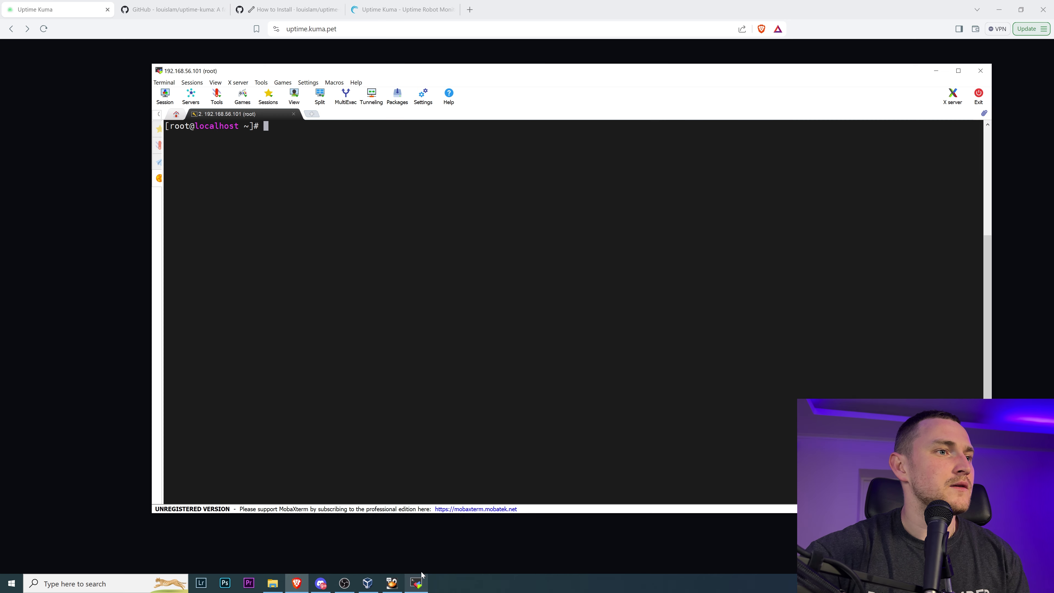
type("docker ps")
key("Return")
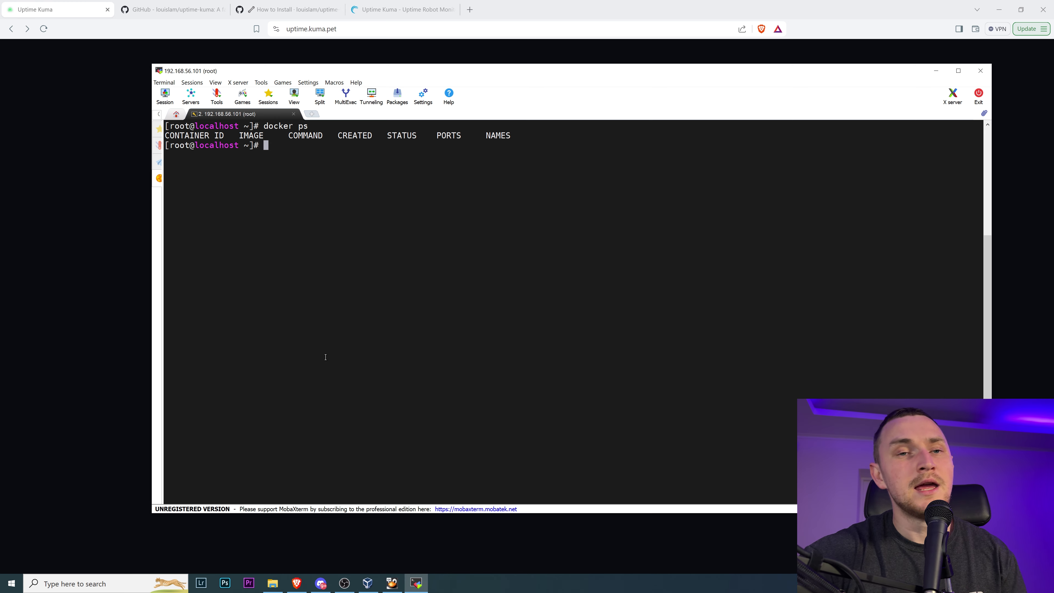
- Search Google for 'install docker ubuntu', skim the Docker Docs Ubuntu guide, then close it
left_click(471, 13)
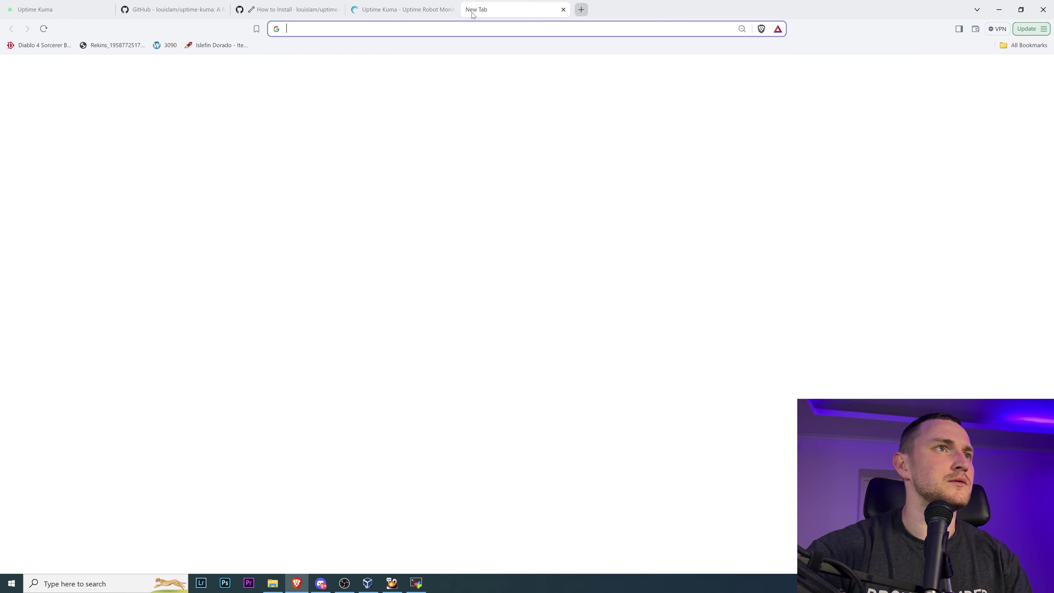
type("goo")
key("Return")
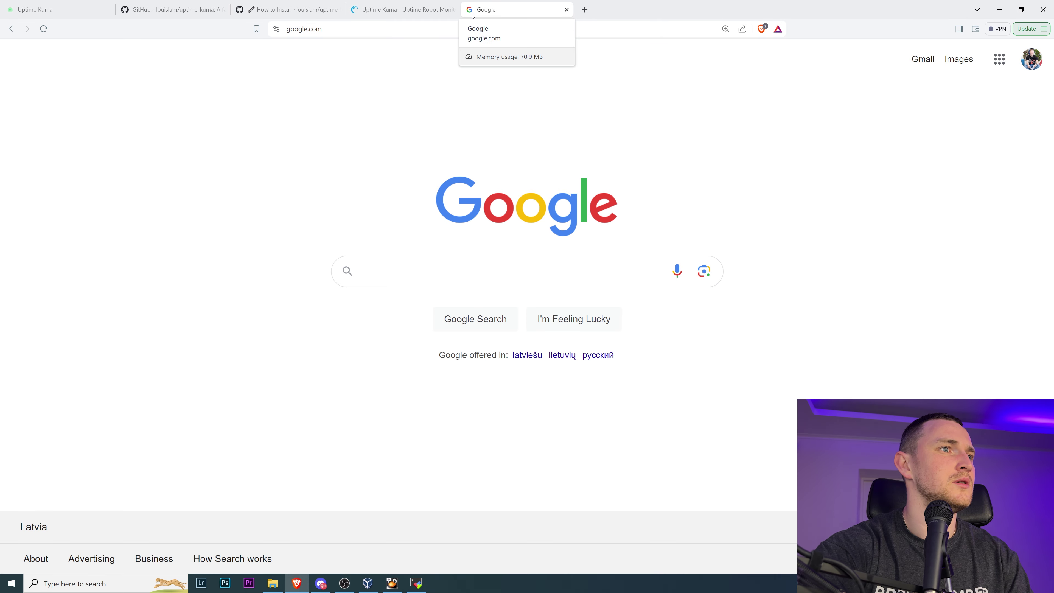
type("install docker ")
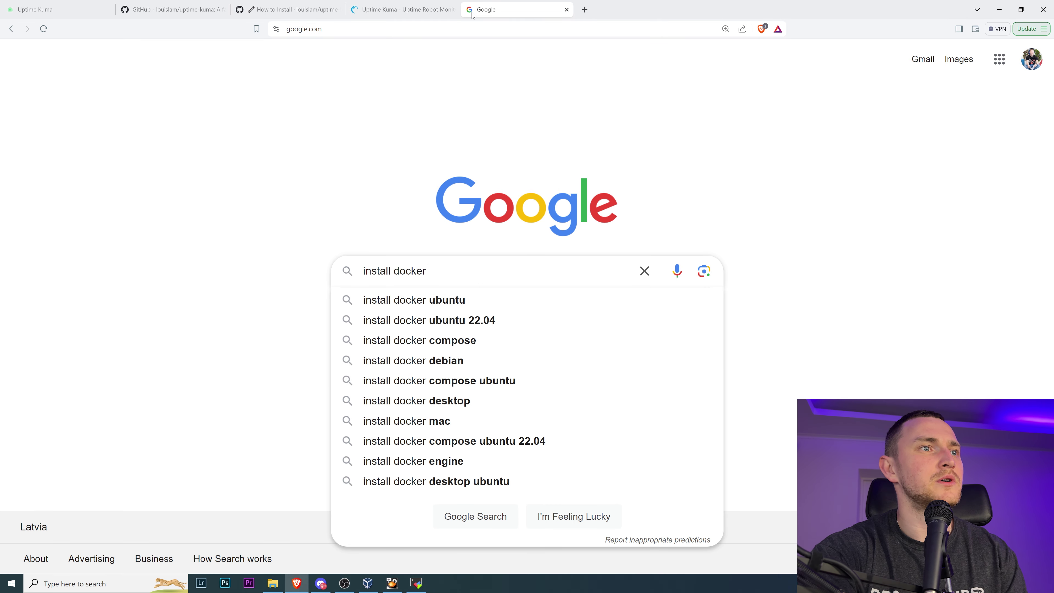
type("ubuntu")
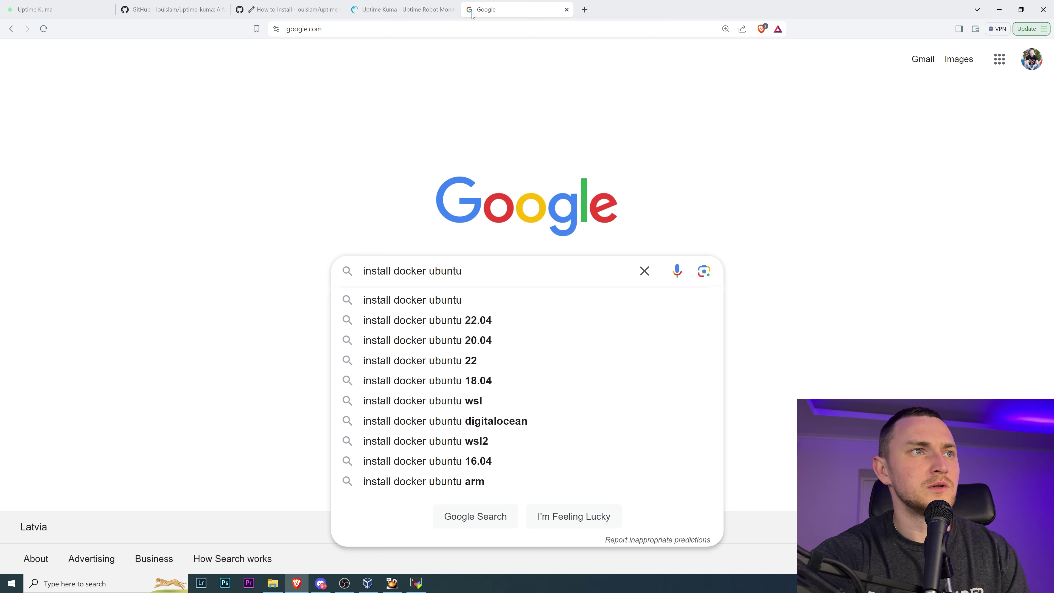
key("Return")
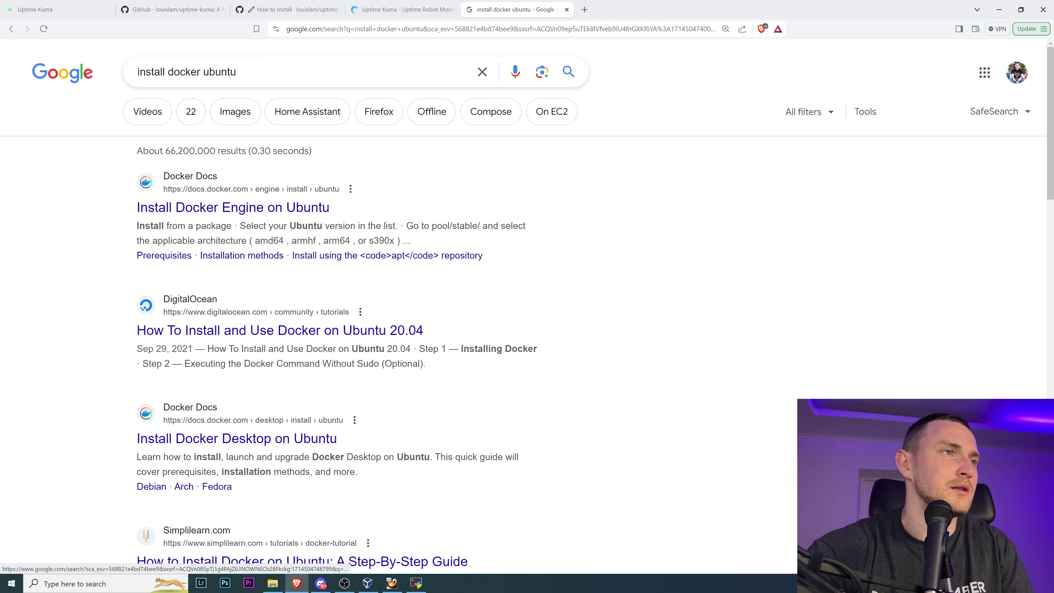
left_click(290, 208)
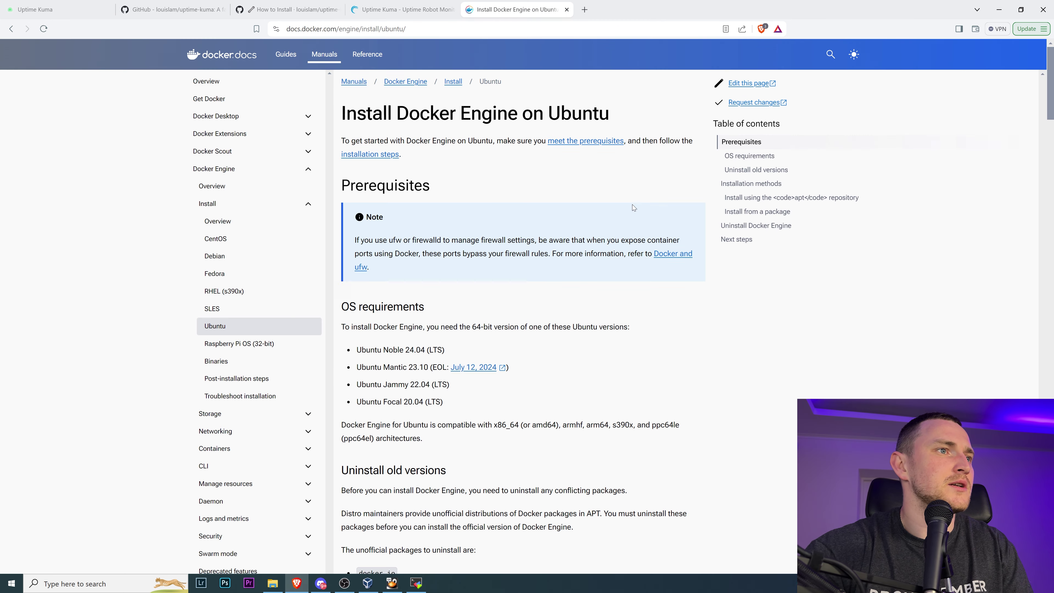
scroll(632, 204, "down", 10)
scroll(637, 204, "down", 15)
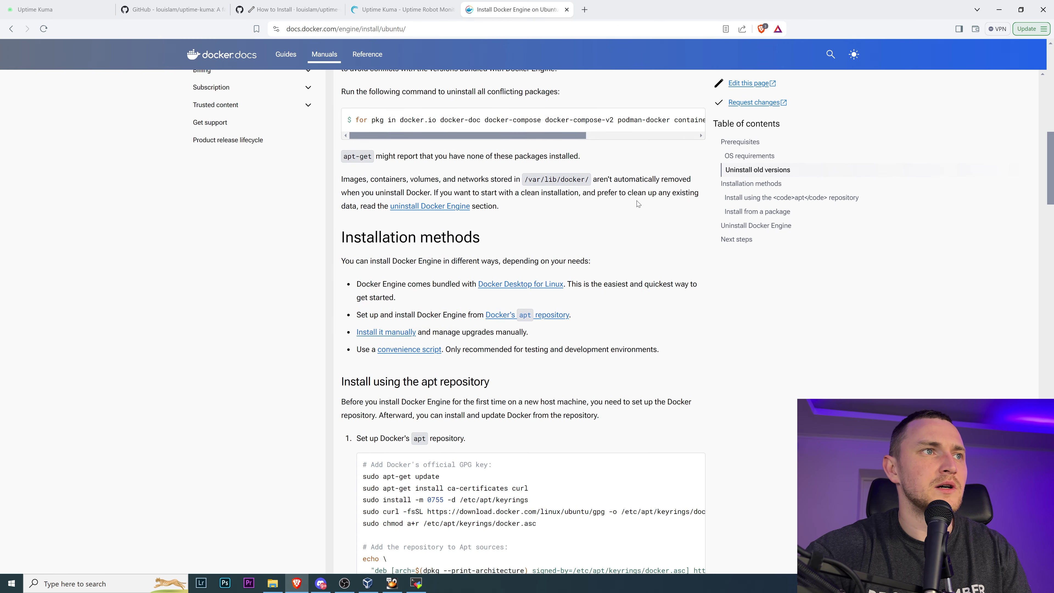
scroll(638, 204, "down", 5)
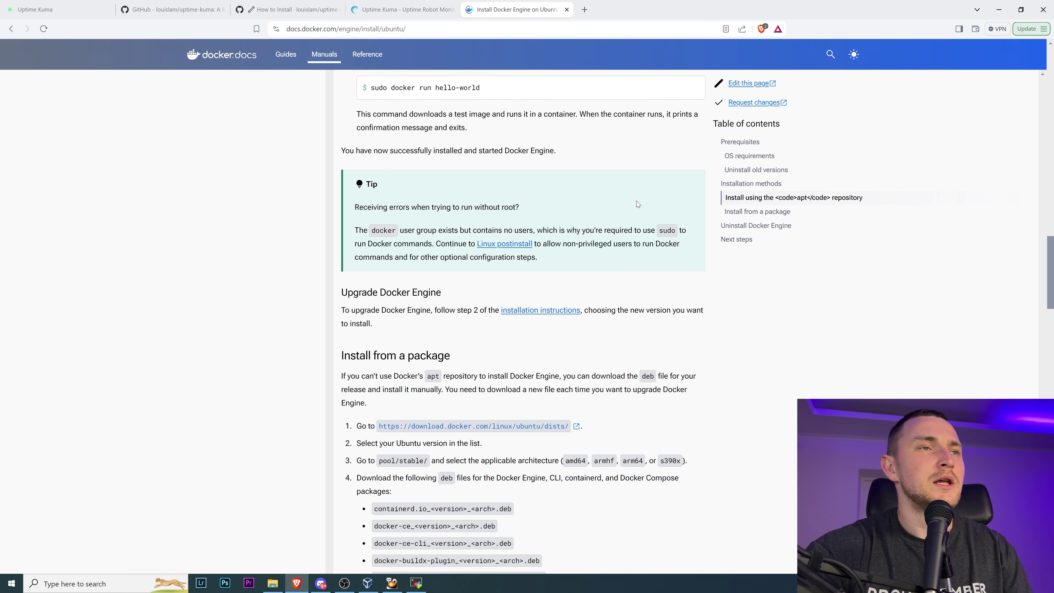
scroll(609, 189, "up", 5)
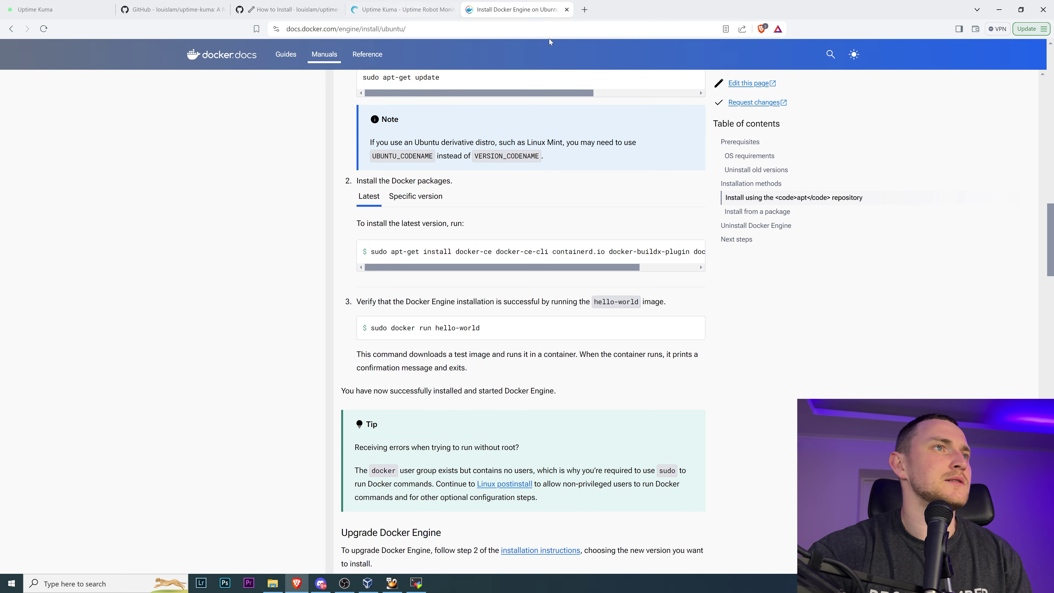
left_click(566, 9)
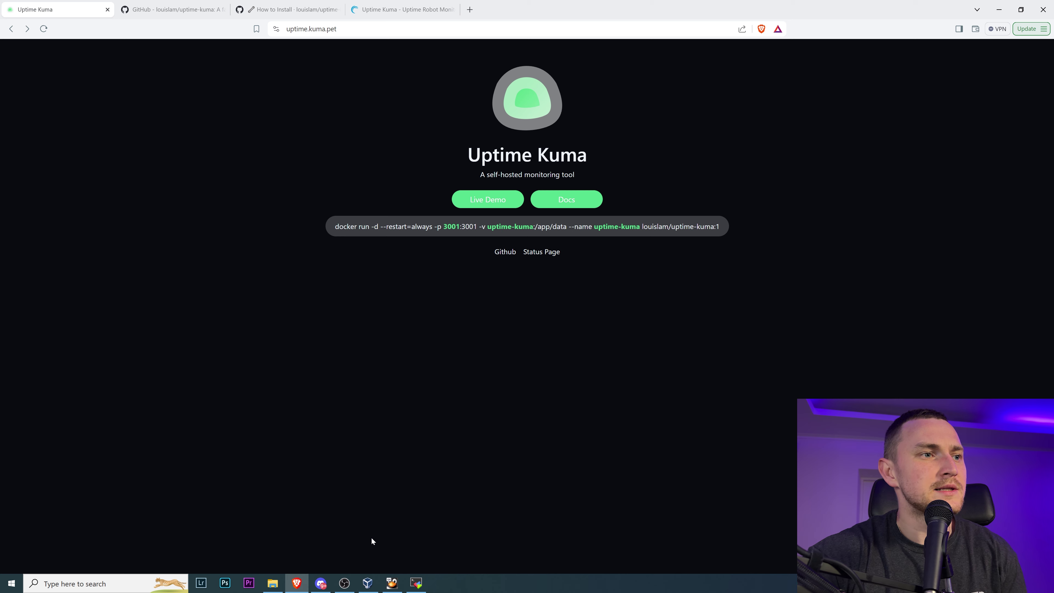
- Copy the docker run command from uptime.kuma.pet and run it in MobaXterm, noting port 3001:3001
left_click(416, 583)
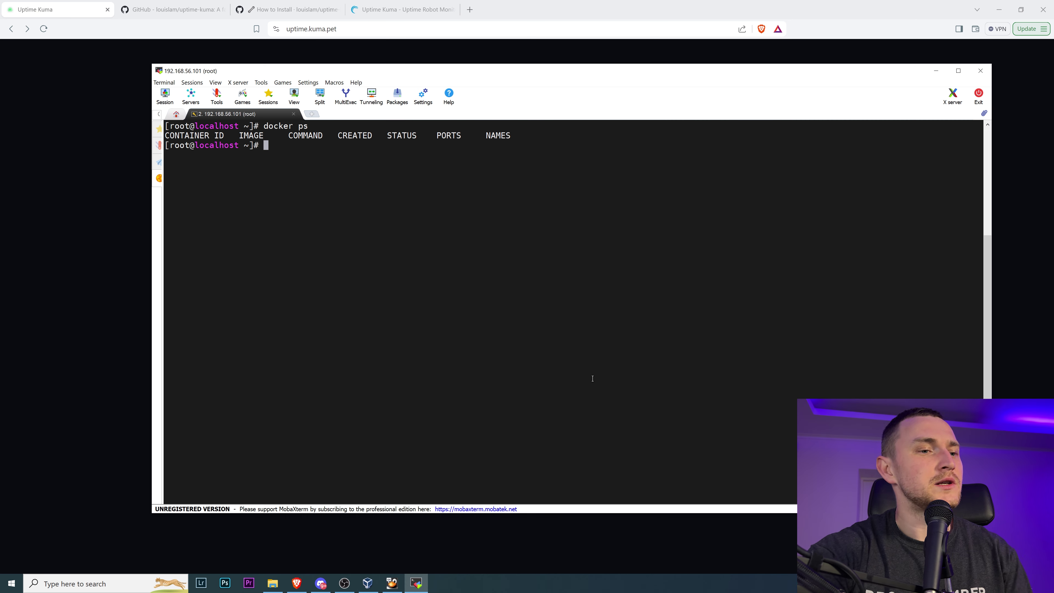
left_click(138, 296)
left_click(457, 226)
key("super+c")
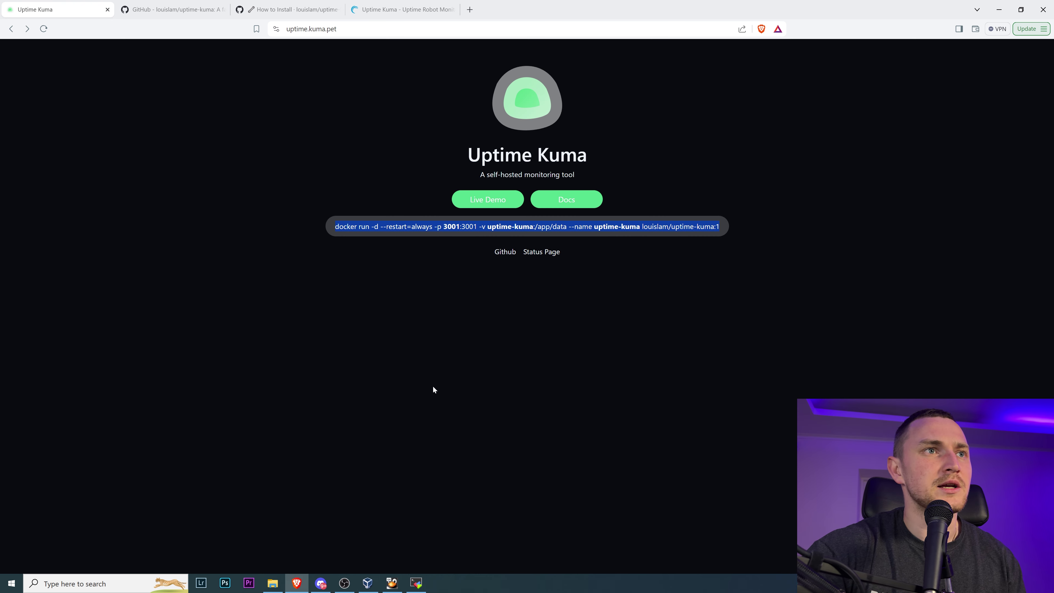
left_click(411, 580)
right_click(504, 358)
key("Return")
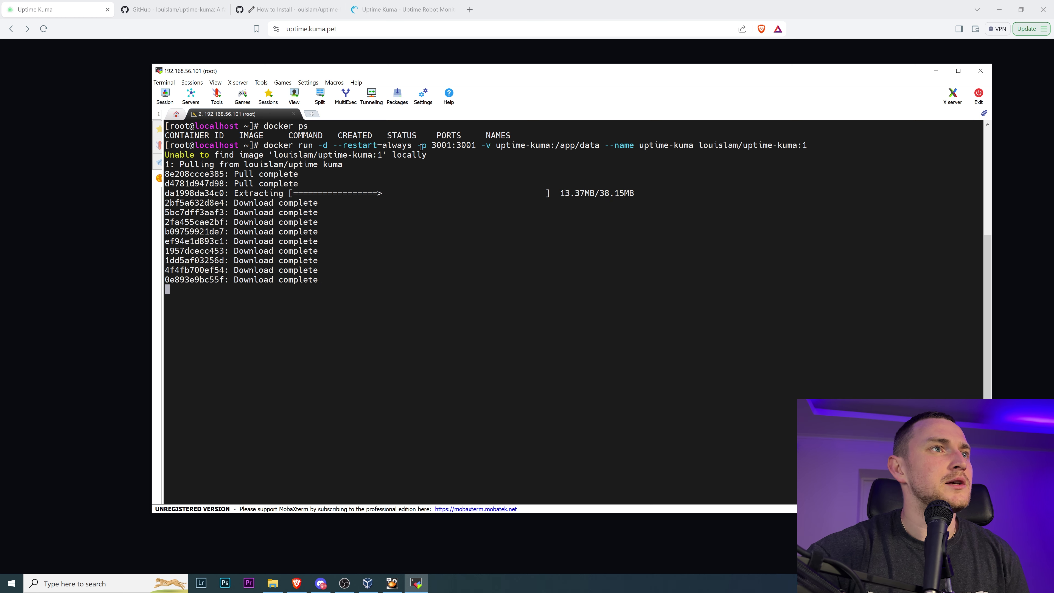
left_click_drag(418, 145, 577, 151)
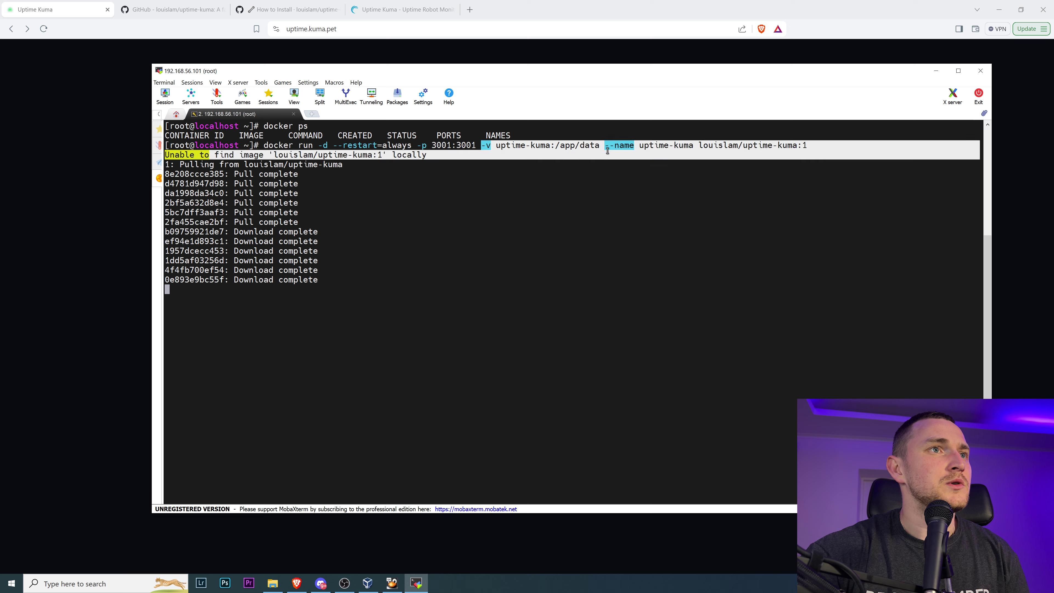
left_click(577, 151)
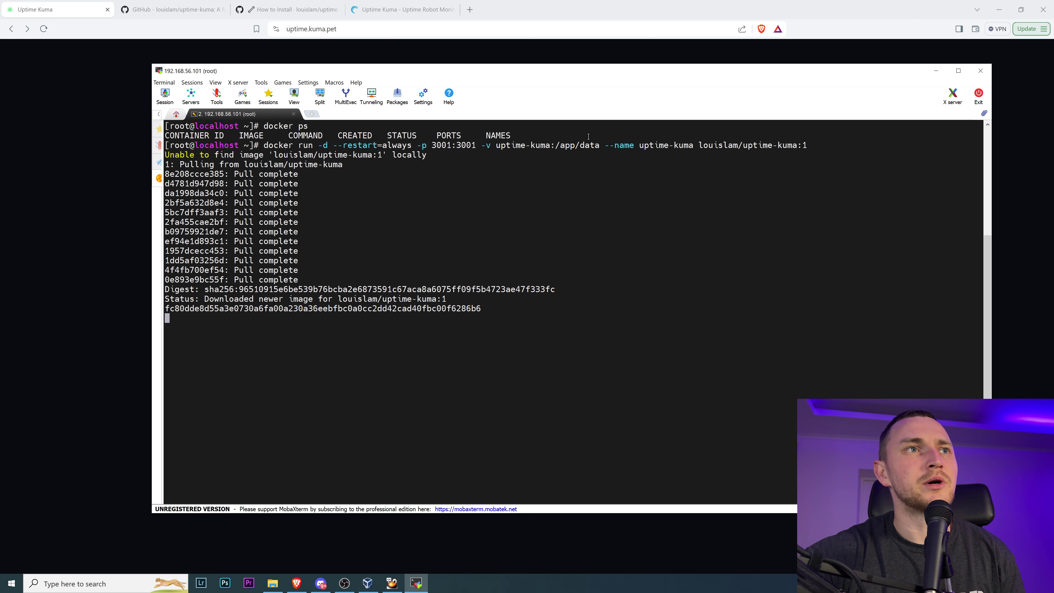
- Inspect the docker run output, then run docker ps showing uptime-kuma up on port 3001
left_click_drag(599, 146, 556, 147)
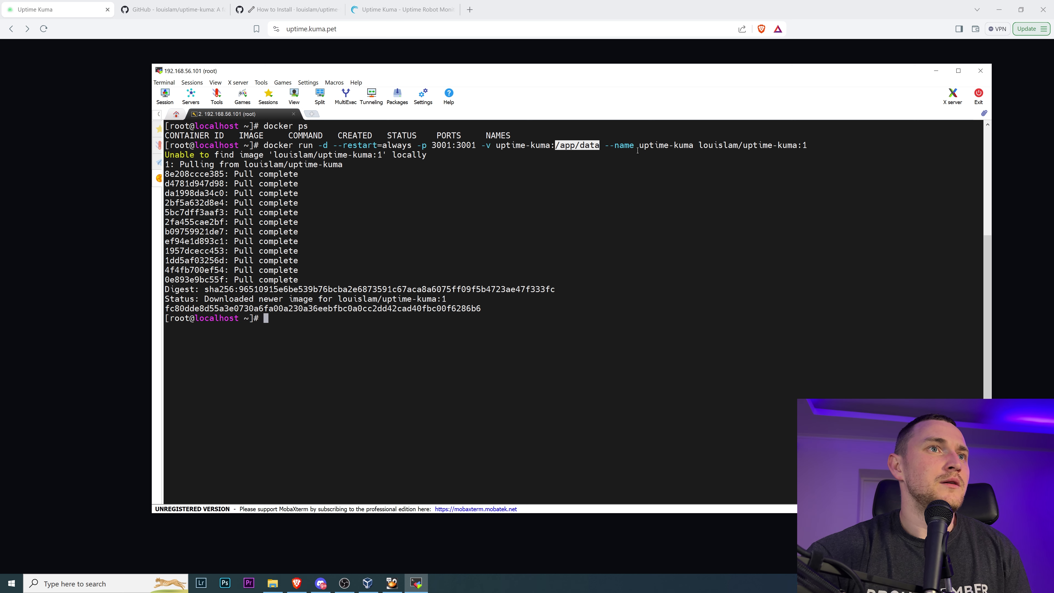
left_click_drag(698, 145, 806, 145)
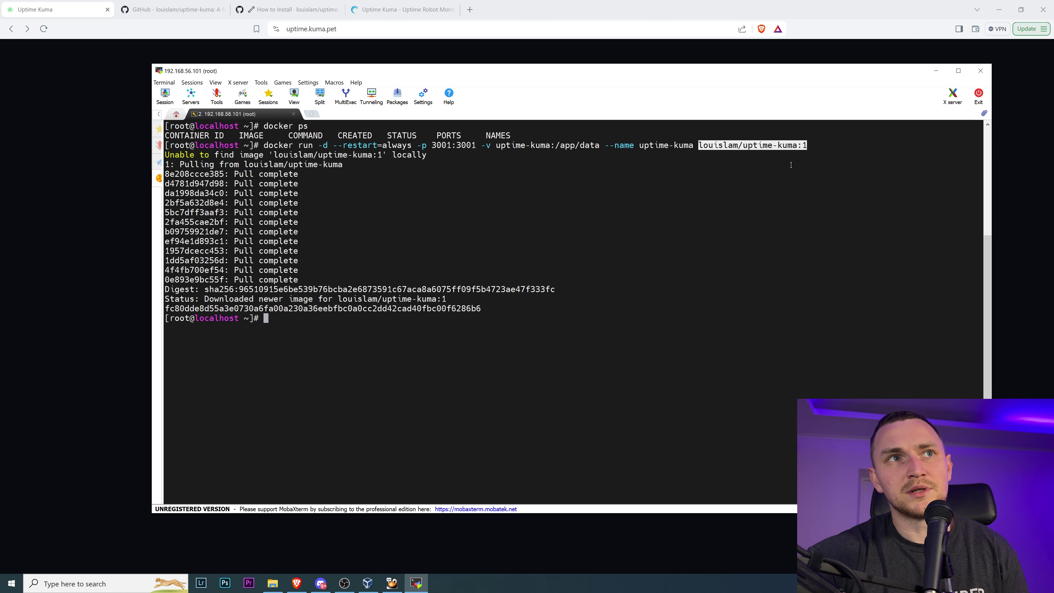
left_click(779, 183)
triple_click(523, 145)
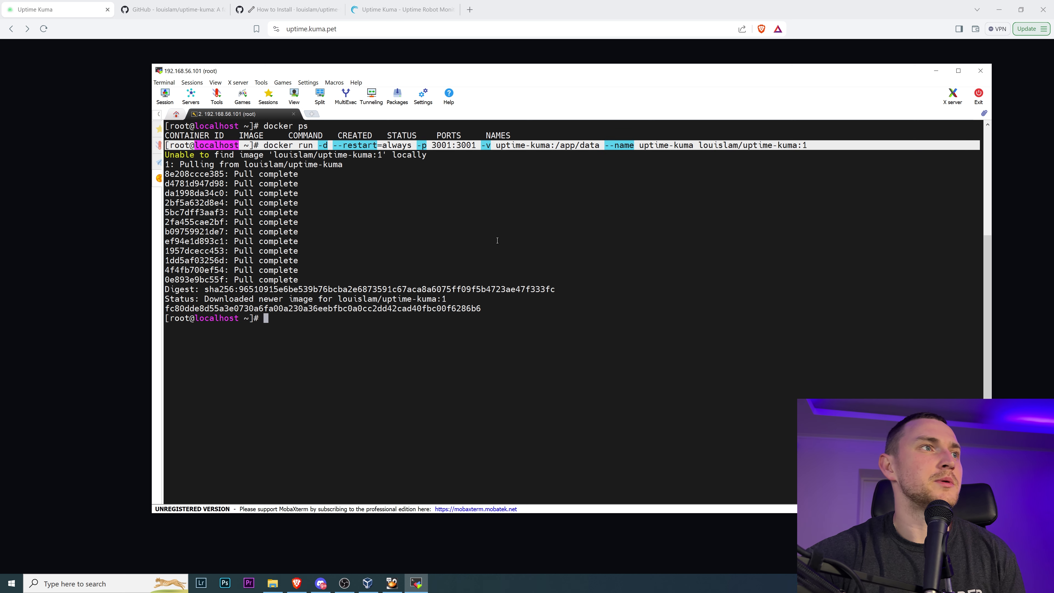
left_click(235, 157)
left_click_drag(213, 154, 453, 152)
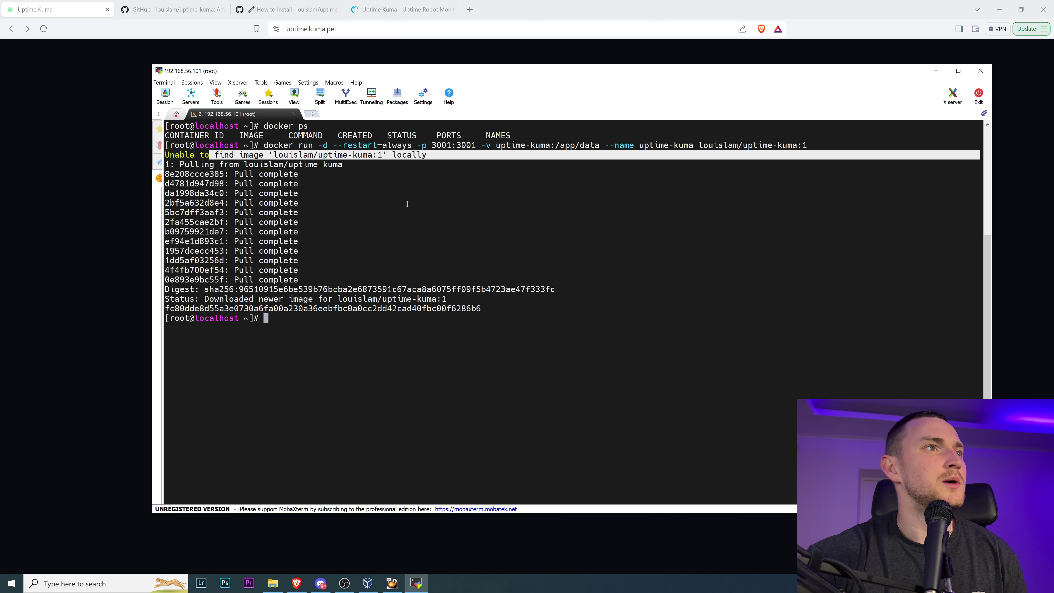
left_click_drag(179, 164, 374, 166)
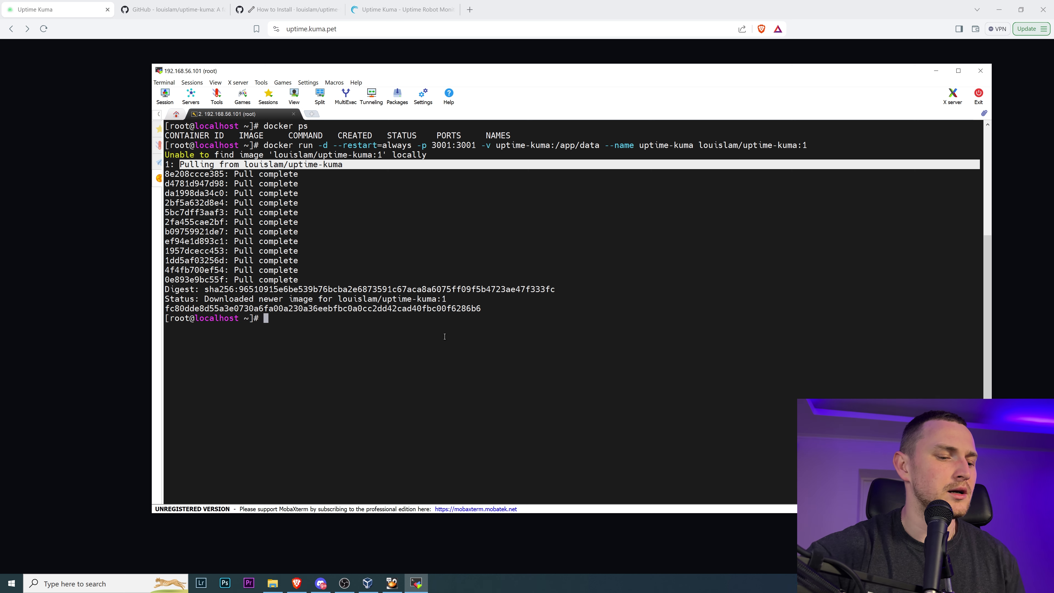
type("docker ps")
key("Return")
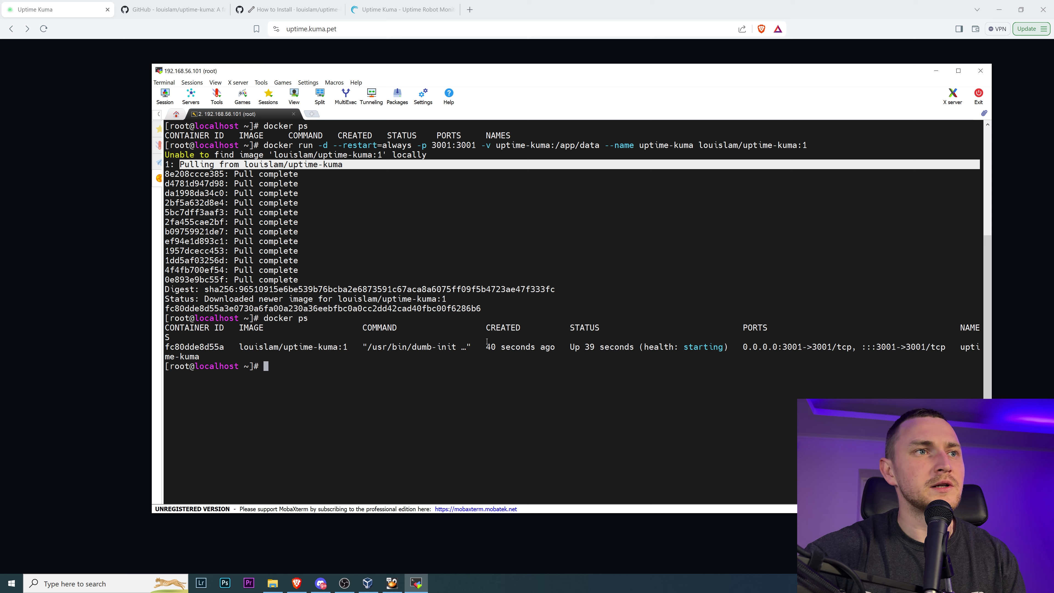
- Show the uptime-kuma container's startup logs with docker logs and review the database patching lines
type("docker logs")
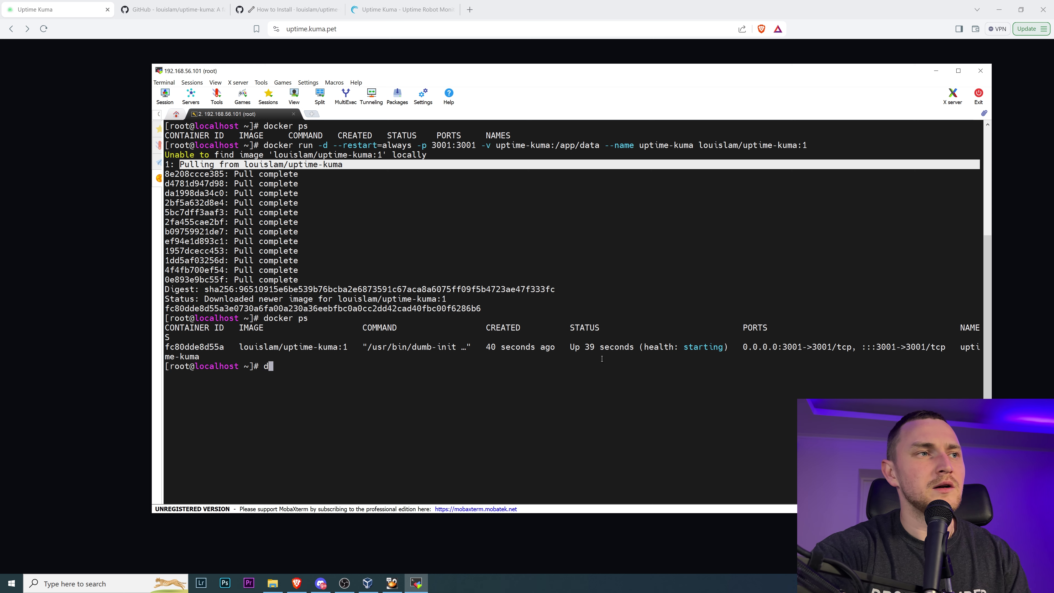
double_click(195, 346)
right_click(506, 379)
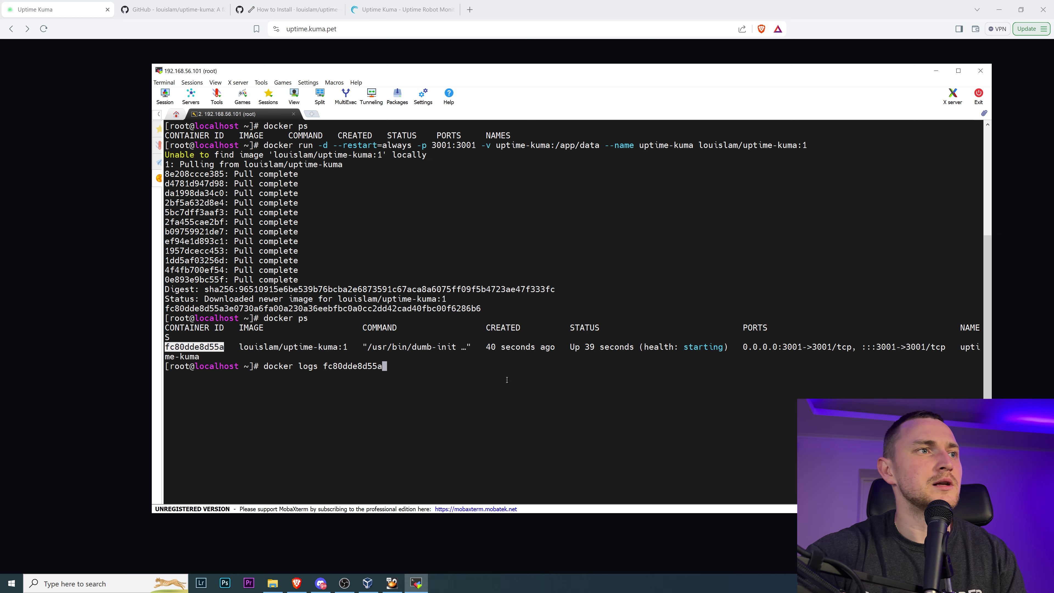
key("Return")
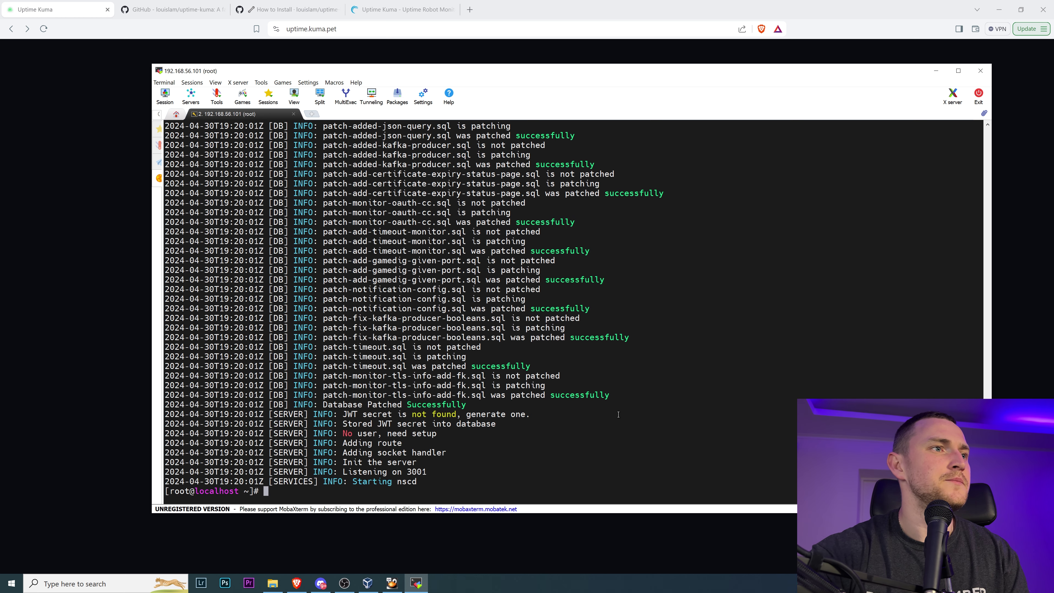
scroll(590, 417, "up", 20)
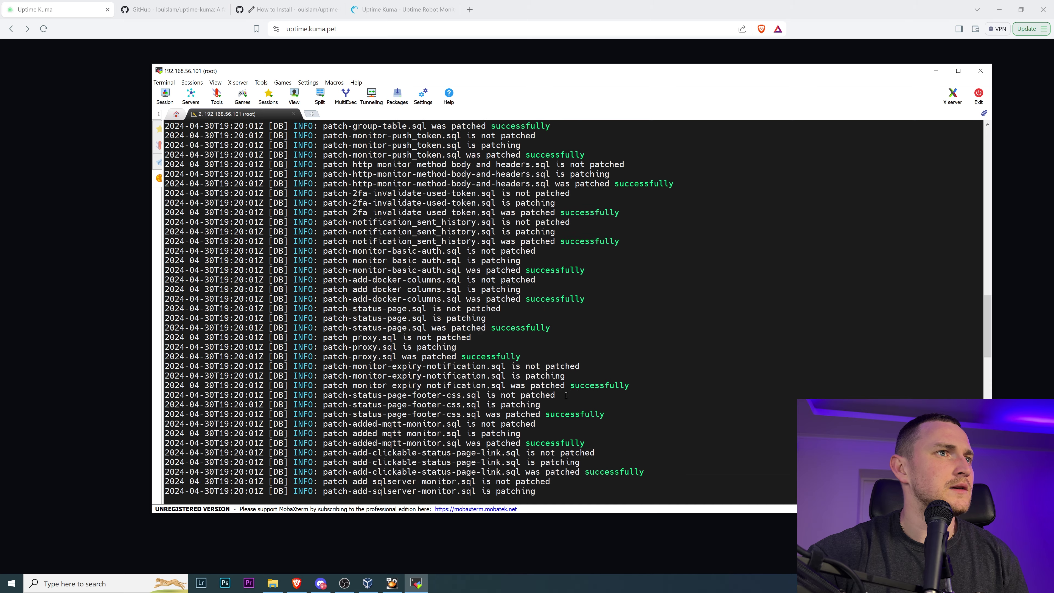
scroll(566, 395, "up", 15)
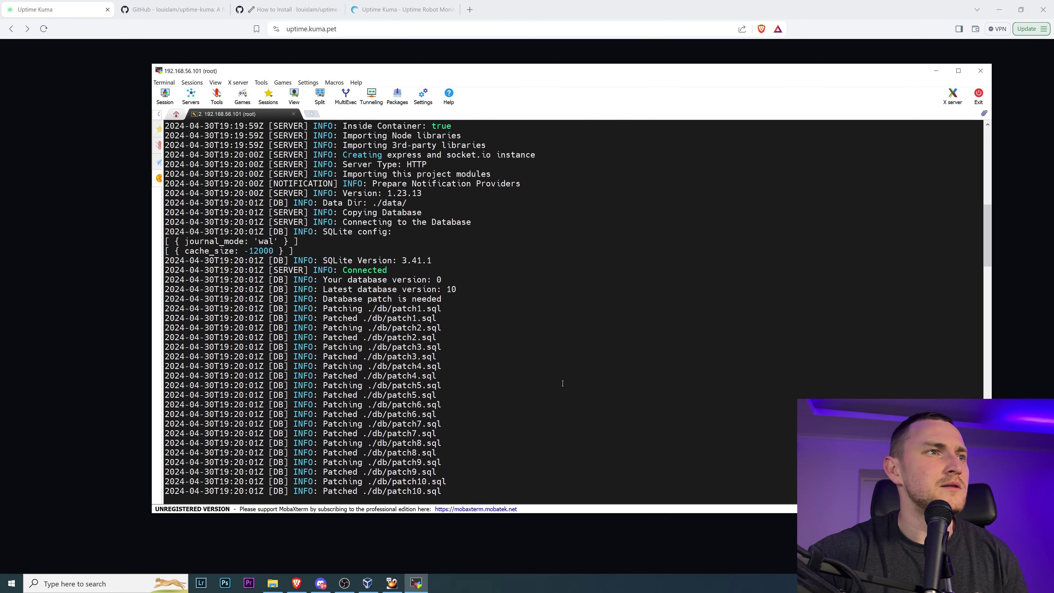
scroll(566, 406, "up", 4)
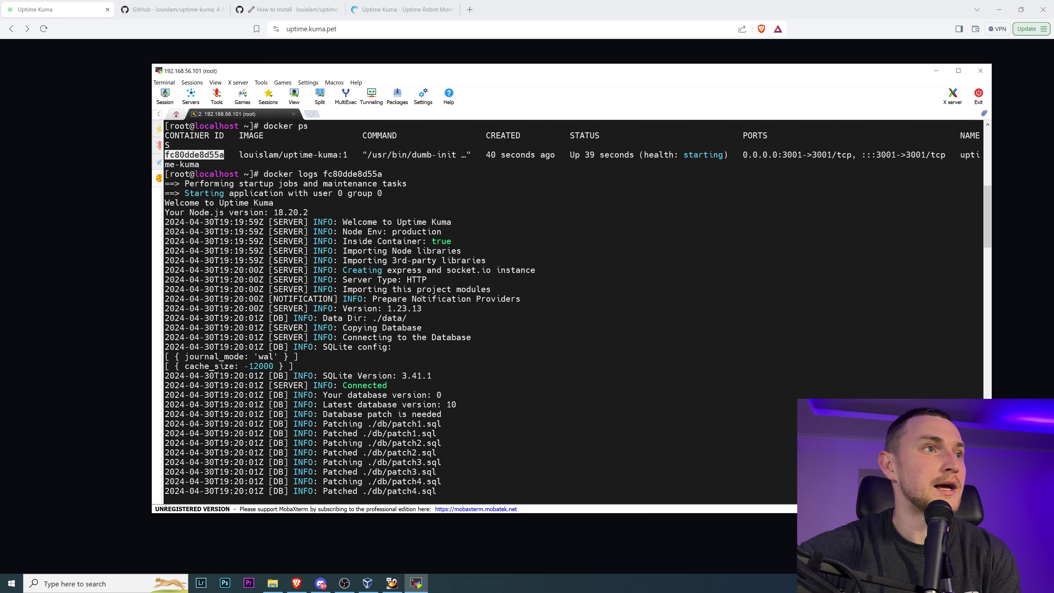
scroll(419, 298, "down", 5)
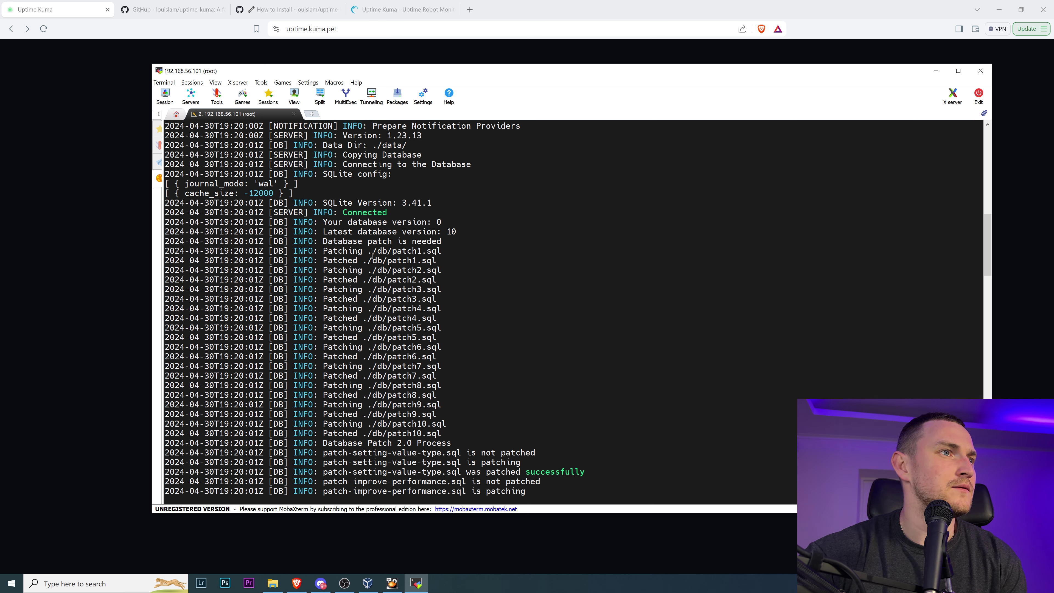
left_click_drag(370, 241, 471, 286)
left_click(471, 285)
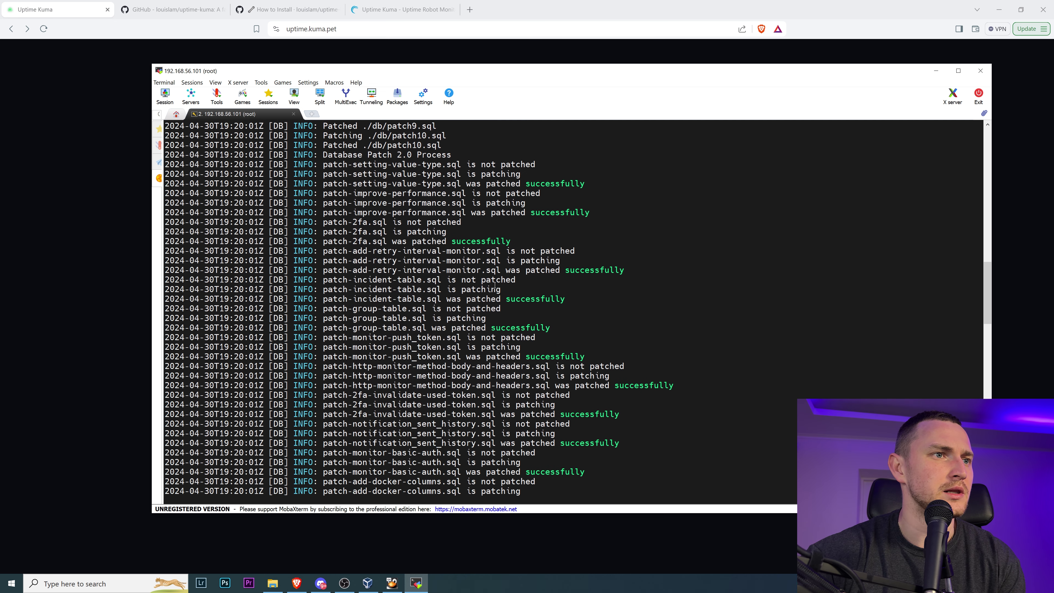
scroll(497, 270, "up", 8)
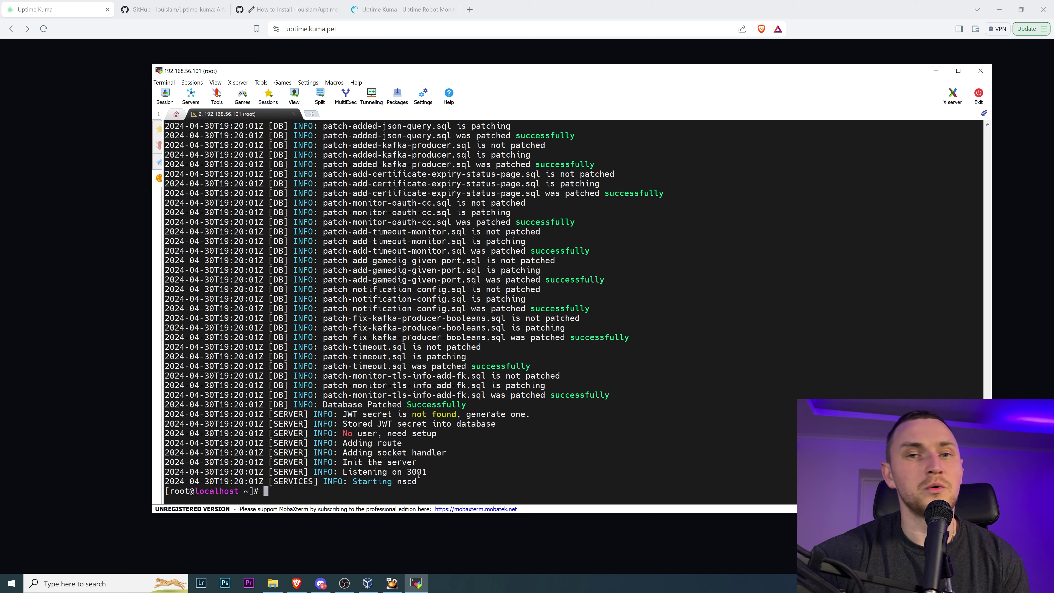
- Rerun docker ps to confirm the container is healthy on port 3001, then return to the browser
type("docker ps")
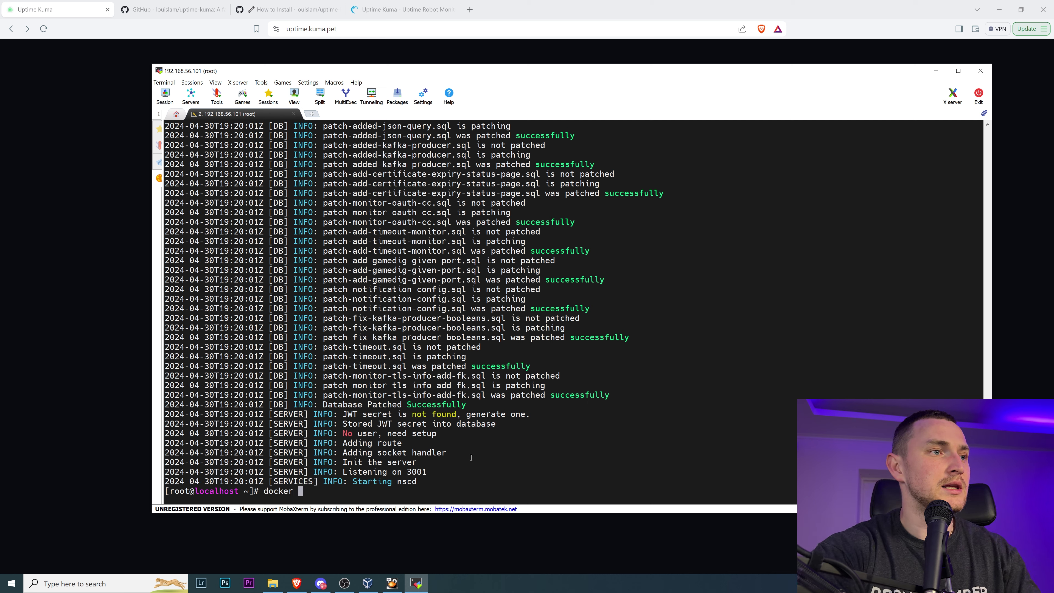
key("Return")
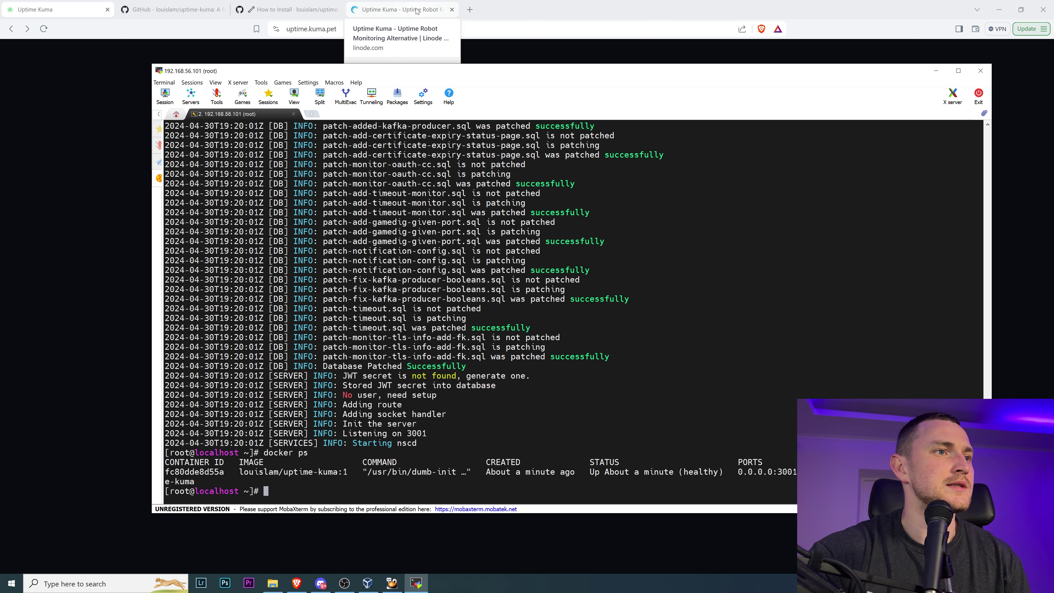
double_click(788, 472)
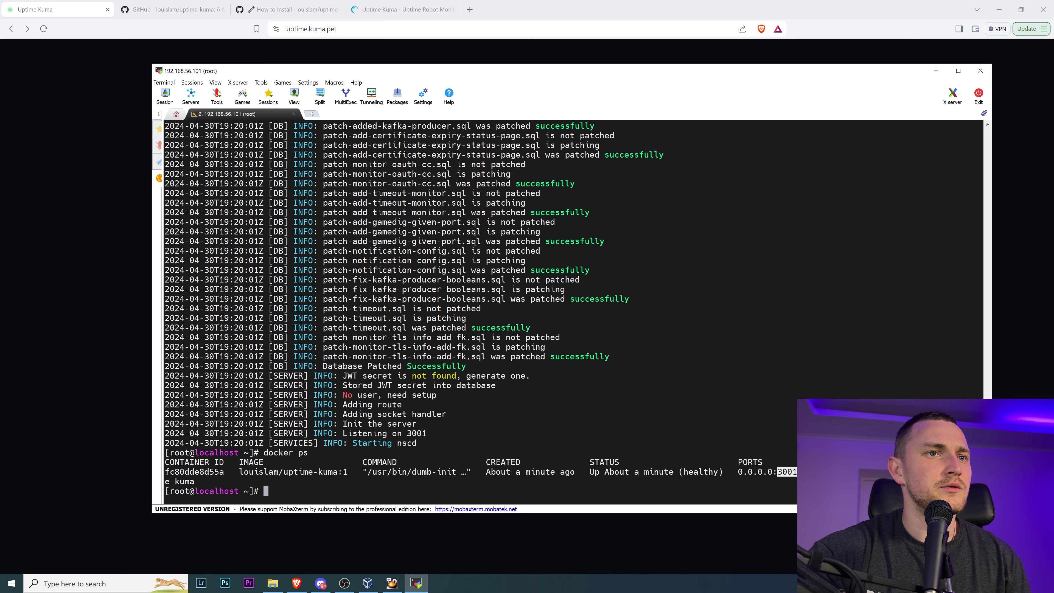
left_click(401, 9)
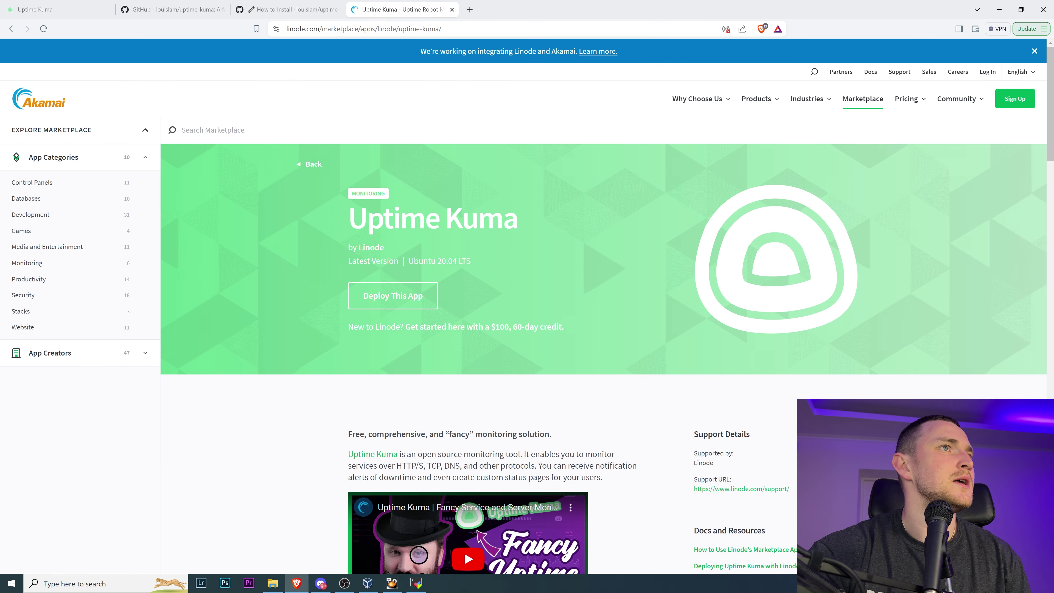
- Enter 192.168.56.101:3001 as the address and verify the 3001 port mapping in the earlier docker run command
key("ctrl+l")
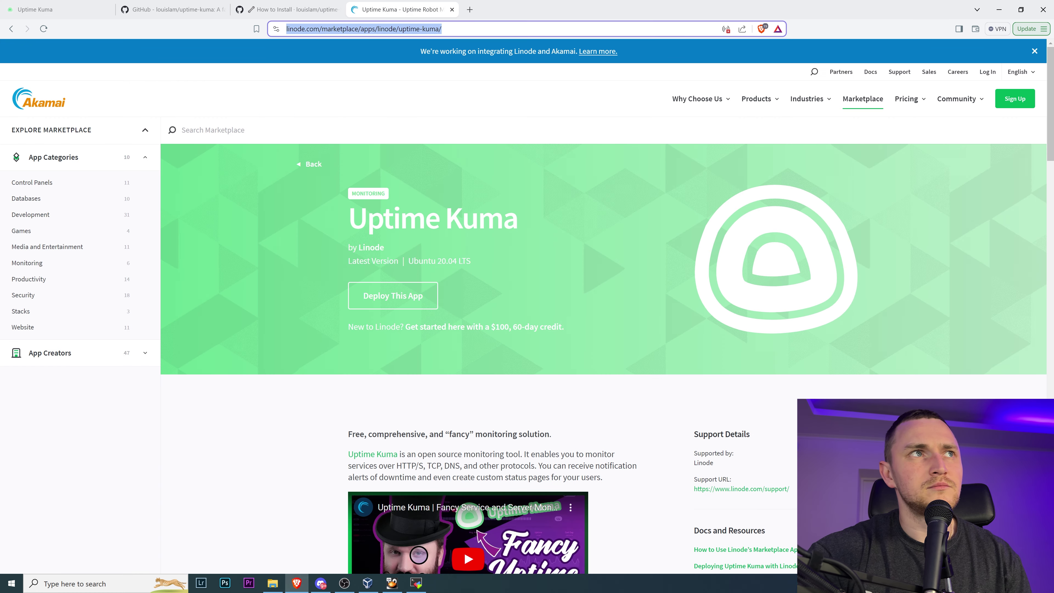
type("192.168")
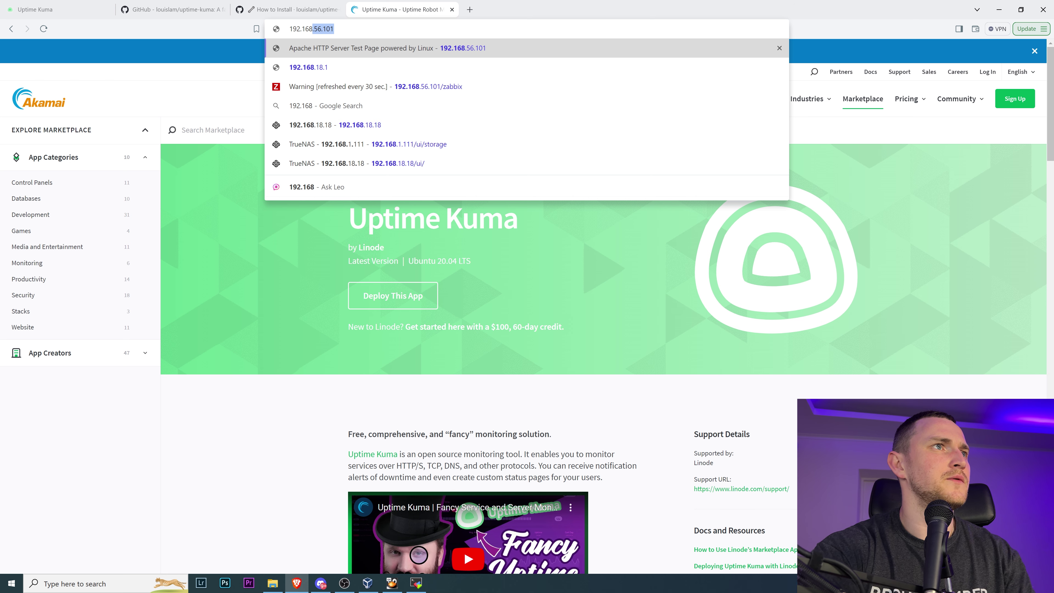
type(".56.101:")
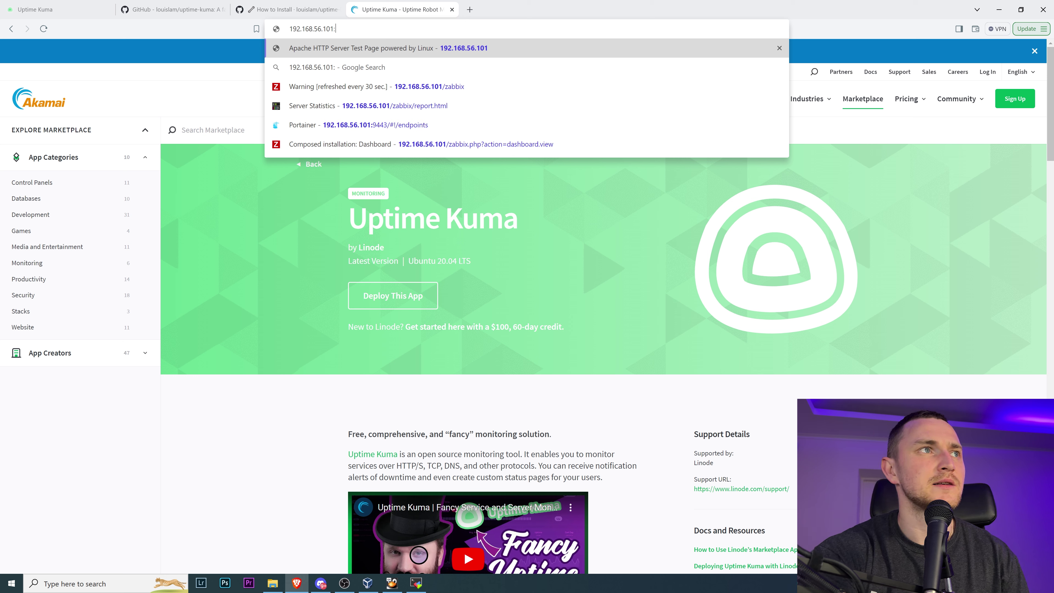
type("3001")
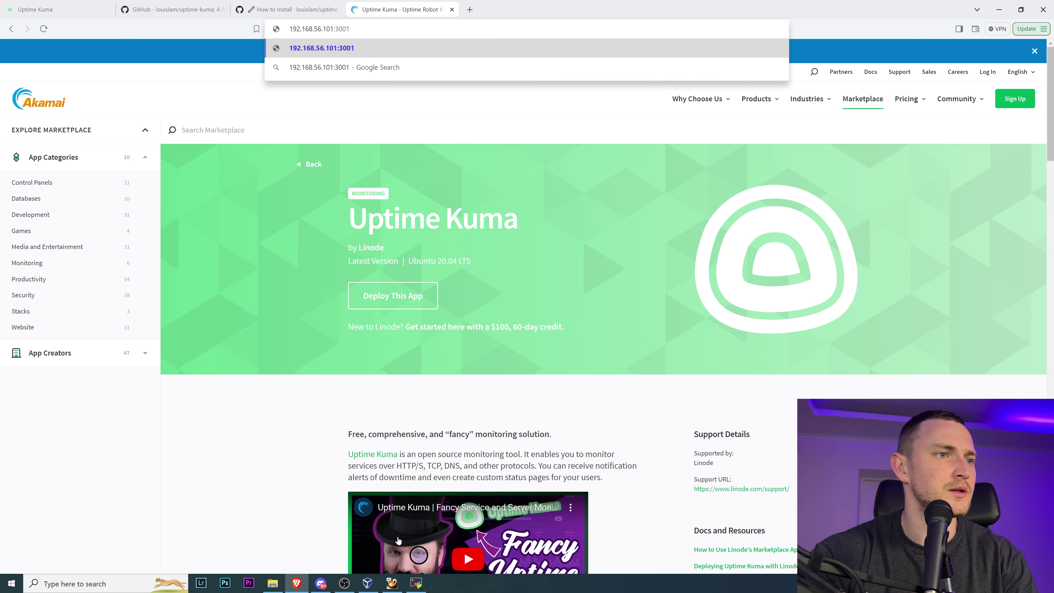
key("alt+Tab")
key("Up")
key("Up")
key("Up")
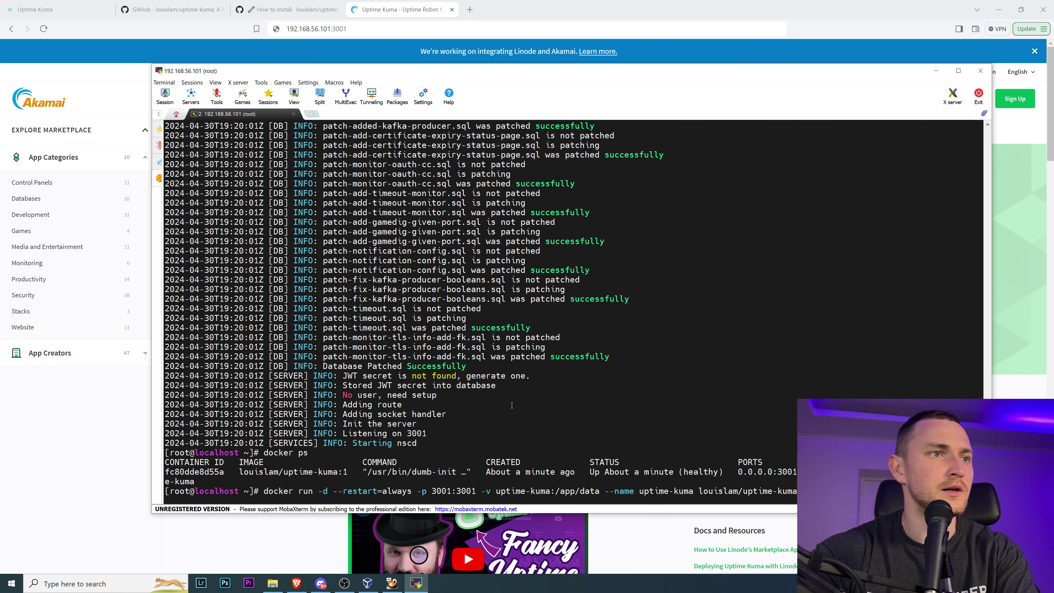
left_click_drag(417, 492, 467, 496)
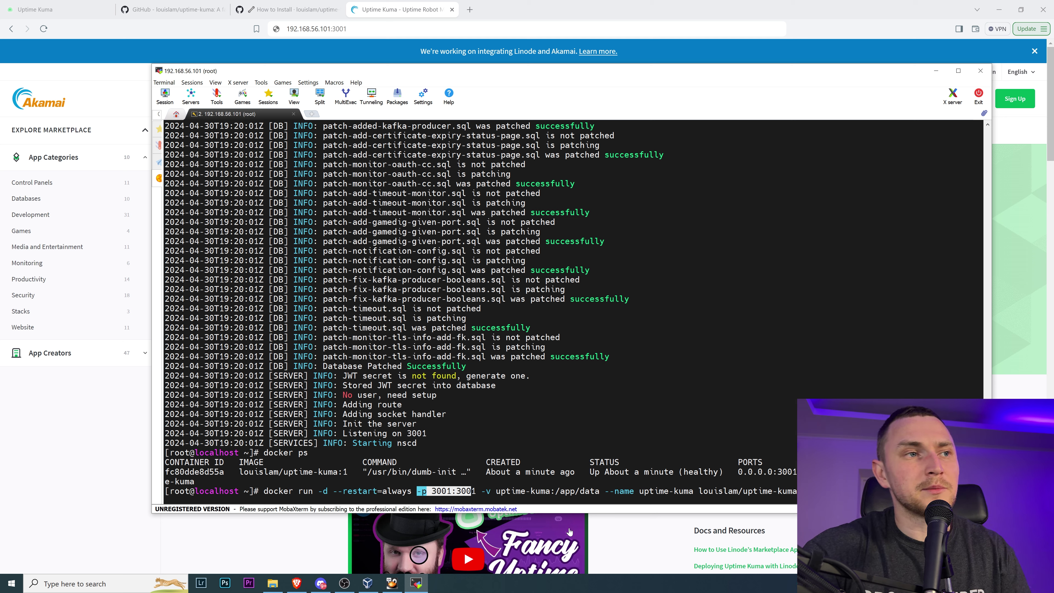
key("ctrl+c")
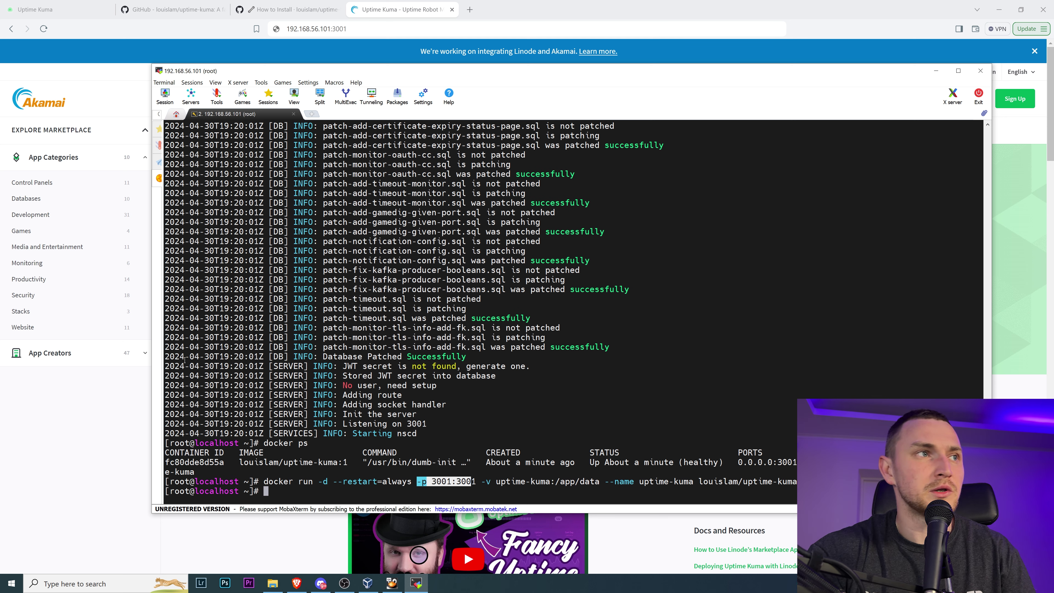
- Load Uptime Kuma at 192.168.56.101:3001 in the browser
left_click(73, 485)
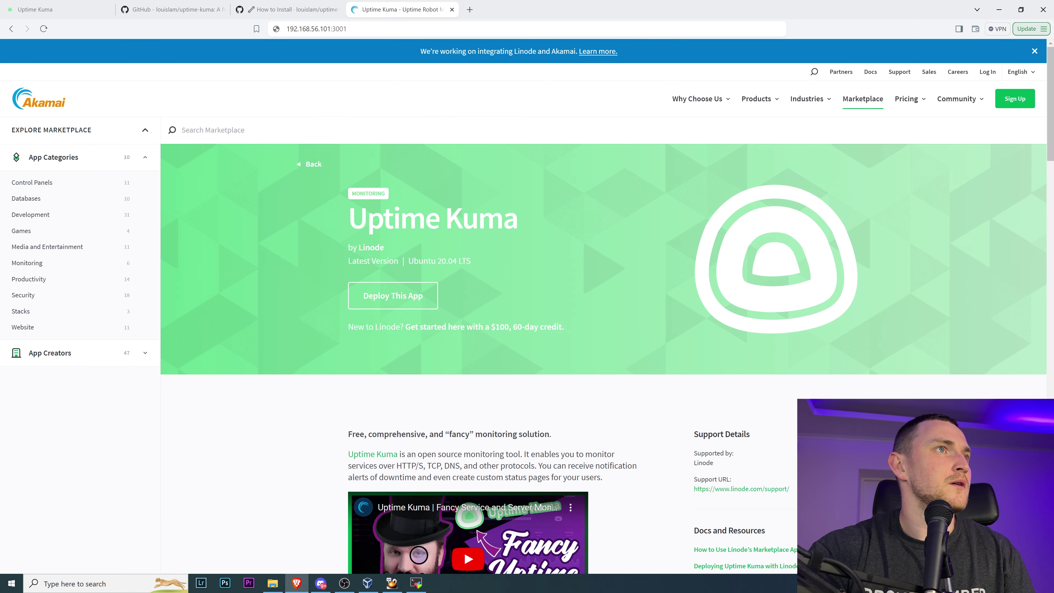
left_click(317, 29)
key("Return")
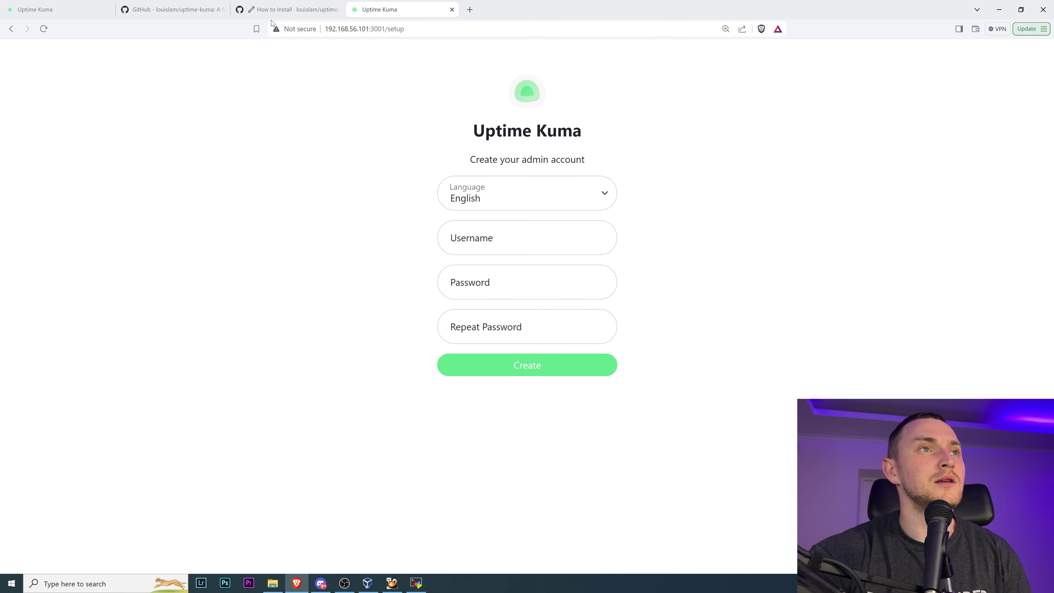
- Browse the interface language list and keep English
left_click(516, 191)
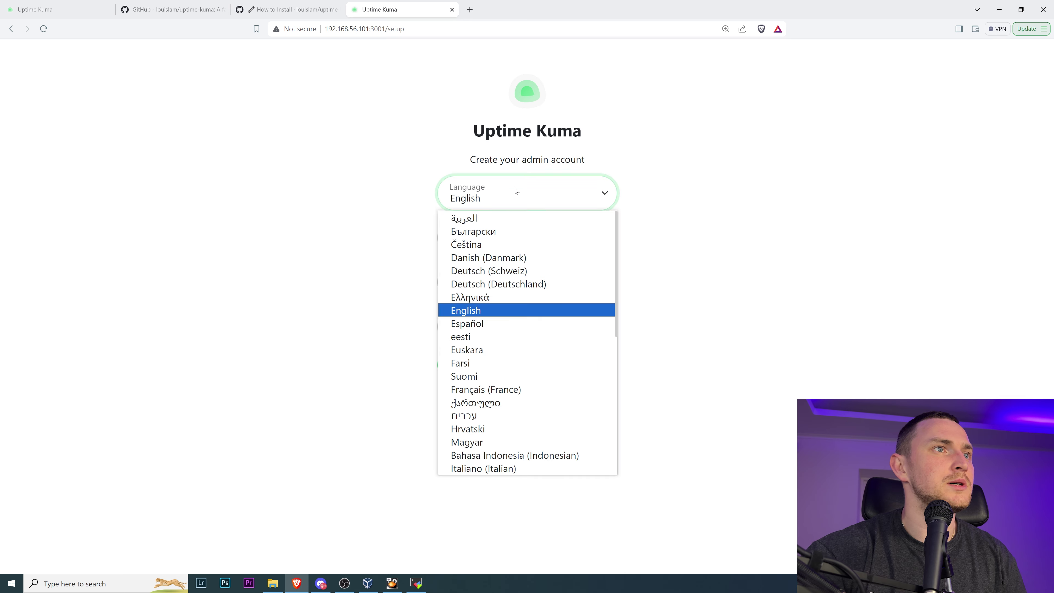
scroll(531, 316, "down", 5)
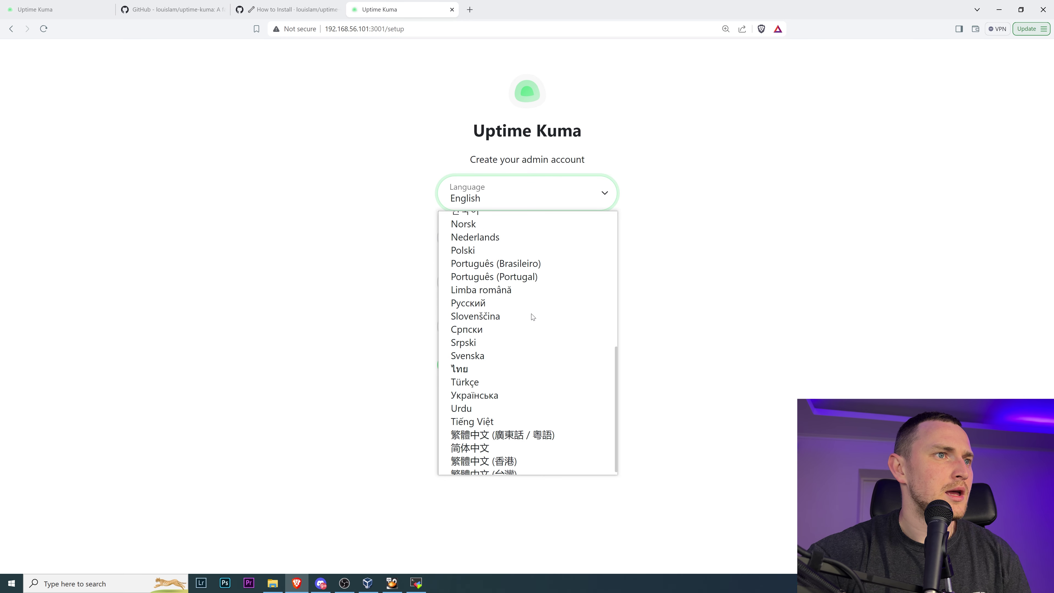
scroll(598, 453, "up", 5)
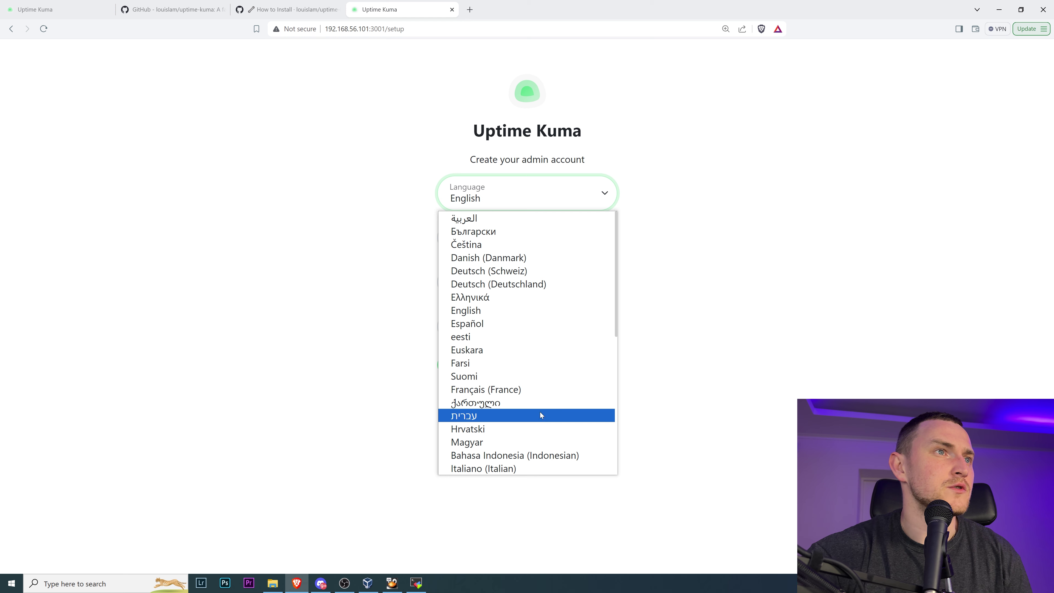
scroll(579, 313, "down", 5)
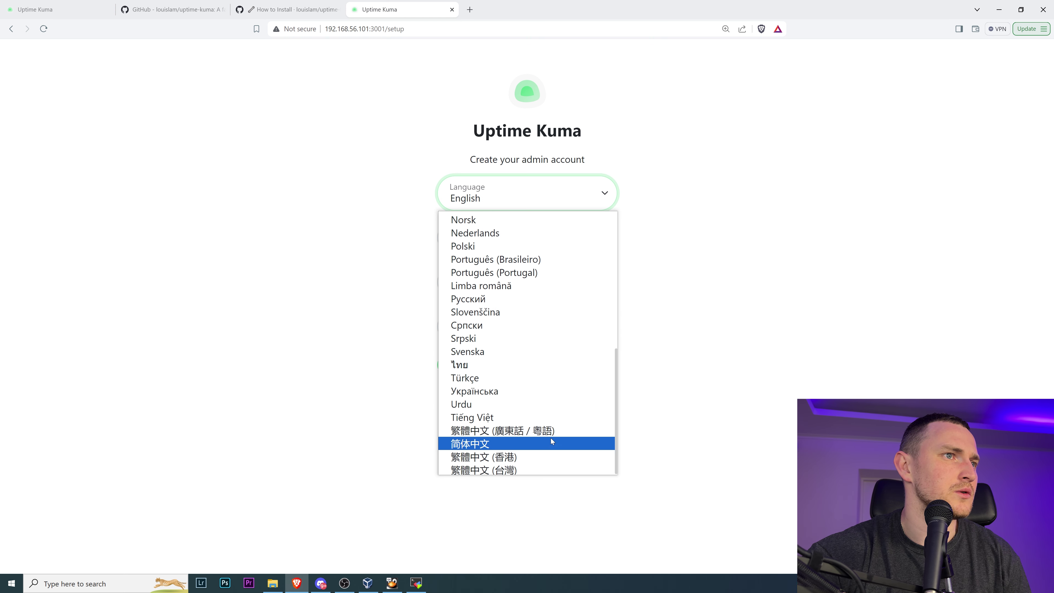
scroll(557, 363, "up", 2)
scroll(539, 373, "up", 3)
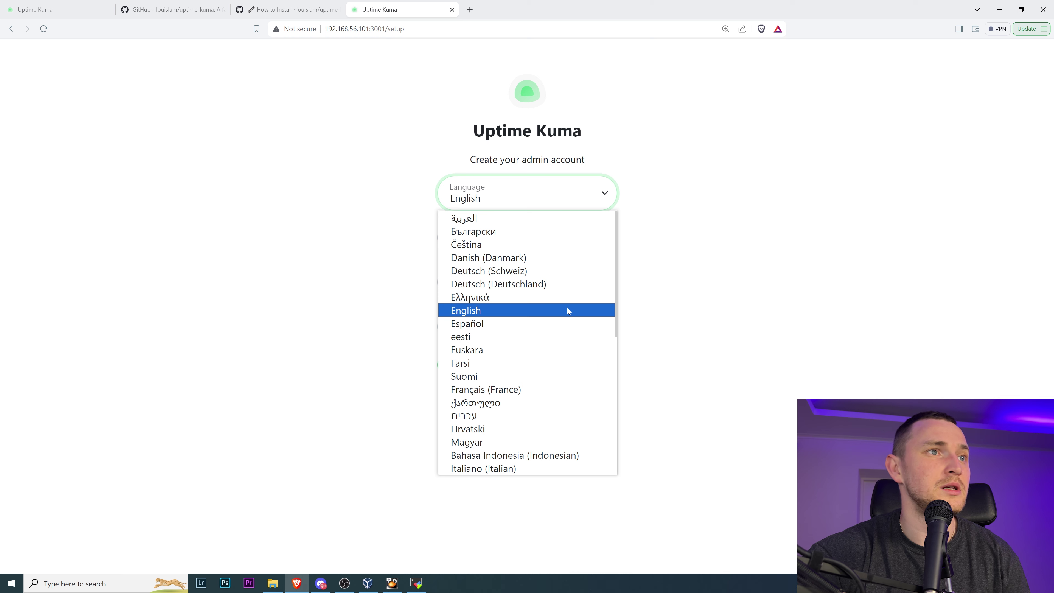
left_click(567, 310)
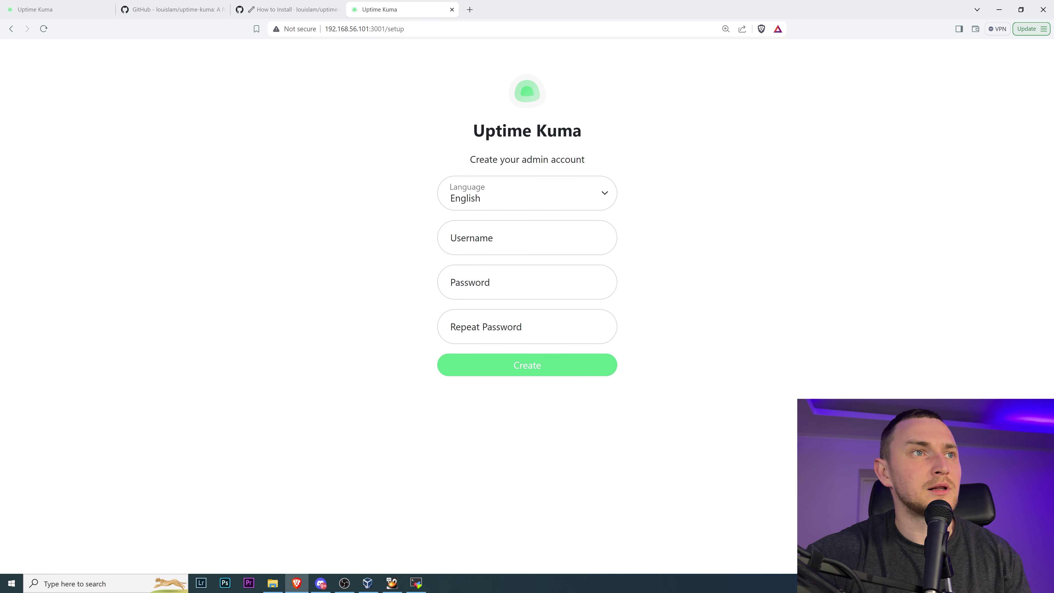
- Create the admin account with username subscribe and a confirmed password
left_click(493, 243)
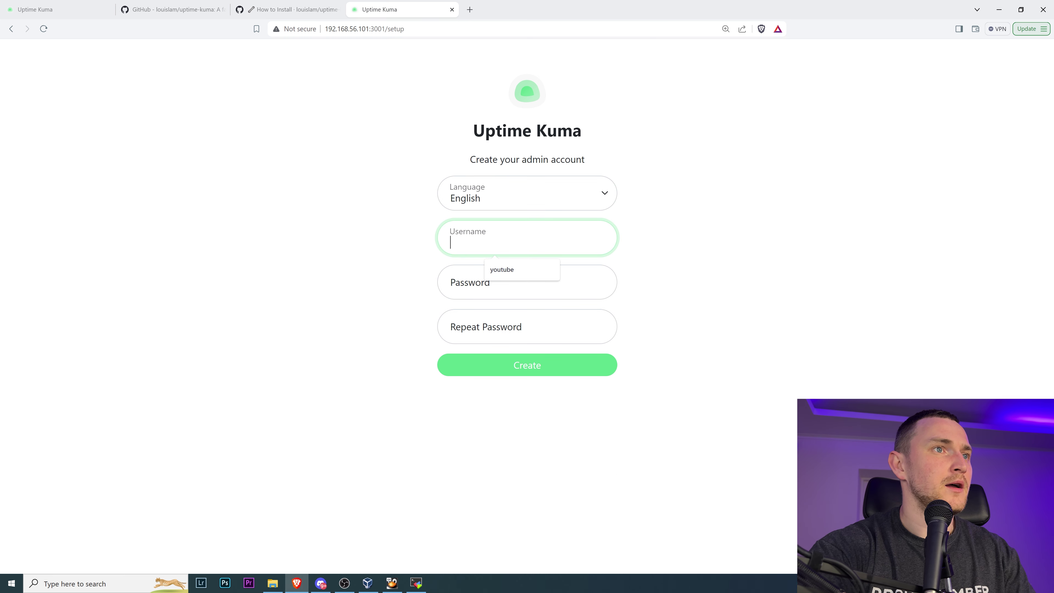
type("subscribe")
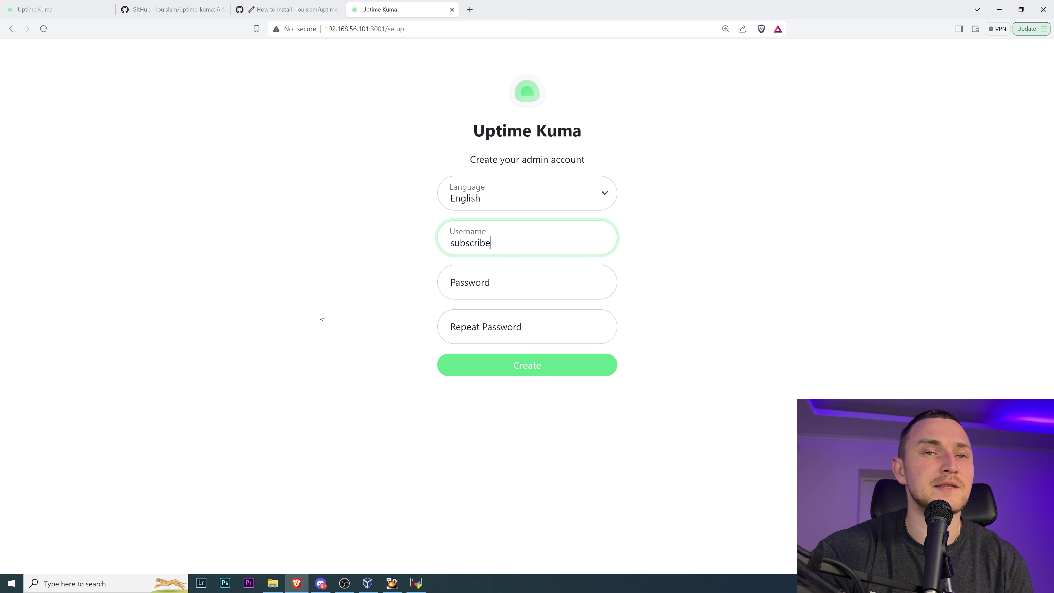
key("Tab")
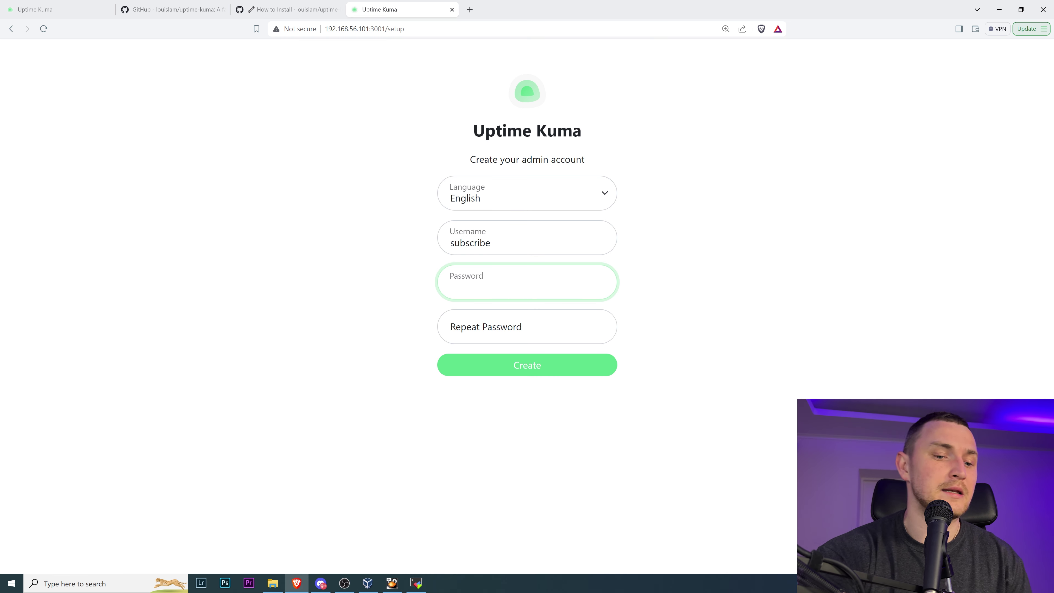
type("••••••••••••••")
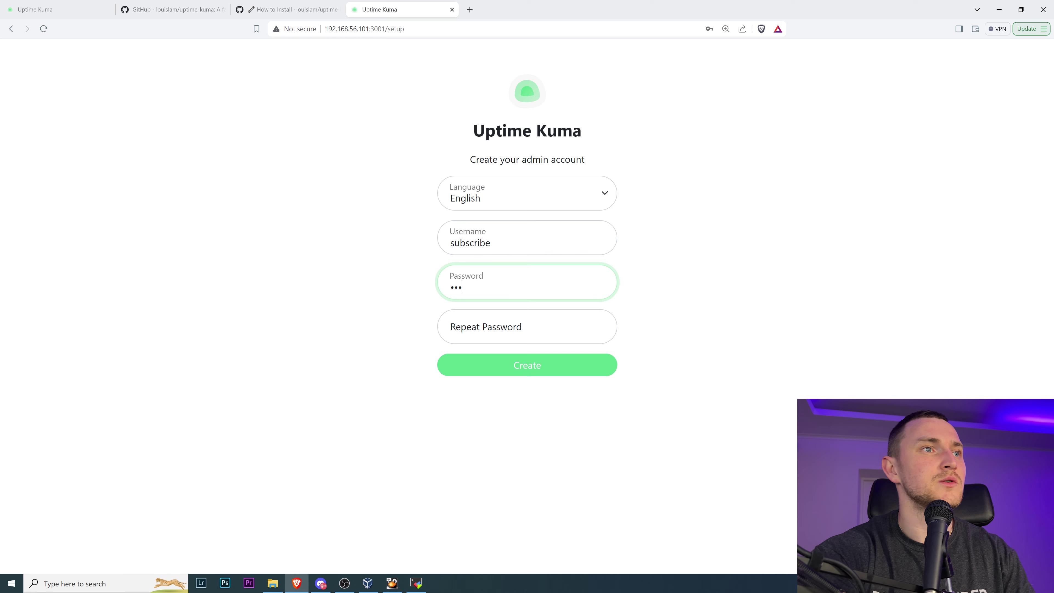
type("••")
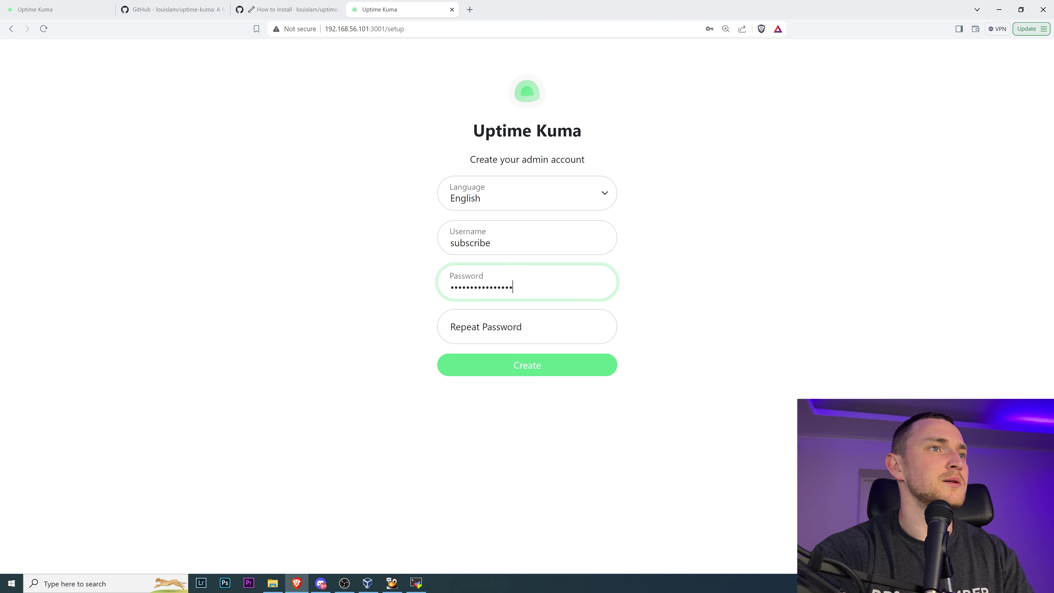
key("Tab")
type("••••••••••••••••")
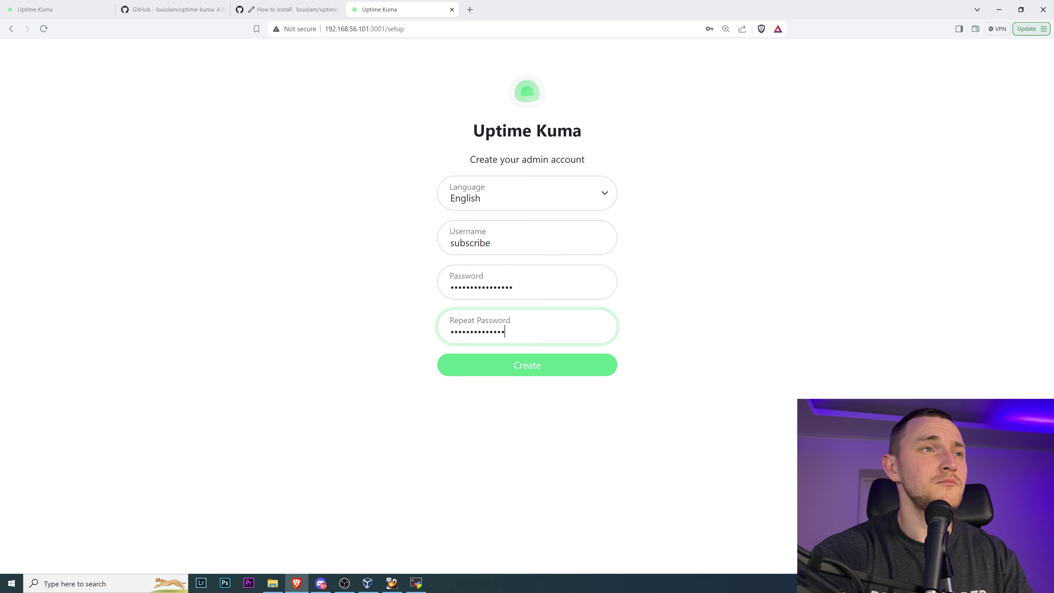
left_click(569, 371)
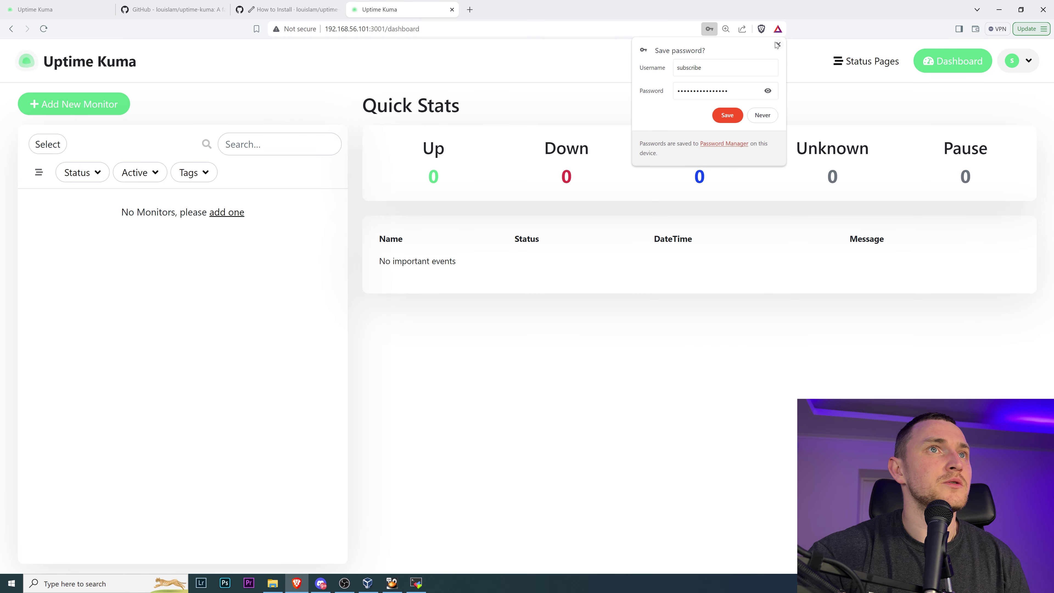
- Dismiss the save-password prompt, glance at the GitHub README, and come back to the empty dashboard
left_click(778, 43)
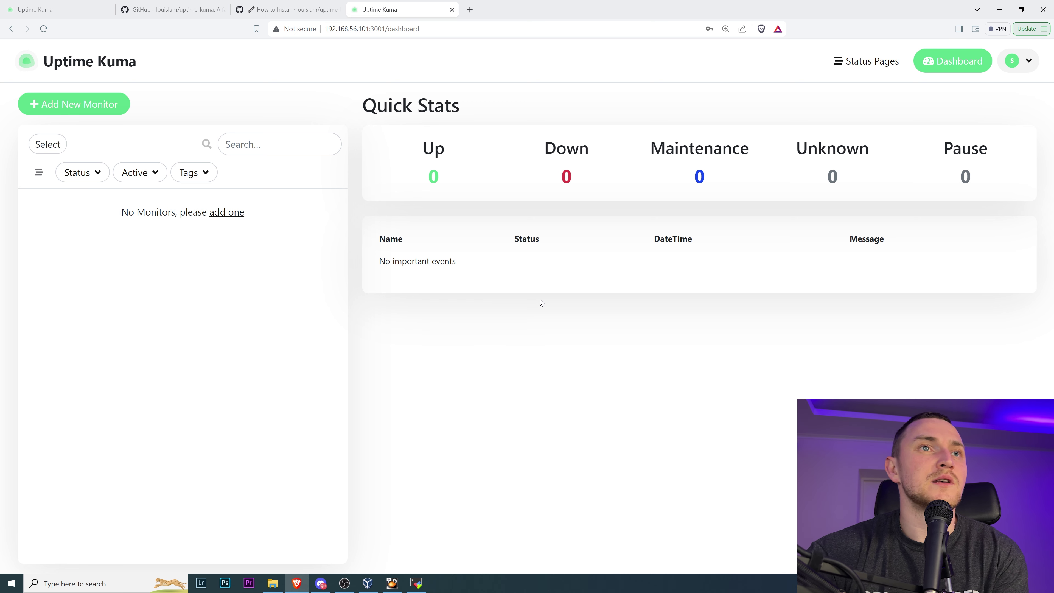
left_click(170, 9)
scroll(493, 346, "down", 5)
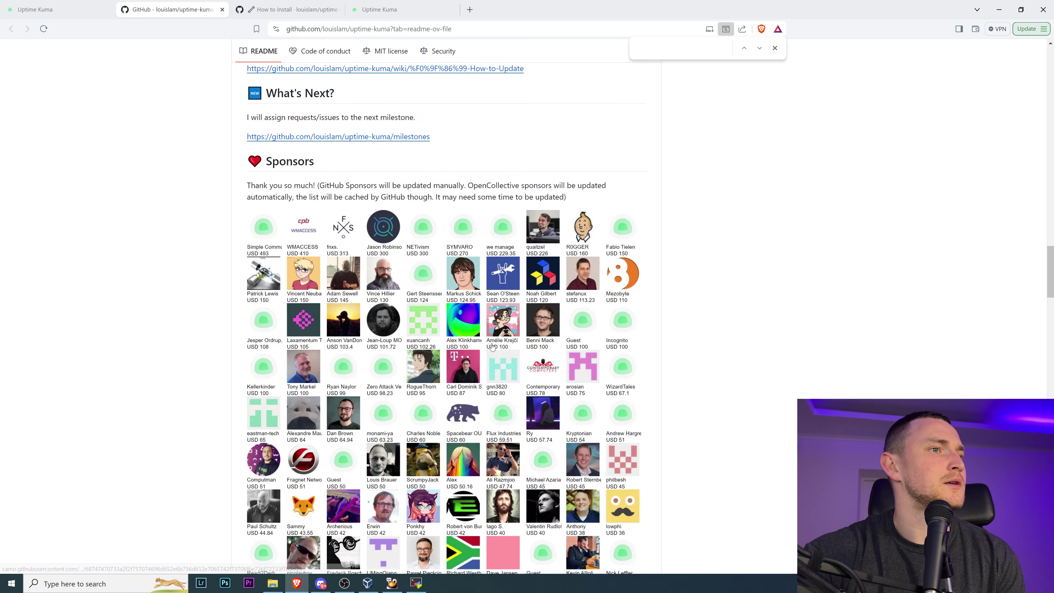
scroll(493, 346, "up", 20)
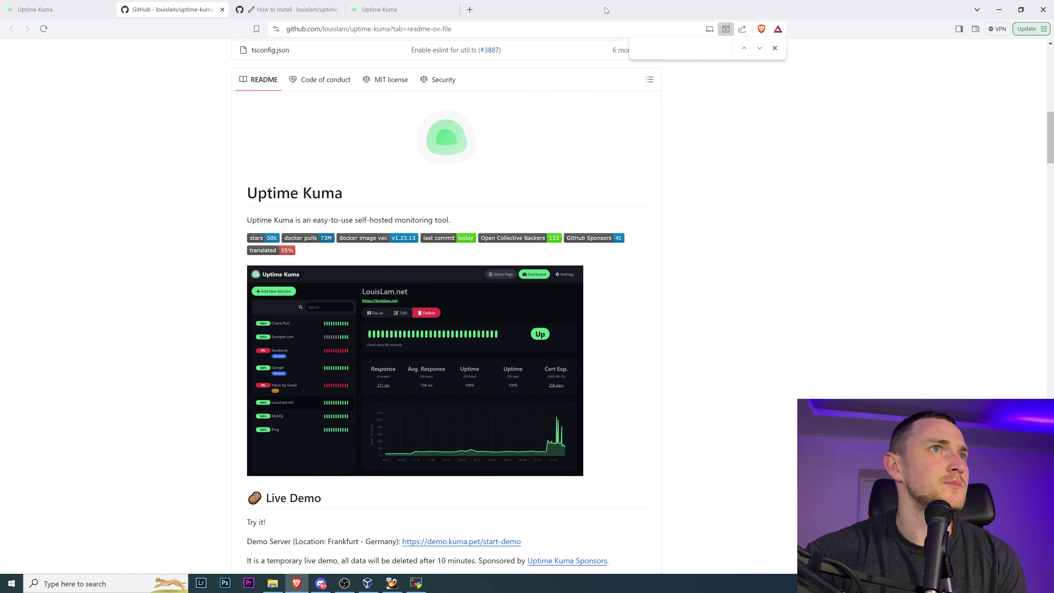
left_click(379, 9)
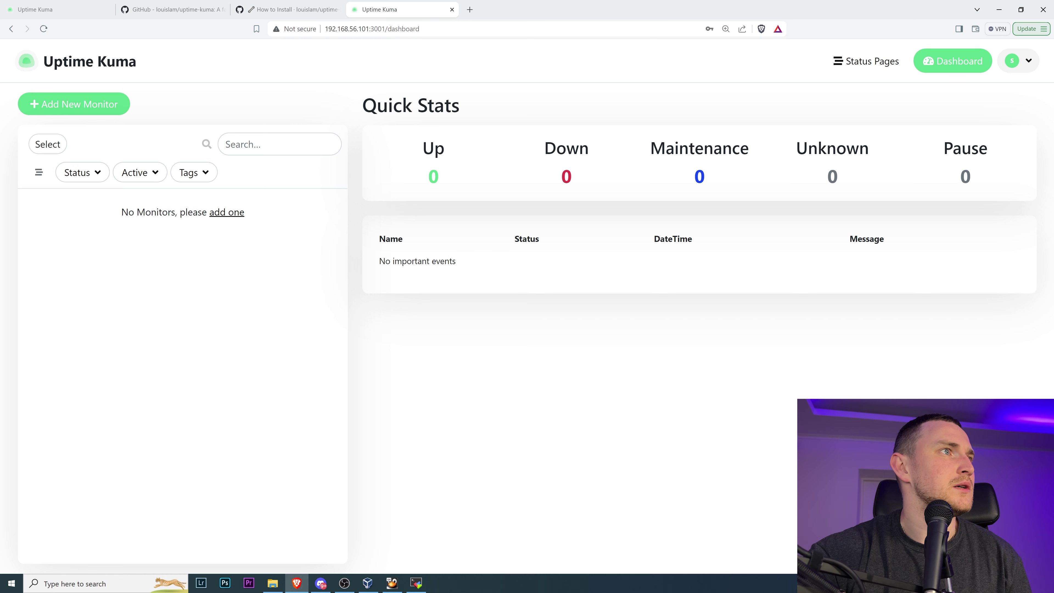
- Open Settings from the account menu and review the discourage search-engine indexing option on General
left_click(1019, 66)
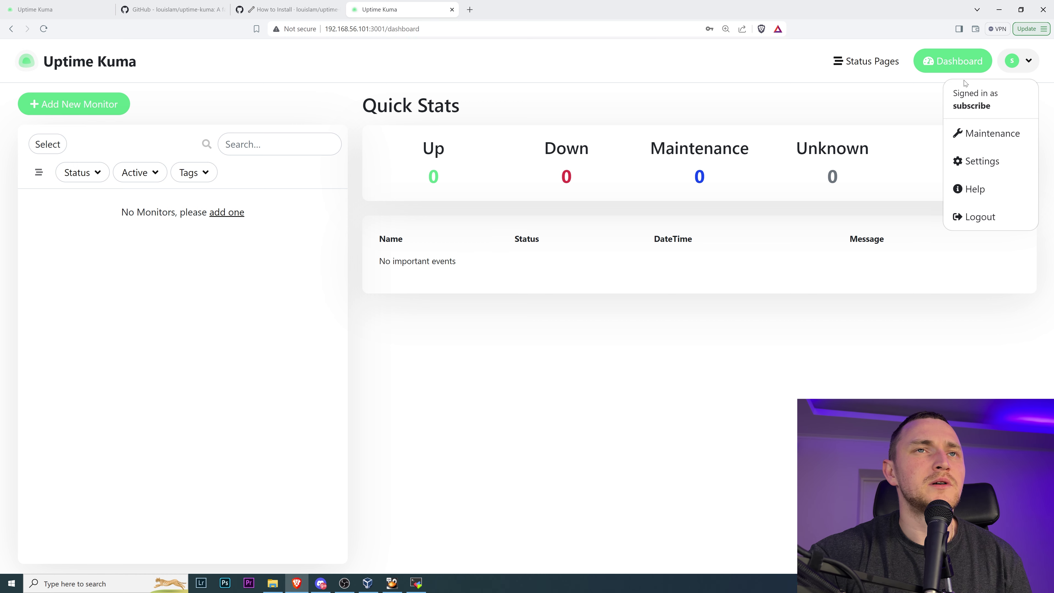
left_click(989, 161)
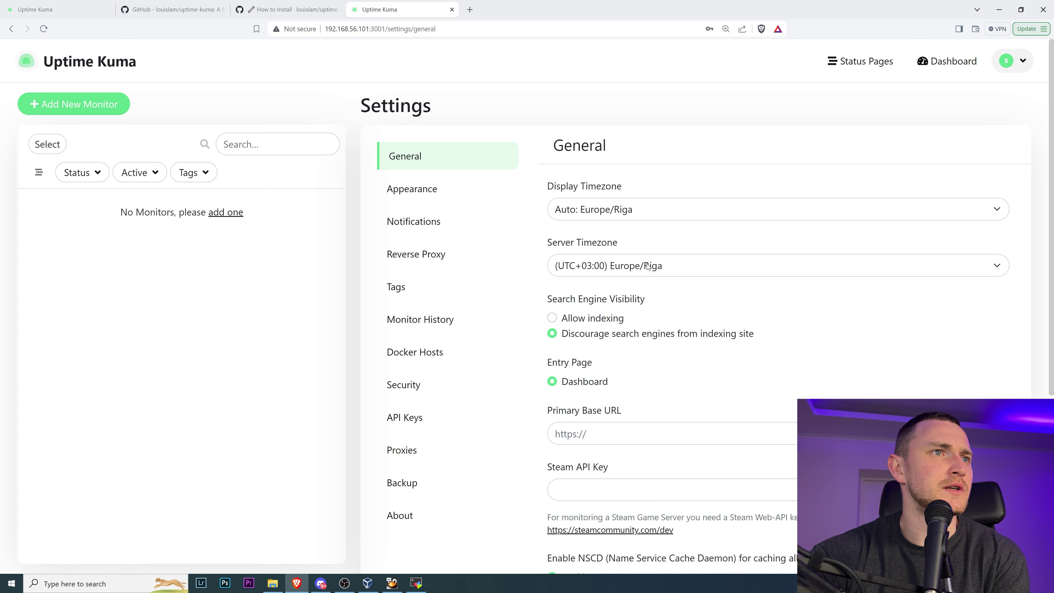
scroll(710, 274, "down", 2)
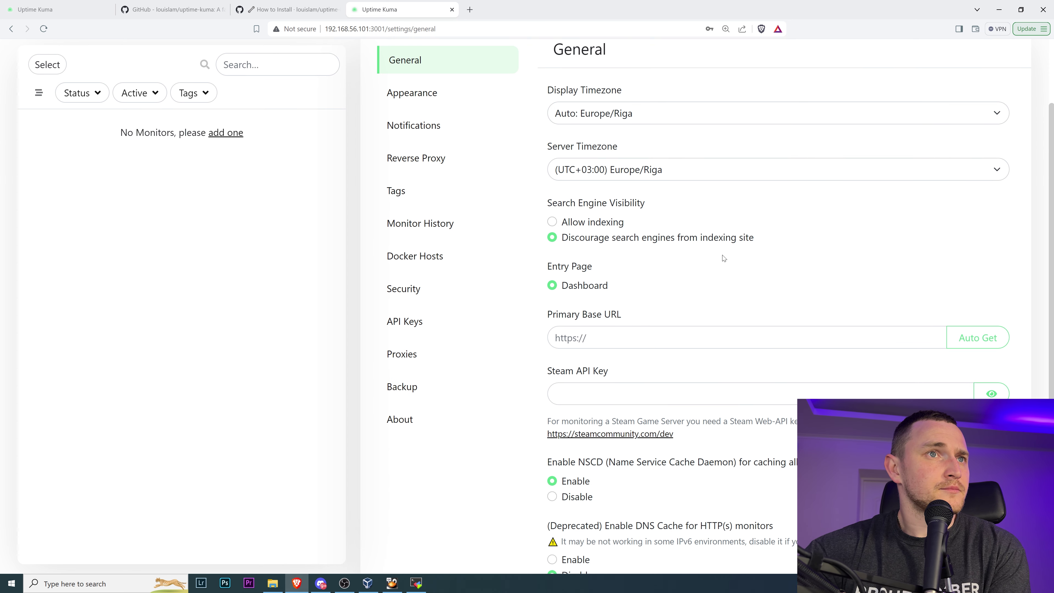
left_click_drag(568, 238, 770, 241)
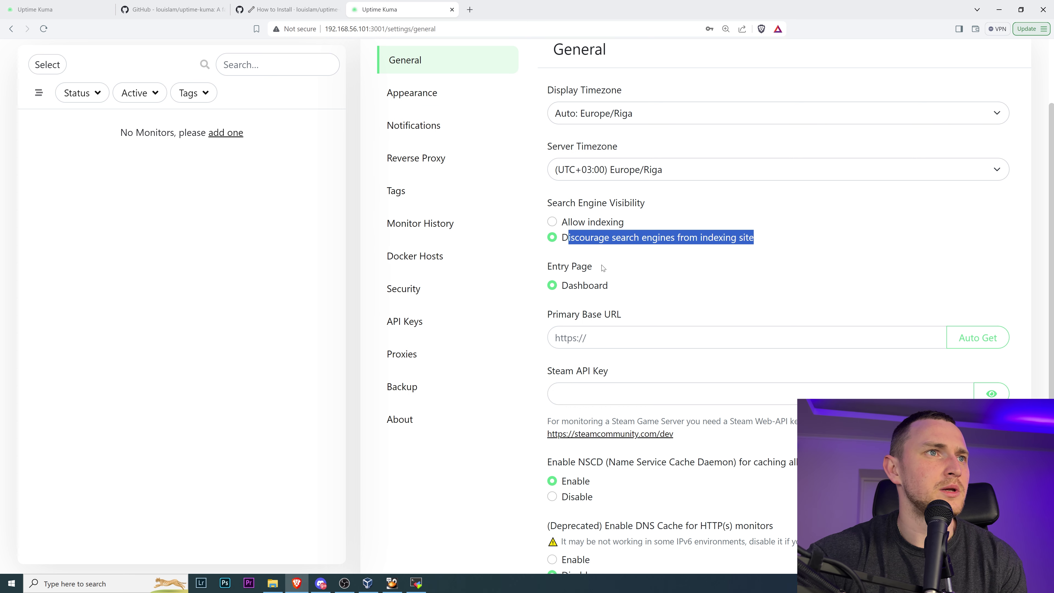
- Review the Entry Page, Steam API key and DNS cache options, then go to Appearance
left_click_drag(562, 268, 590, 289)
scroll(701, 291, "down", 1)
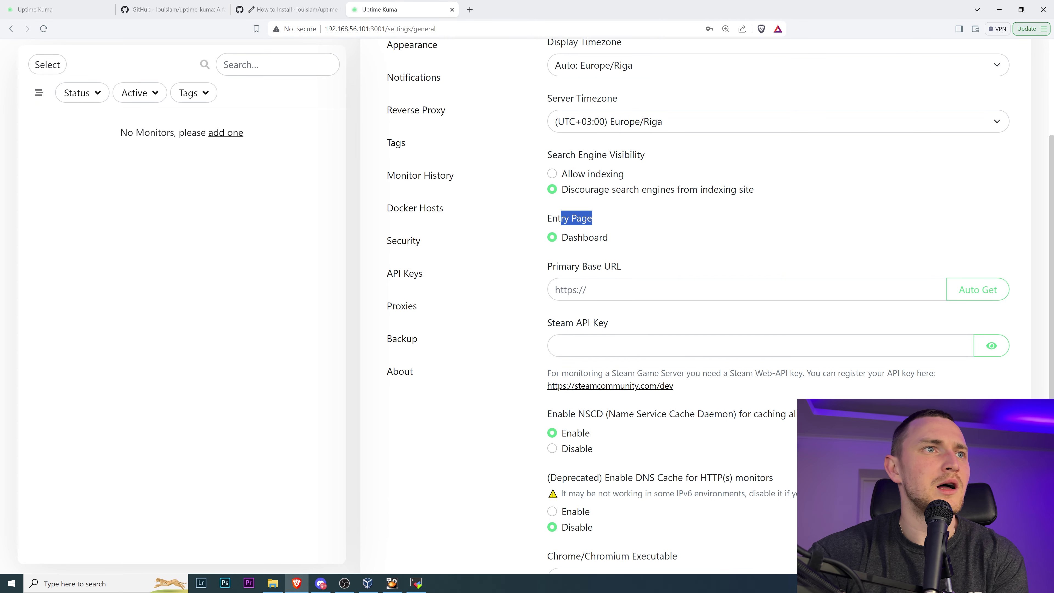
scroll(685, 285, "down", 3)
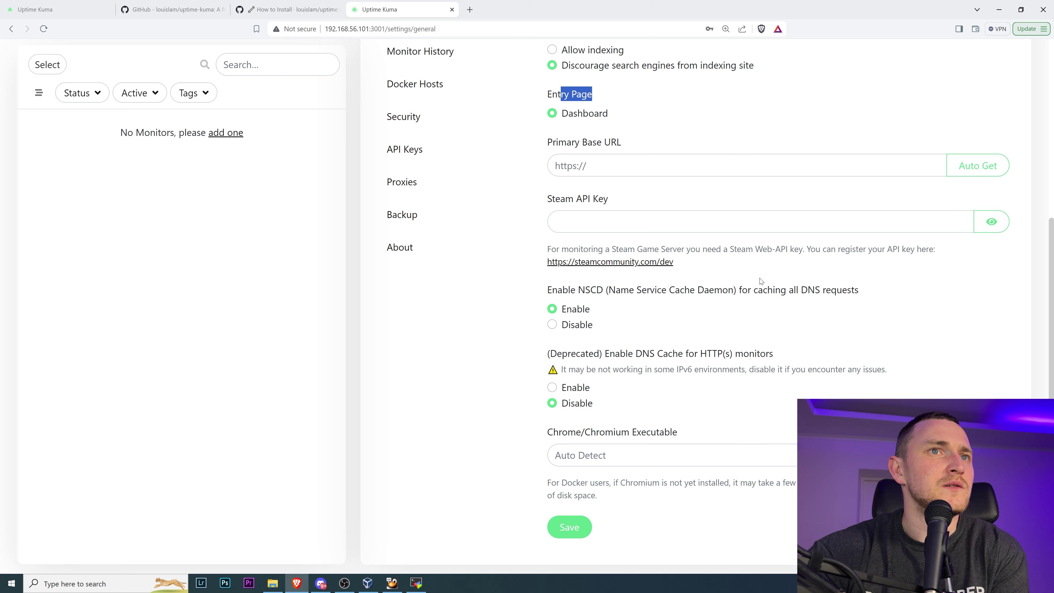
left_click_drag(556, 249, 766, 249)
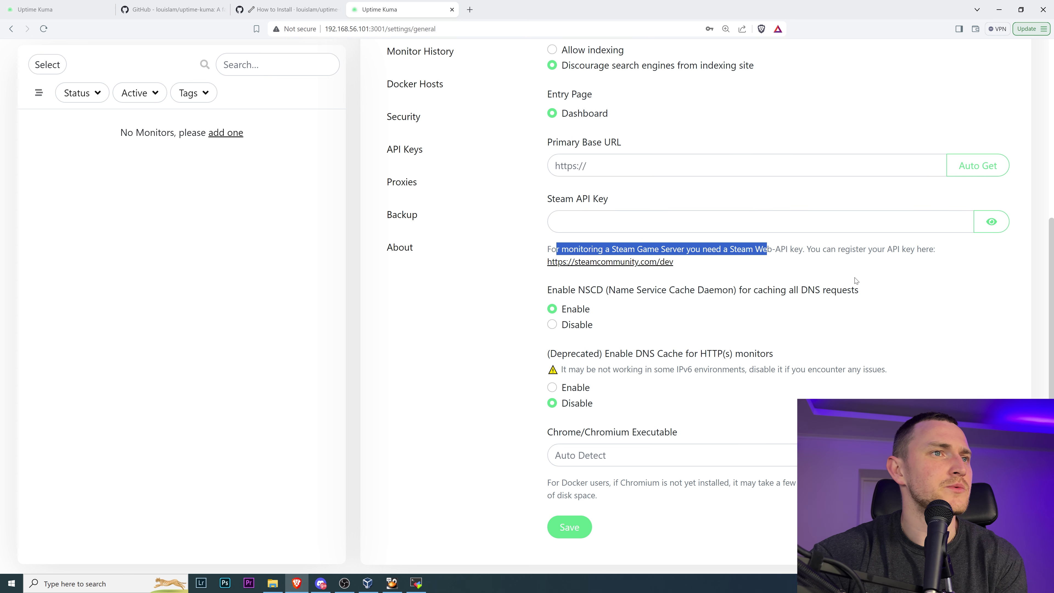
left_click_drag(620, 357, 738, 346)
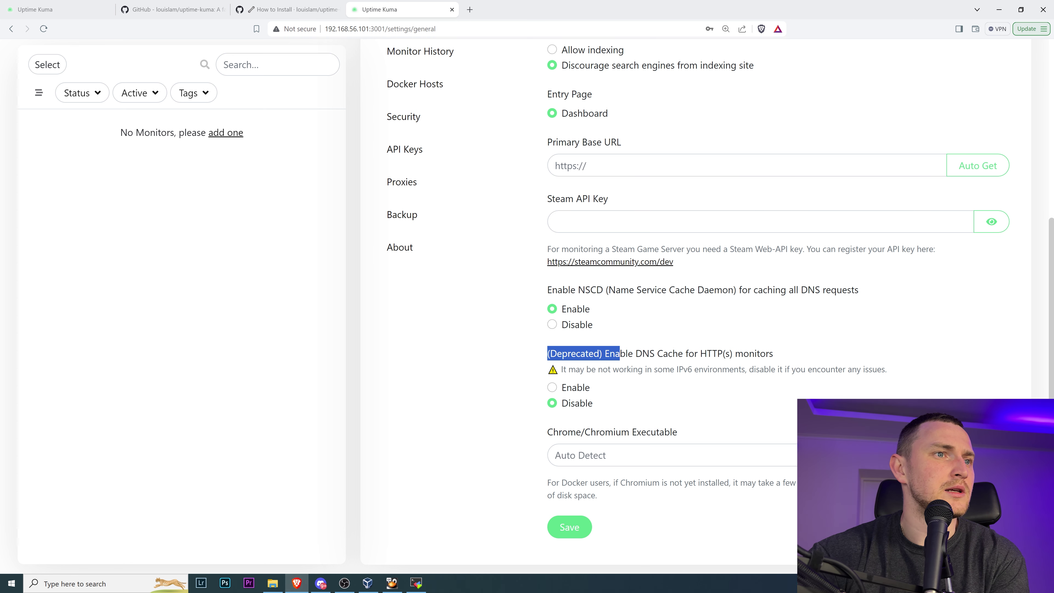
scroll(439, 204, "up", 6)
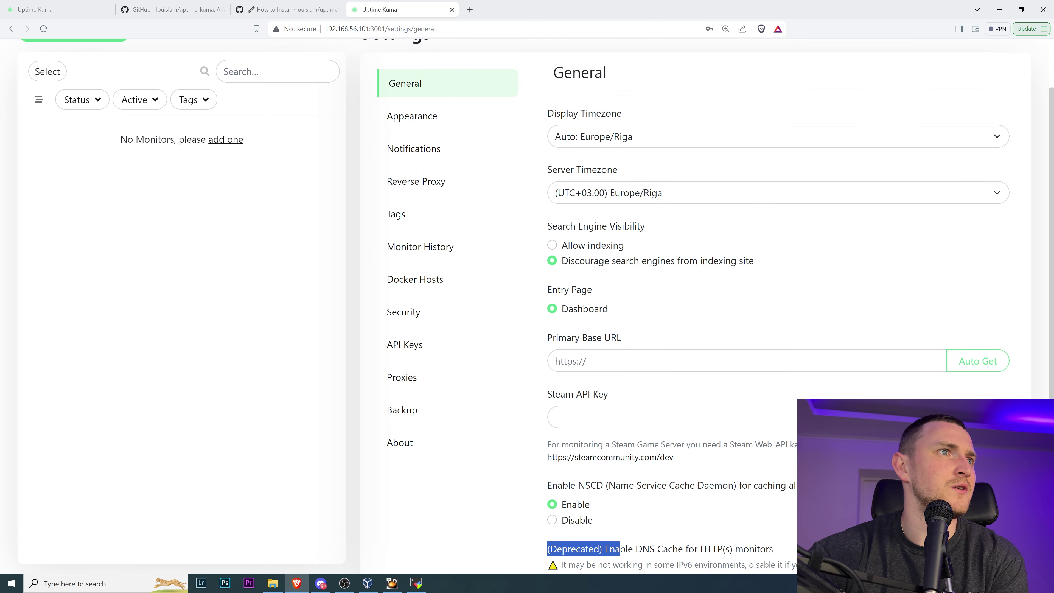
left_click(431, 195)
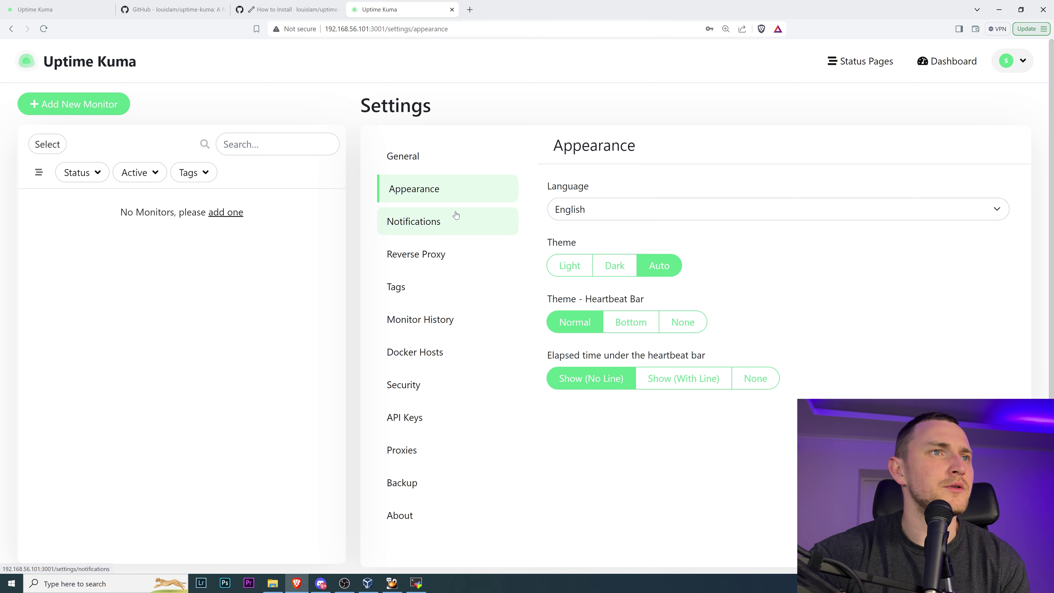
- Set the theme to Dark, keep the Normal heartbeat bar, and go to Notifications settings
left_click(617, 267)
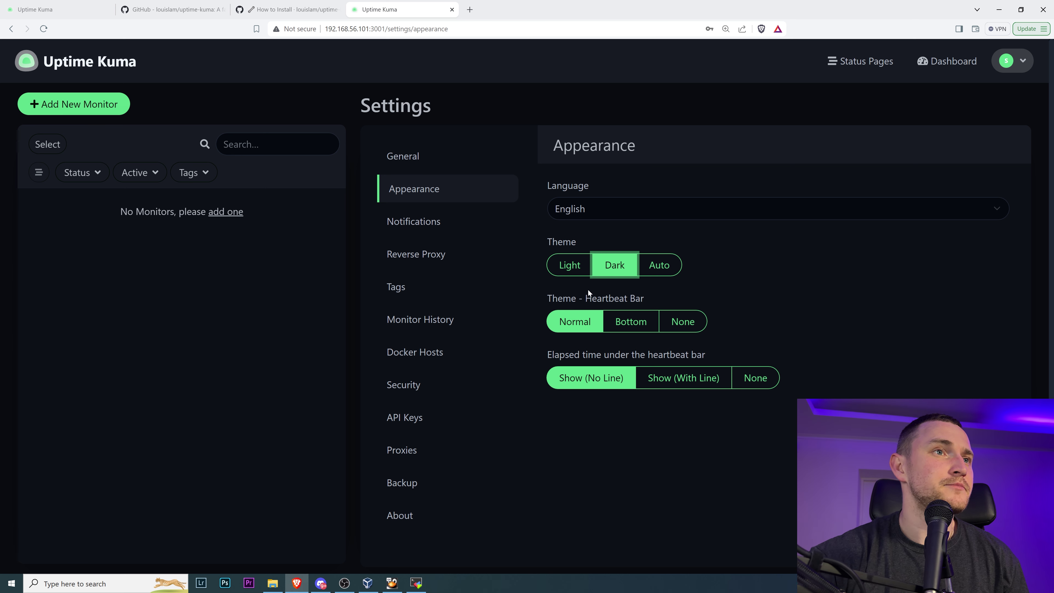
left_click(631, 322)
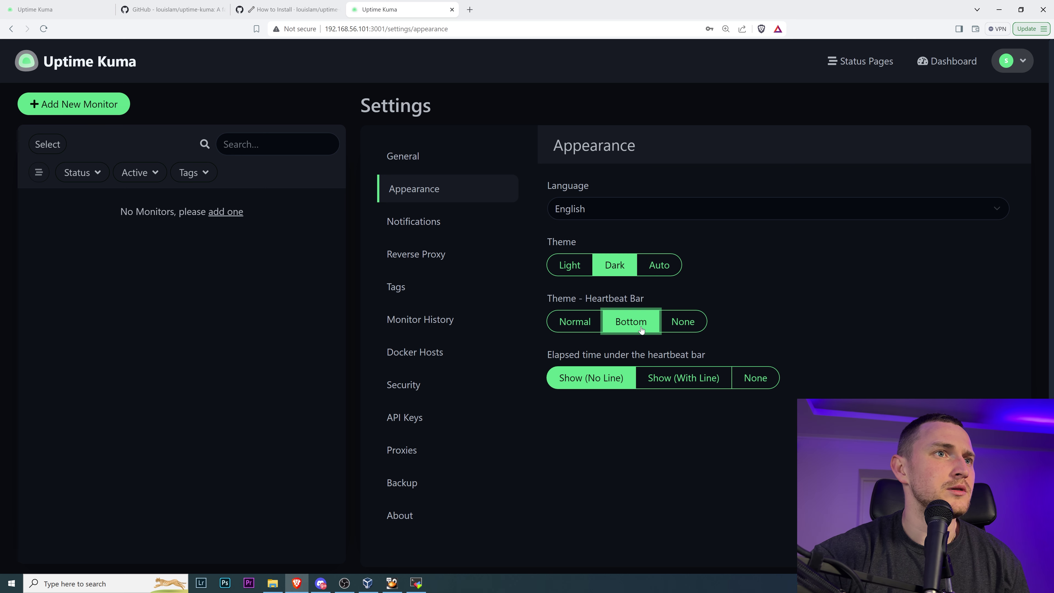
left_click(698, 328)
left_click(631, 322)
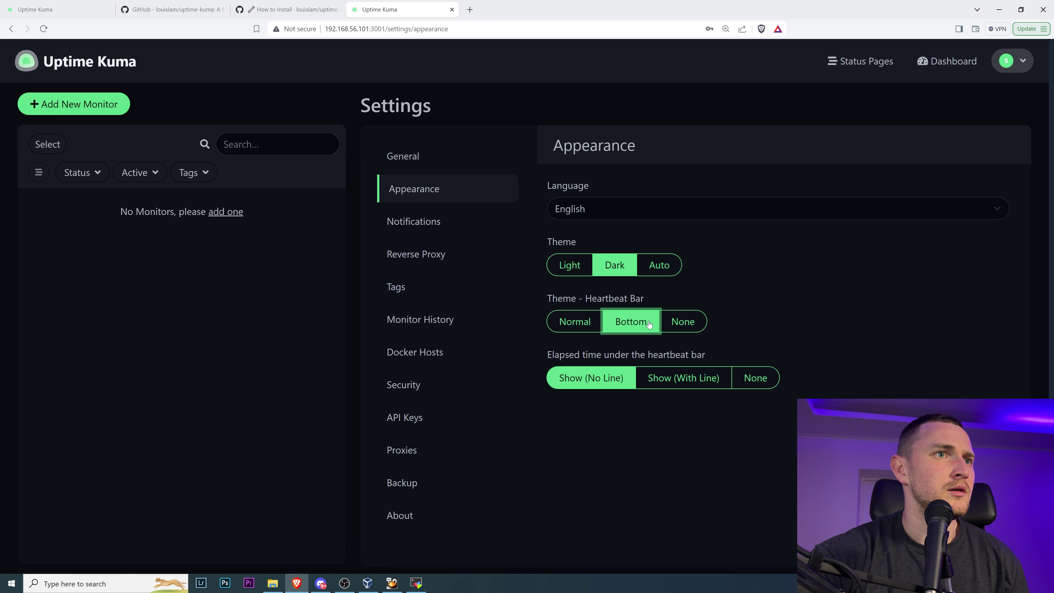
left_click(595, 324)
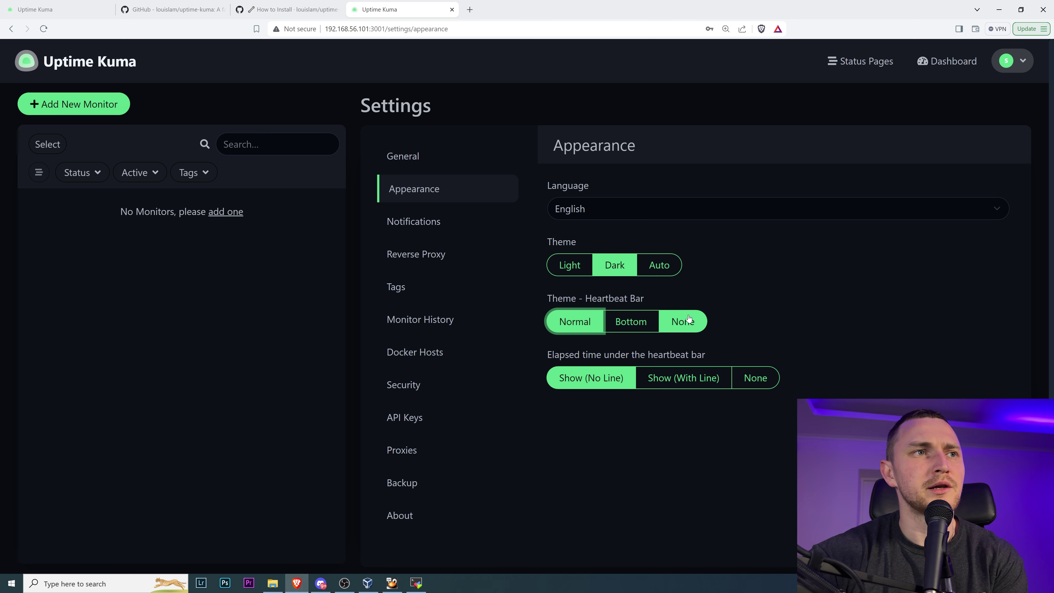
scroll(773, 244, "down", 1)
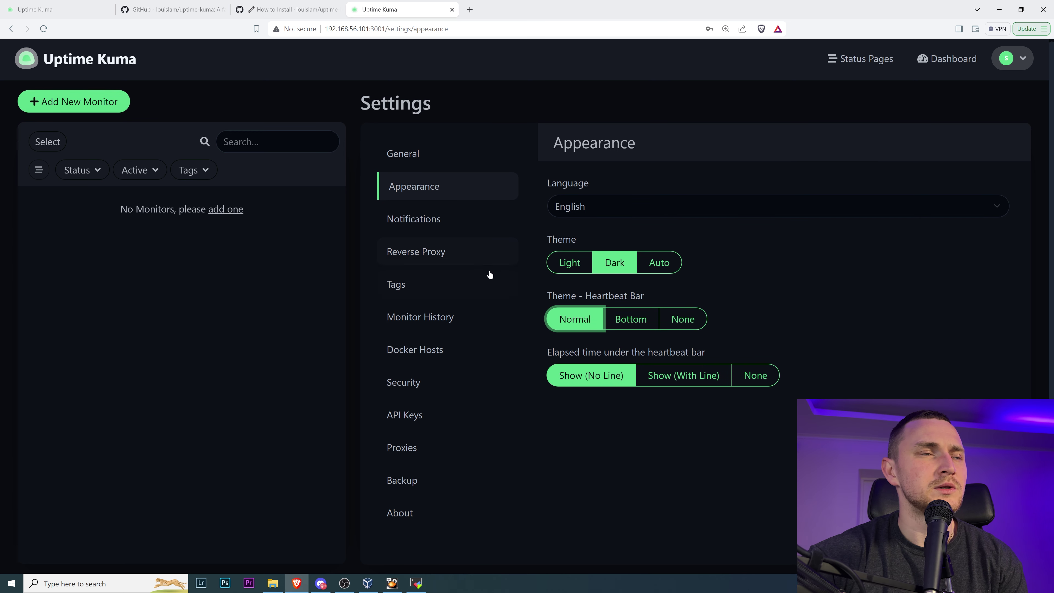
left_click(400, 227)
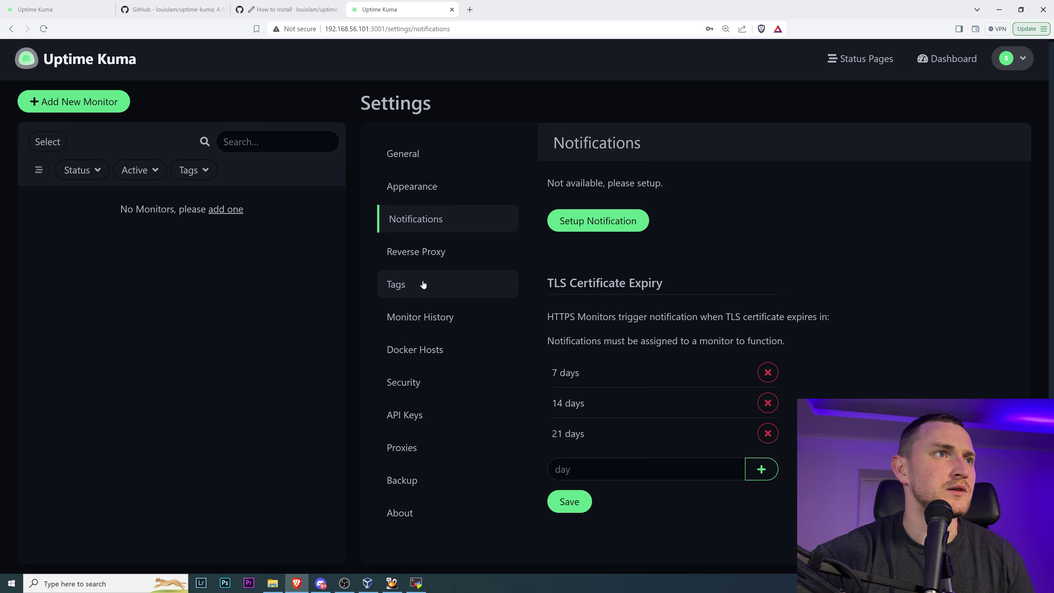
- Return to Settings and start setting up a new notification
left_click(1013, 58)
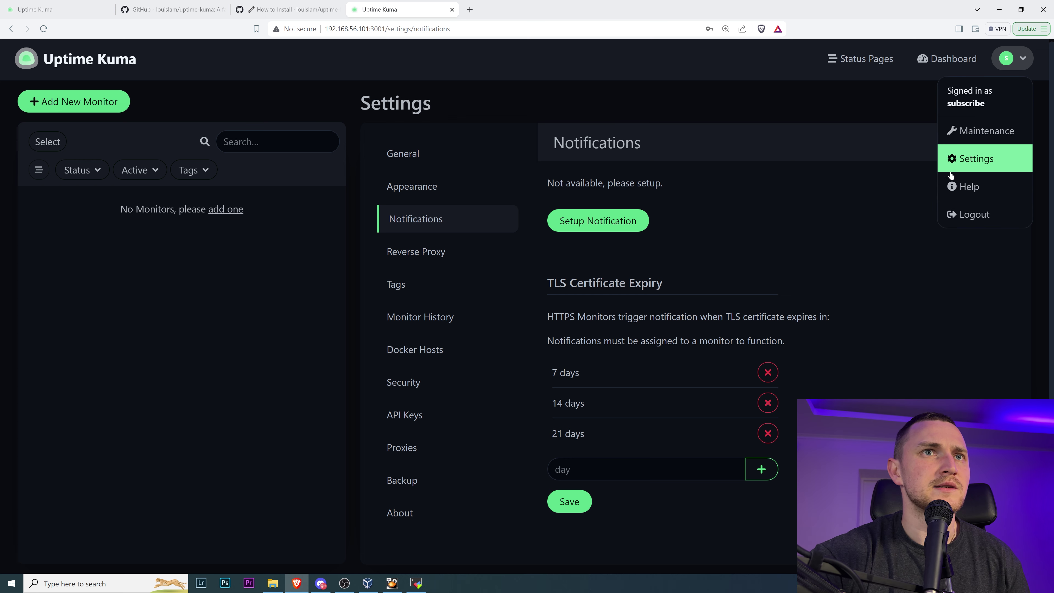
left_click(453, 221)
left_click(588, 224)
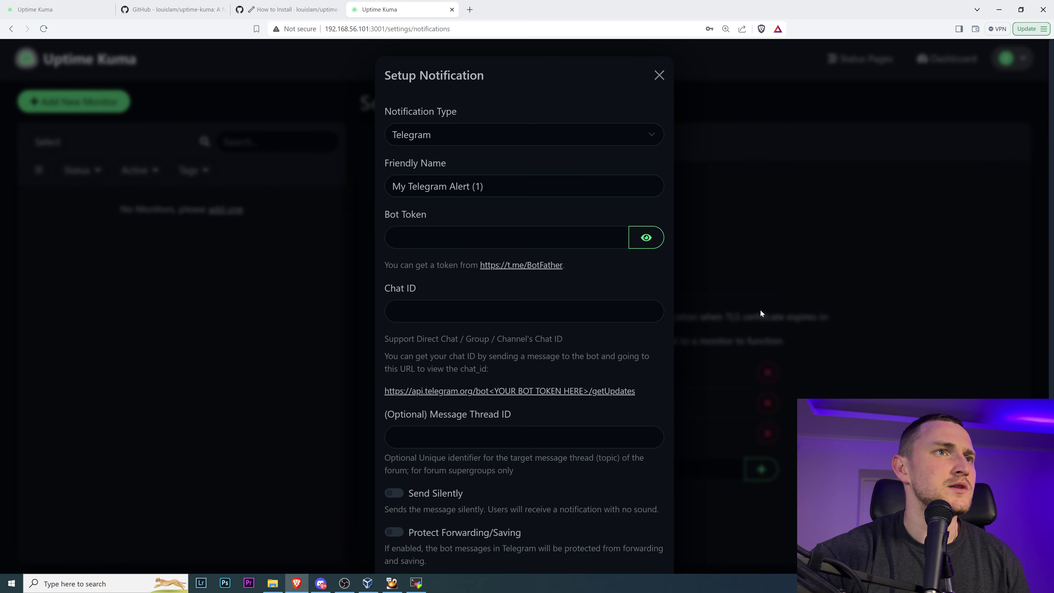
- Set the notification type to Webhook, rechecking the type list before keeping it
left_click(480, 143)
scroll(552, 270, "up", 10)
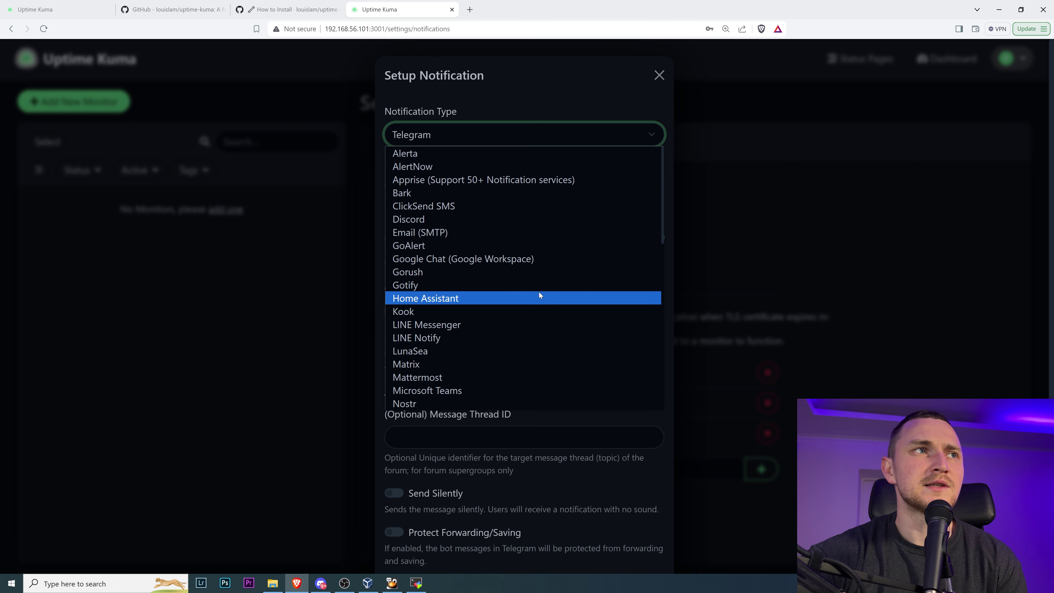
scroll(540, 286, "down", 8)
scroll(546, 285, "down", 2)
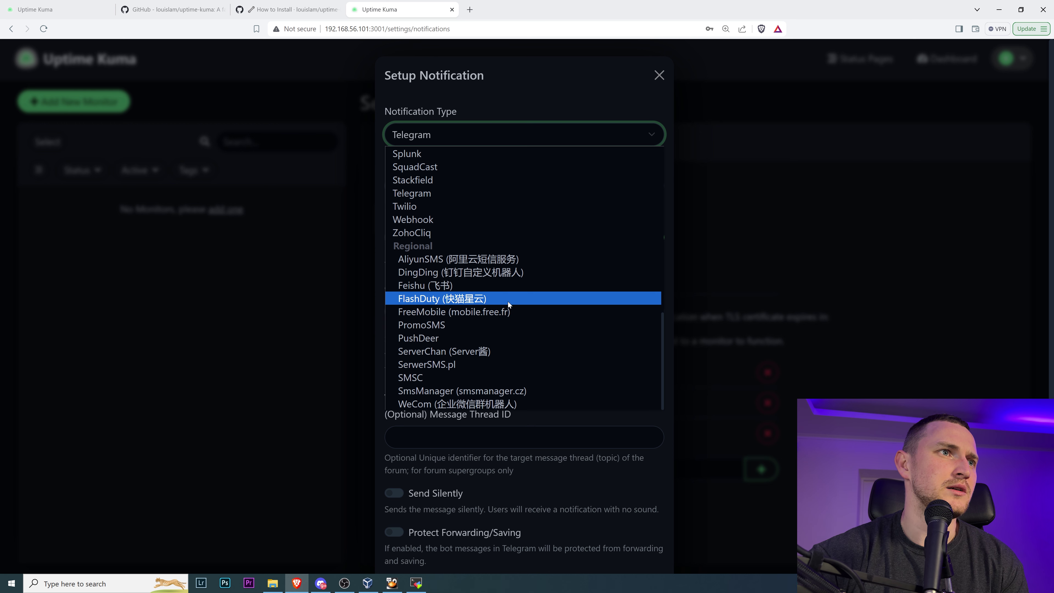
scroll(551, 311, "up", 5)
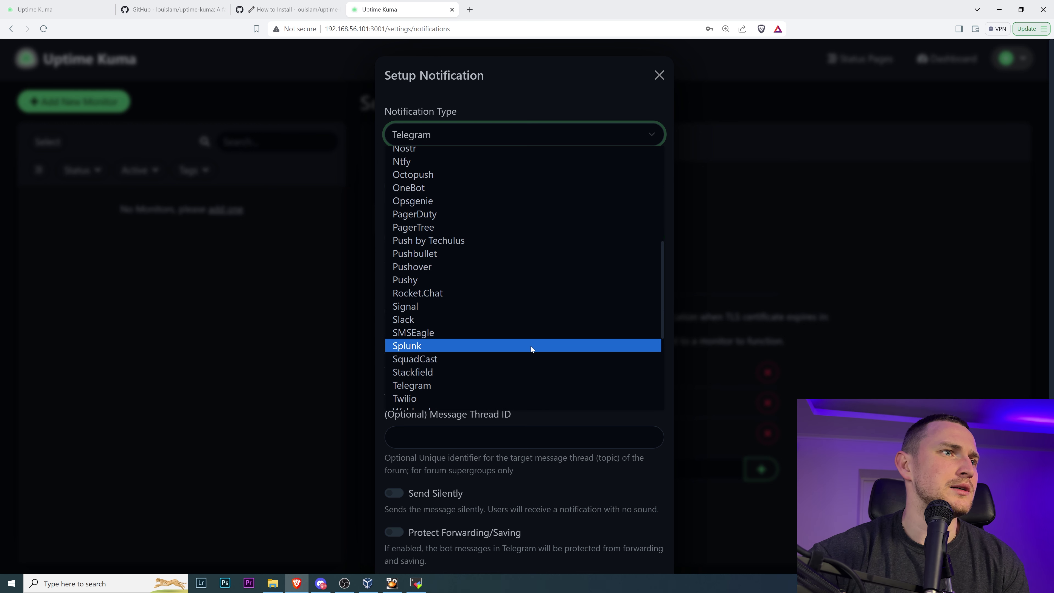
scroll(521, 363, "down", 3)
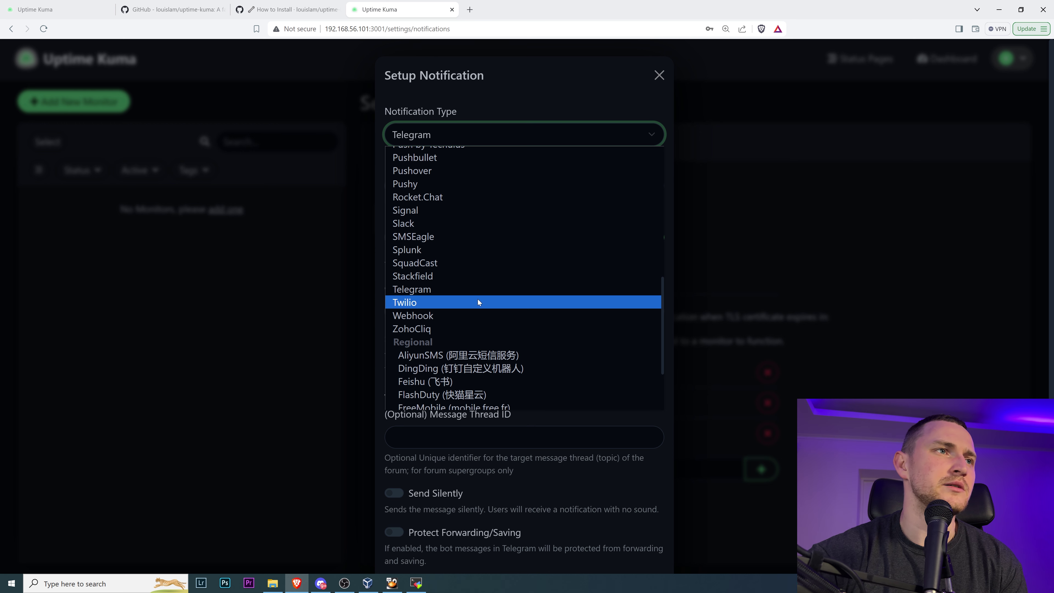
left_click(461, 315)
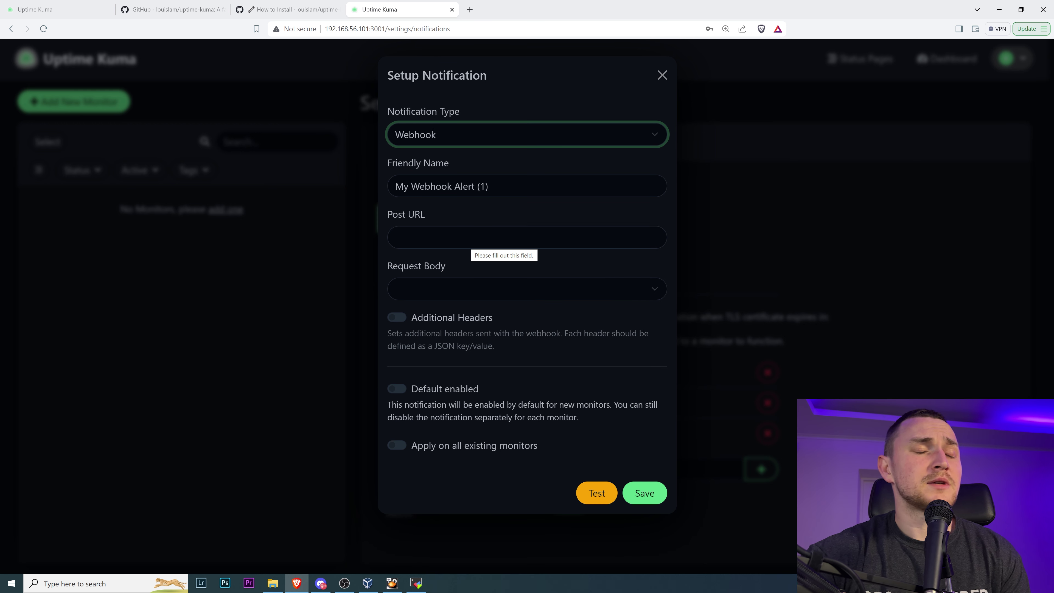
left_click(459, 138)
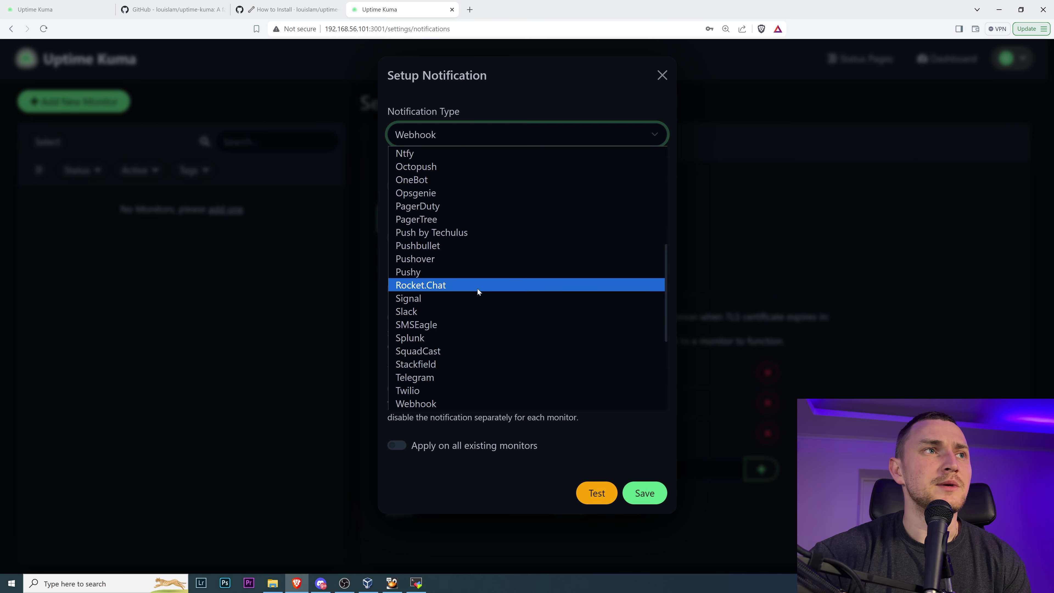
scroll(477, 288, "up", 10)
scroll(478, 240, "down", 10)
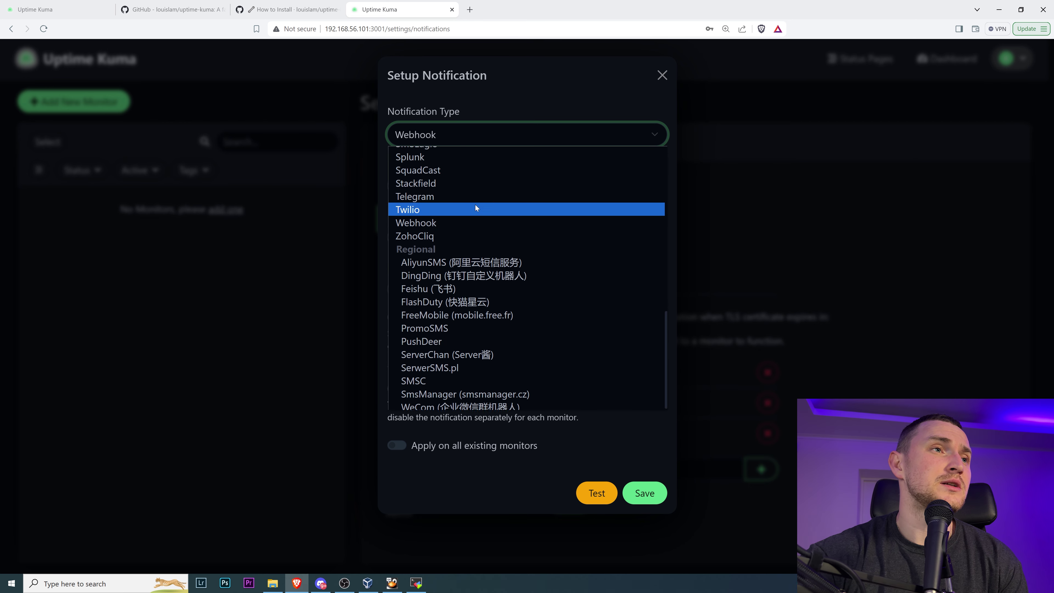
left_click(479, 315)
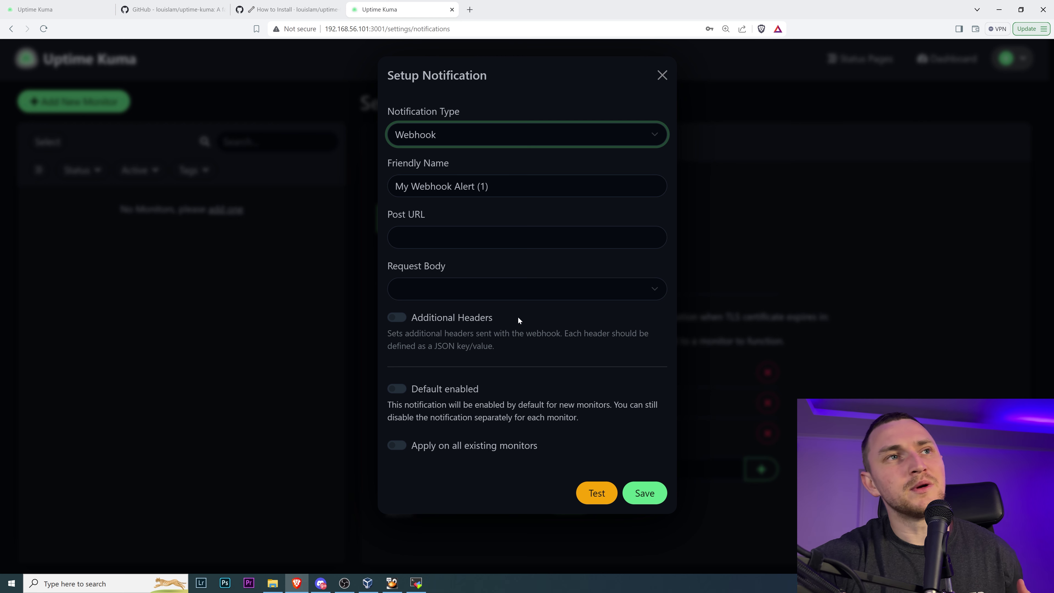
- Change the notification type to Email (SMTP)
left_click(499, 137)
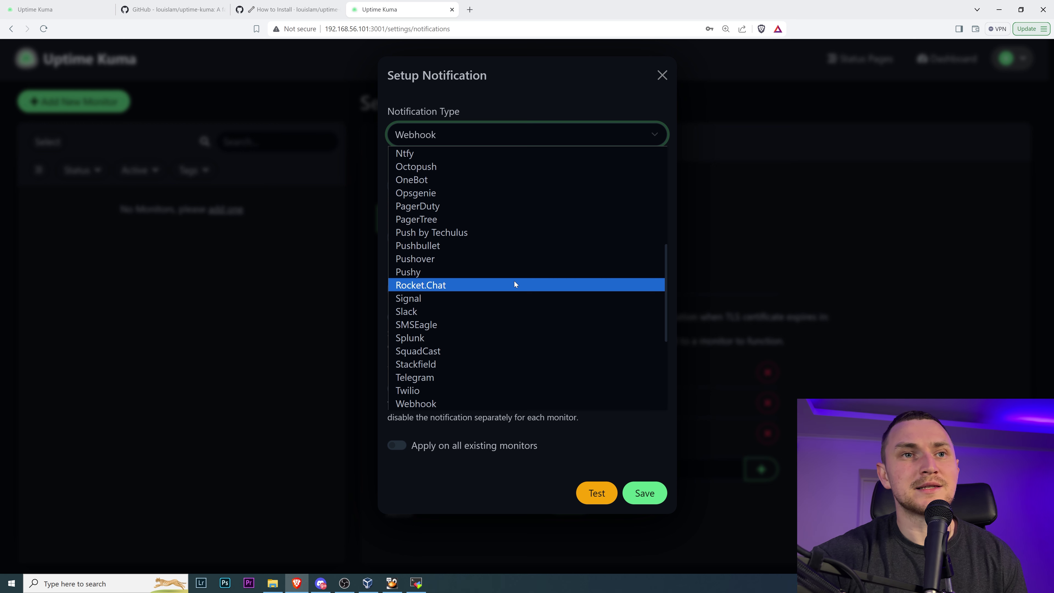
scroll(513, 281, "up", 6)
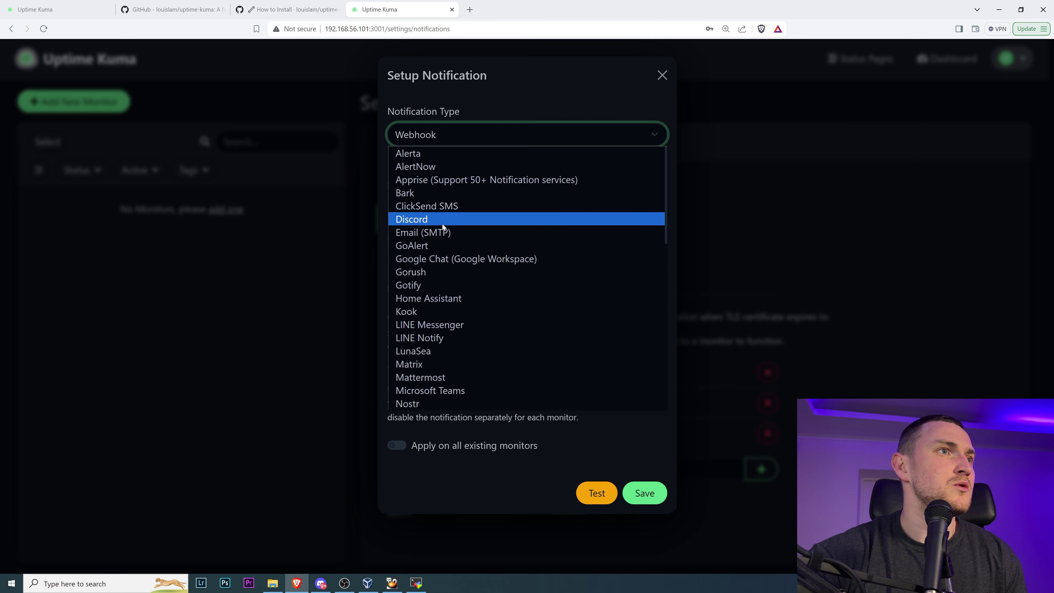
left_click(494, 231)
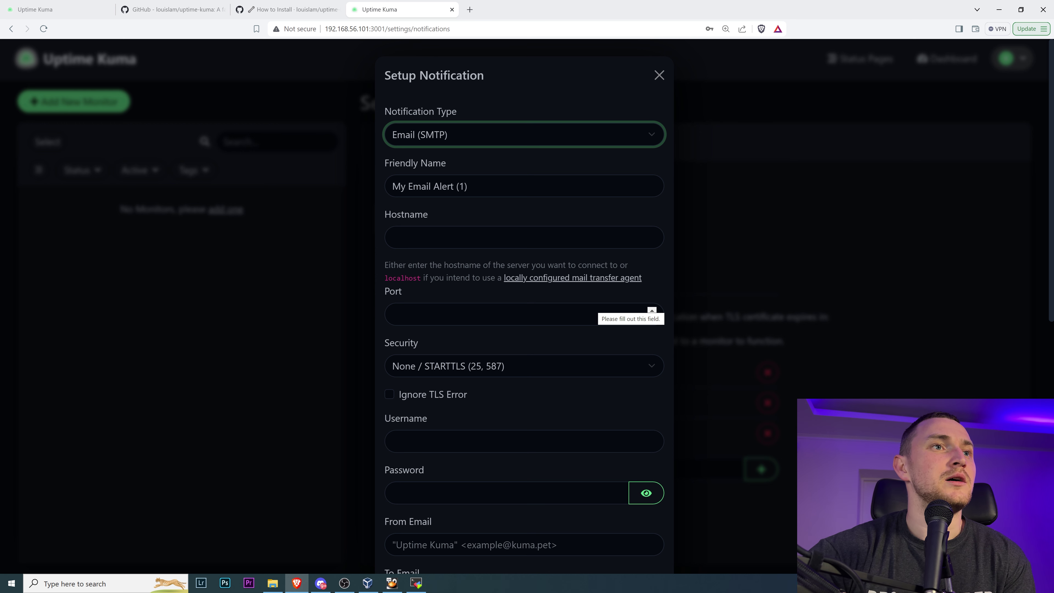
- Scroll through the SMTP server, login and address fields and back up
scroll(573, 289, "down", 1)
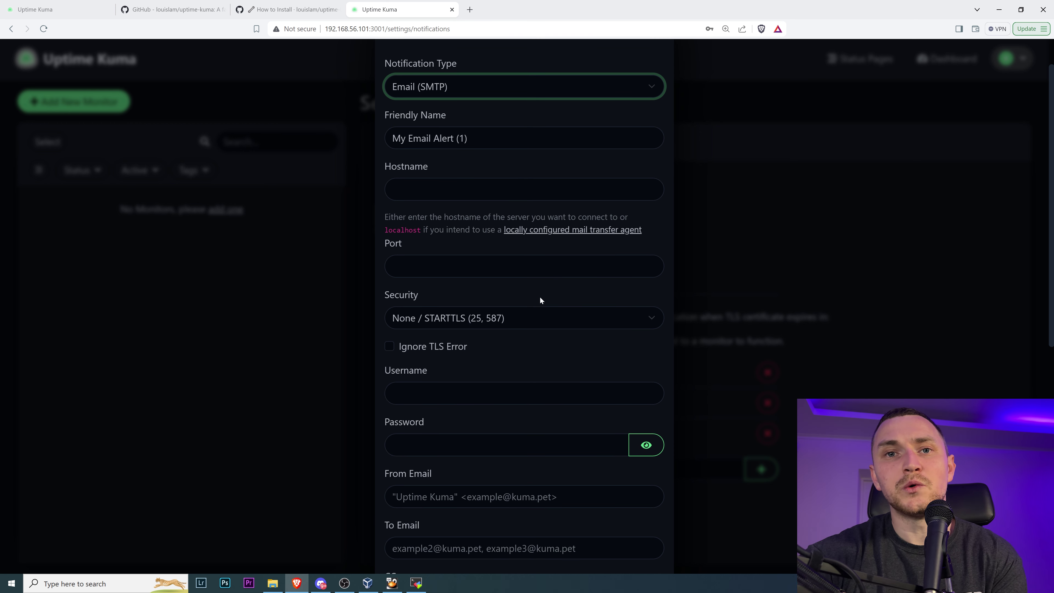
scroll(535, 295, "down", 5)
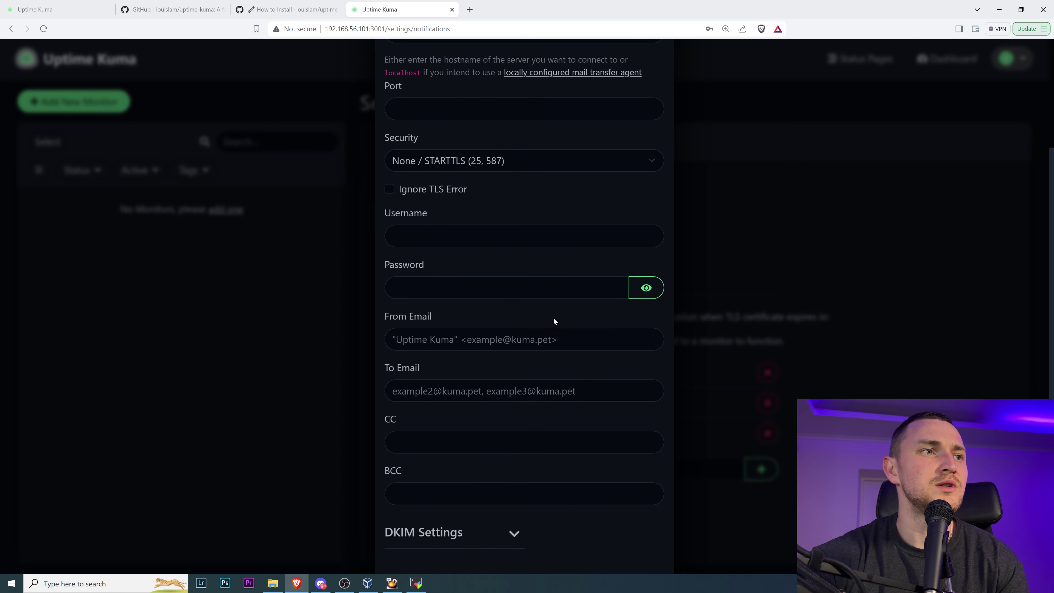
scroll(551, 318, "down", 3)
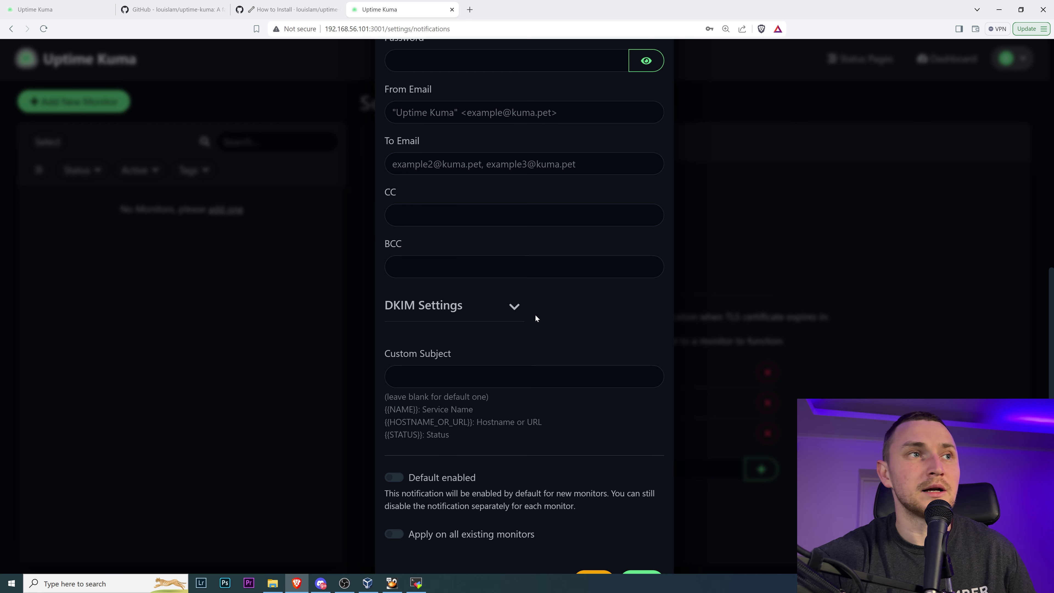
scroll(538, 321, "up", 3)
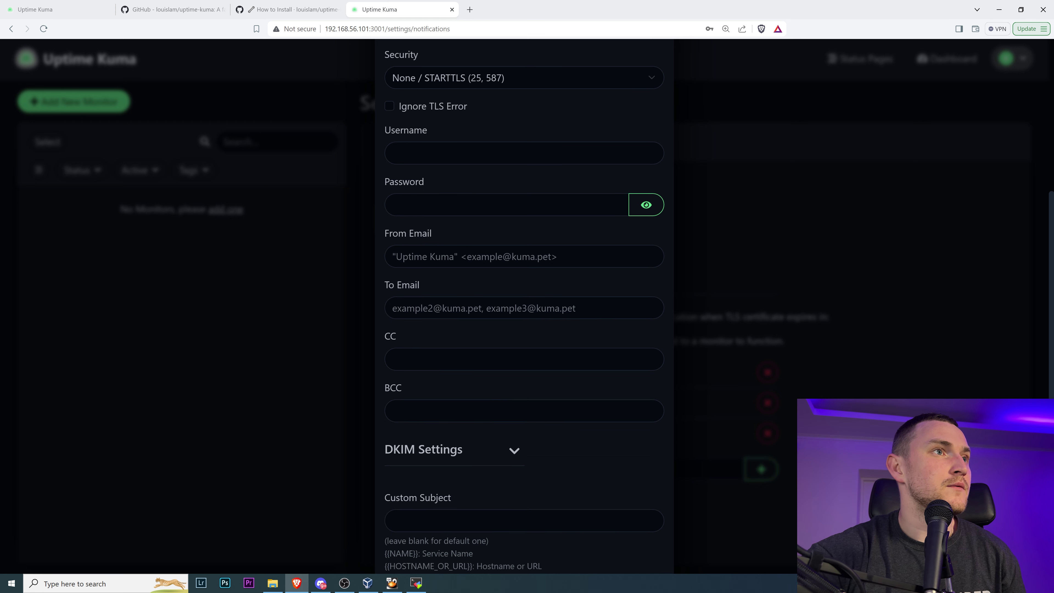
scroll(523, 291, "up", 2)
scroll(610, 298, "down", 2)
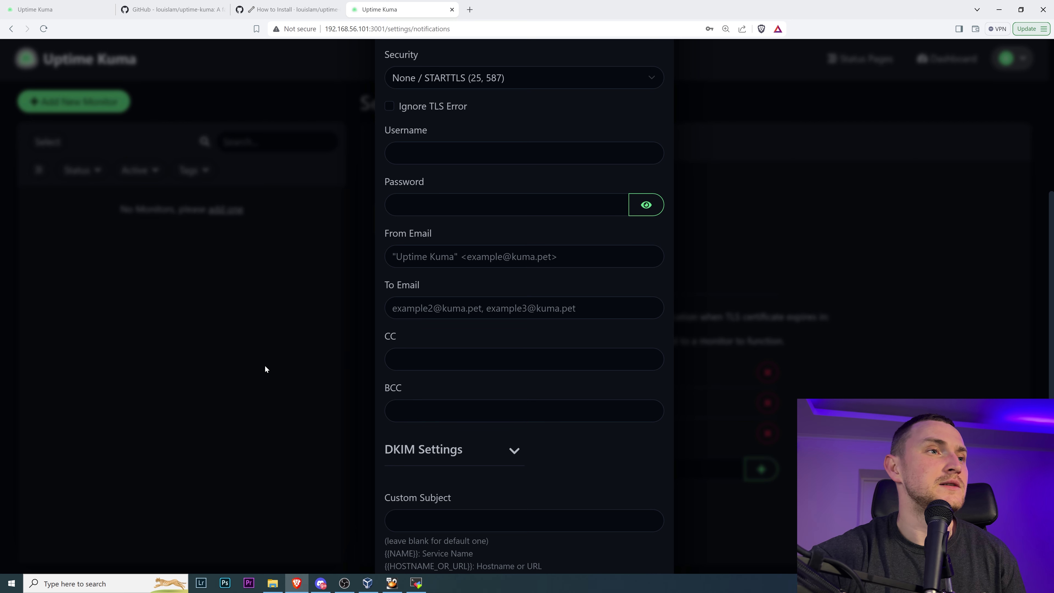
scroll(585, 334, "down", 3)
scroll(576, 337, "down", 1)
scroll(480, 214, "up", 10)
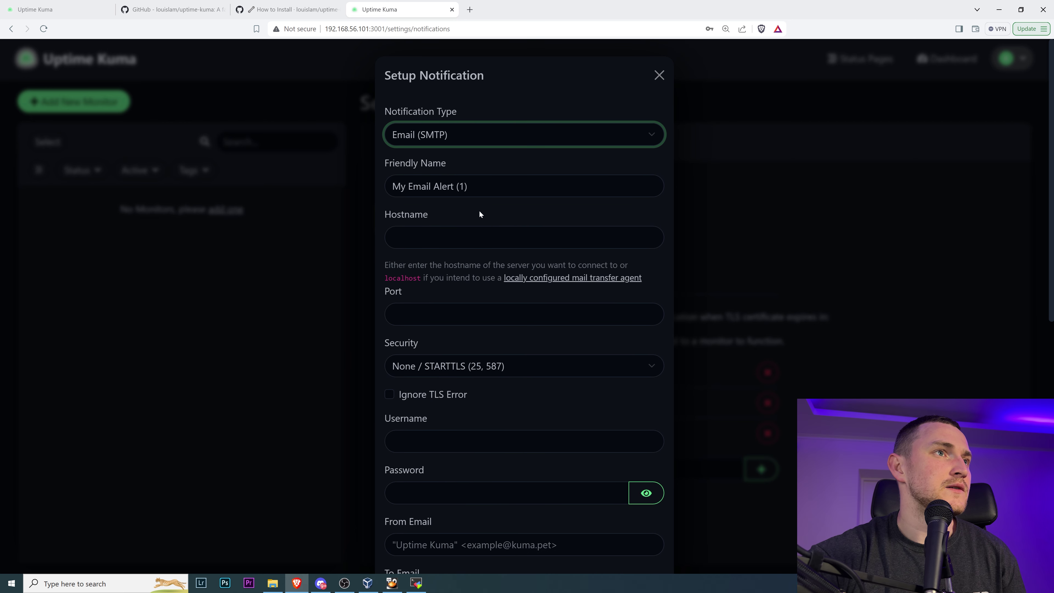
- Filter the type list with 'dis', choose Discord, and highlight the Webhook URL field and its hint
left_click(480, 133)
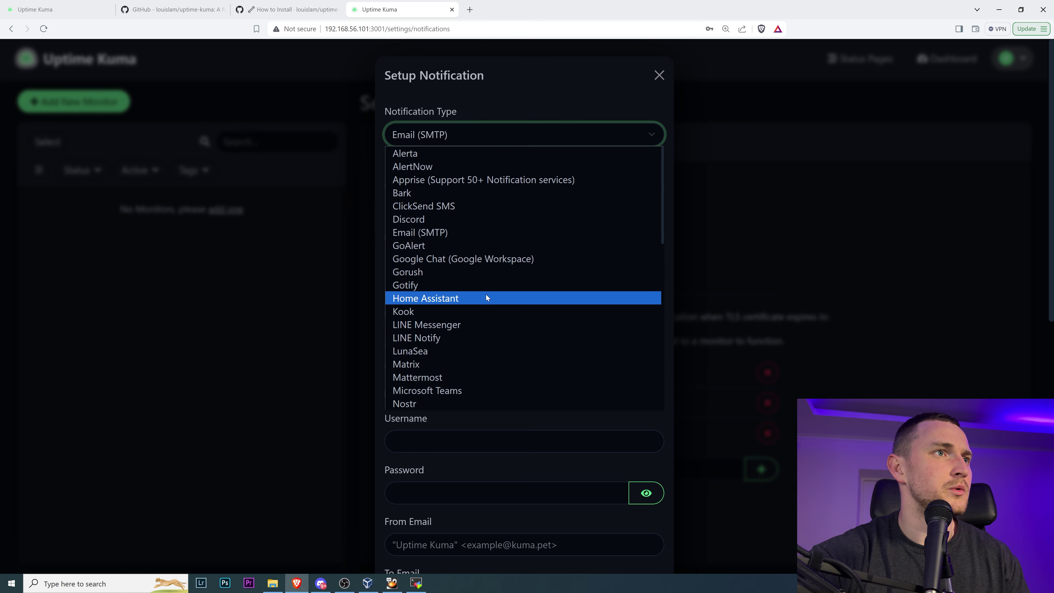
type("dis")
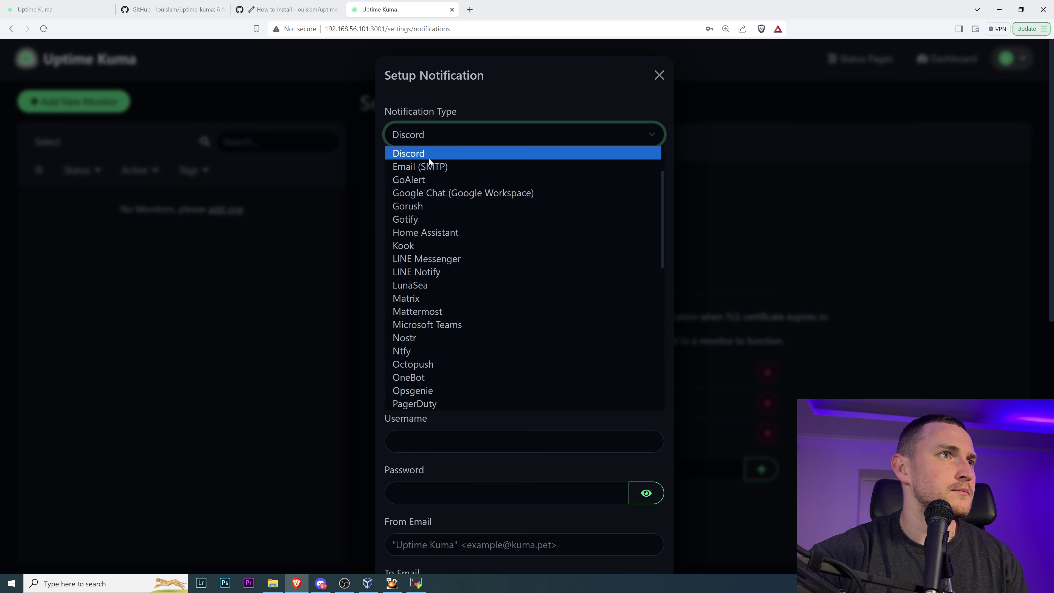
left_click(430, 158)
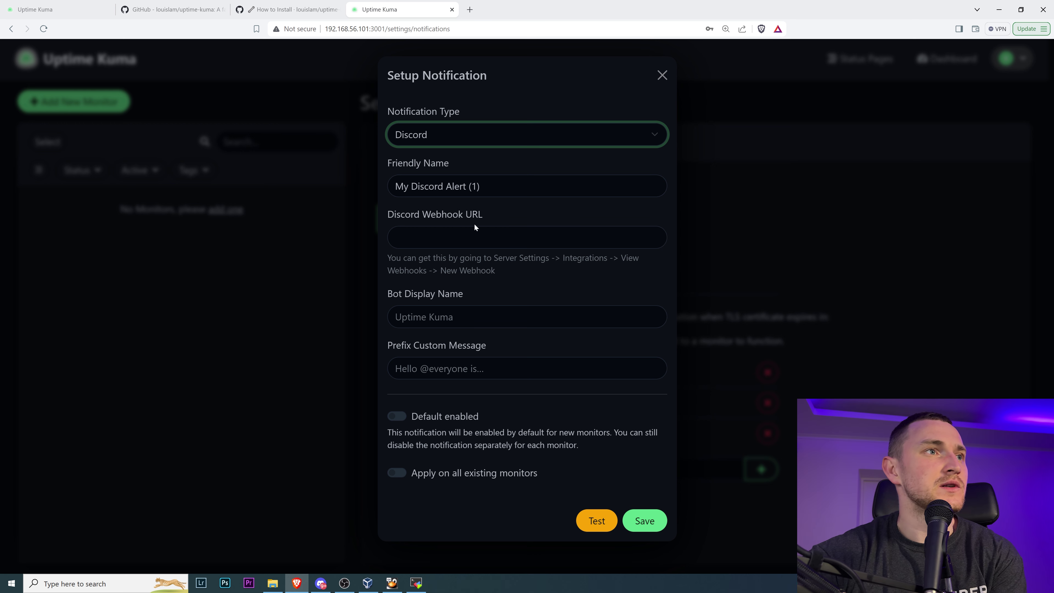
left_click_drag(402, 214, 507, 207)
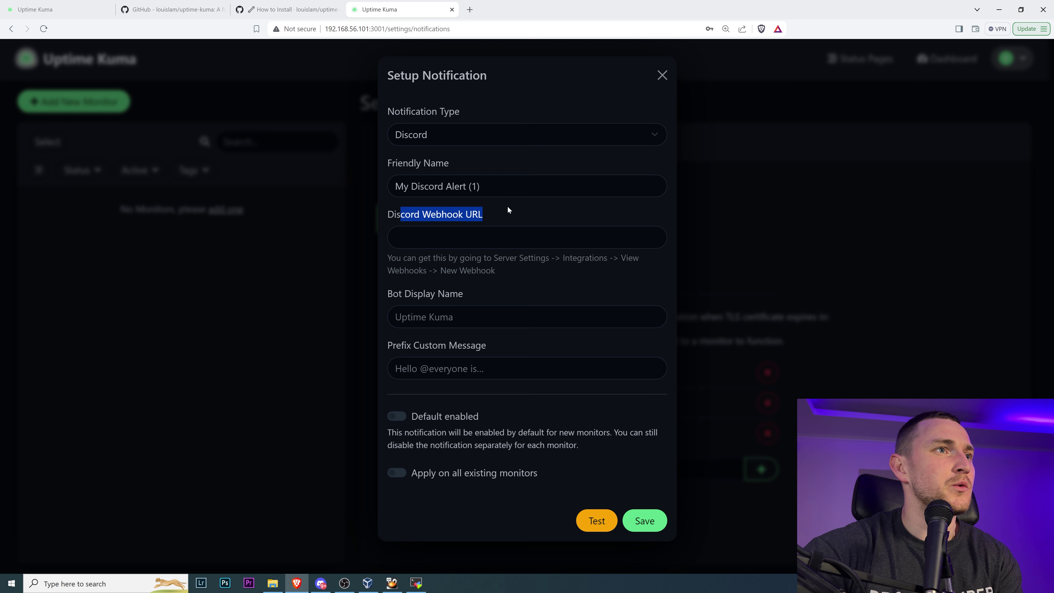
left_click_drag(431, 260, 633, 272)
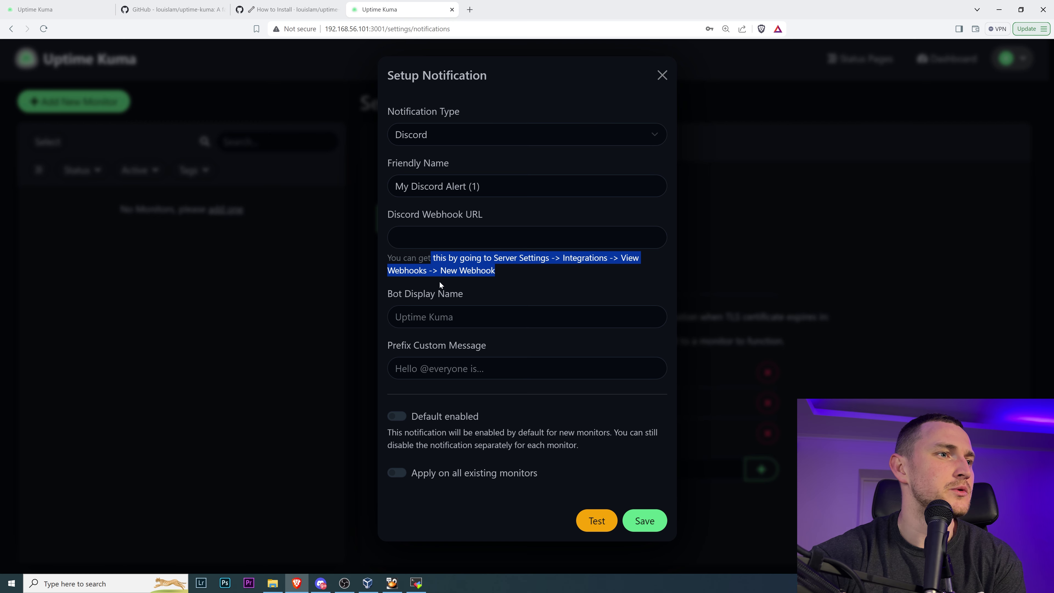
- Bring up Discord, dismiss the audio prompt, open the alerts server and reposition the window
left_click(321, 583)
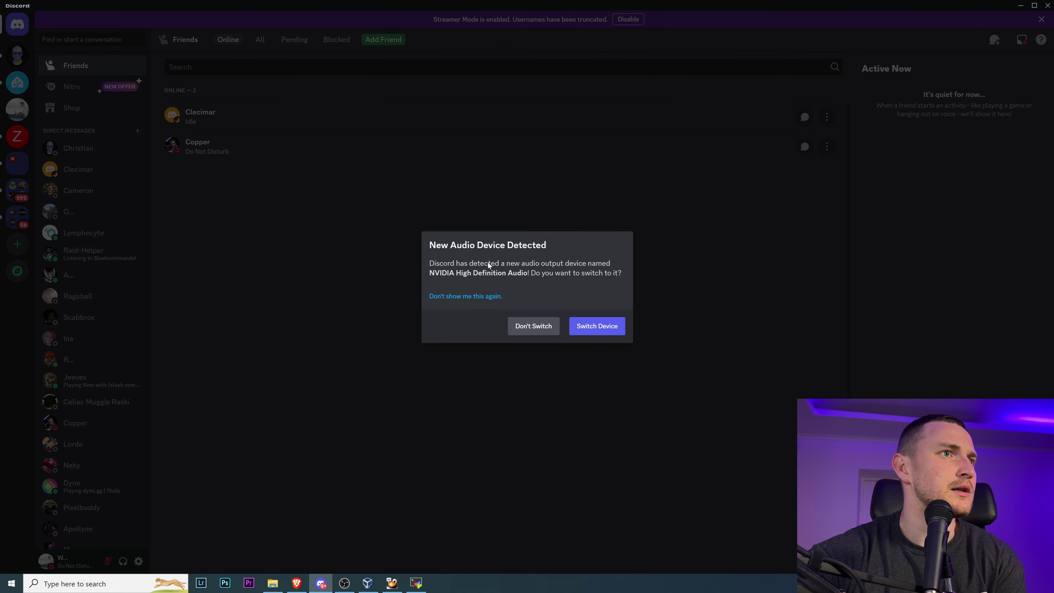
left_click(533, 327)
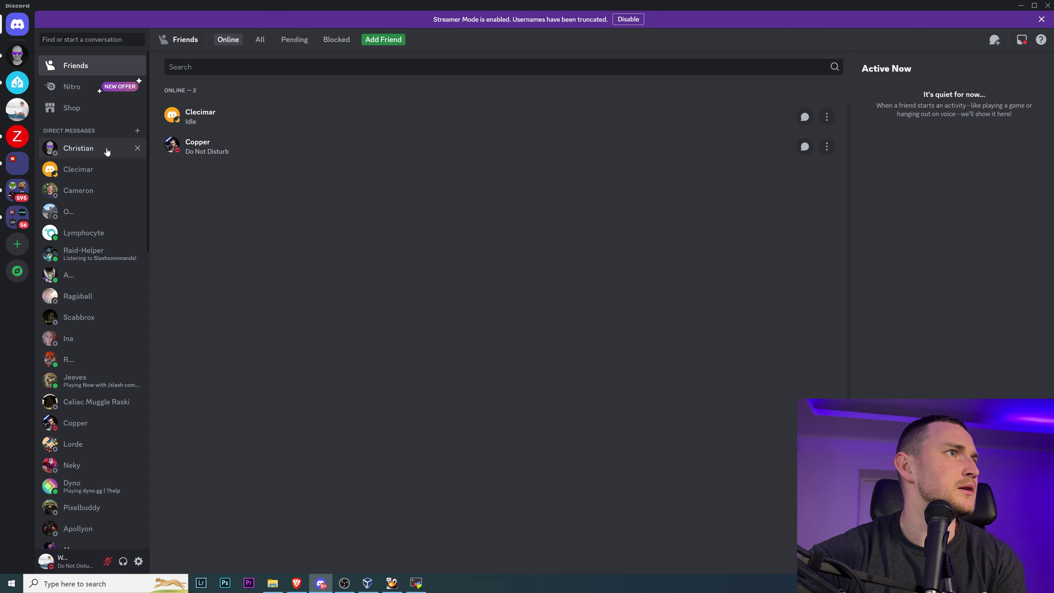
left_click(21, 115)
left_click_drag(202, 5, 299, 143)
left_click_drag(572, 374, 834, 505)
left_click_drag(637, 143, 730, 283)
- Open the server's Integrations settings and list its webhooks, Captain Hook and Video
left_click(301, 323)
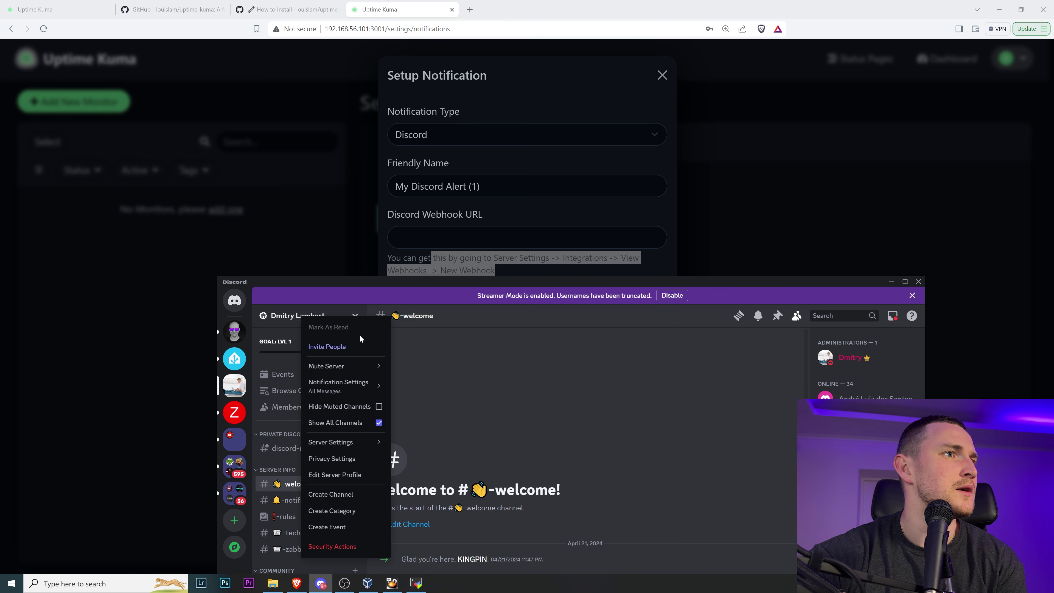
mouse_move(355, 444)
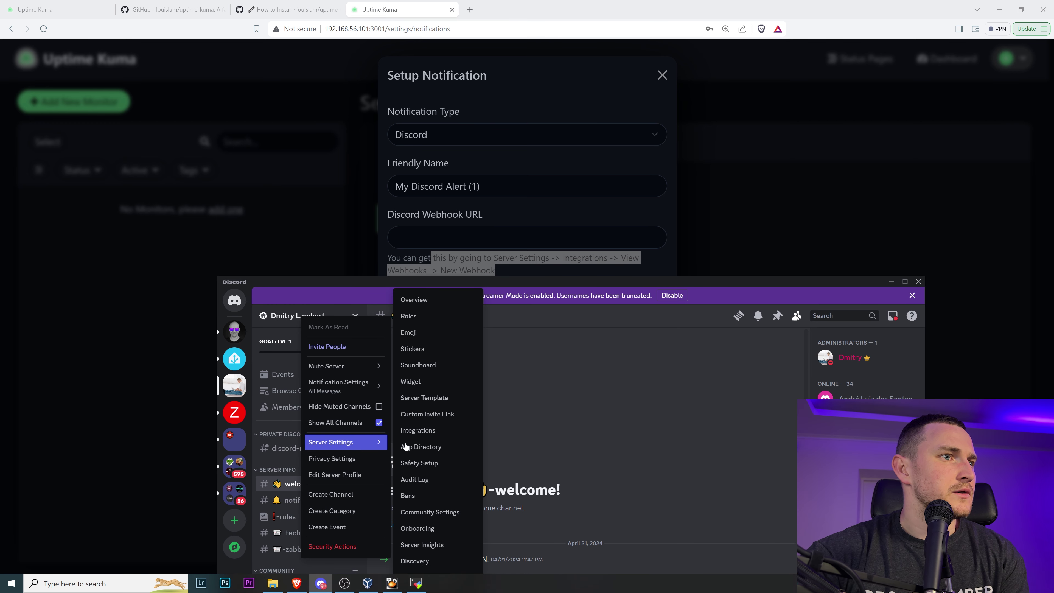
left_click(421, 432)
left_click_drag(544, 292, 593, 144)
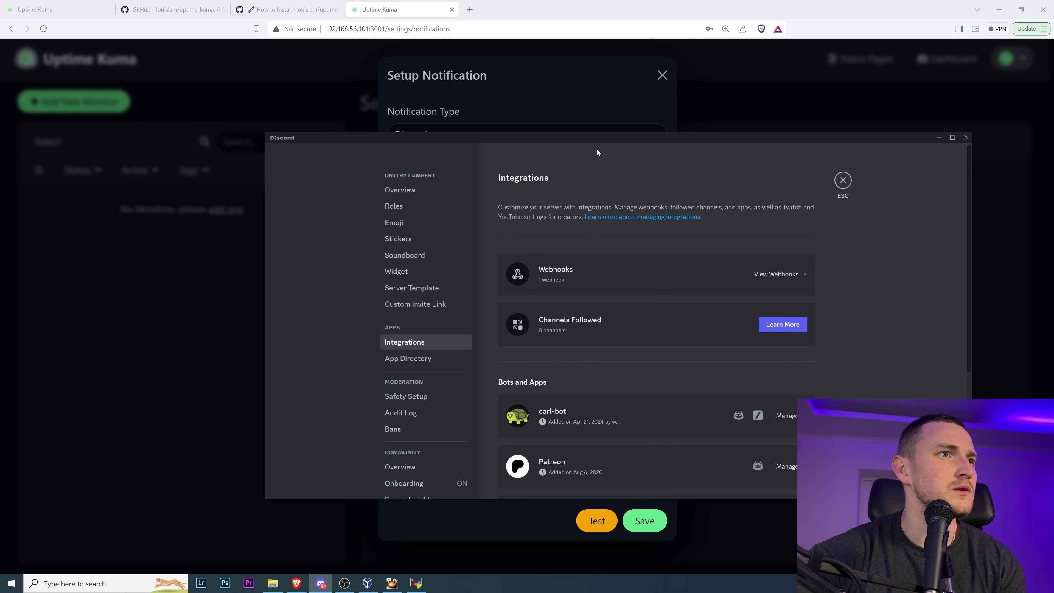
left_click(768, 276)
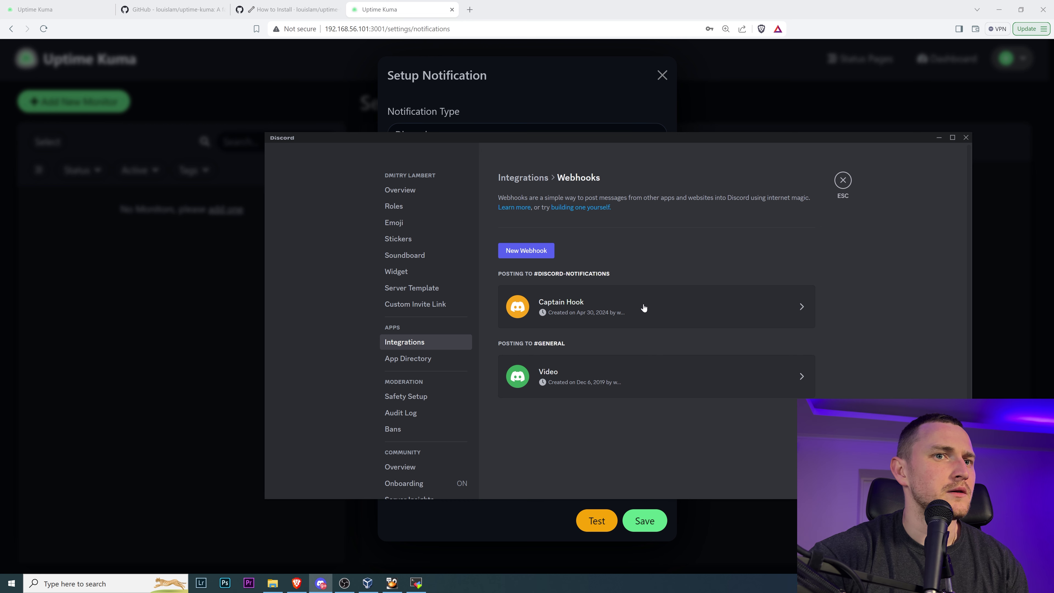
- Rename the Captain Hook webhook to 'Uptime Kuma Test' and point it at #general
left_click(632, 312)
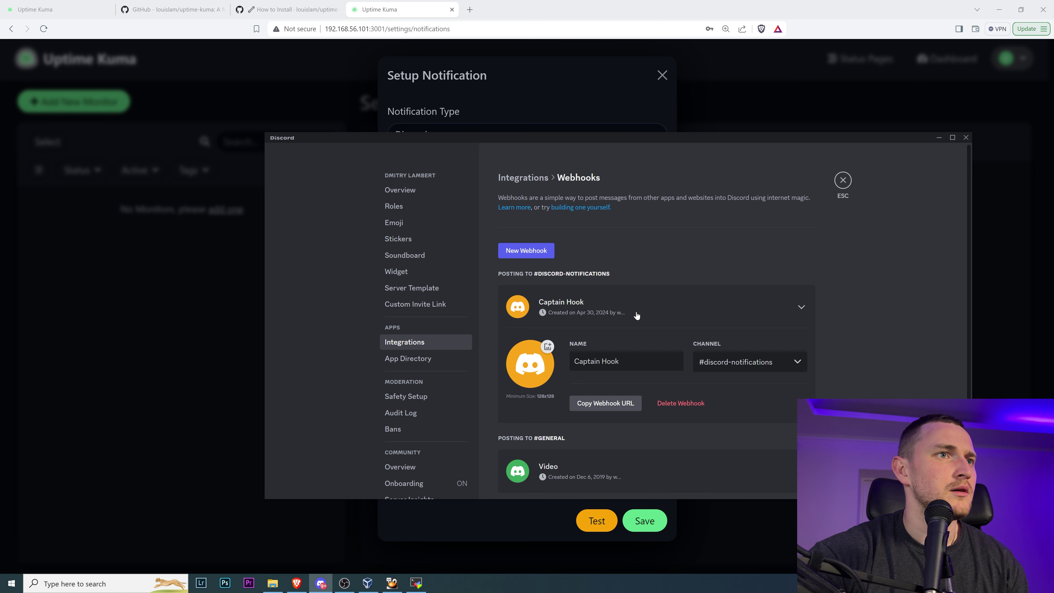
triple_click(602, 361)
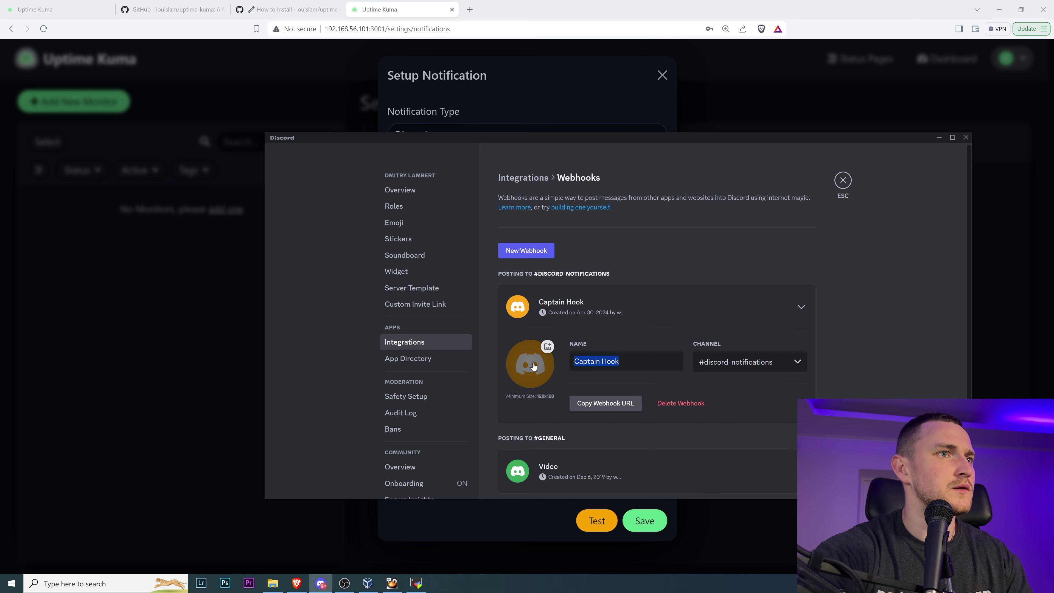
type("Uptime Kuma ")
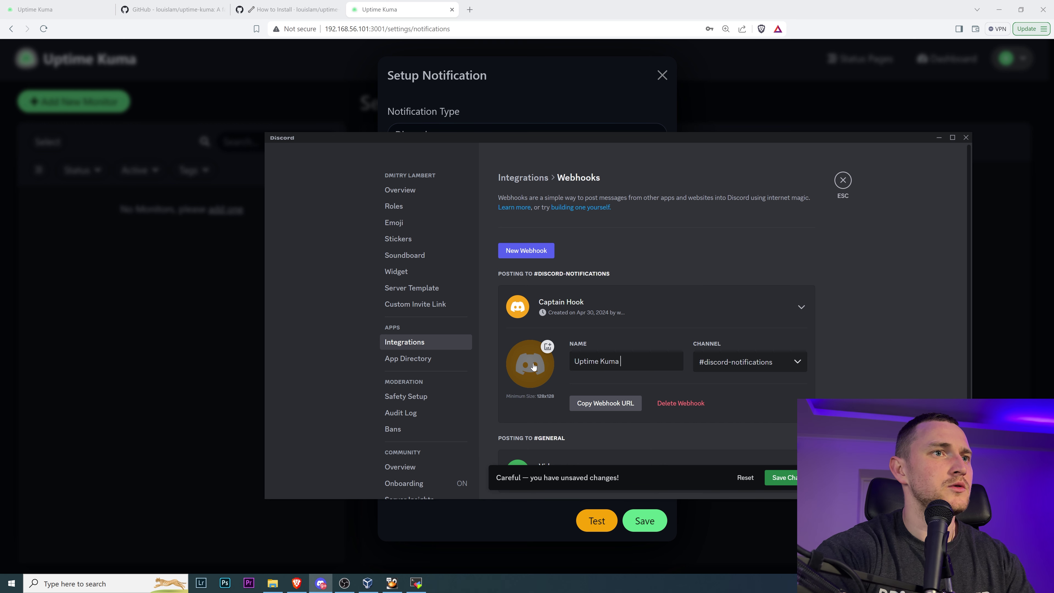
type("Test")
left_click(754, 362)
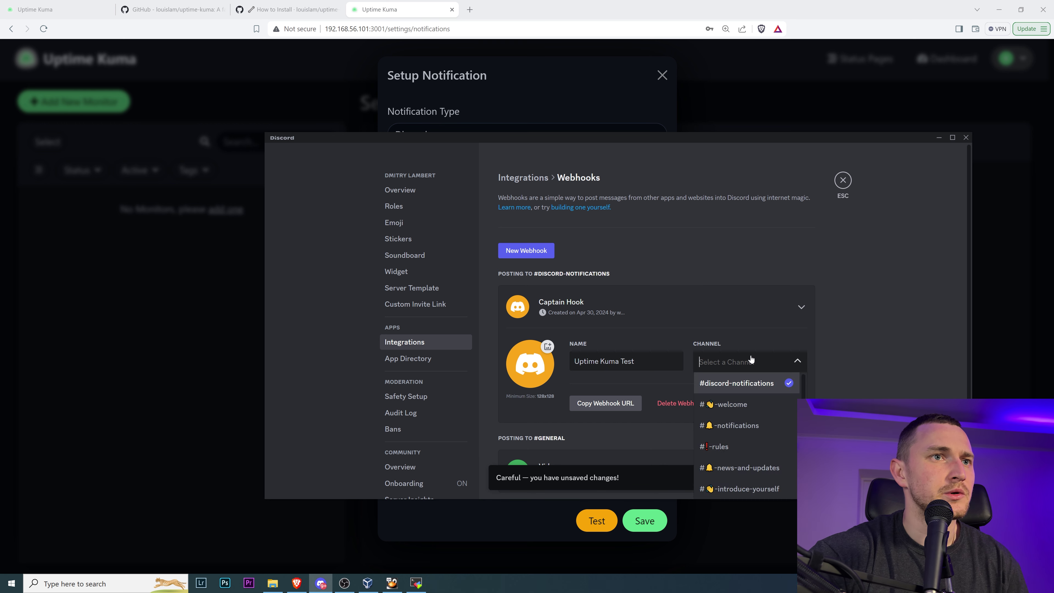
scroll(753, 270, "down", 3)
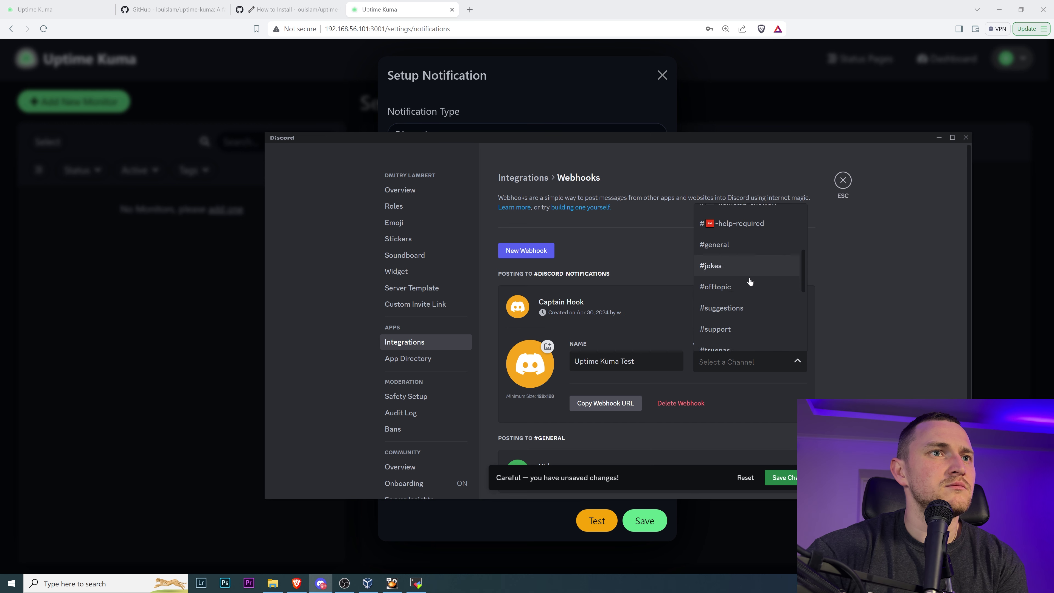
left_click(728, 241)
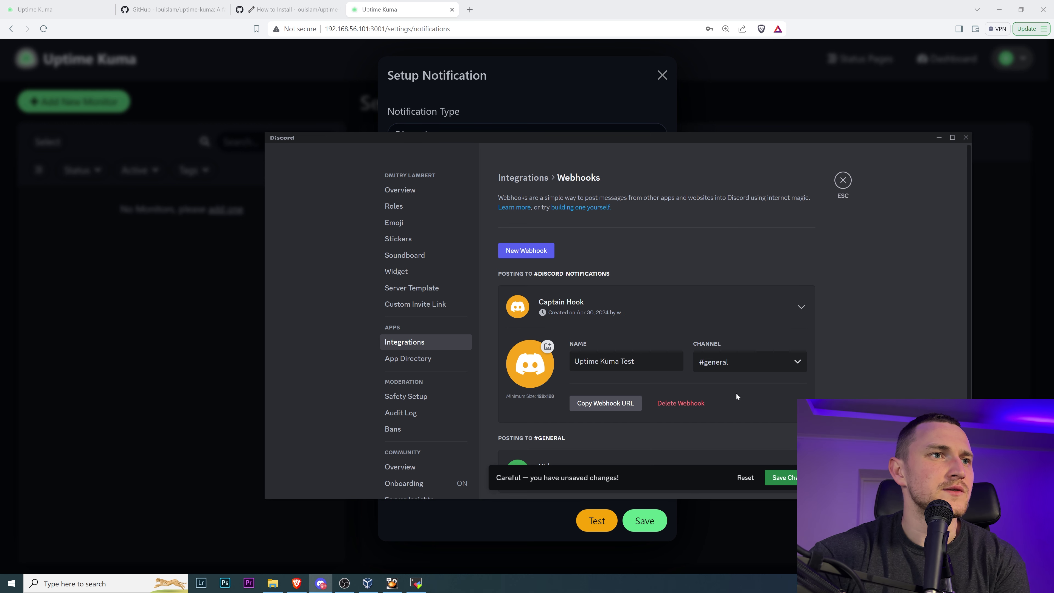
- Save the webhook changes and copy its webhook URL
left_click(601, 408)
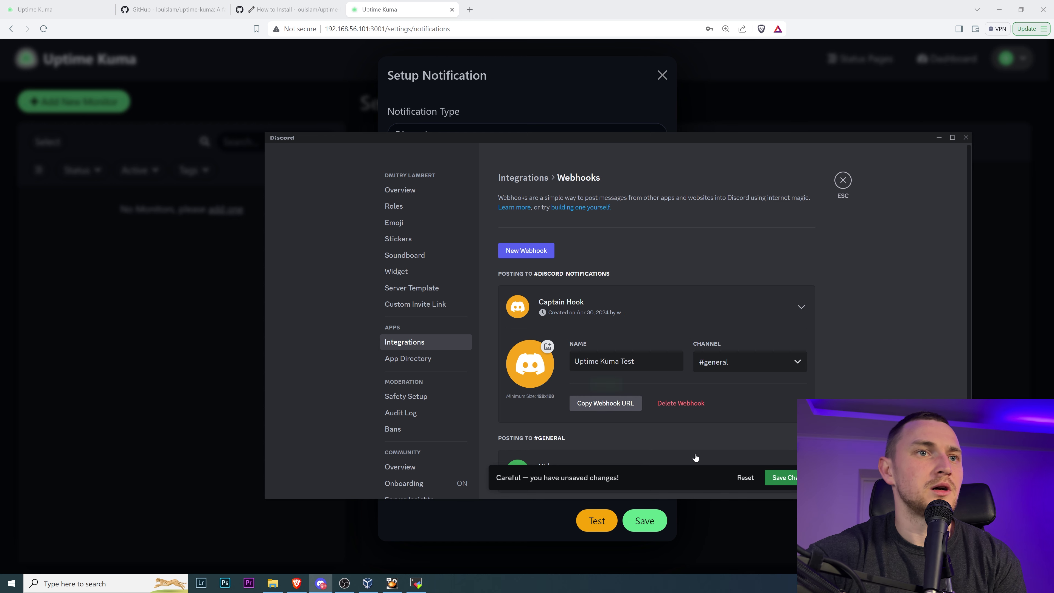
left_click(780, 477)
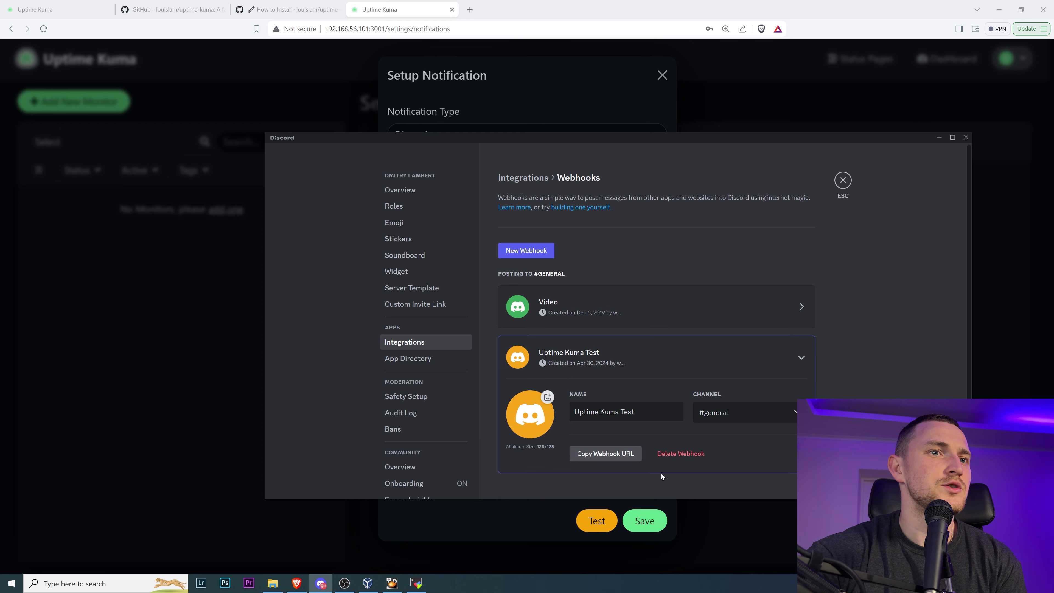
left_click(605, 453)
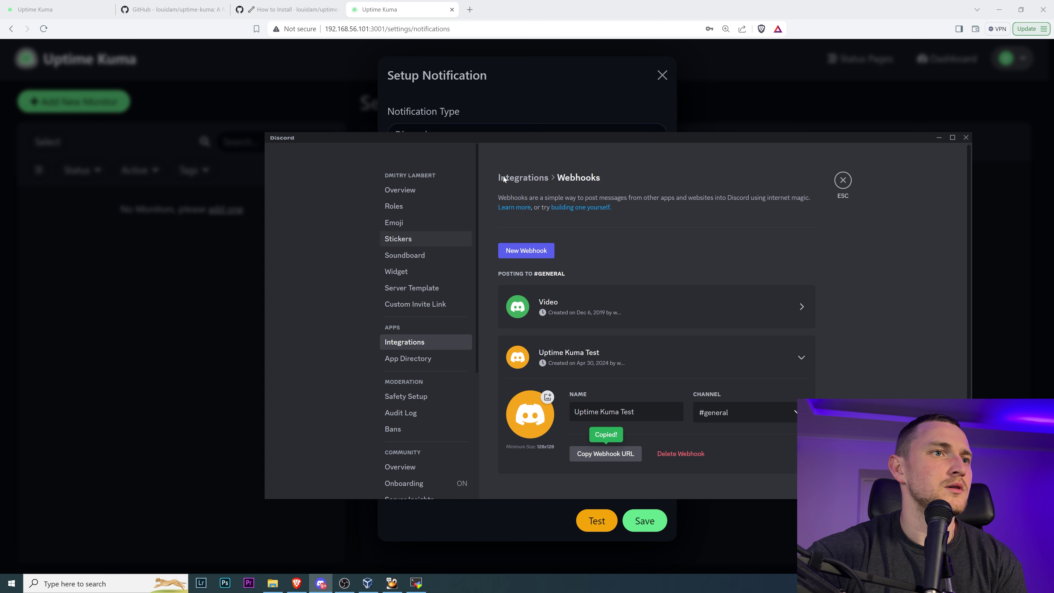
left_click(609, 100)
- Paste the Discord webhook URL, turn on Default enabled and Apply on all existing monitors, and save
left_click(544, 237)
key("ctrl+v")
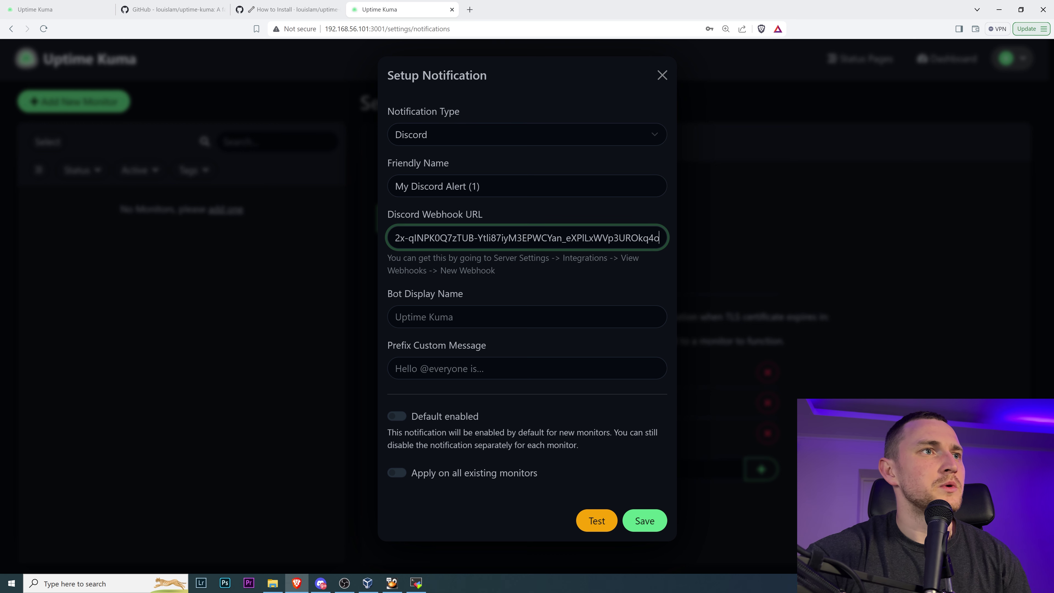
left_click_drag(462, 238, 743, 236)
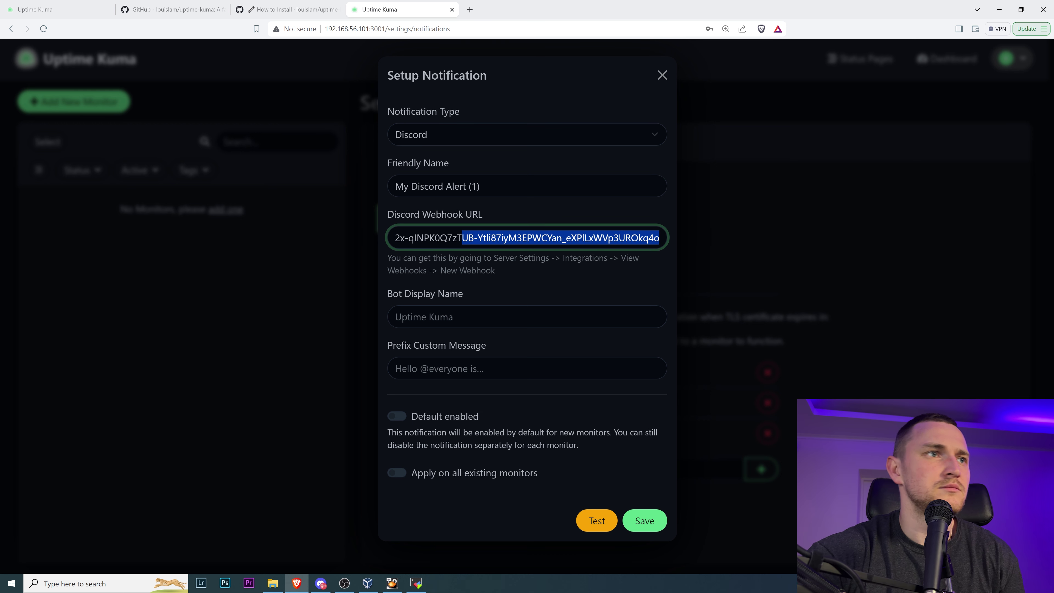
left_click(481, 318)
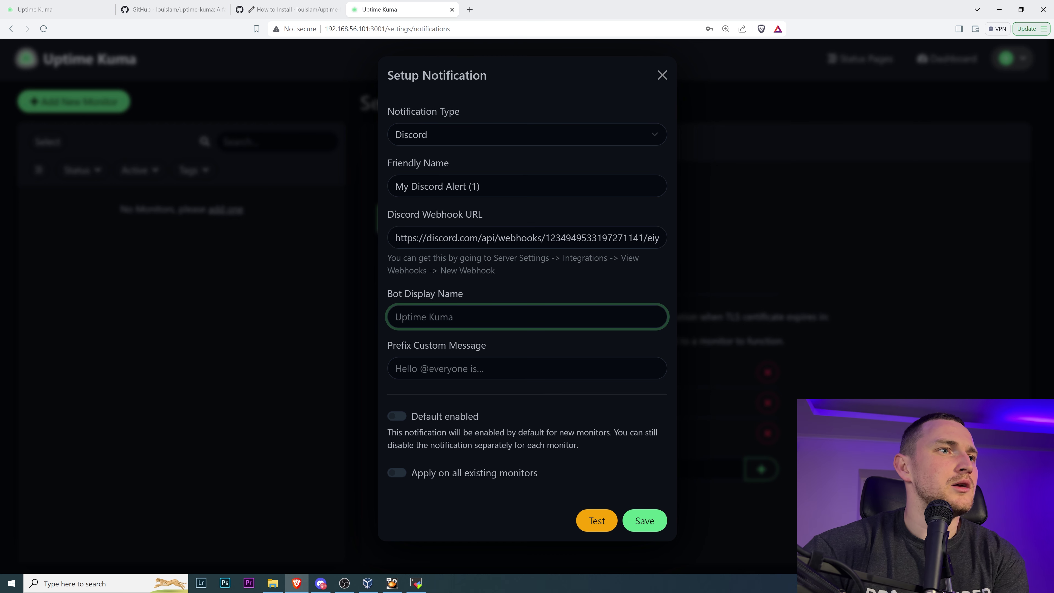
key("Tab")
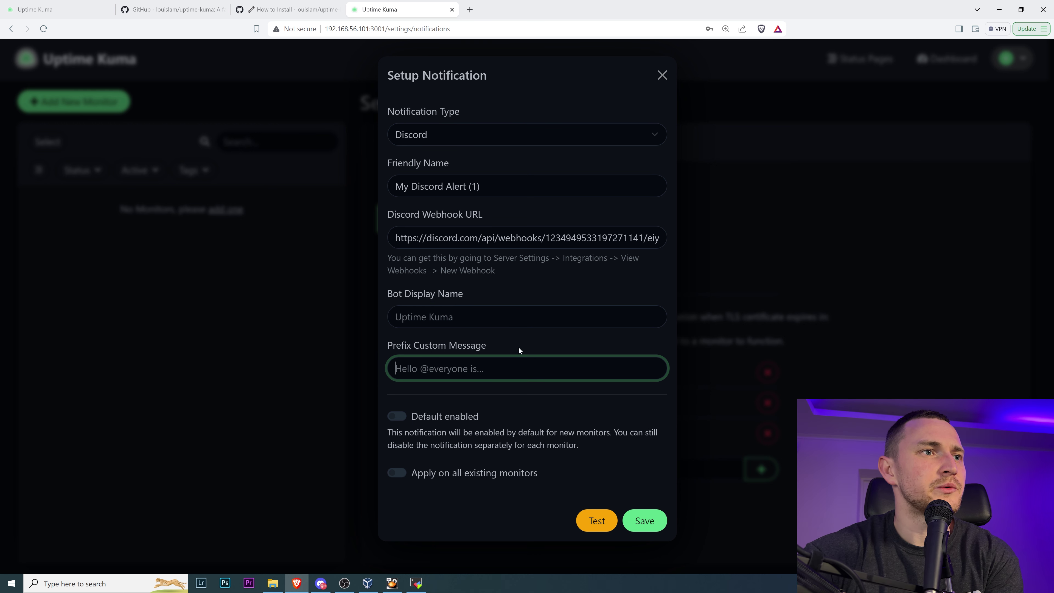
left_click(394, 415)
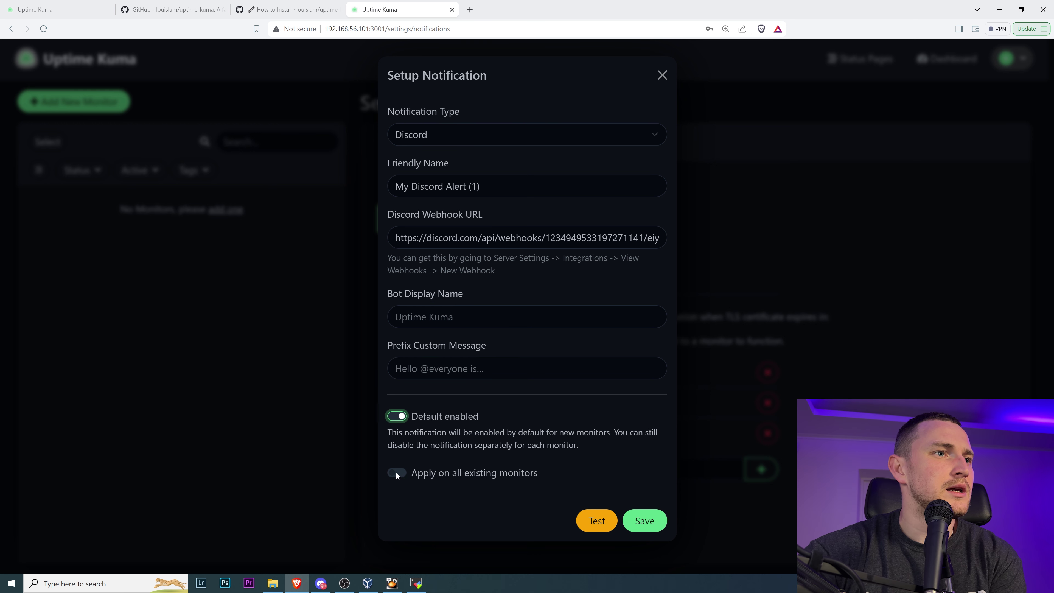
left_click(396, 472)
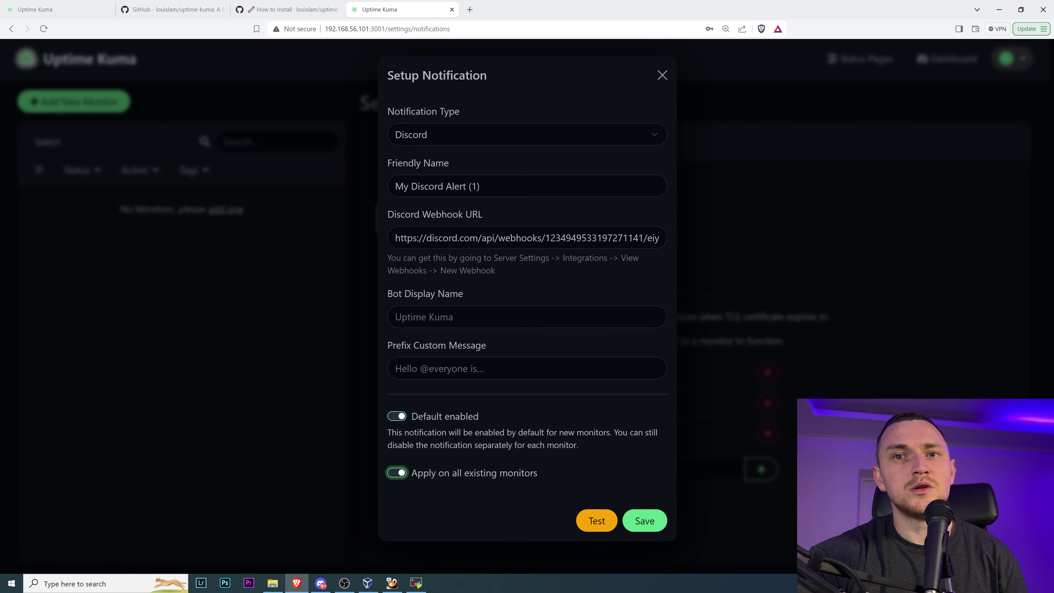
left_click(644, 520)
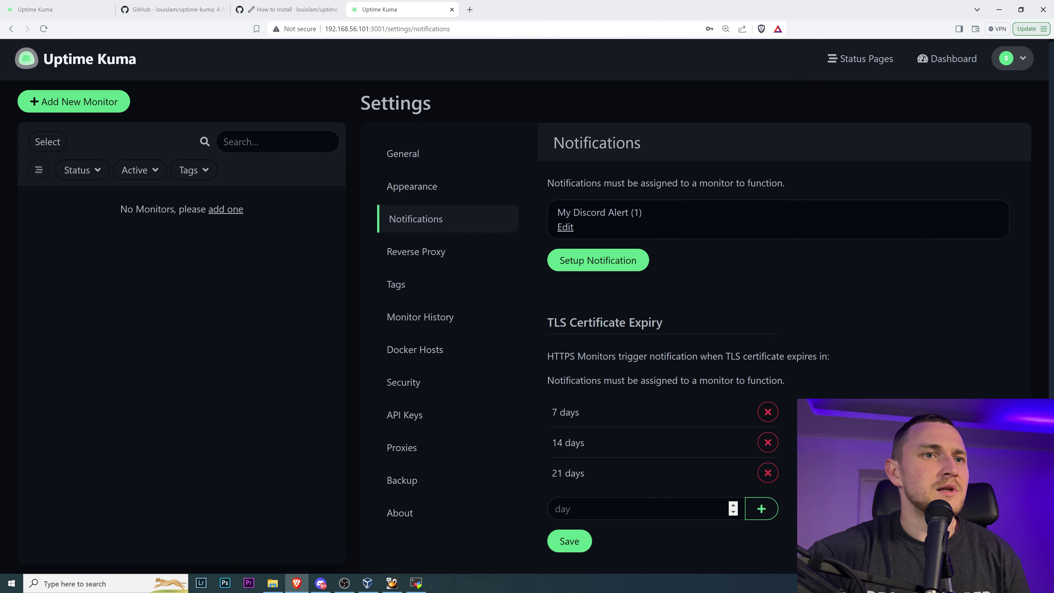
- Discard an accidental new notification form and reopen My Discord Alert (1)
scroll(747, 402, "down", 1)
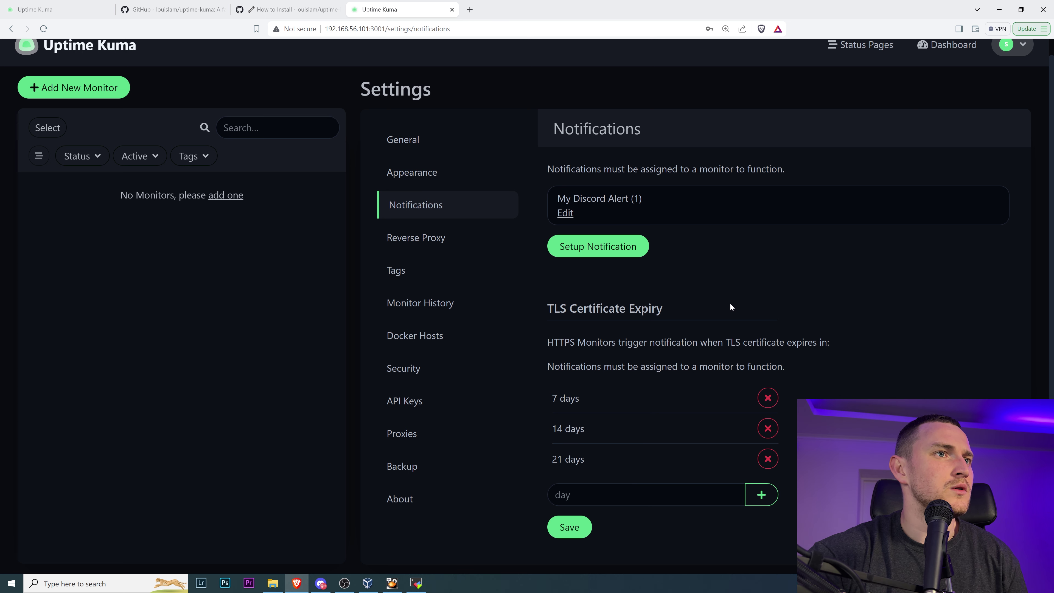
left_click(616, 247)
scroll(664, 308, "down", 4)
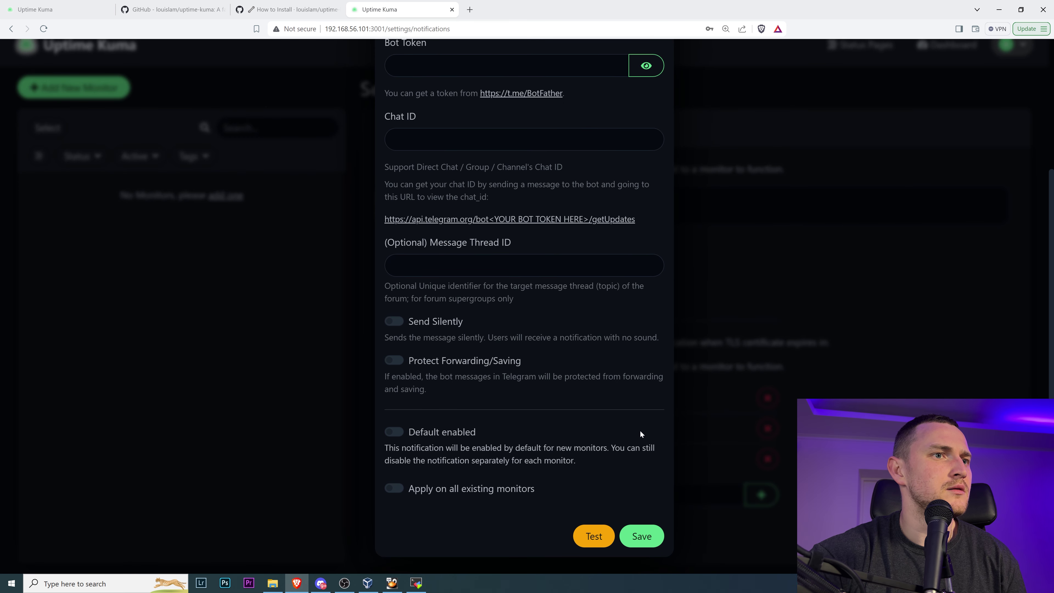
scroll(580, 441, "up", 4)
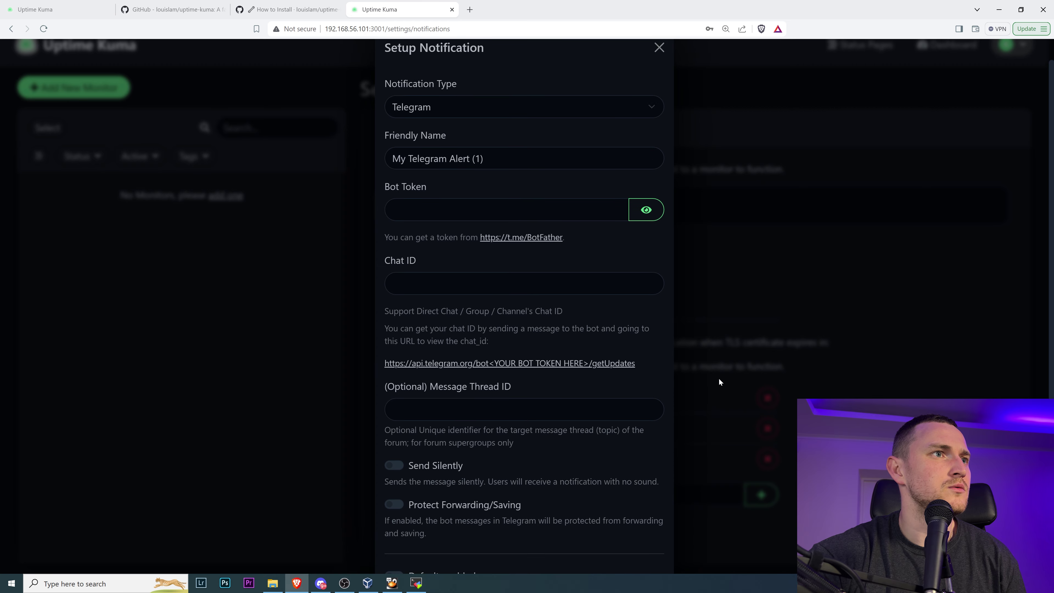
left_click(659, 75)
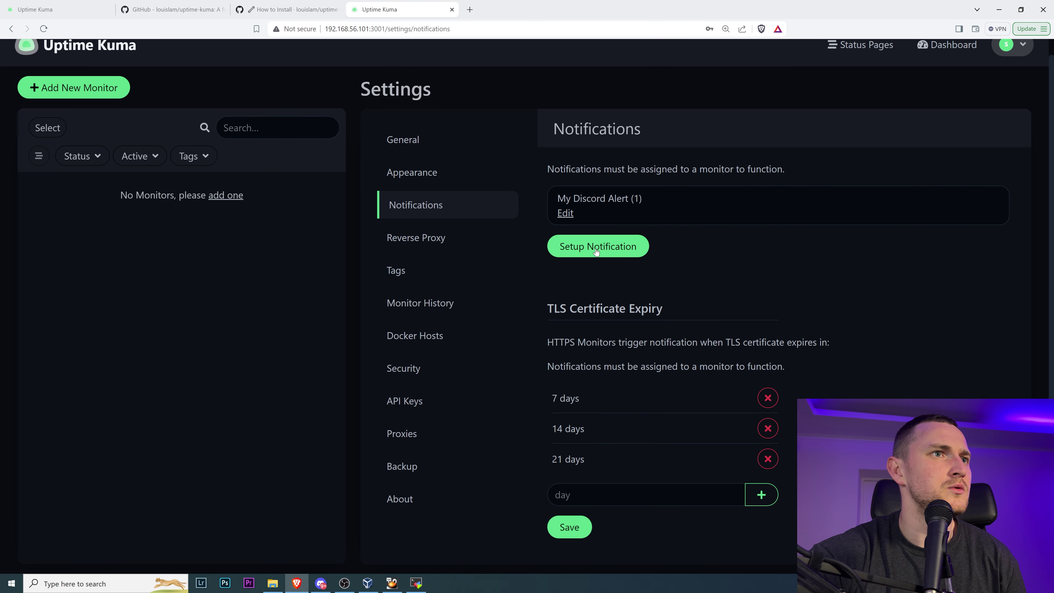
left_click(565, 213)
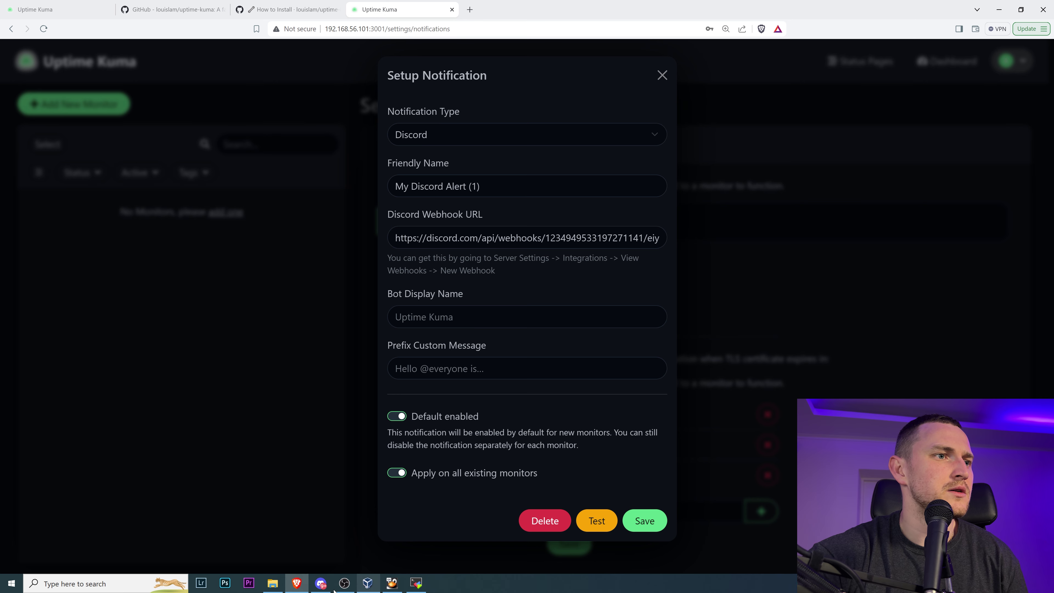
- Show Discord's #general channel, then send a test notification from Uptime Kuma
left_click(321, 583)
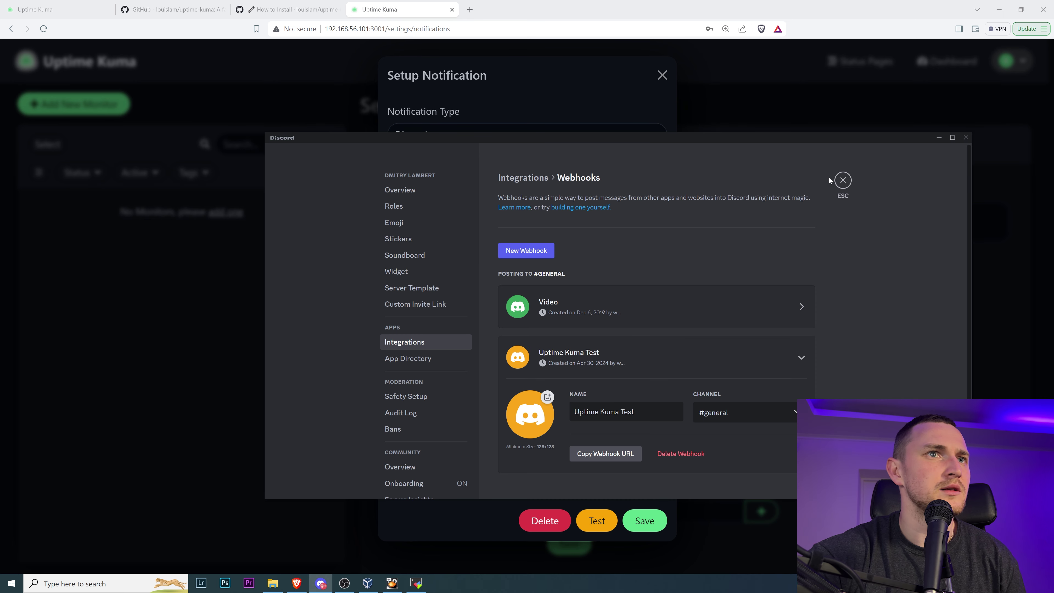
left_click(842, 179)
scroll(344, 336, "down", 5)
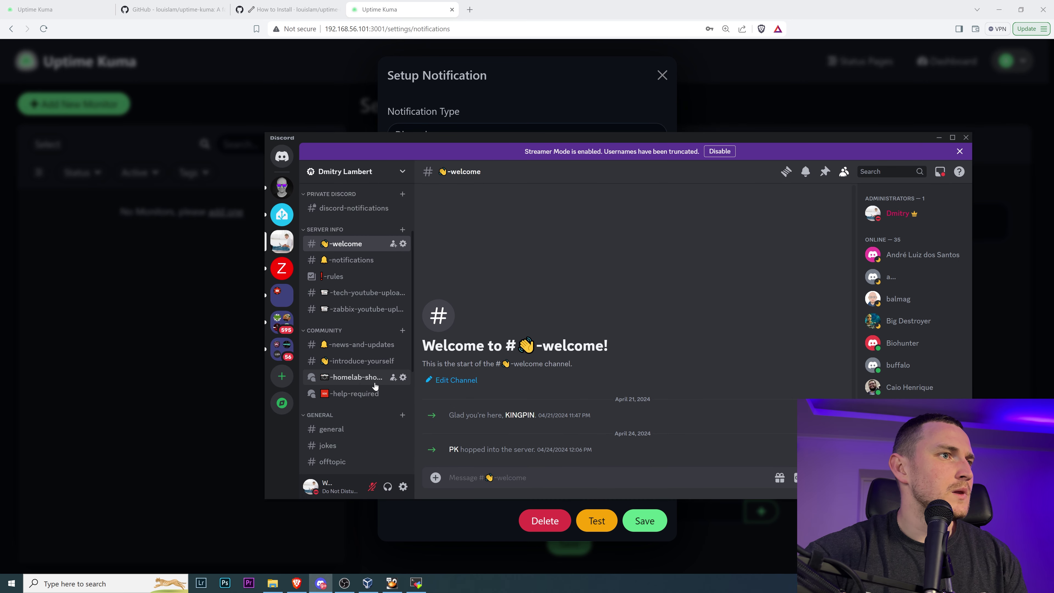
left_click(342, 337)
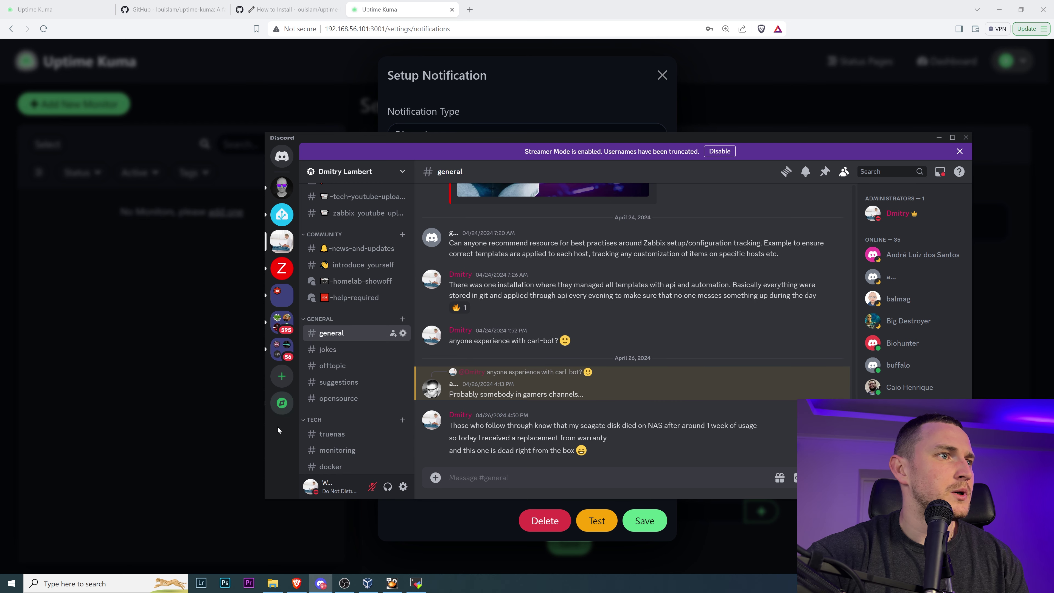
left_click(423, 527)
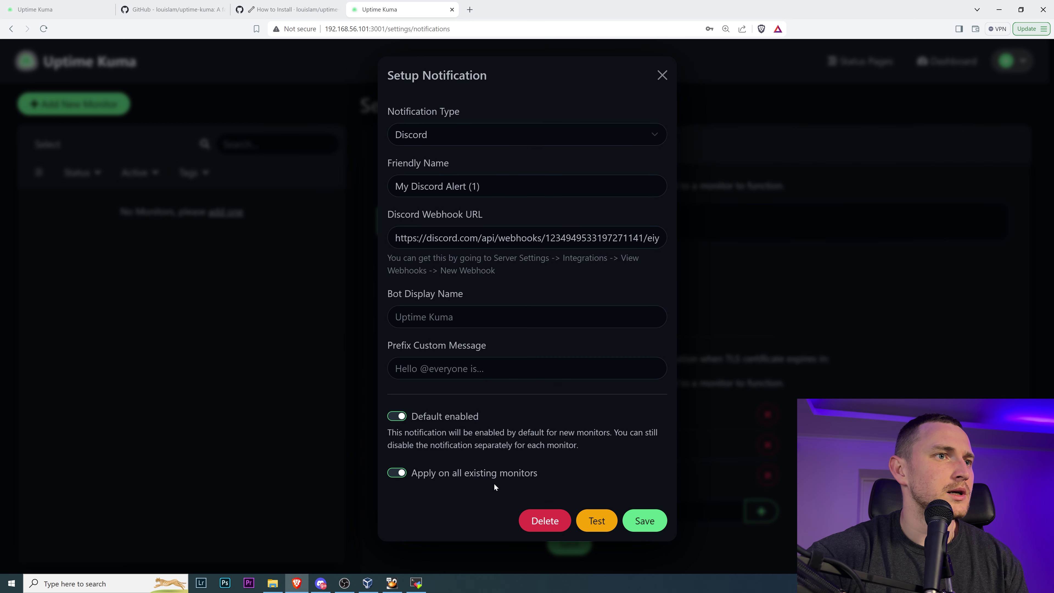
left_click(597, 519)
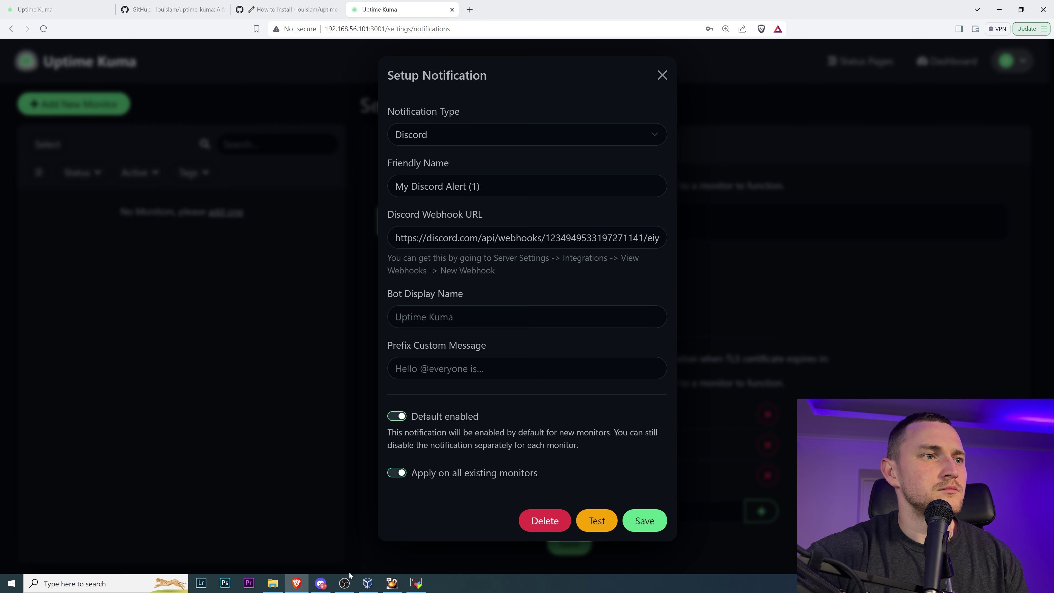
- Delete the Uptime Kuma test message from #general and save the Discord alert
left_click(321, 584)
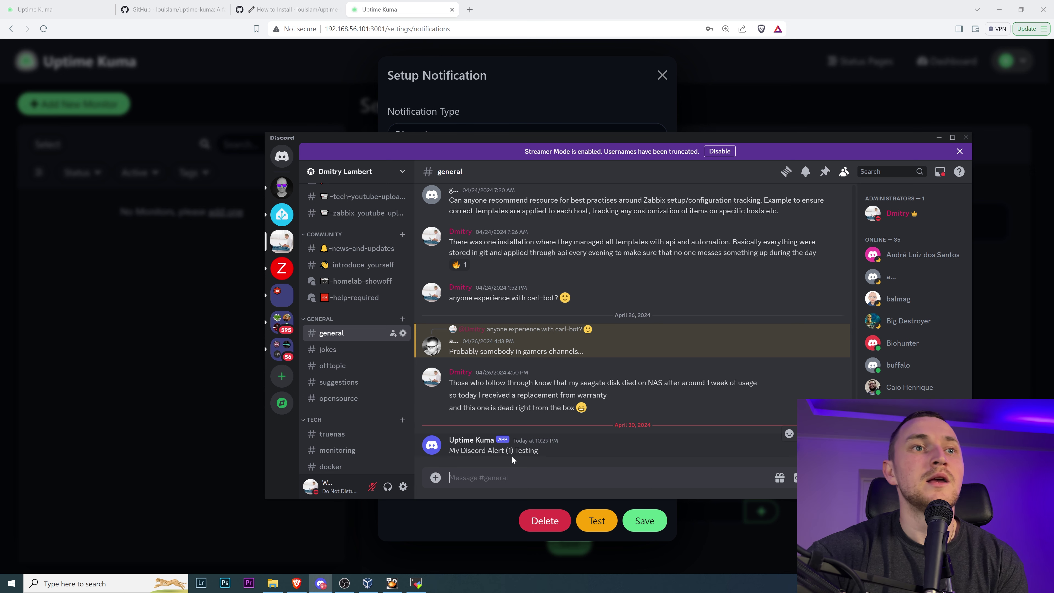
left_click(831, 433)
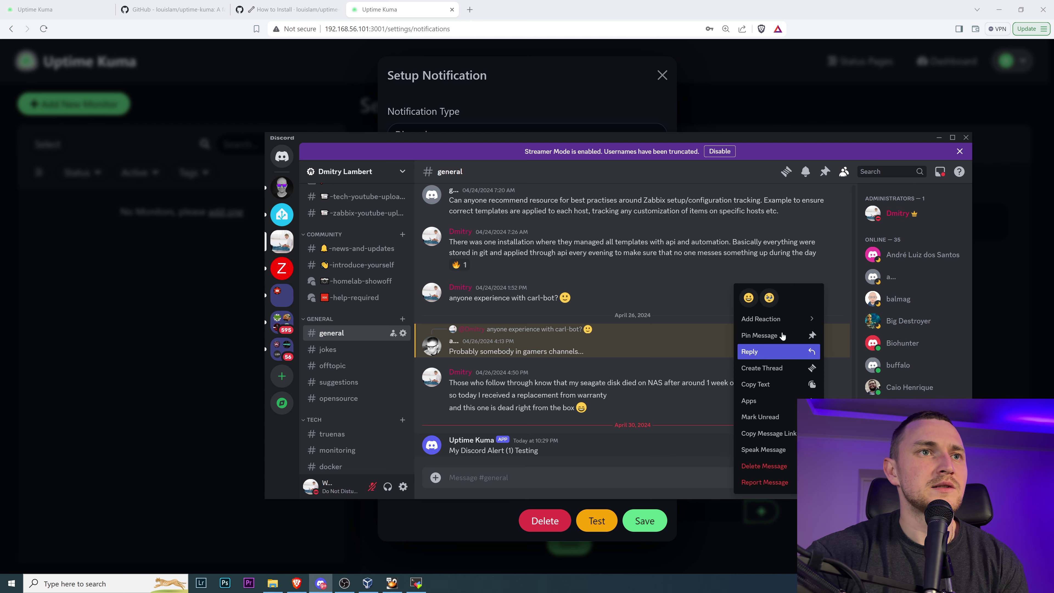
left_click(786, 466)
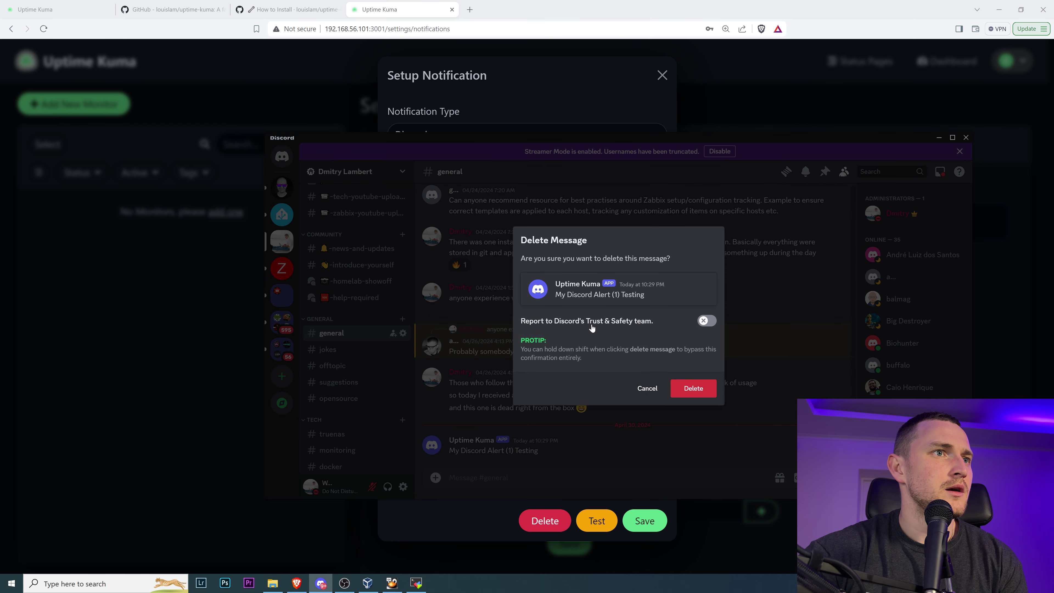
left_click(696, 388)
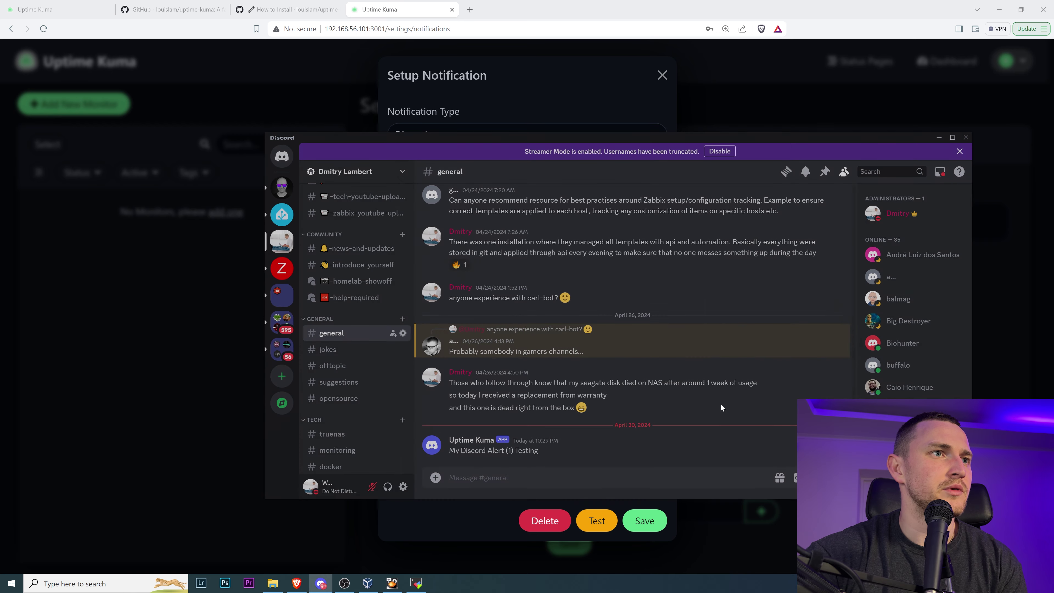
left_click(449, 521)
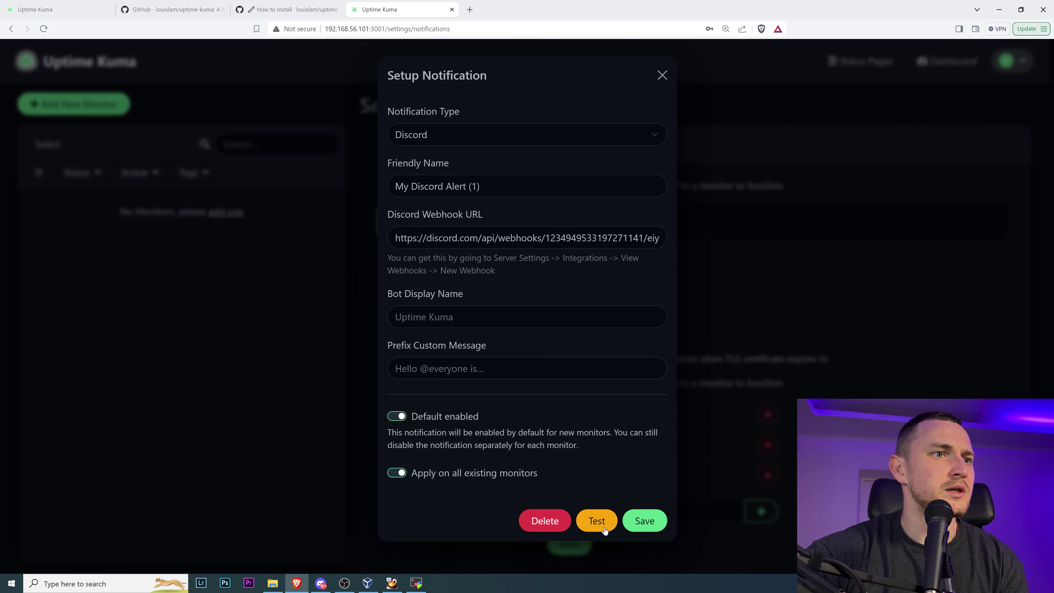
left_click(644, 521)
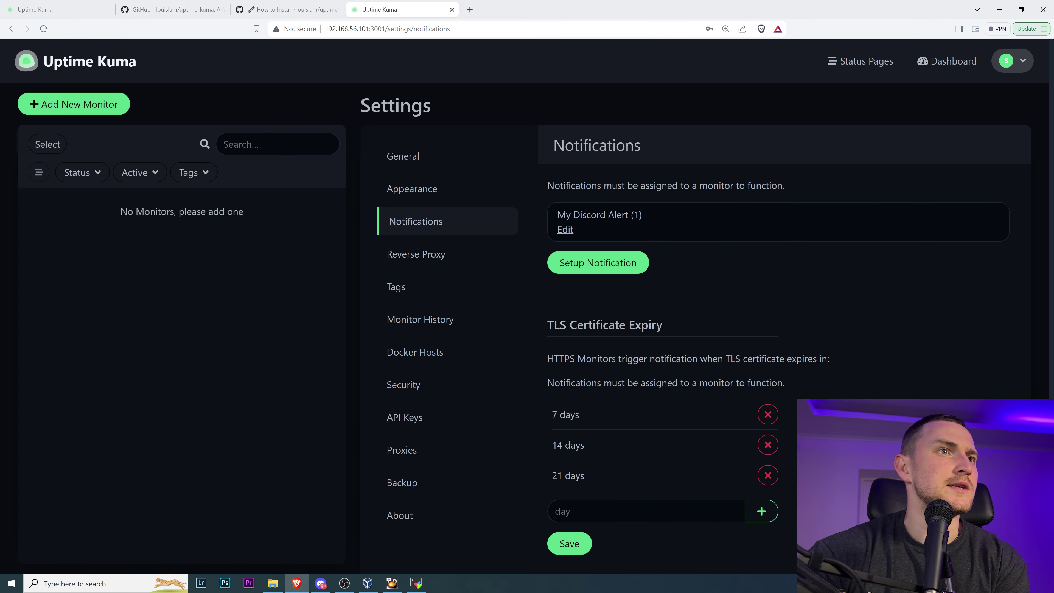
- Add 30 to the TLS expiry warning days (7, 14, 21, 30), save, and go to Reverse Proxy
scroll(677, 275, "down", 1)
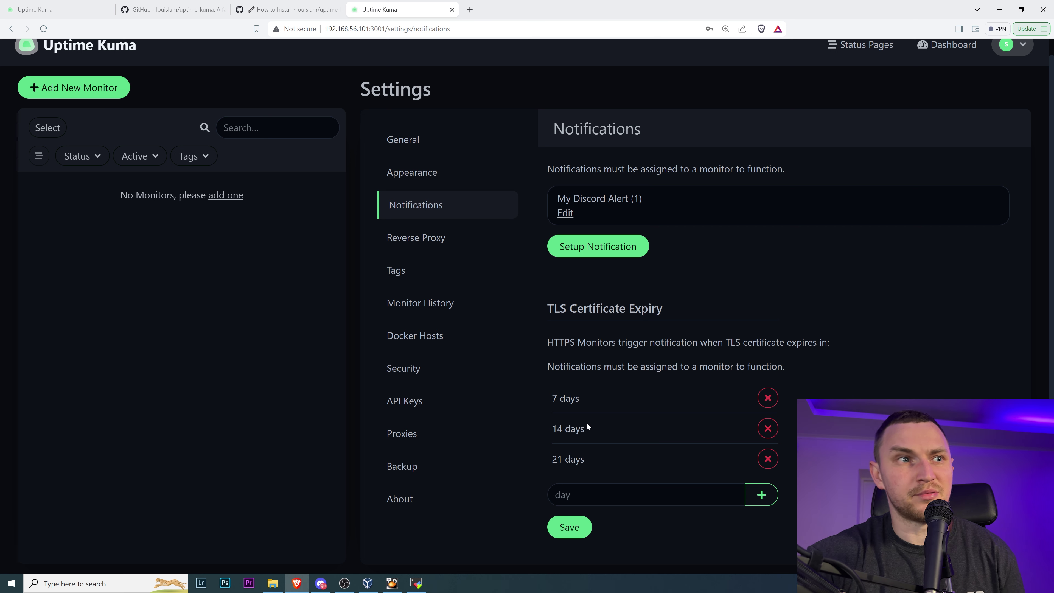
left_click(620, 495)
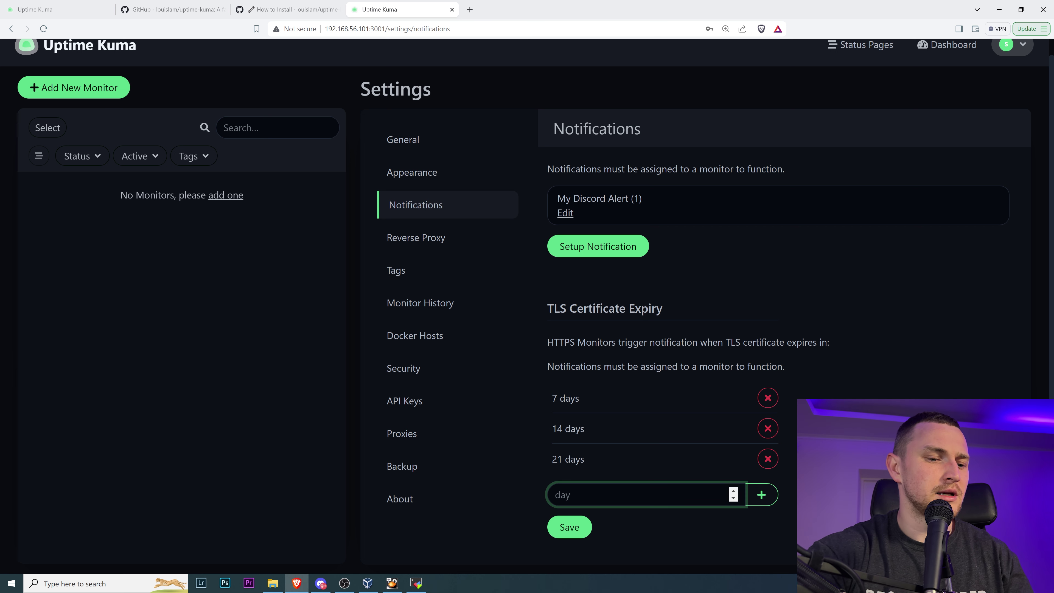
type("30")
left_click(761, 496)
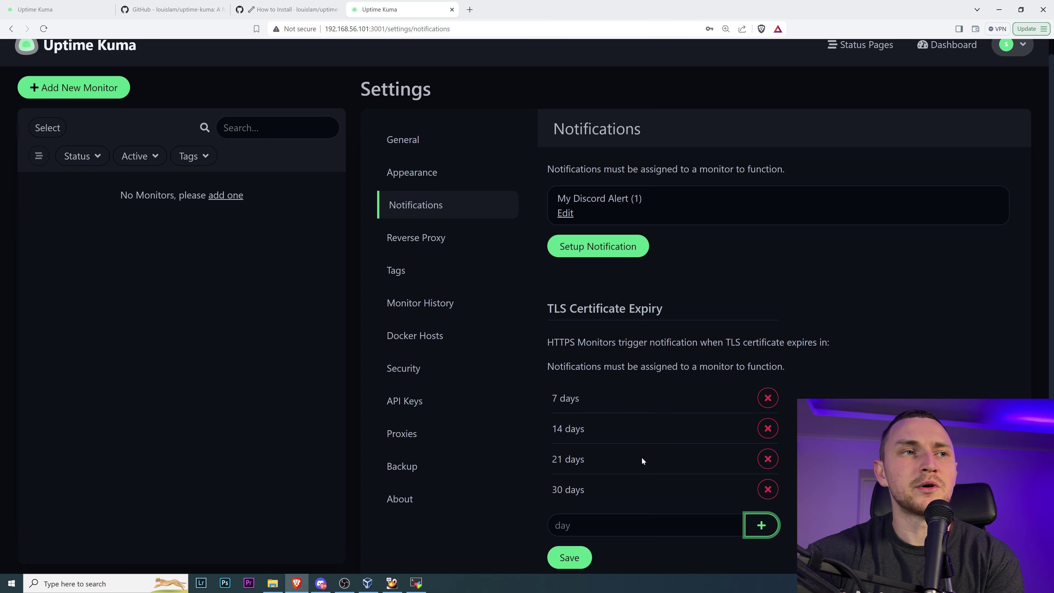
scroll(642, 460, "down", 1)
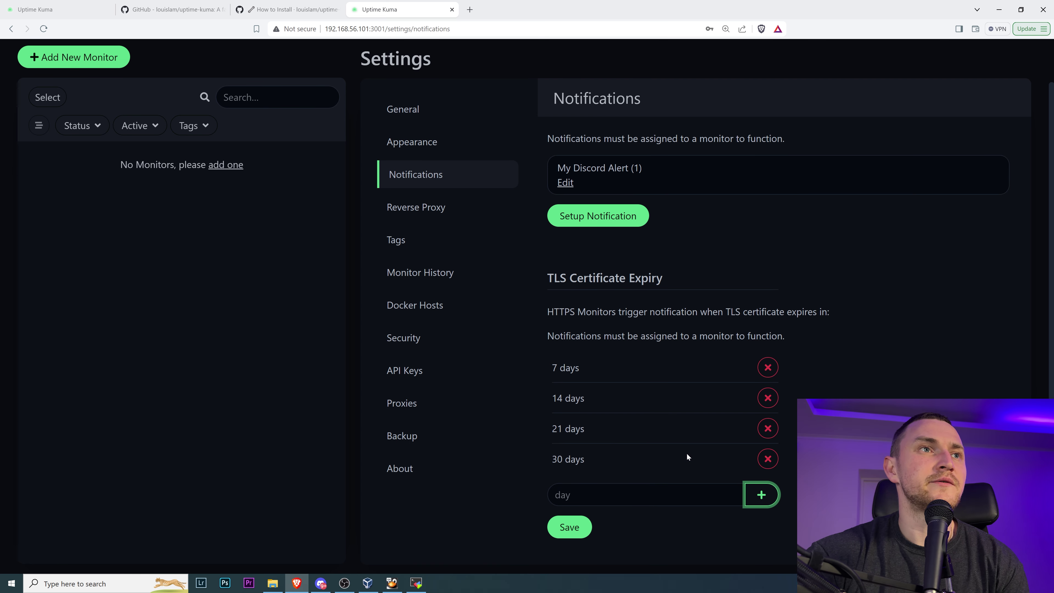
scroll(686, 453, "up", 1)
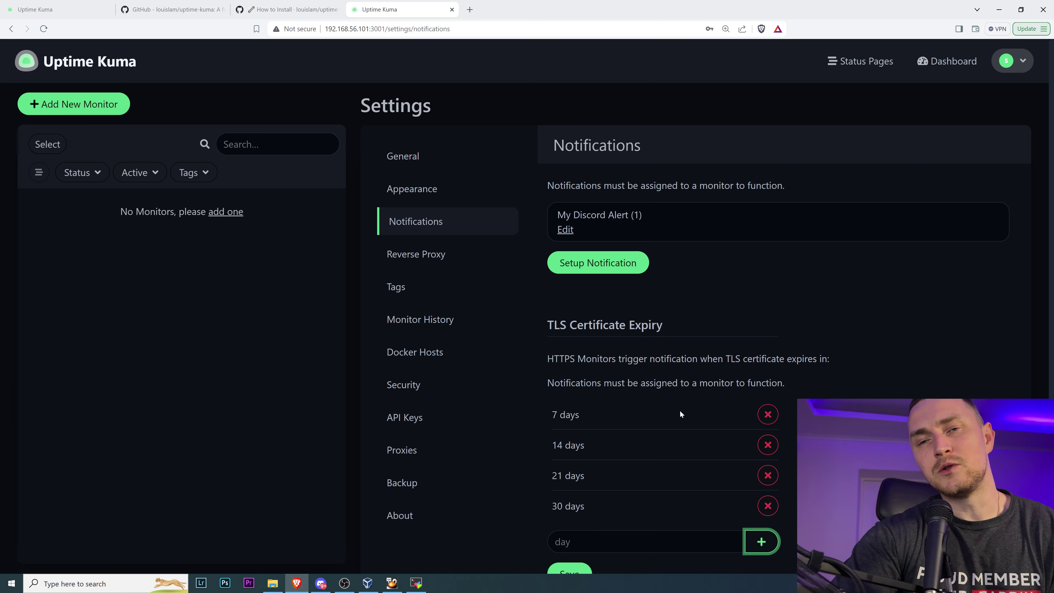
scroll(682, 368, "down", 1)
left_click(567, 526)
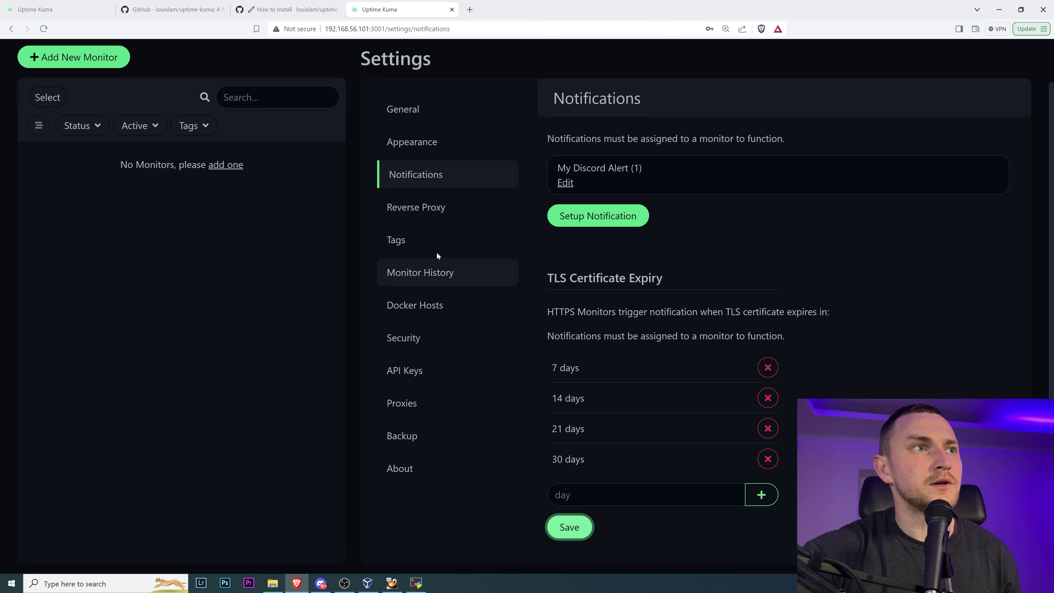
left_click(420, 208)
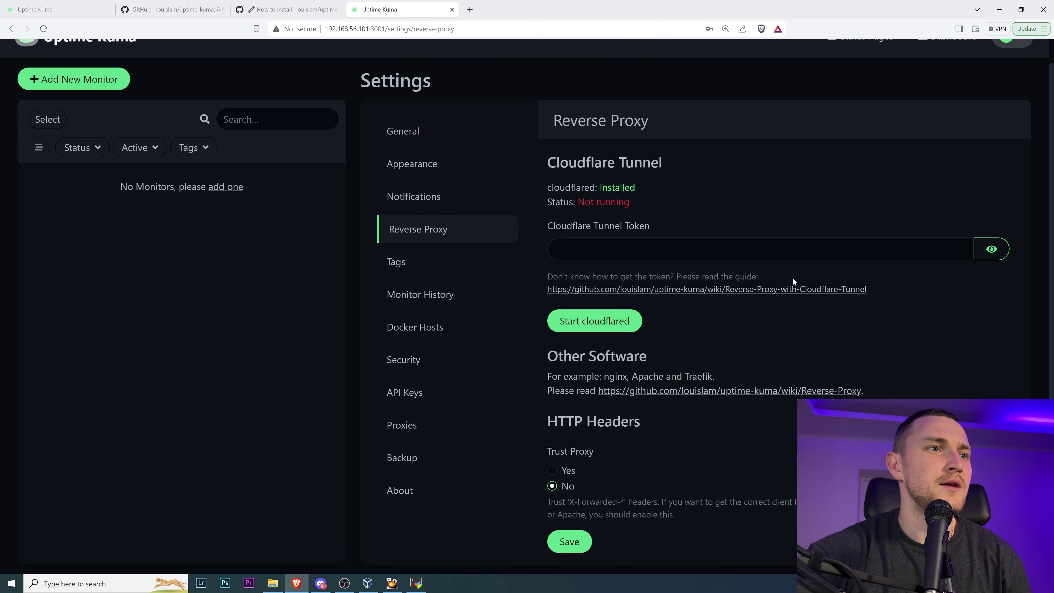
- Change Monitor History retention from 180 to 20 days, then go to Docker Hosts
scroll(786, 270, "up", 1)
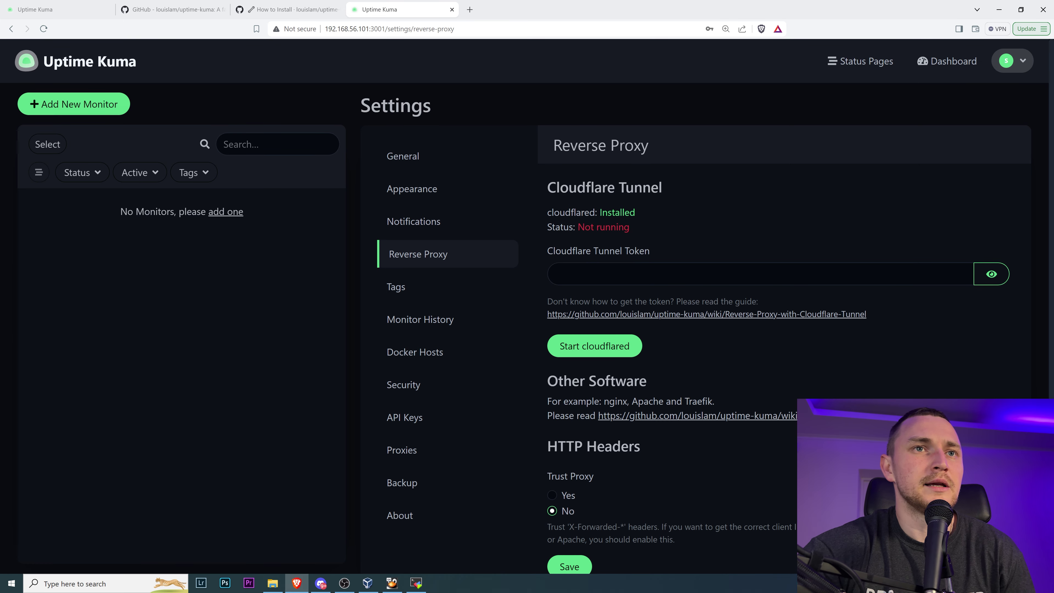
left_click(460, 296)
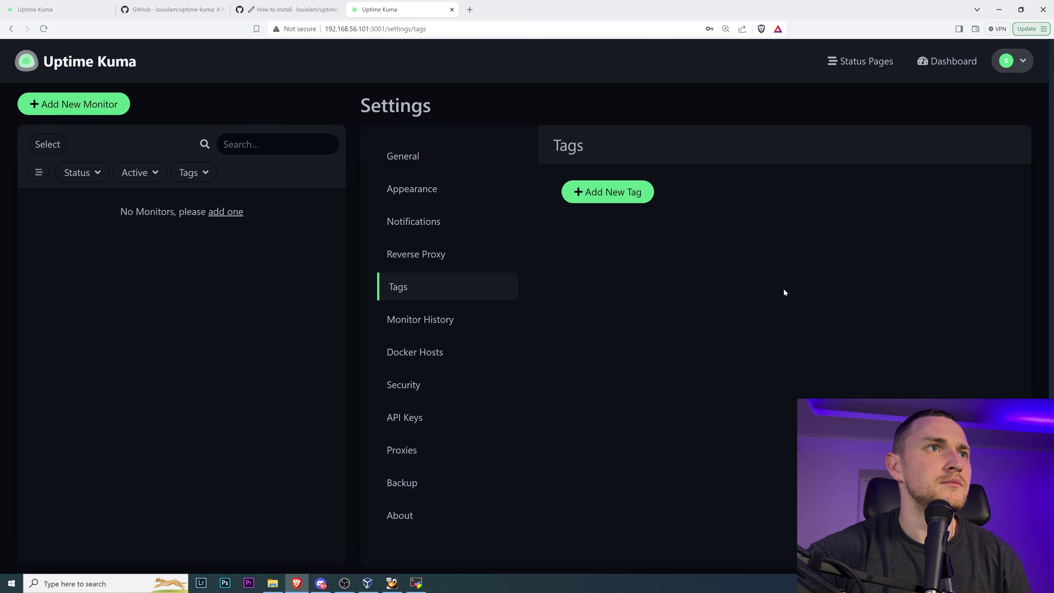
left_click(469, 321)
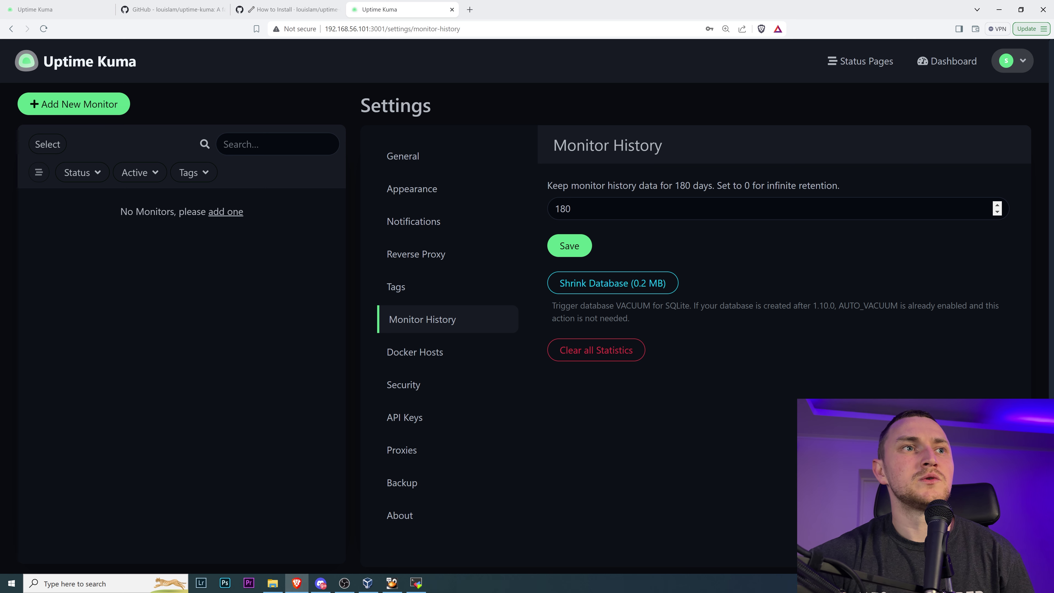
left_click_drag(664, 306, 690, 305)
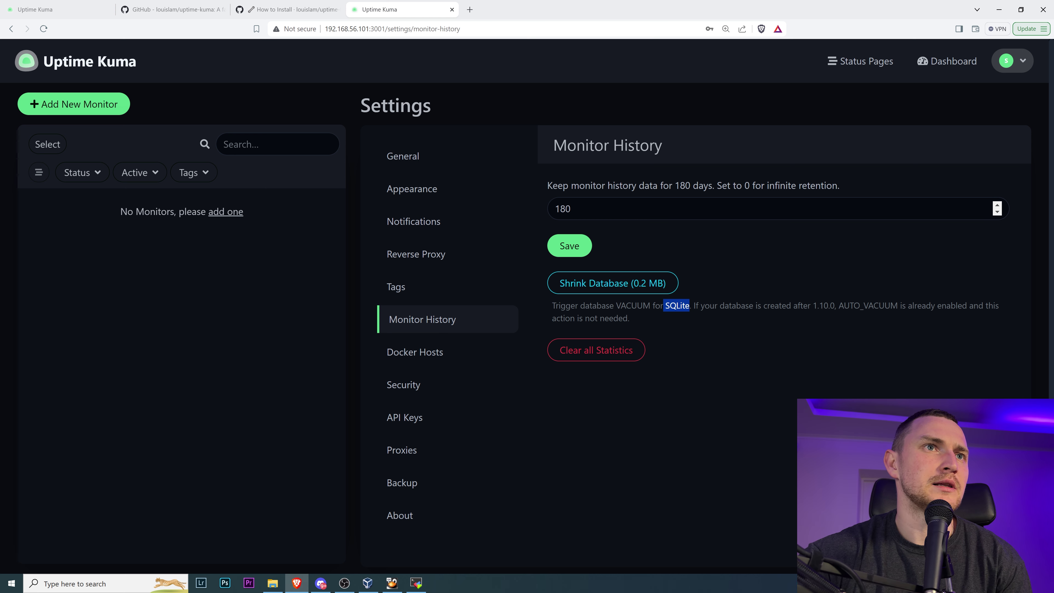
left_click_drag(586, 210, 505, 220)
type("0")
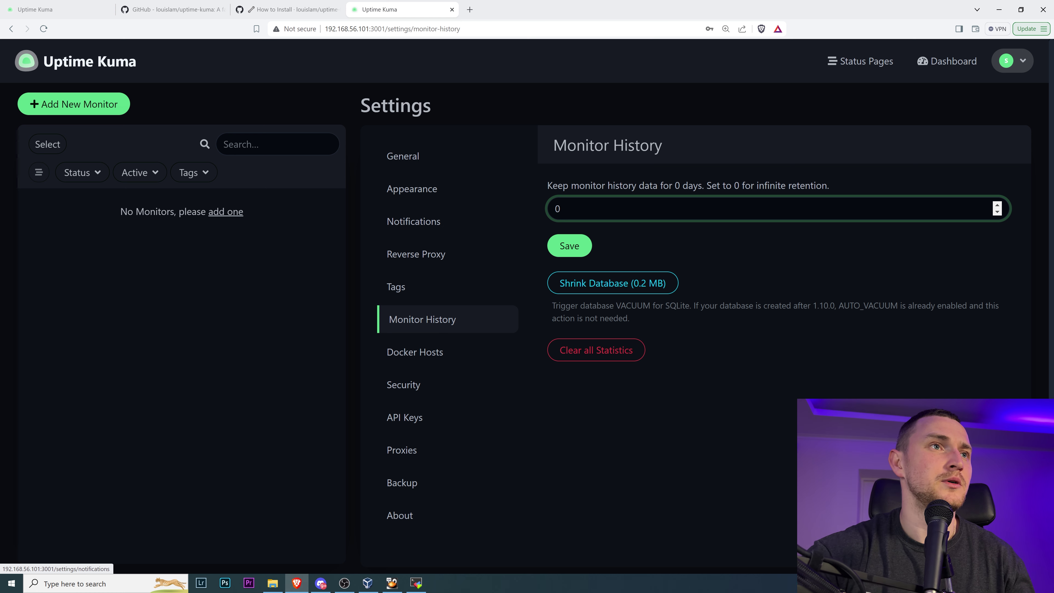
key("BackSpace")
type("20")
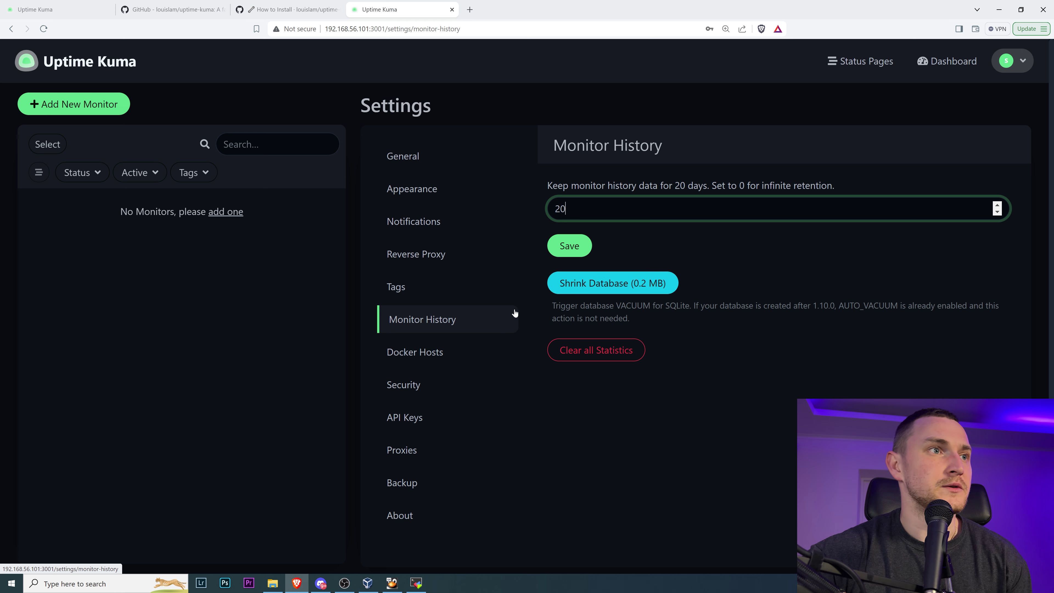
left_click(432, 355)
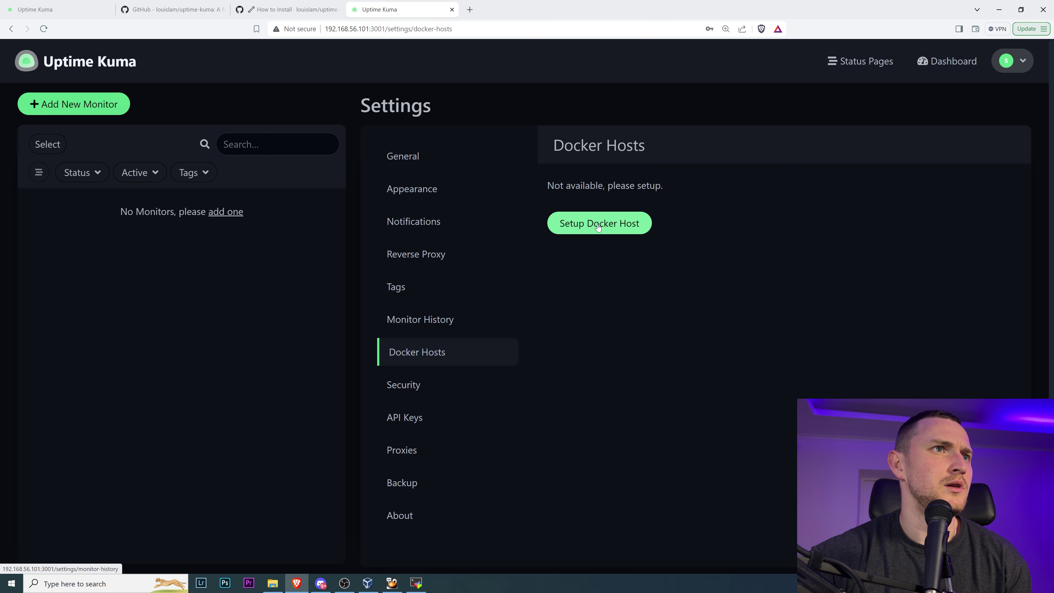
- Look through Security, the 2FA setup, API Keys and Proxies unchanged, ending on Backup
left_click(412, 386)
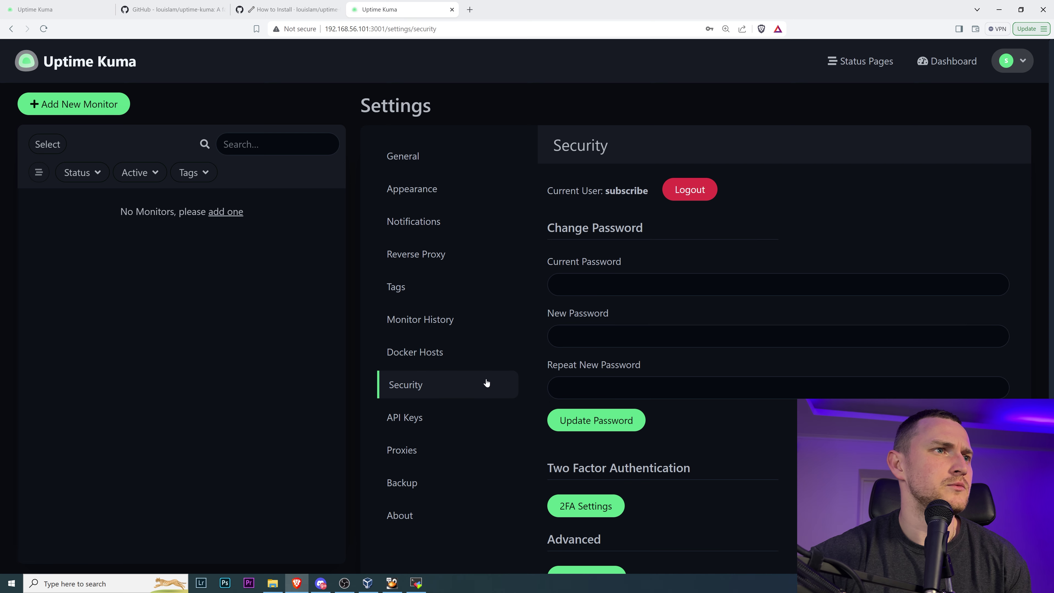
scroll(855, 242, "down", 2)
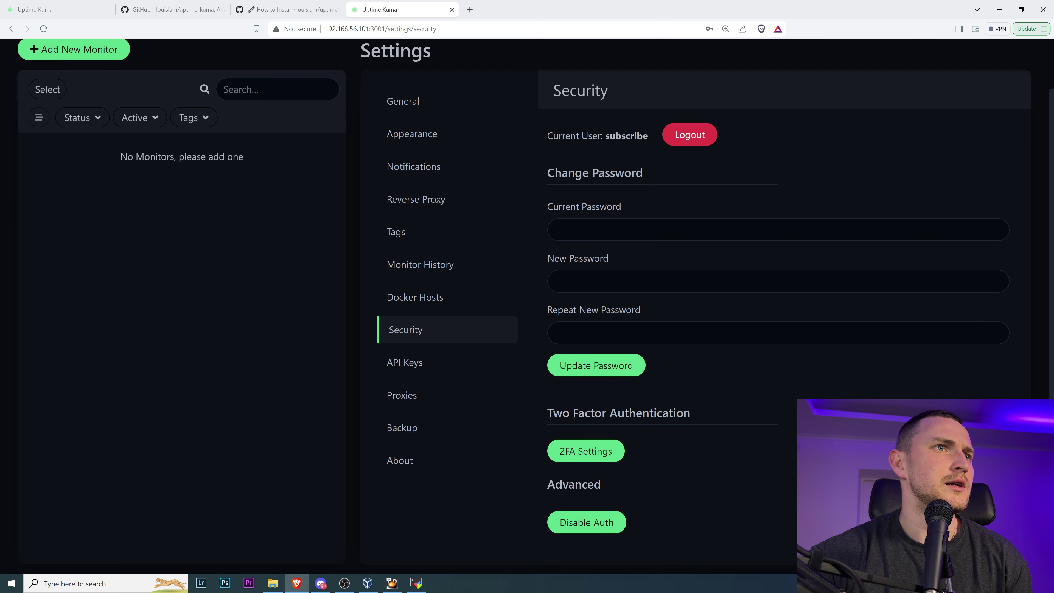
left_click(600, 456)
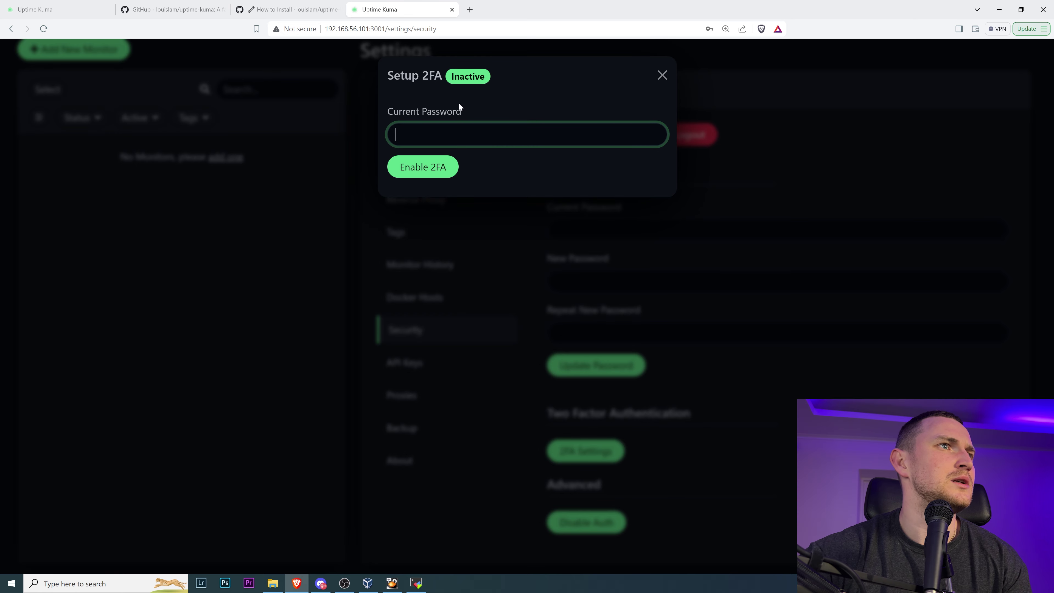
left_click(661, 80)
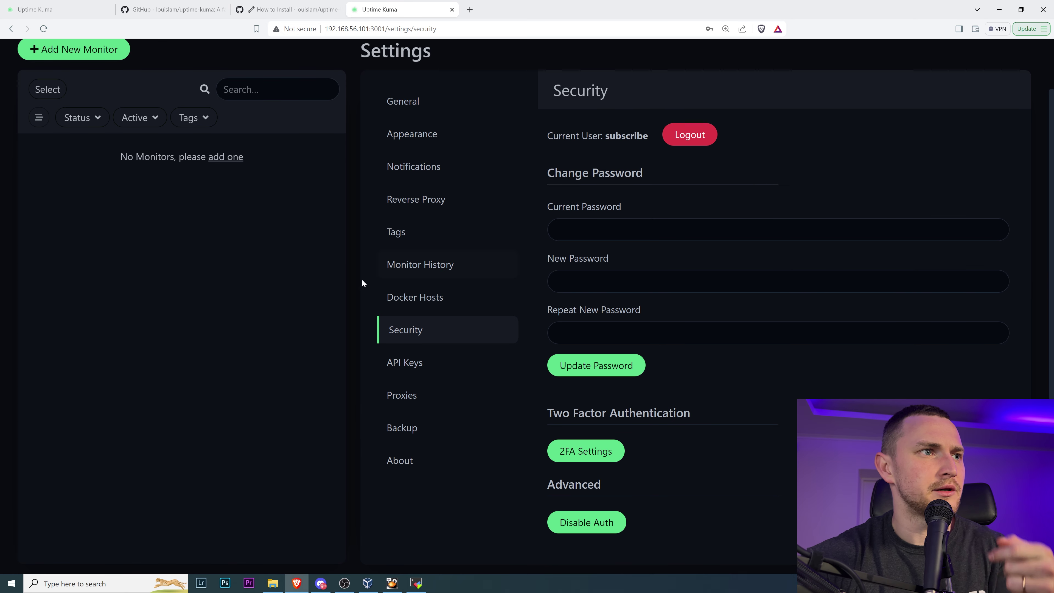
left_click(425, 362)
scroll(669, 315, "up", 2)
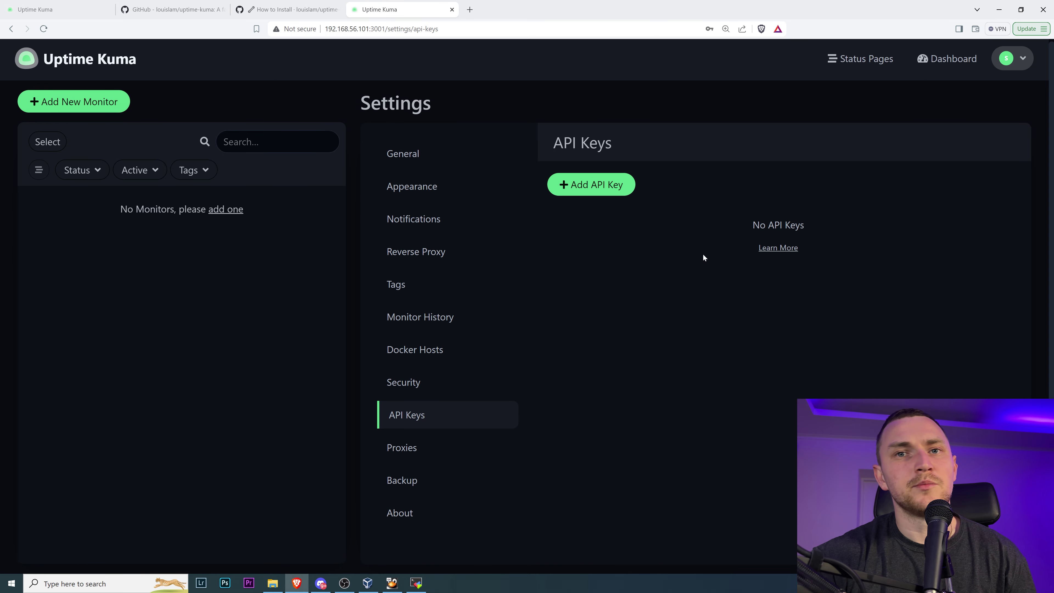
left_click(440, 446)
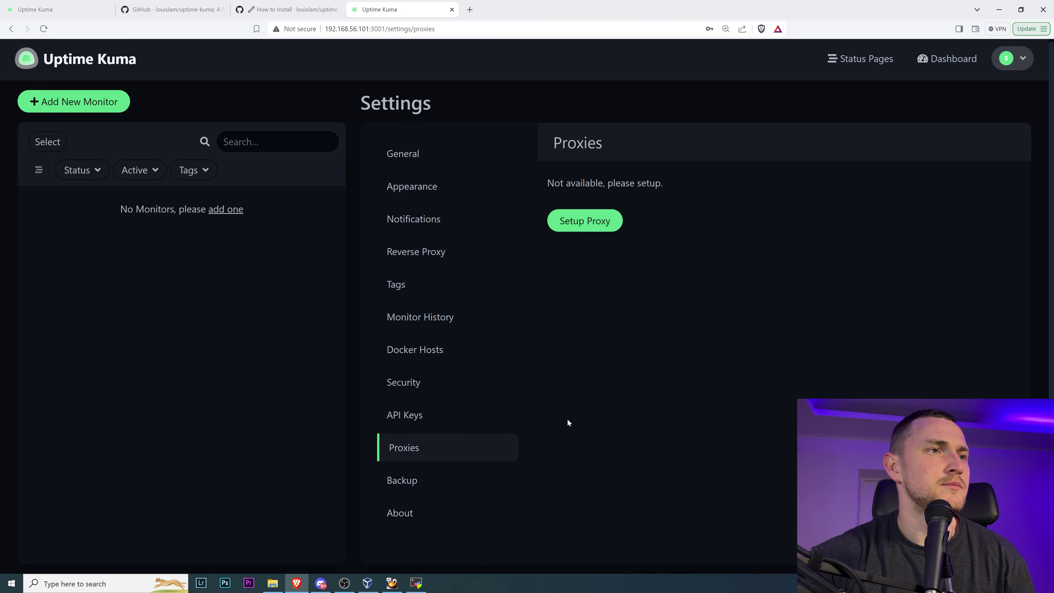
left_click(451, 489)
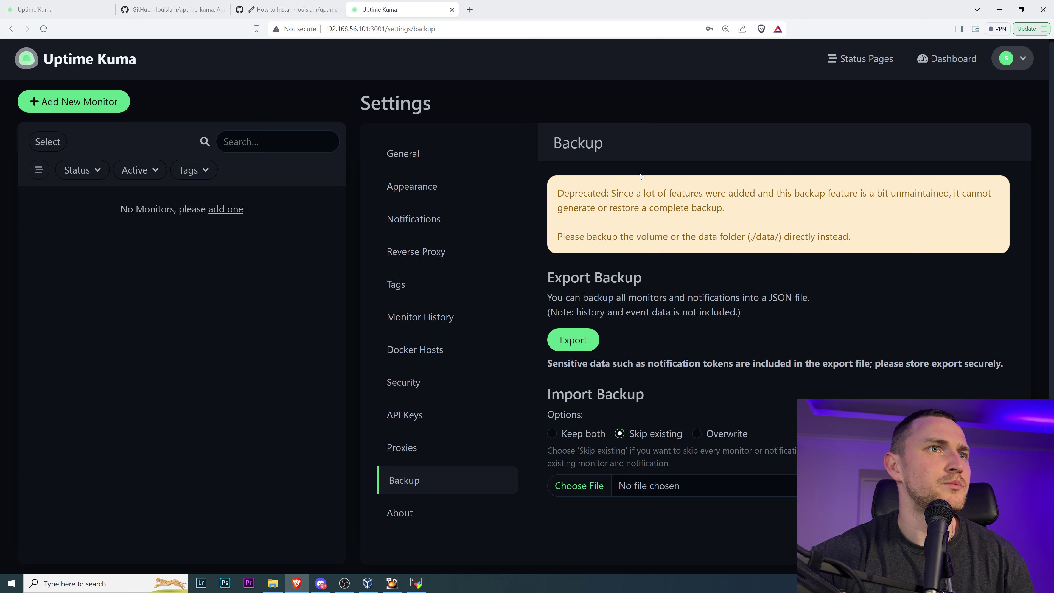
- Highlight the backup deprecation warning, then switch to the MobaXterm session
left_click_drag(606, 194, 854, 246)
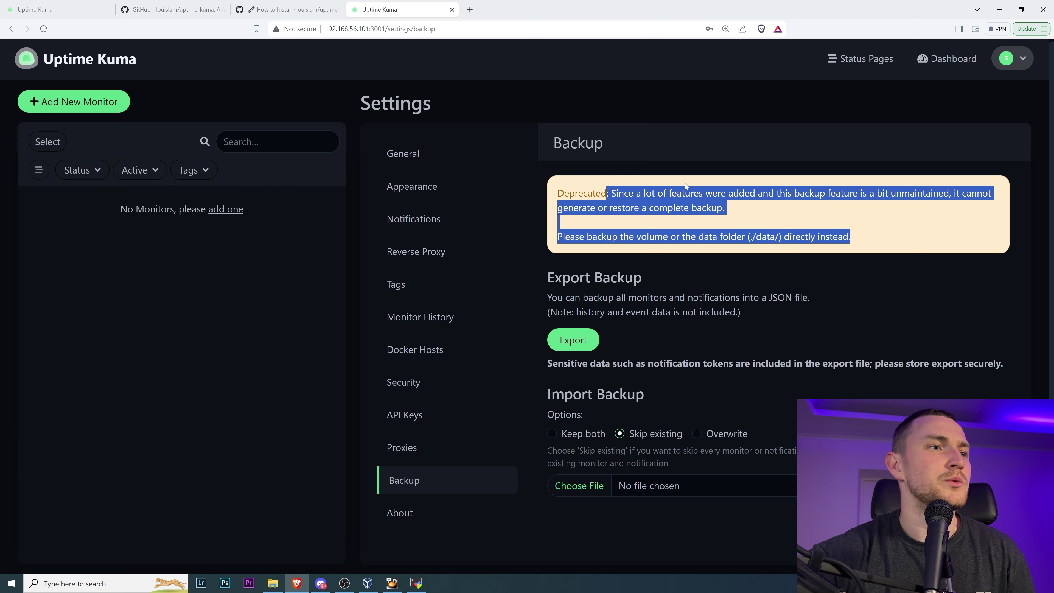
left_click(416, 582)
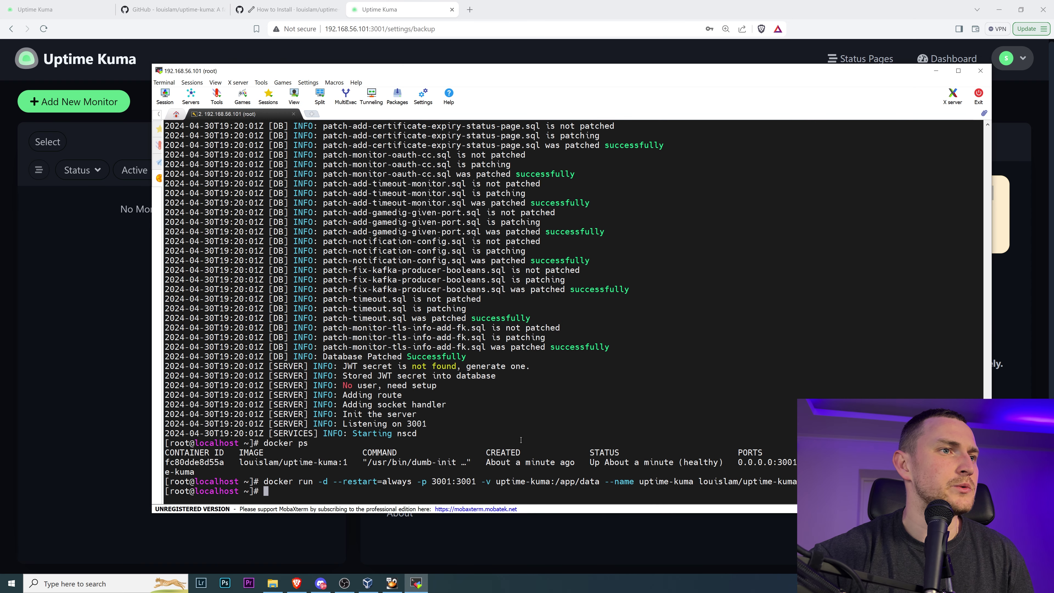
- Highlight the ':/app/data' volume mapping in the docker run command, then return to the browser
left_click_drag(553, 481, 633, 475)
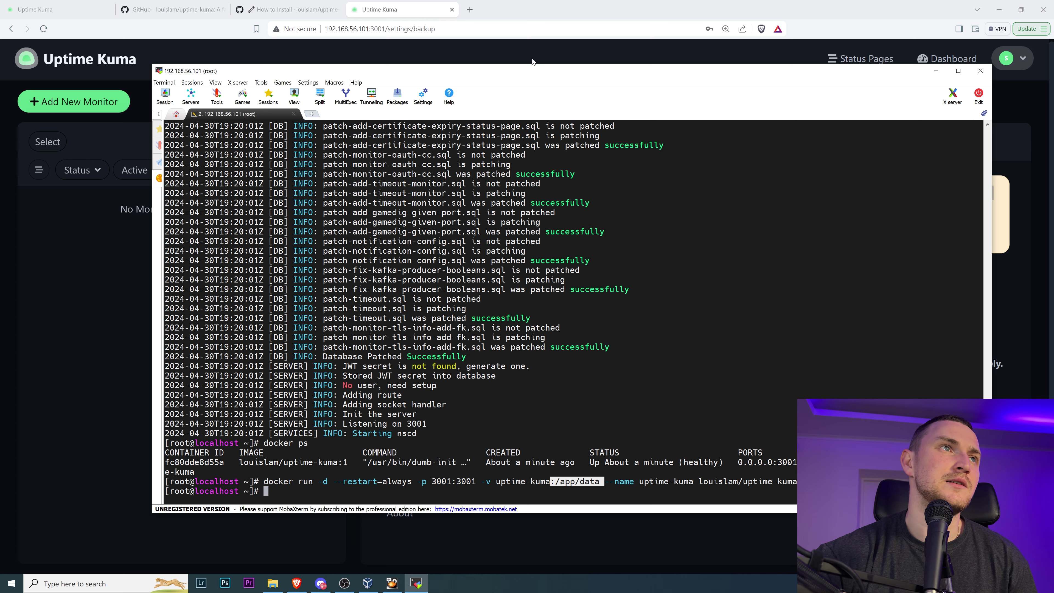
left_click(383, 9)
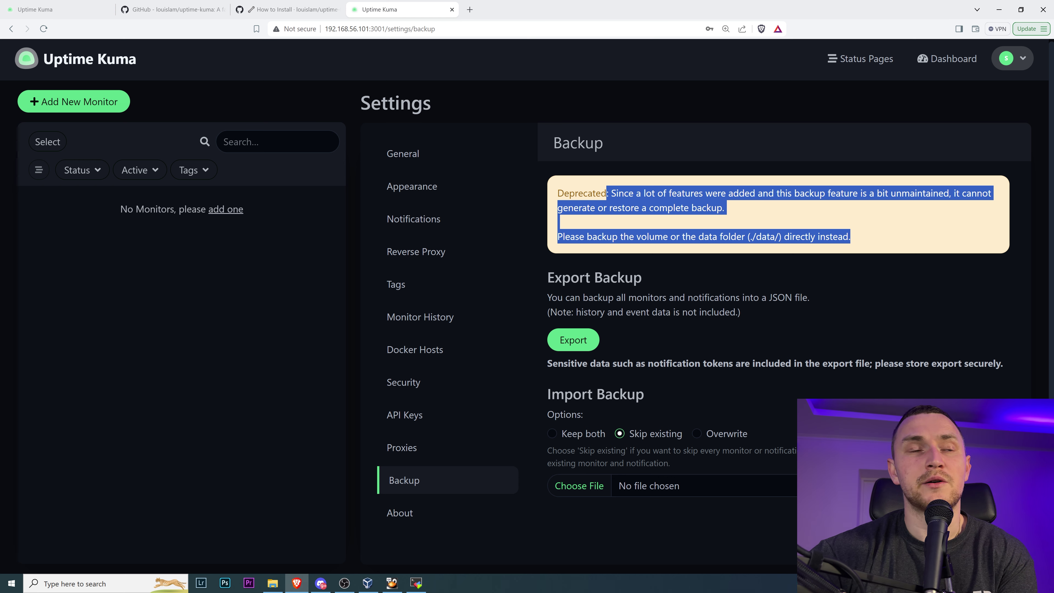
- Highlight './data', view About showing version 1.23.13, then return to the empty dashboard
left_click_drag(742, 236, 774, 236)
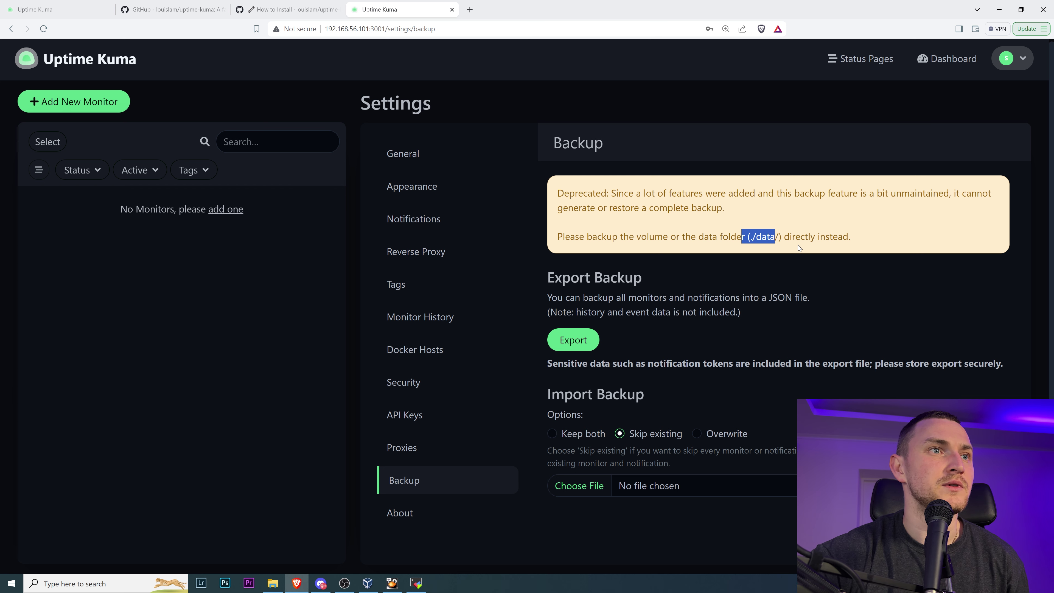
left_click(438, 513)
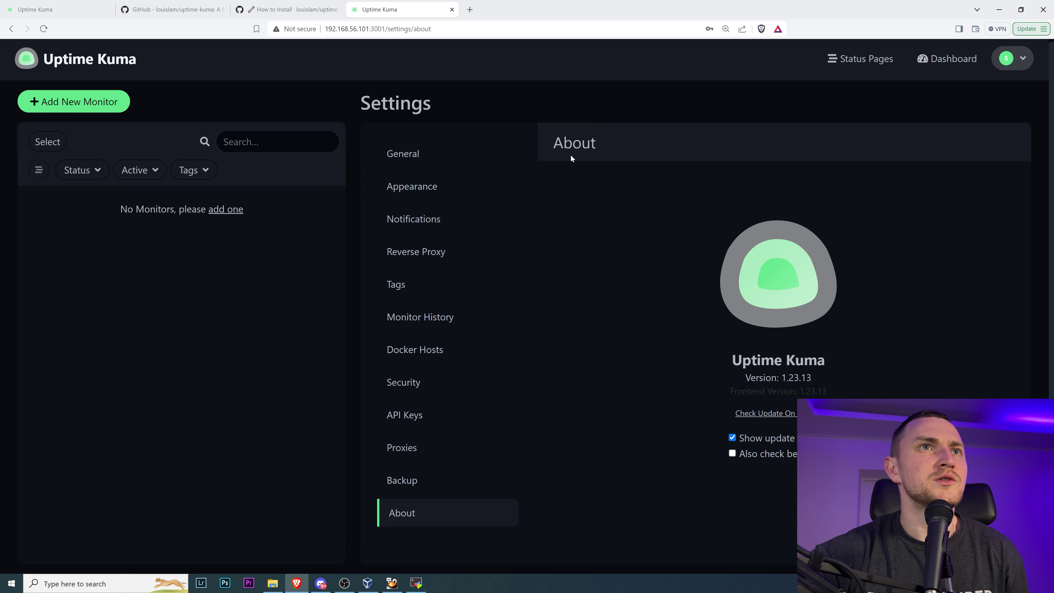
left_click(944, 66)
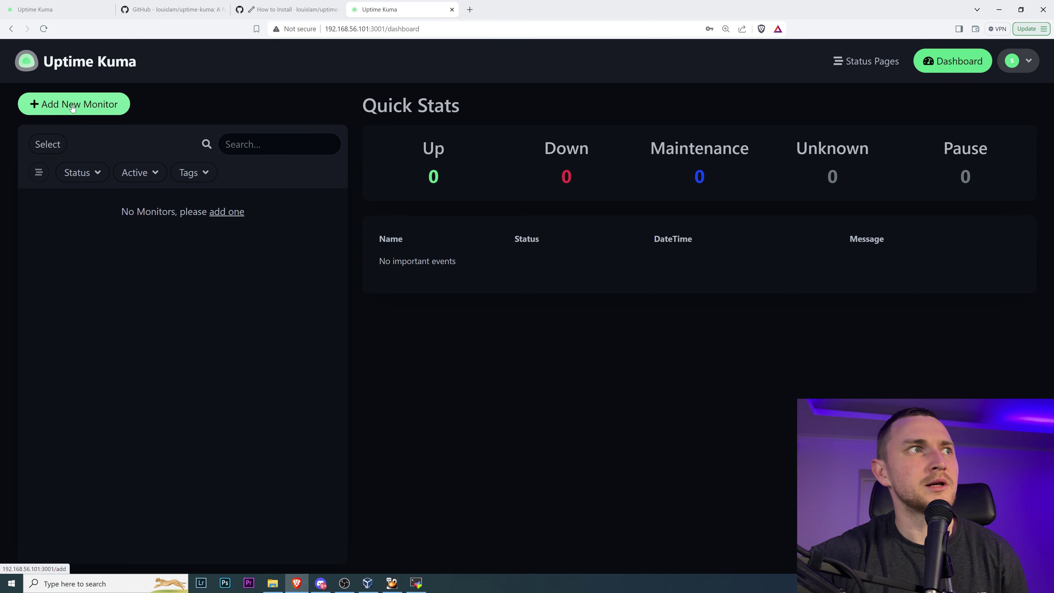
- Start a new monitor, defaulting to HTTP(s) with My Discord Alert on, and browse the Monitor Type list
left_click(65, 109)
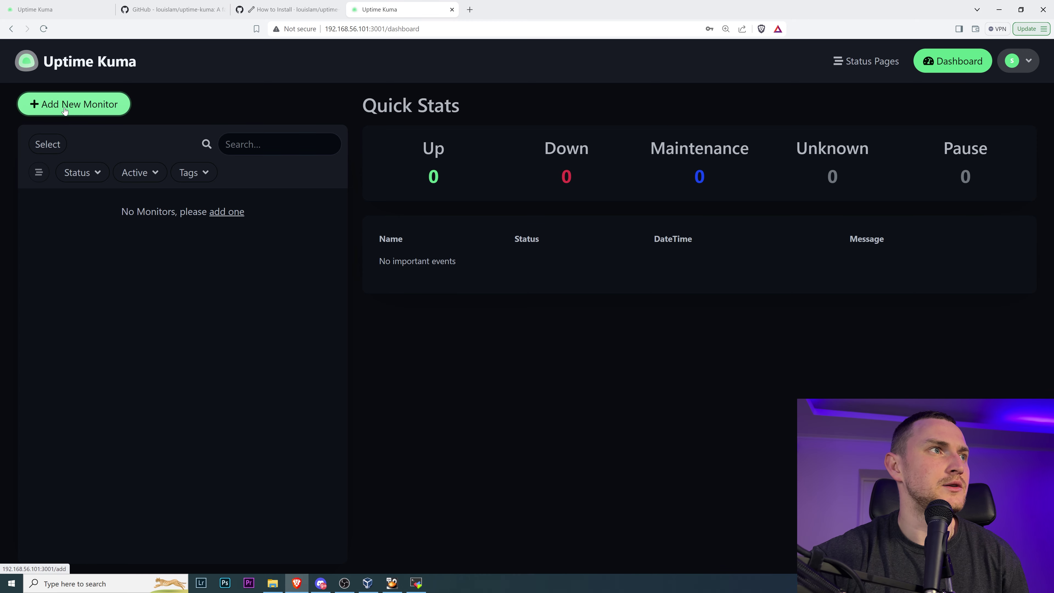
scroll(423, 260, "down", 4)
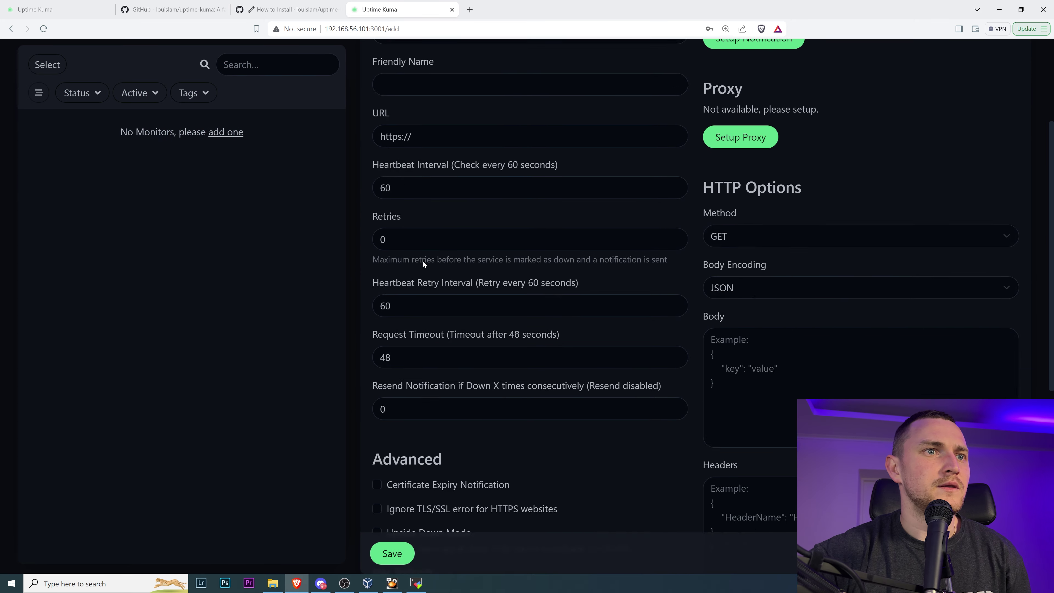
scroll(488, 265, "down", 5)
scroll(488, 266, "up", 8)
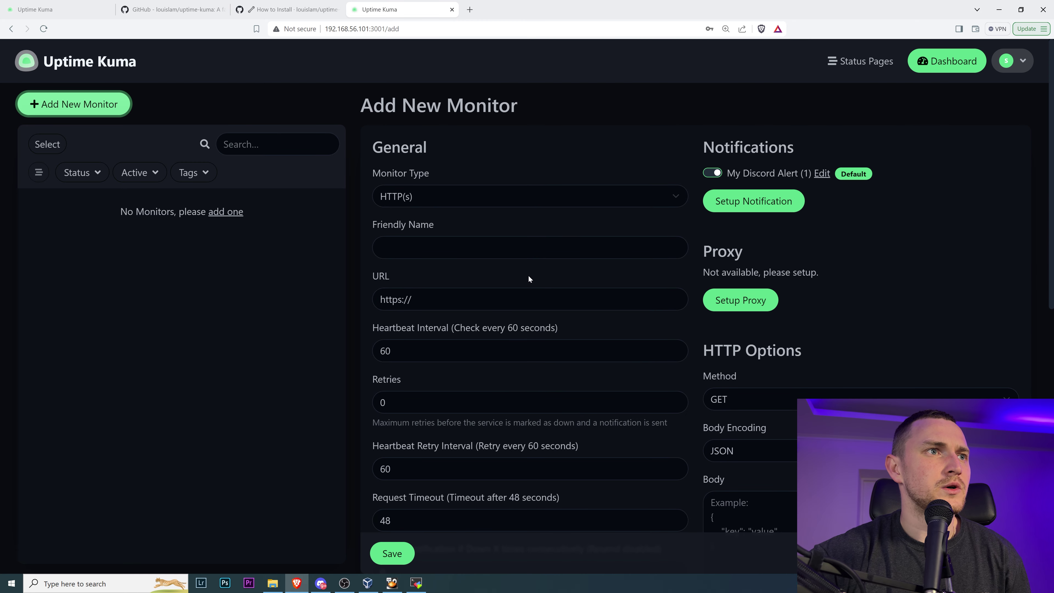
left_click(458, 197)
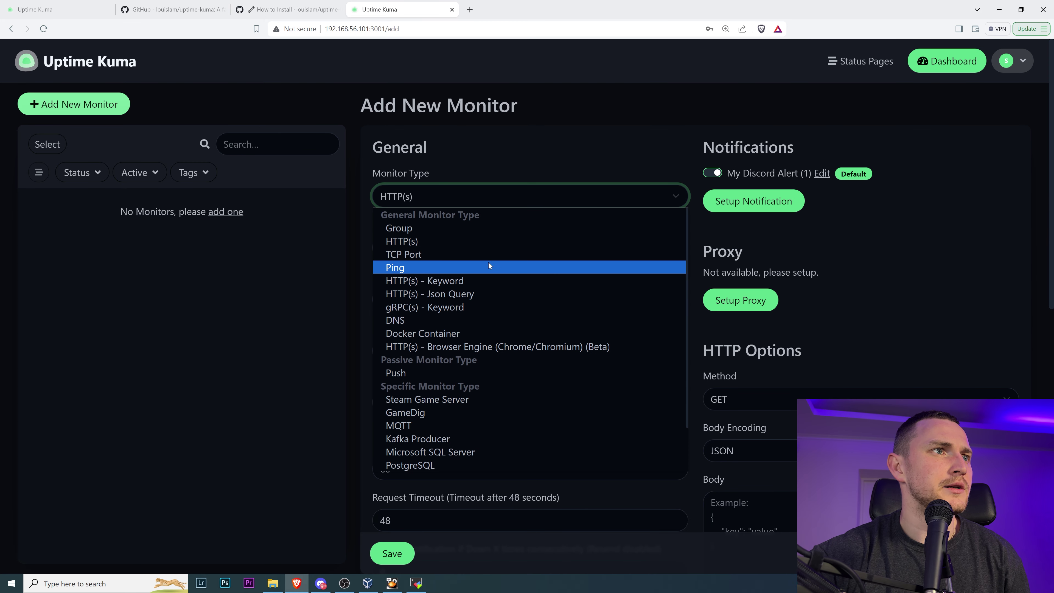
scroll(489, 262, "down", 2)
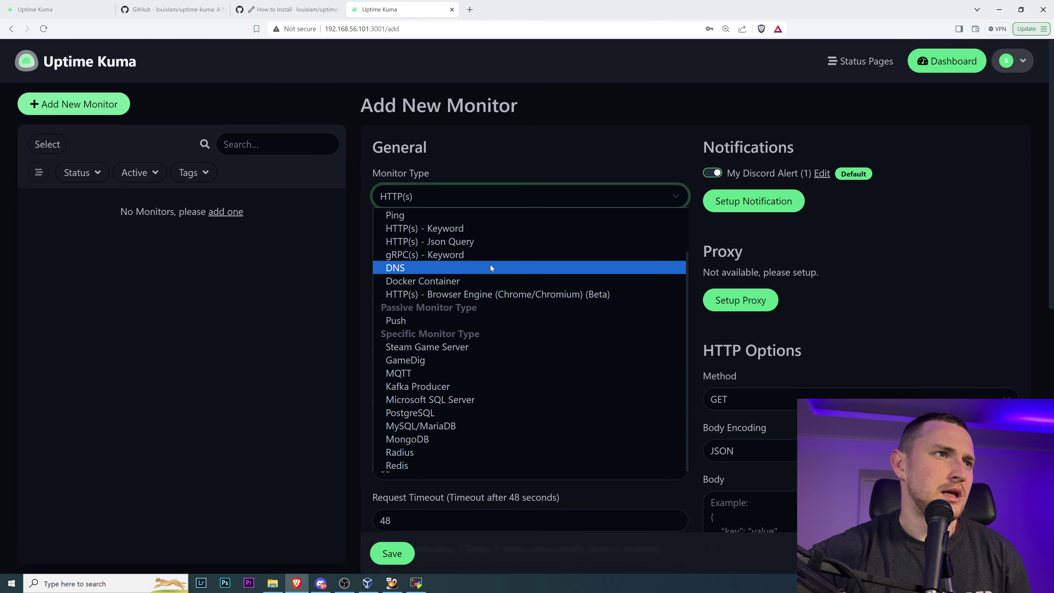
scroll(487, 269, "up", 2)
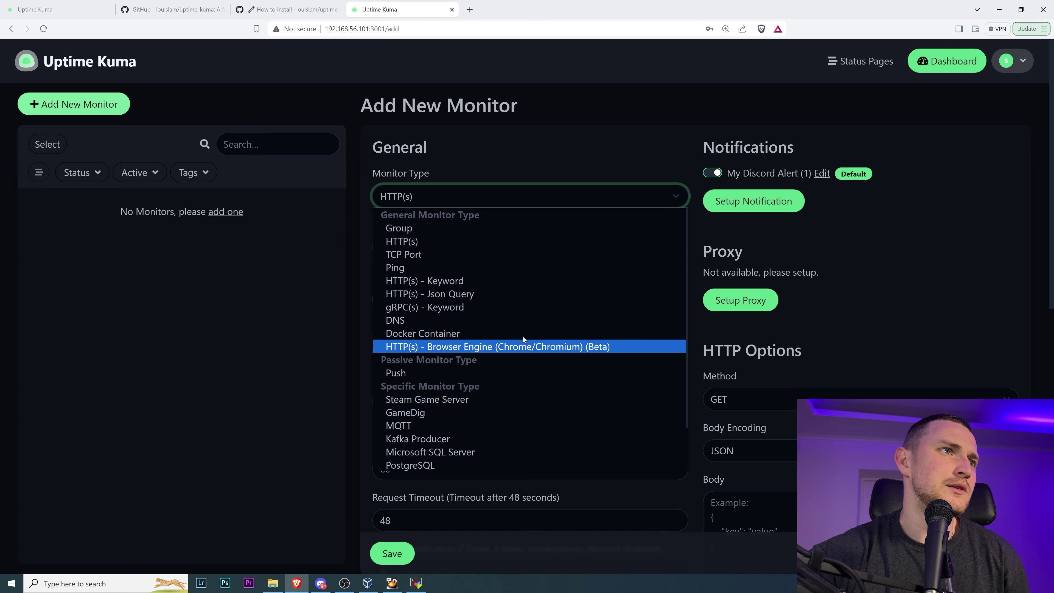
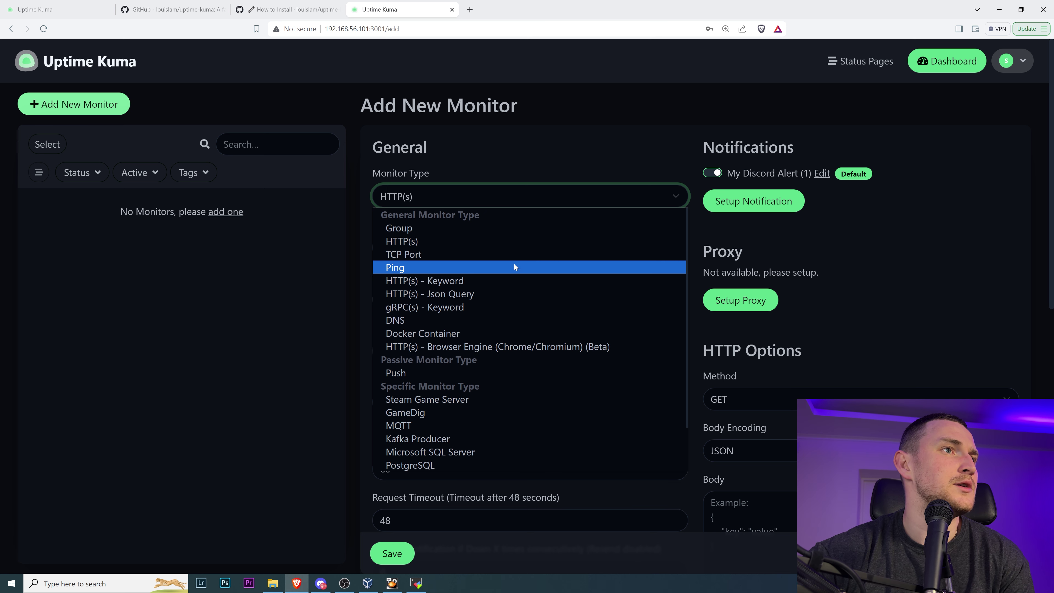
left_click(505, 243)
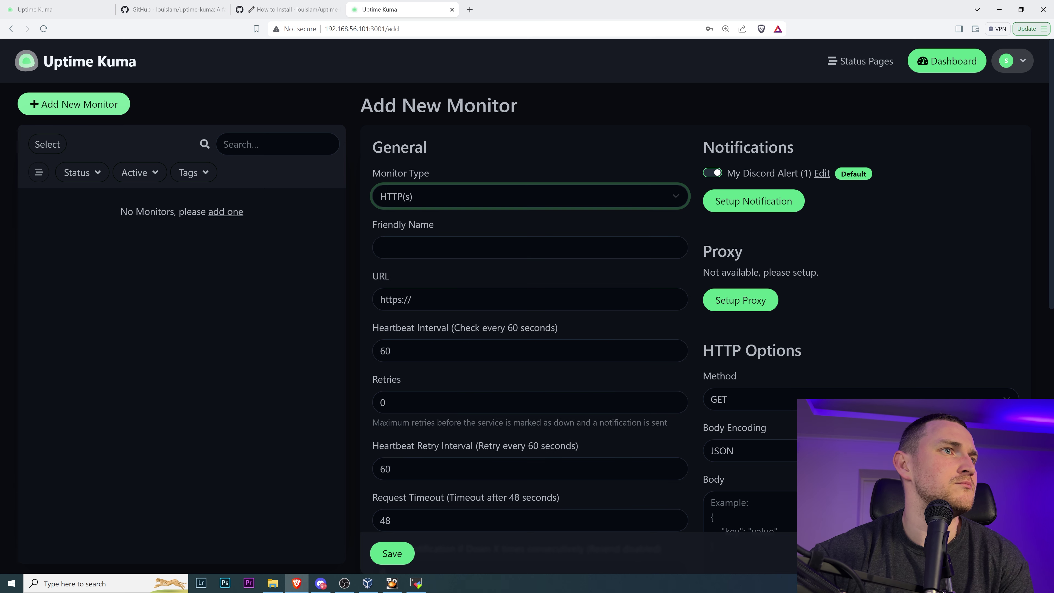
left_click(429, 248)
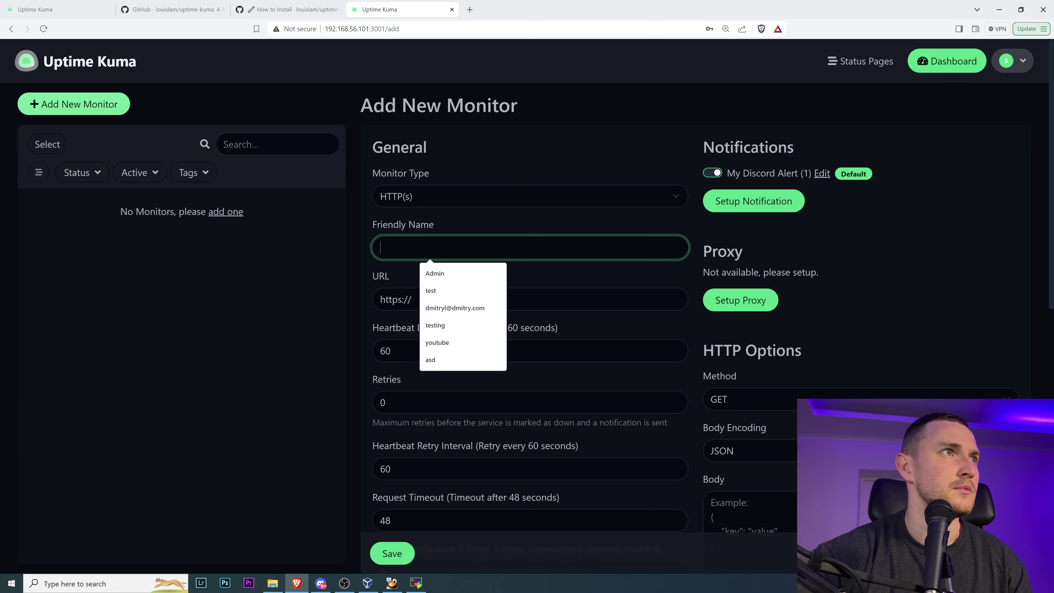
left_click(77, 12)
left_click(323, 29)
key("ctrl+c")
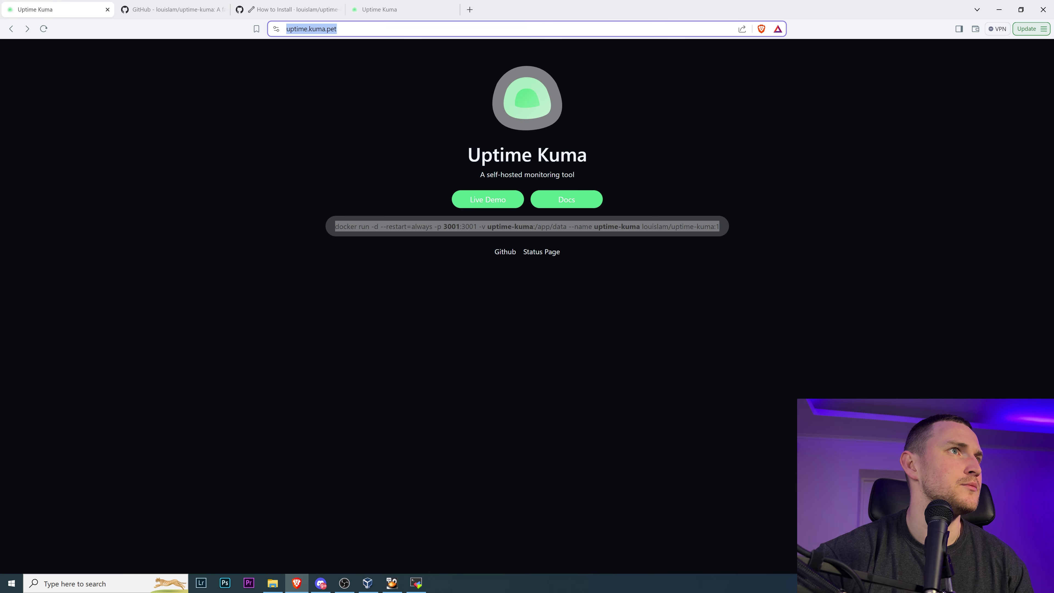
left_click(379, 9)
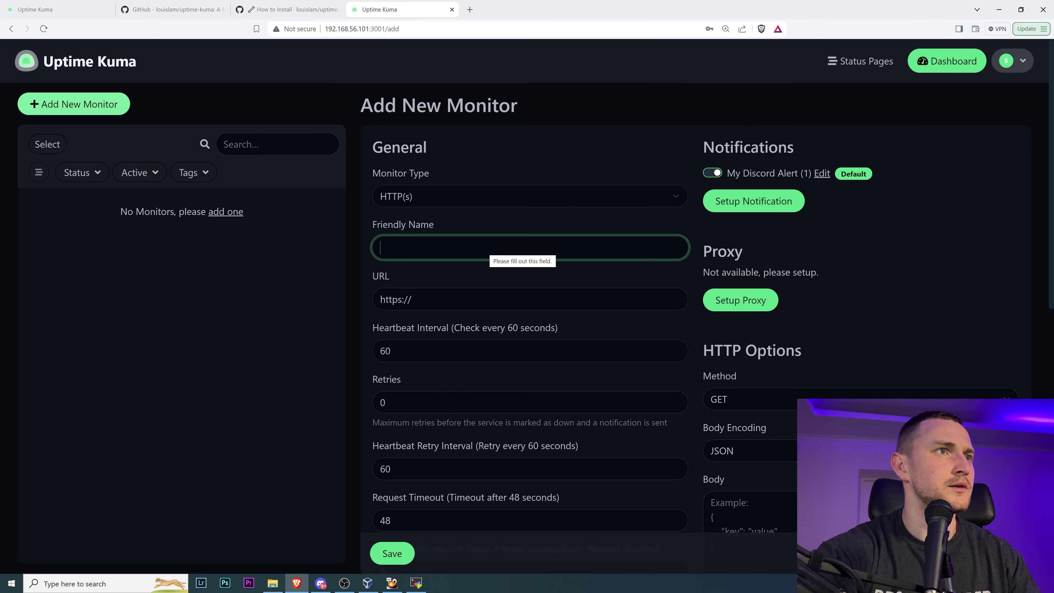
type("Uptime Kuma ")
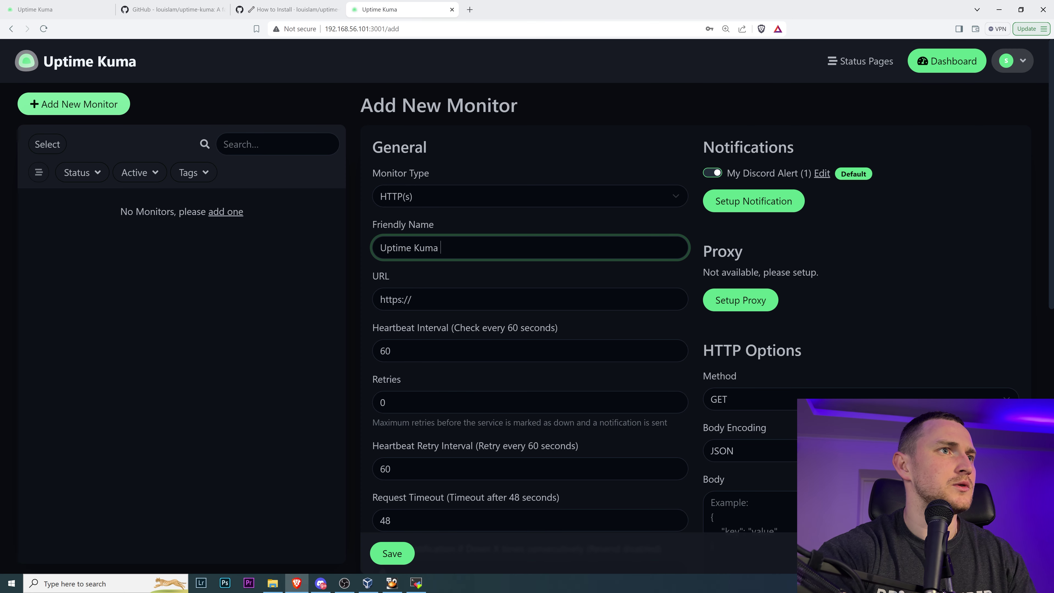
type("WEB")
key("Tab")
key("ctrl+v")
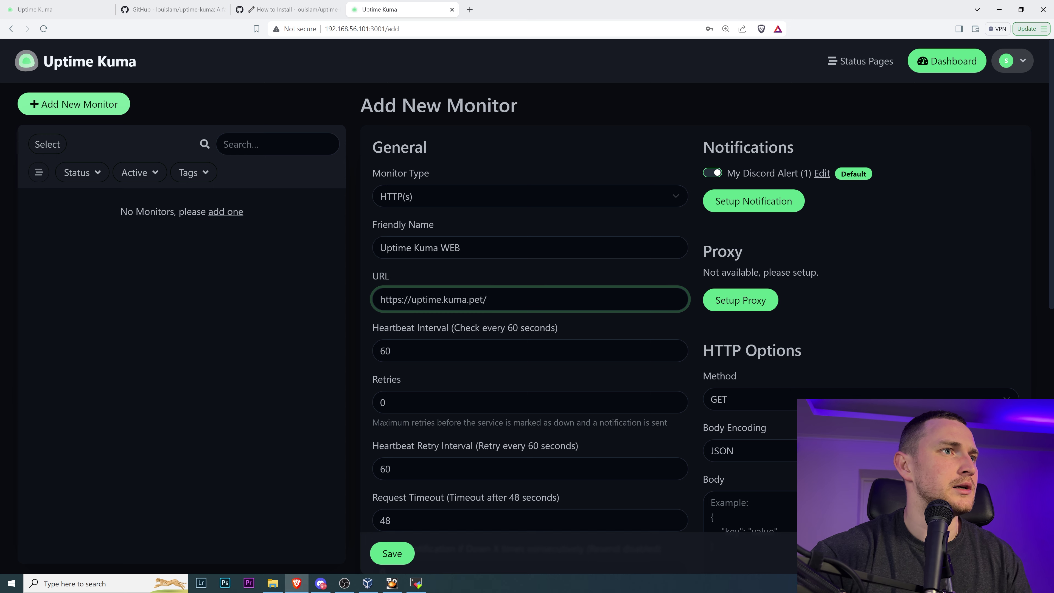
scroll(467, 282, "down", 2)
key("Tab")
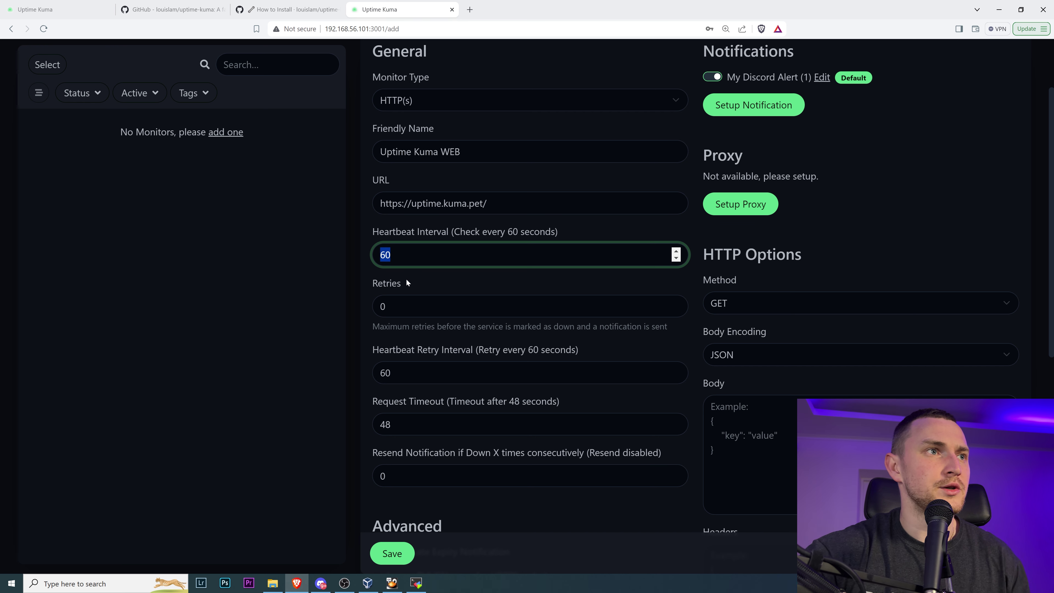
- Set the heartbeat interval to 20 seconds and retries to 1
type("20")
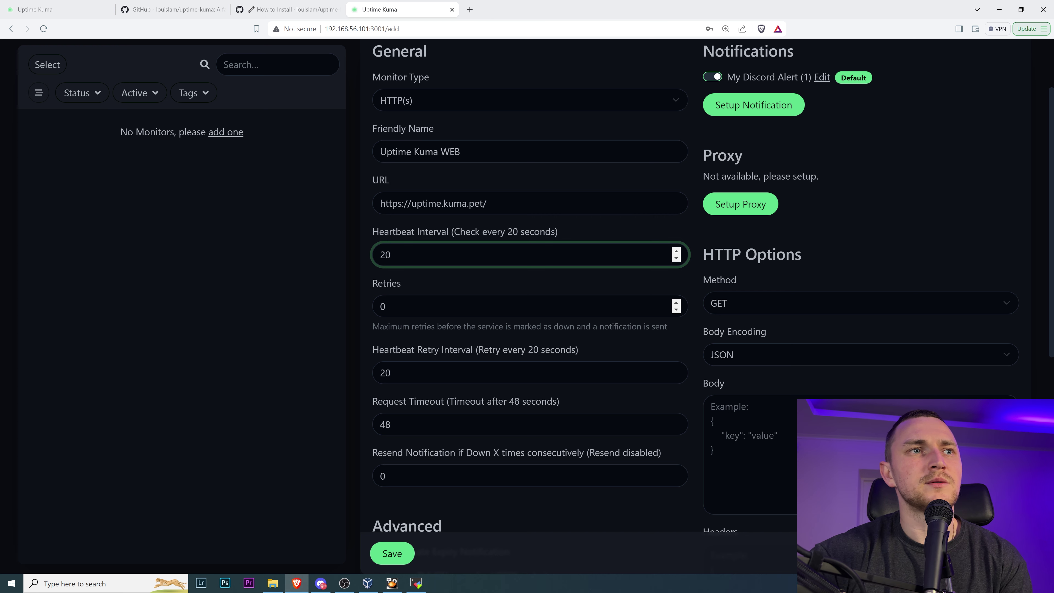
key("Tab")
type("1")
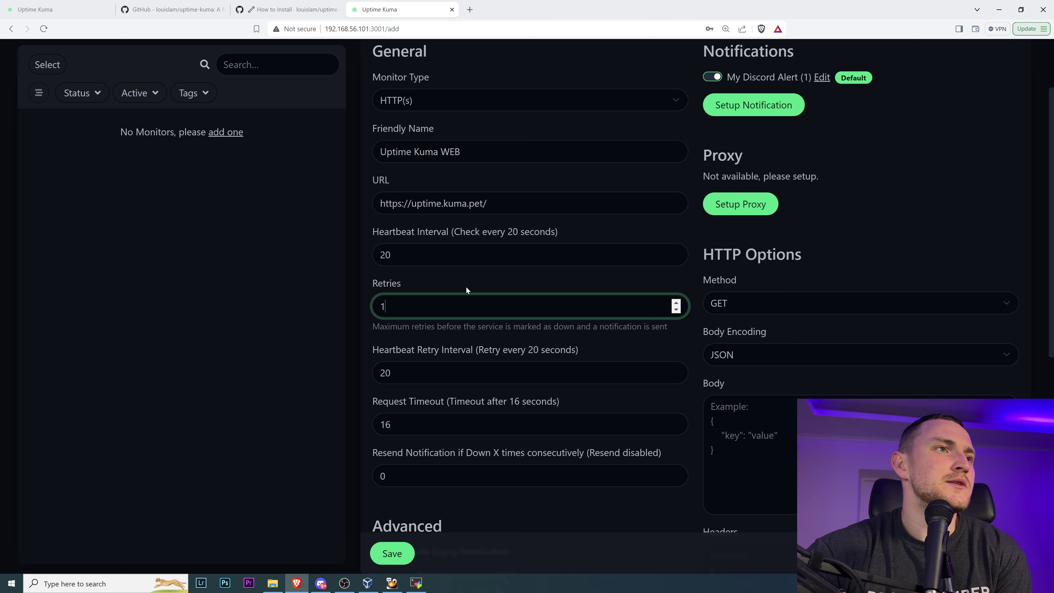
scroll(670, 328, "down", 2)
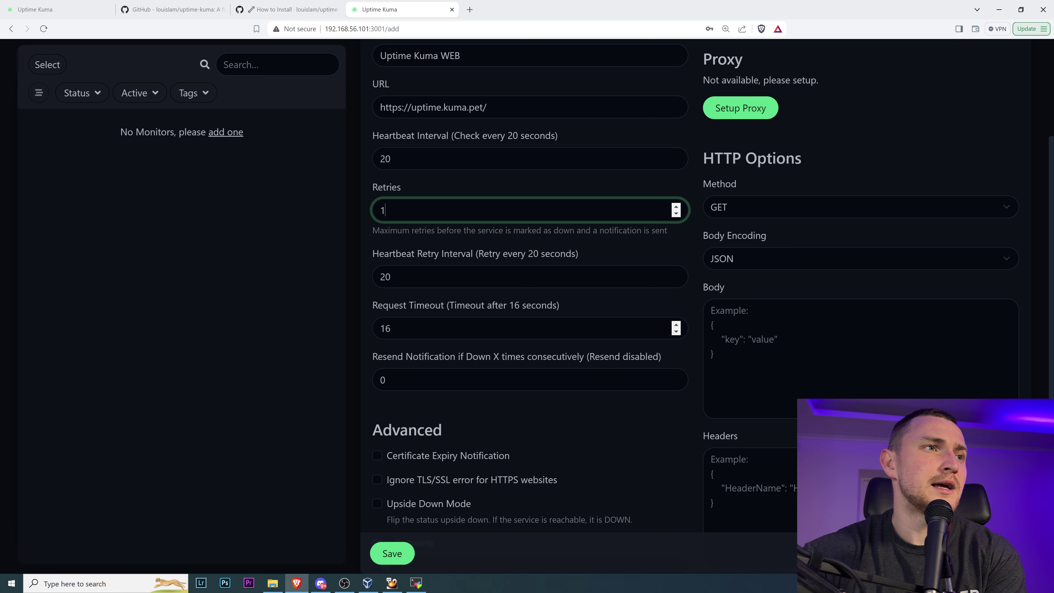
scroll(527, 330, "down", 1)
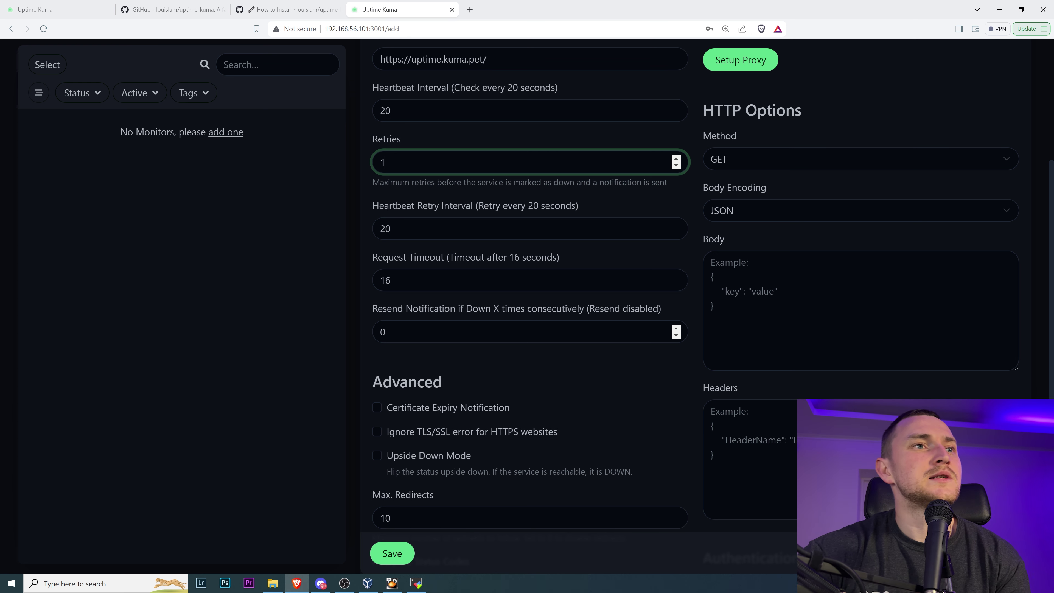
scroll(610, 321, "down", 2)
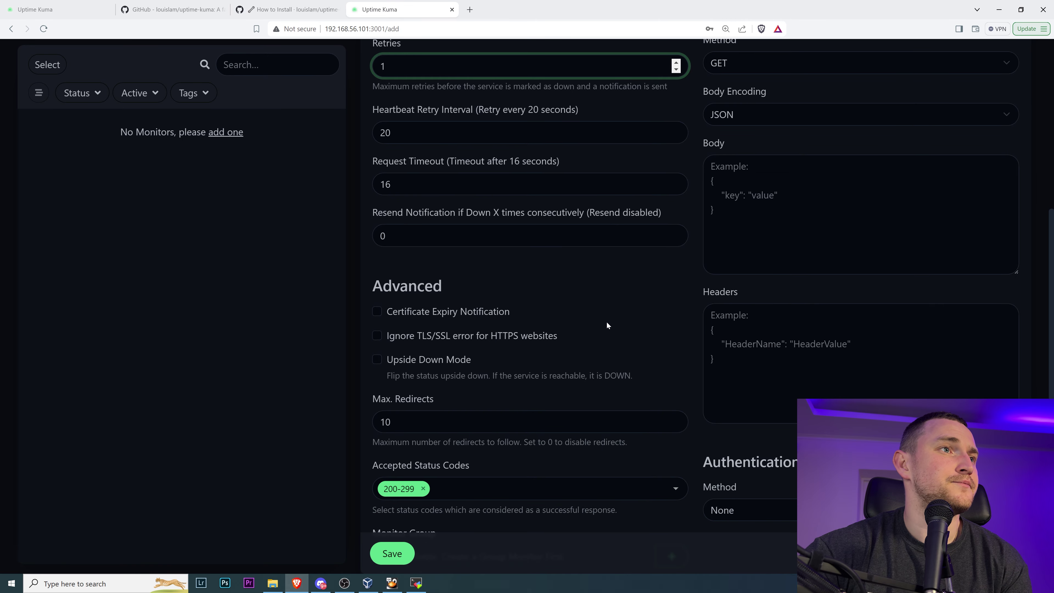
- Tick Certificate Expiry Notification and check uptime.kuma.pet's certificate expiry date in the browser
left_click(422, 314)
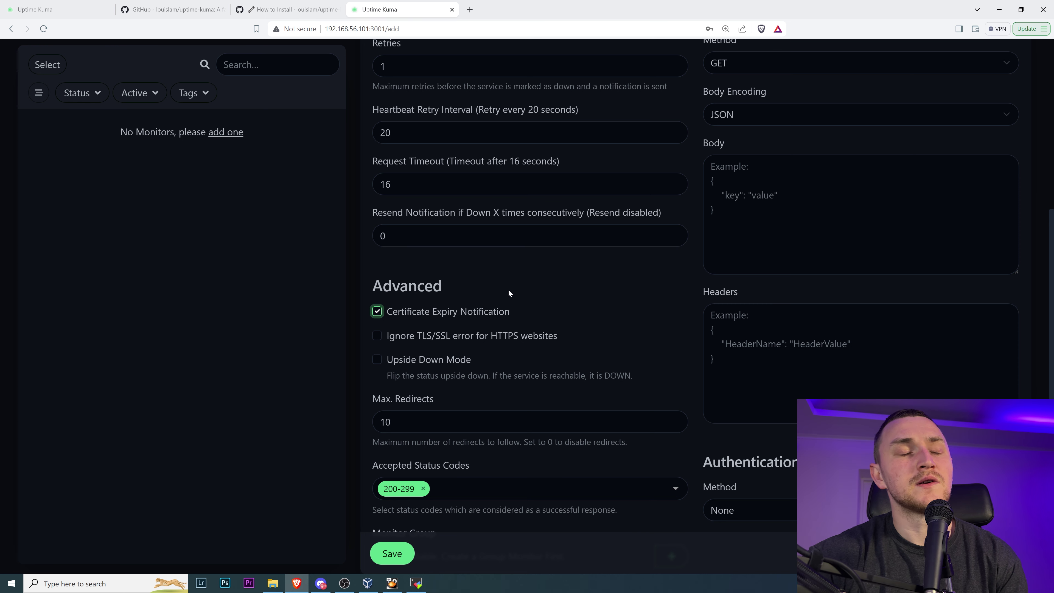
left_click(56, 6)
left_click(359, 29)
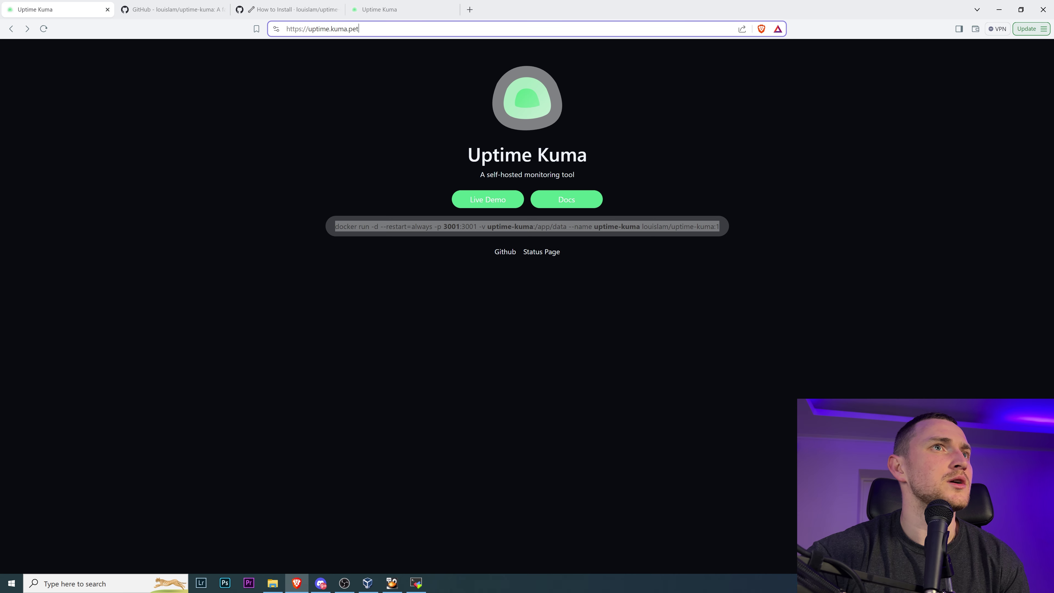
left_click(322, 74)
left_click(276, 29)
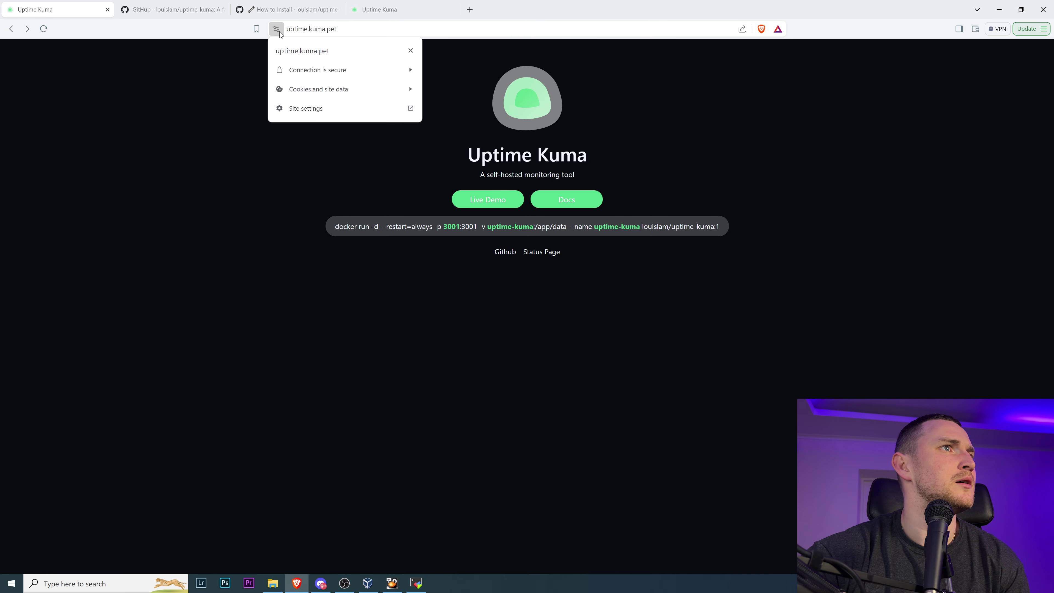
left_click(351, 66)
left_click(335, 133)
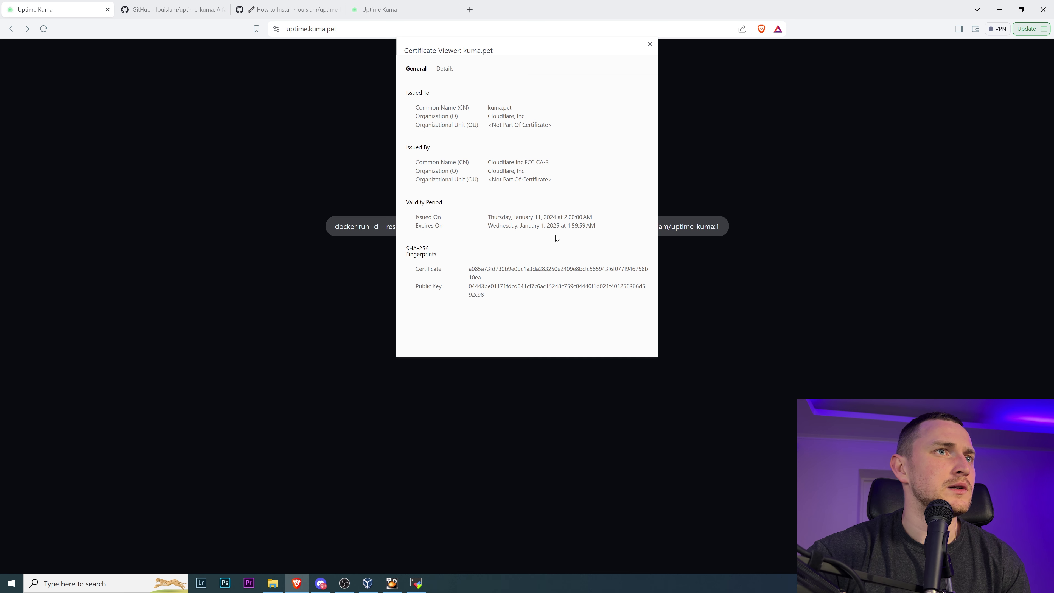
left_click_drag(514, 226, 570, 230)
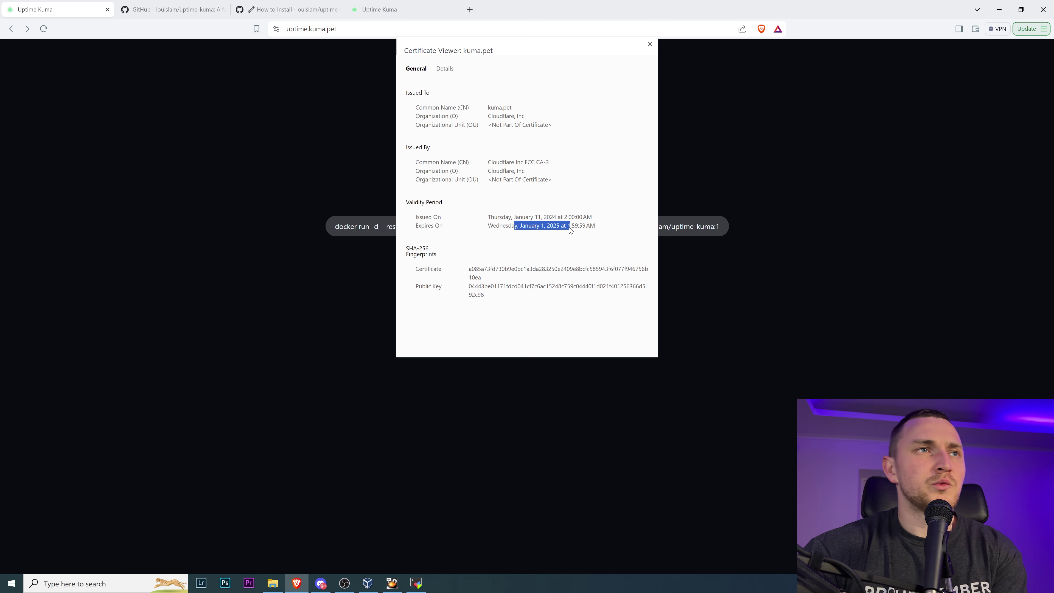
left_click(650, 45)
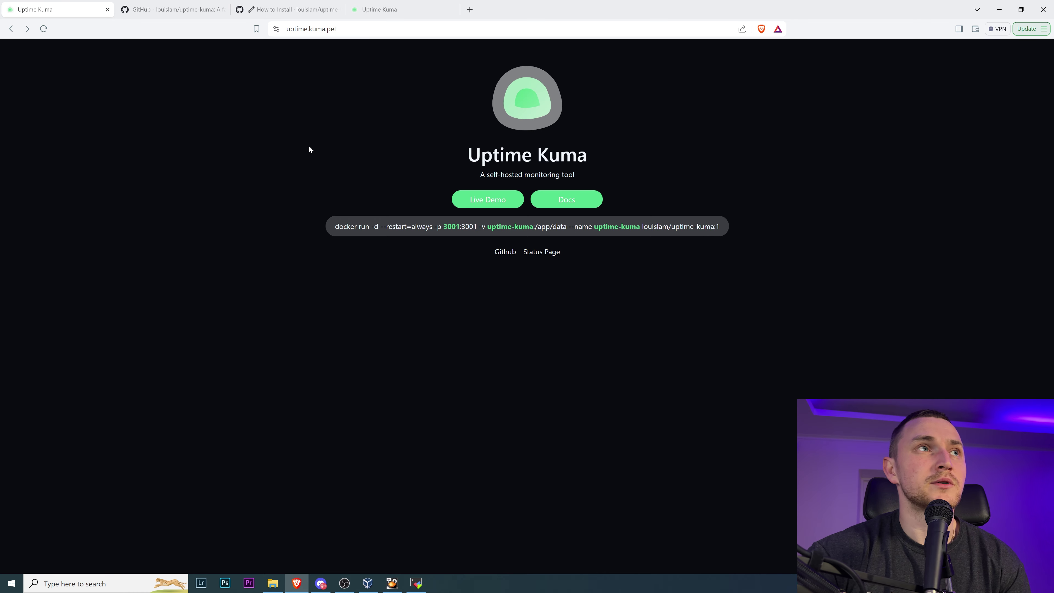
left_click(379, 9)
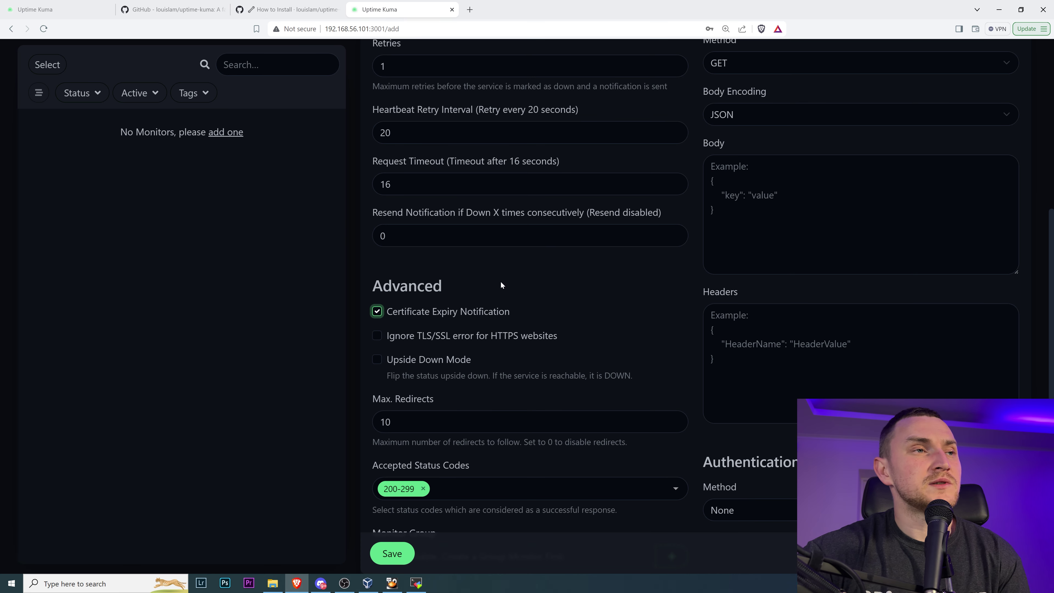
scroll(525, 300, "down", 3)
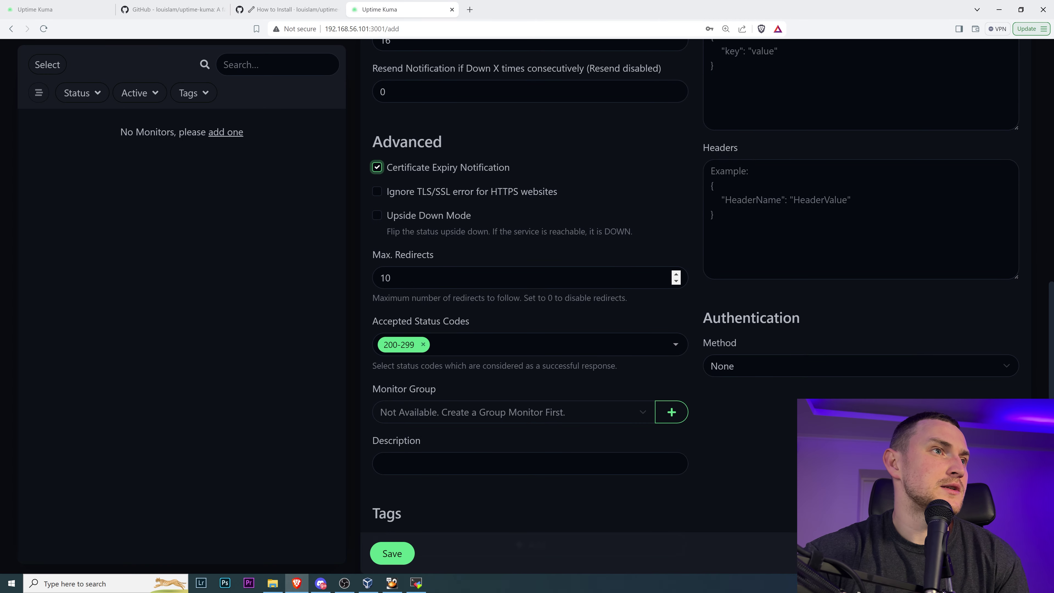
scroll(429, 245, "down", 1)
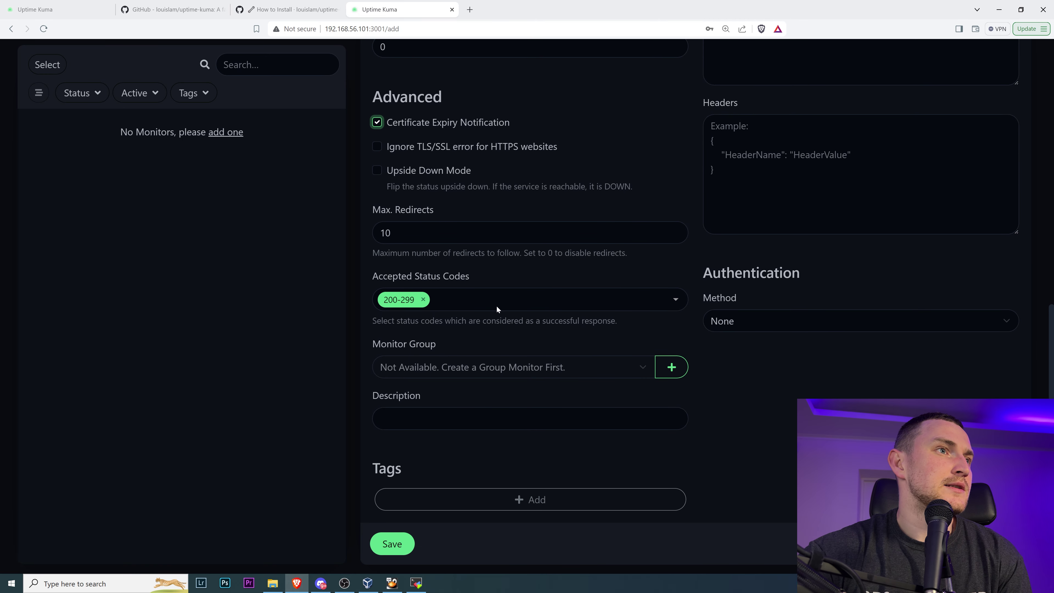
left_click(640, 303)
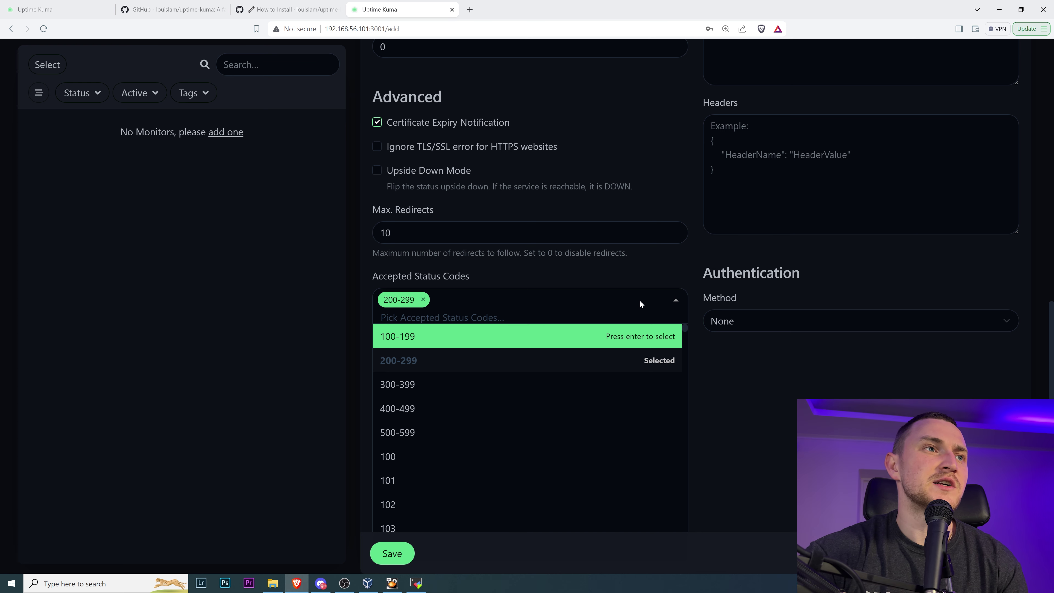
left_click(471, 11)
type("http codes")
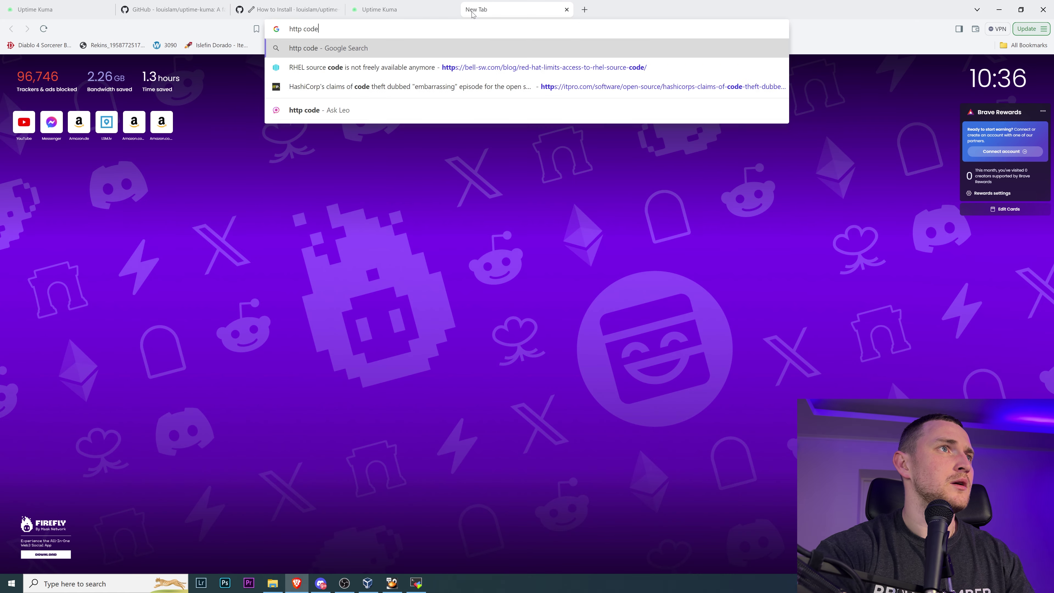
key("Return")
left_click(254, 212)
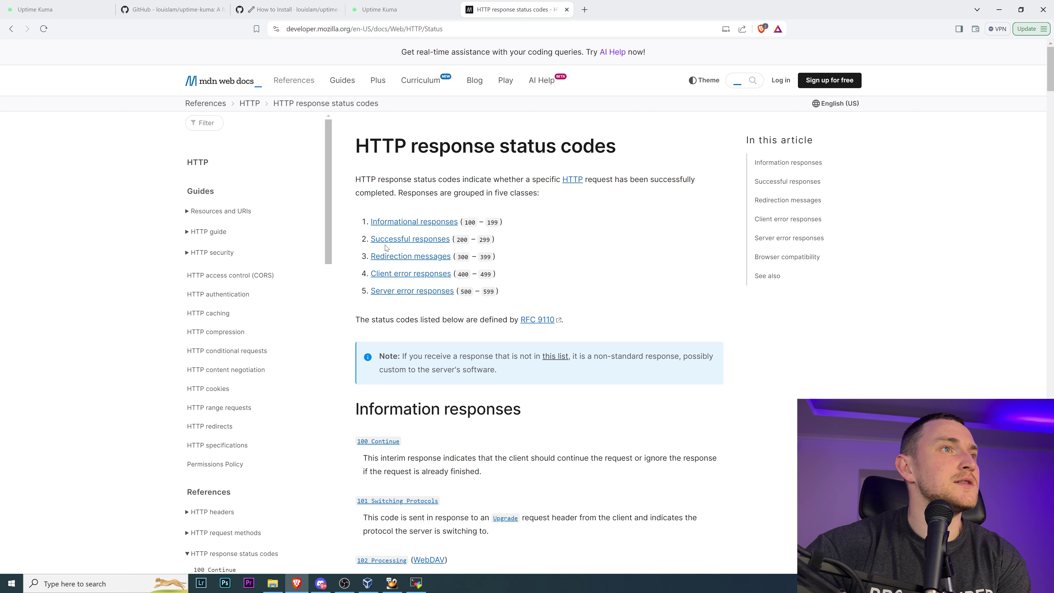
left_click_drag(367, 244, 515, 241)
left_click(533, 245)
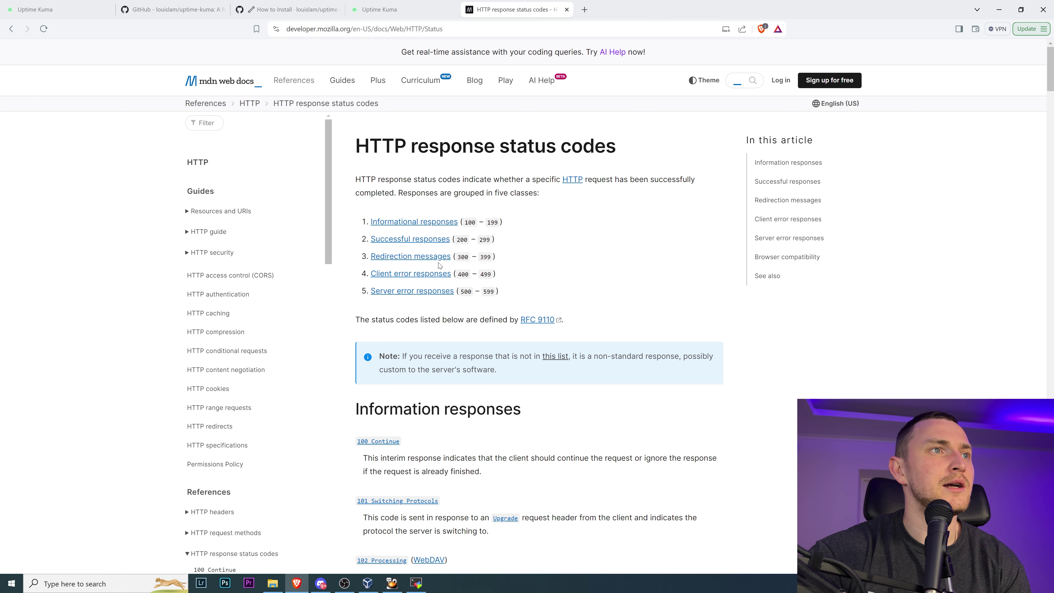
left_click(417, 239)
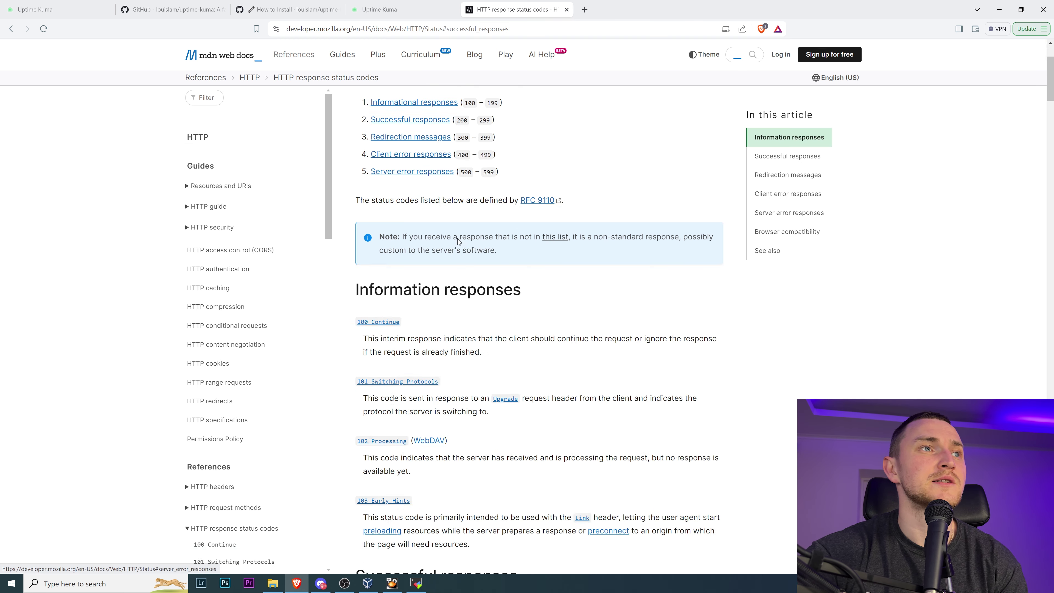
left_click(379, 9)
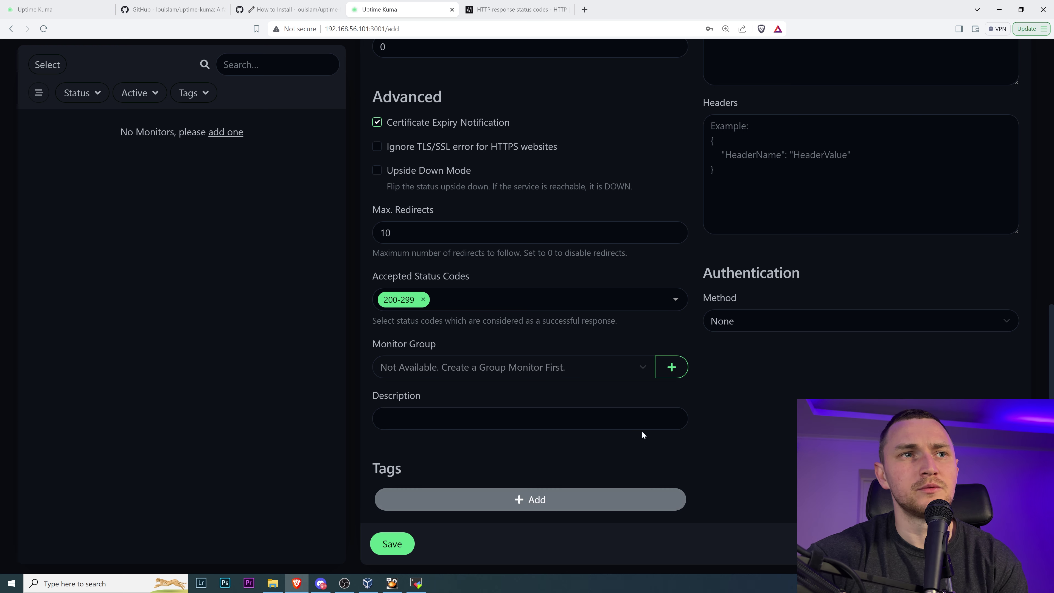
- Open the tag dialog and name a new tag 'Websites'
left_click(517, 501)
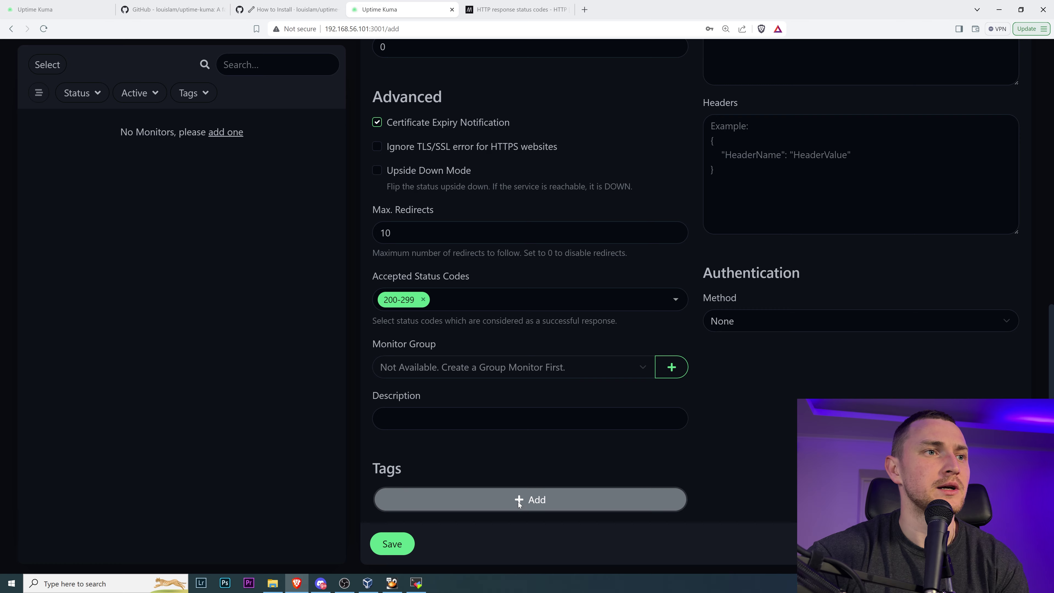
left_click(468, 265)
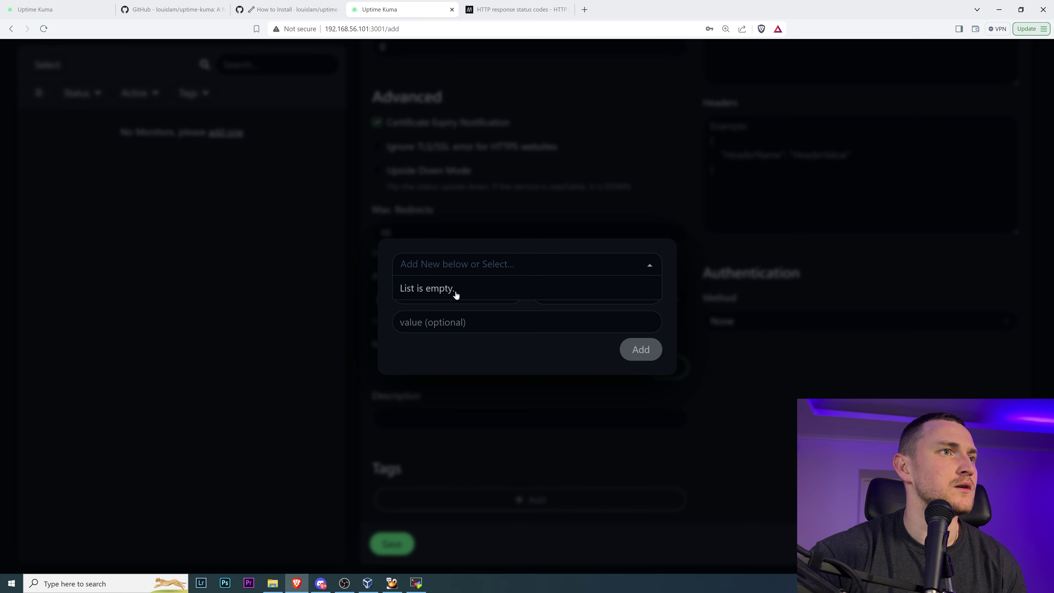
left_click(391, 308)
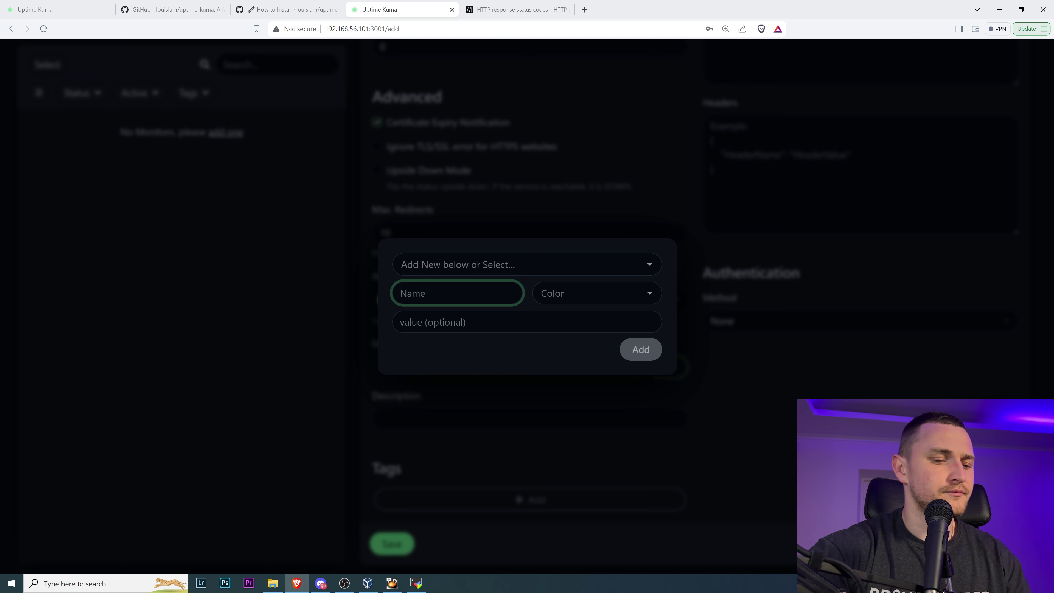
type("Serve")
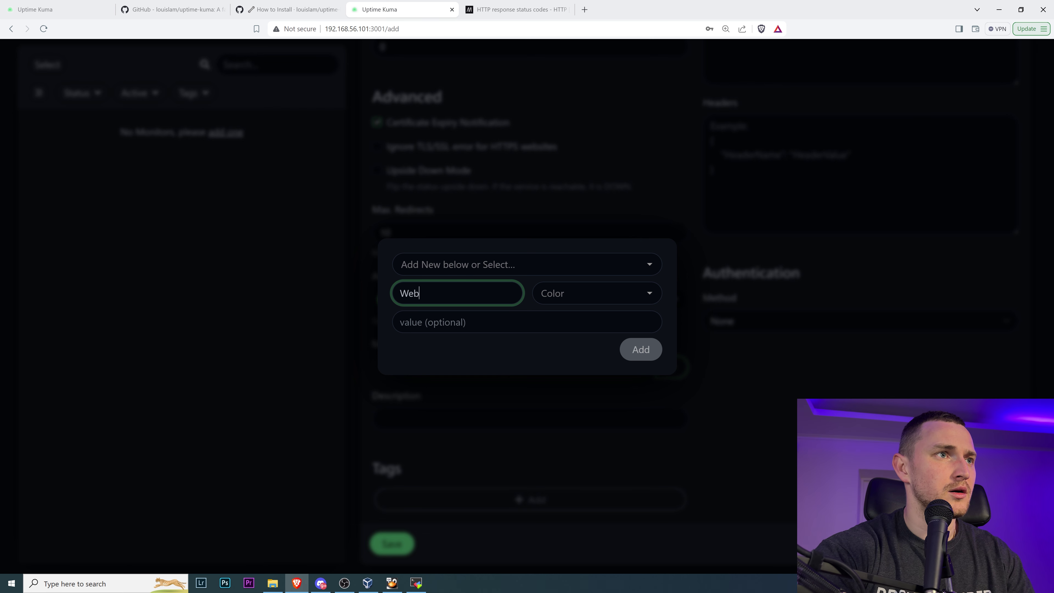
key("ctrl+a")
type("Service")
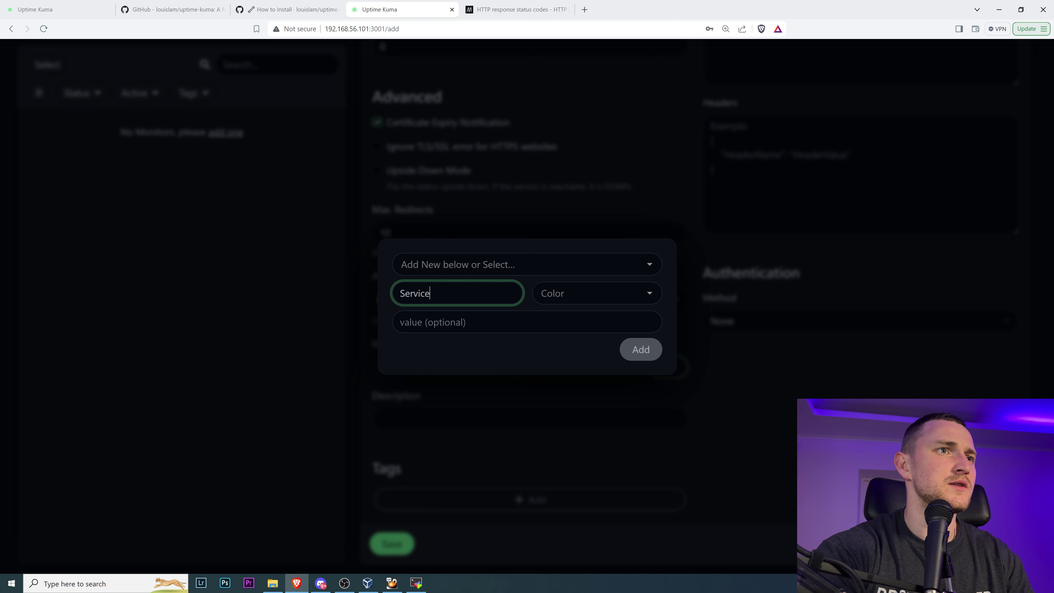
key("BackSpace")
key("BackSpace")
key("BackSpace")
key("BackSpace")
key("BackSpace")
key("BackSpace")
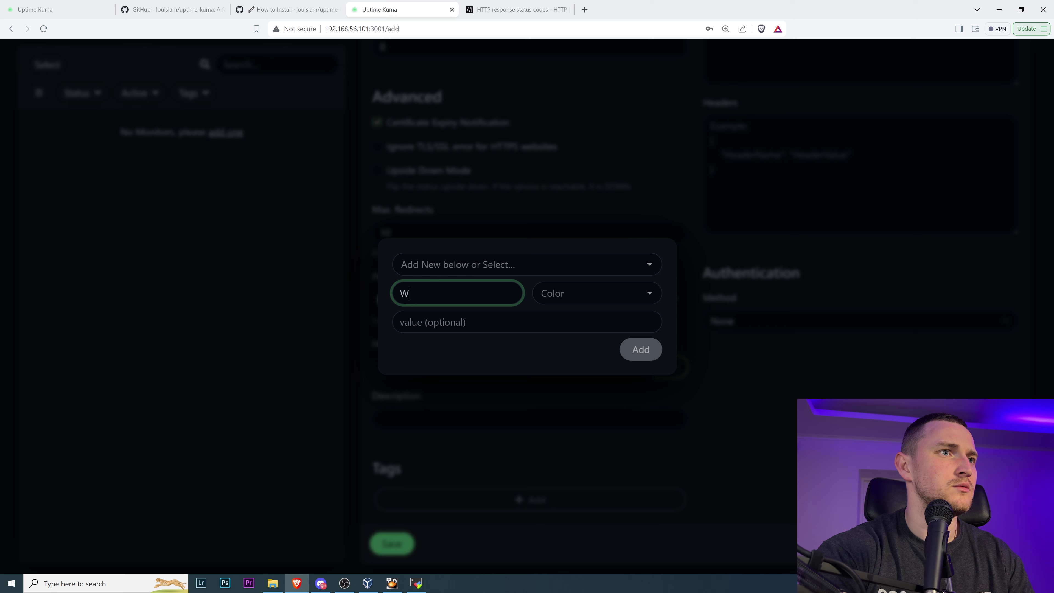
key("BackSpace")
type("Serv")
key("ctrl+a")
type("Websited")
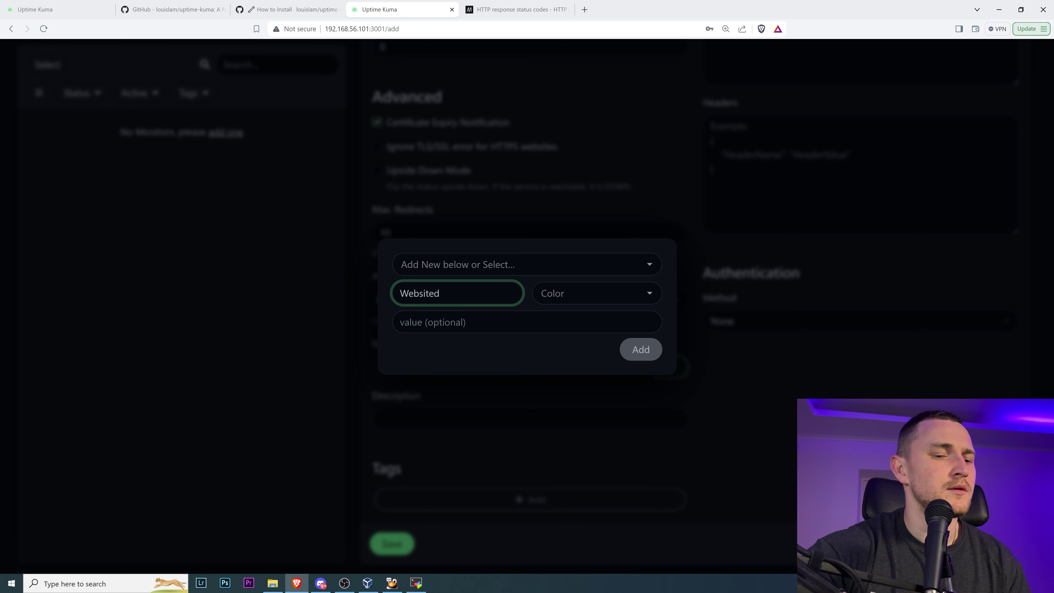
key("BackSpace")
type("s")
- Choose Blue as the tag colour and add the Websites tag to the monitor
left_click(593, 293)
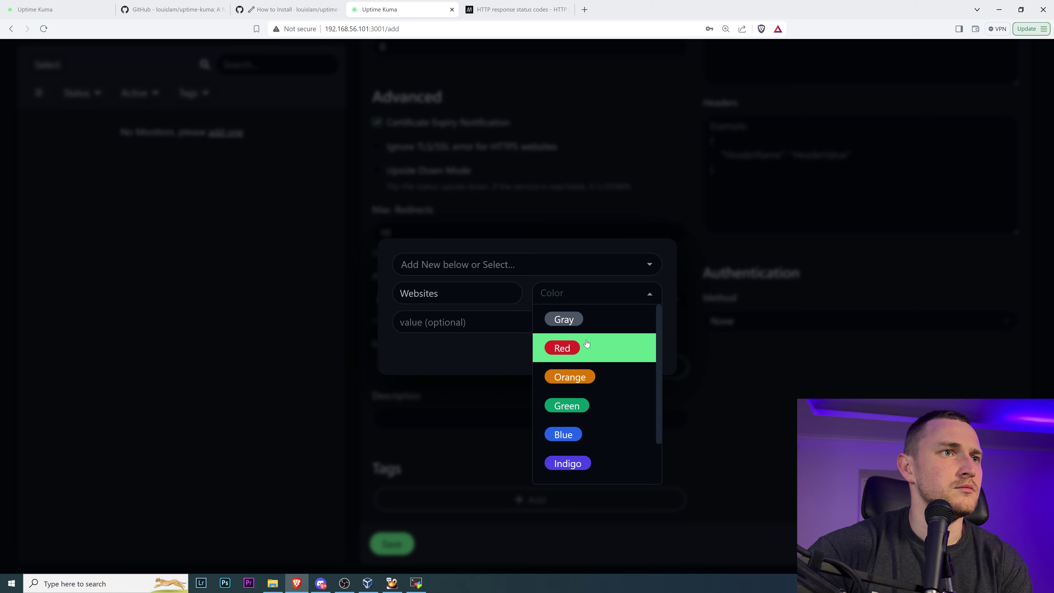
left_click(602, 434)
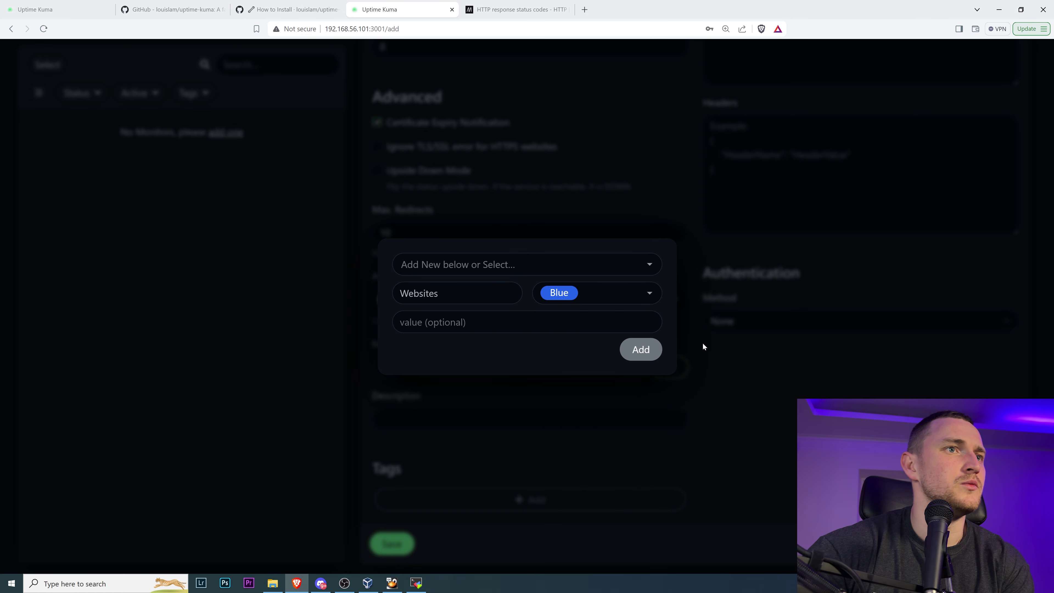
left_click(640, 349)
scroll(515, 476, "down", 1)
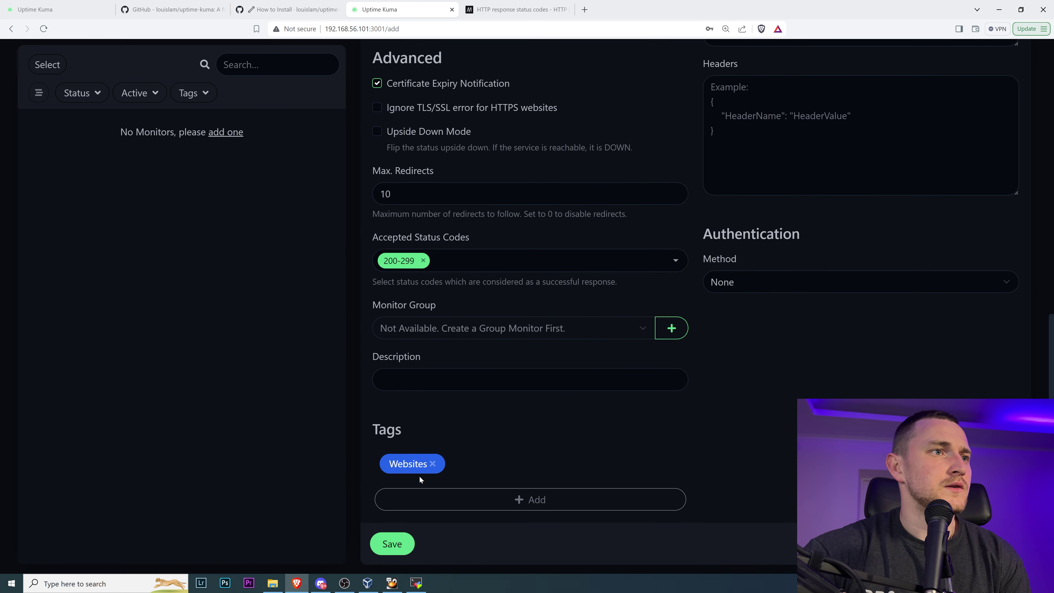
scroll(505, 422, "up", 10)
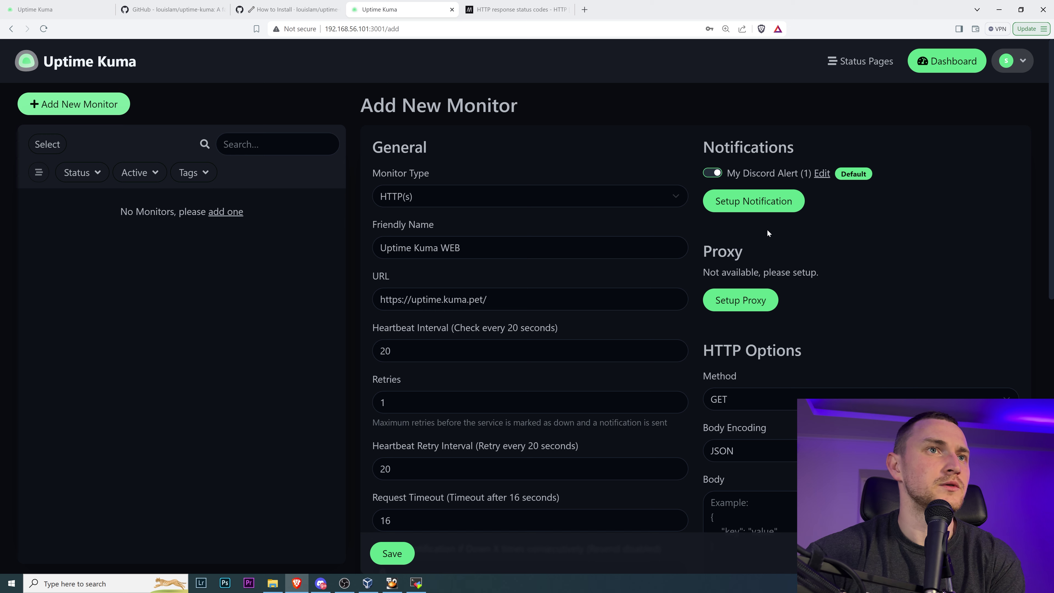
scroll(882, 274, "down", 3)
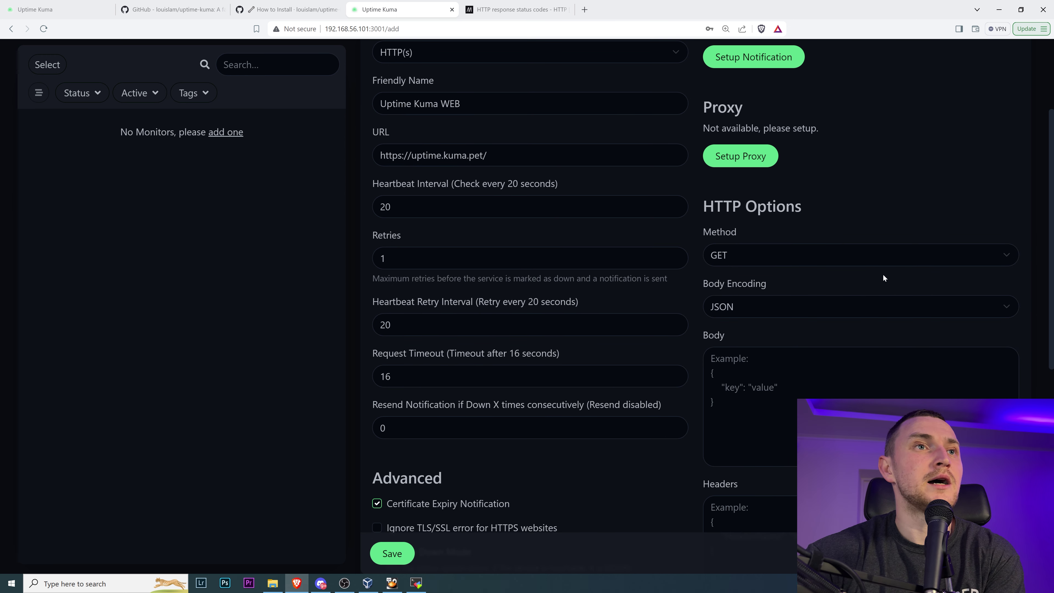
scroll(903, 274, "down", 2)
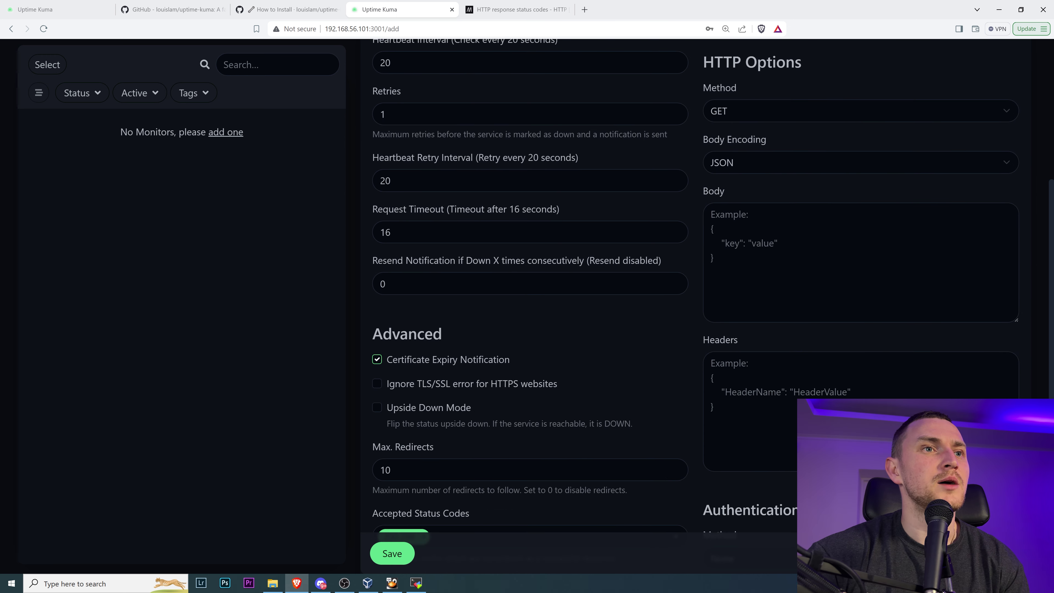
scroll(762, 157, "up", 1)
left_click(763, 159)
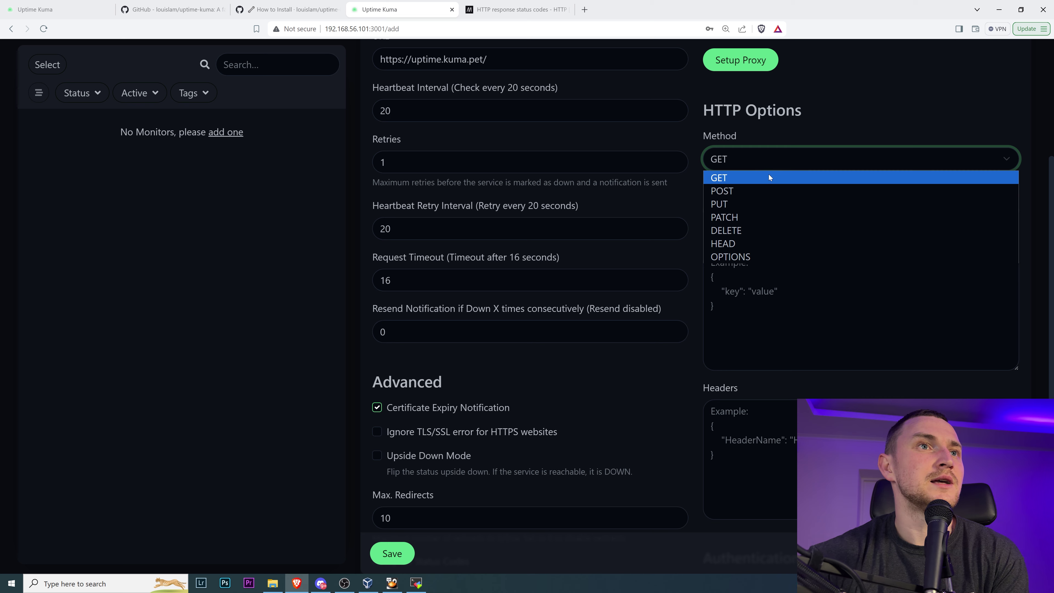
left_click(847, 132)
scroll(906, 139, "down", 7)
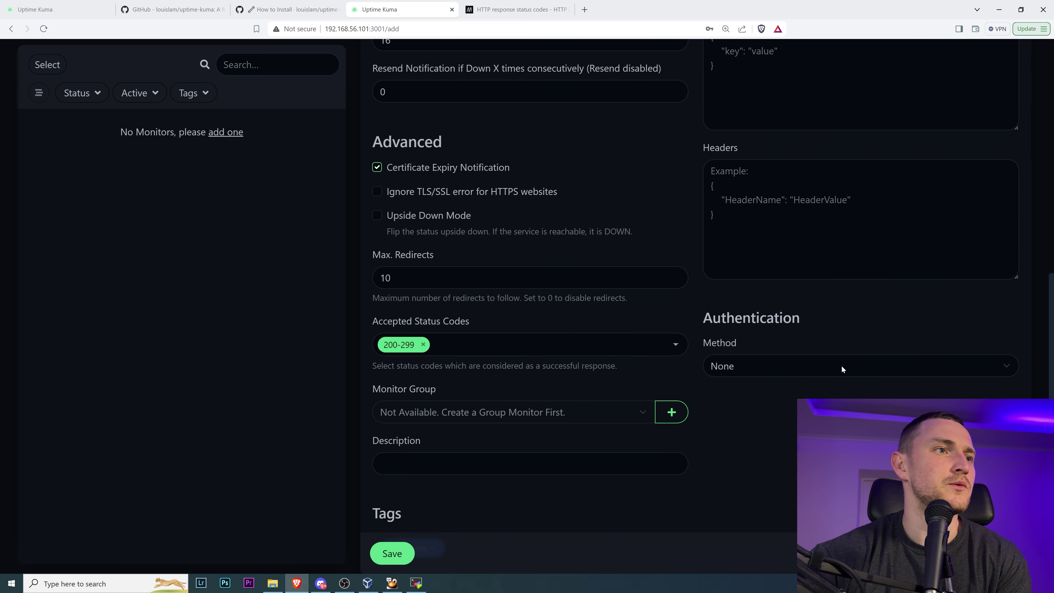
scroll(840, 364, "down", 2)
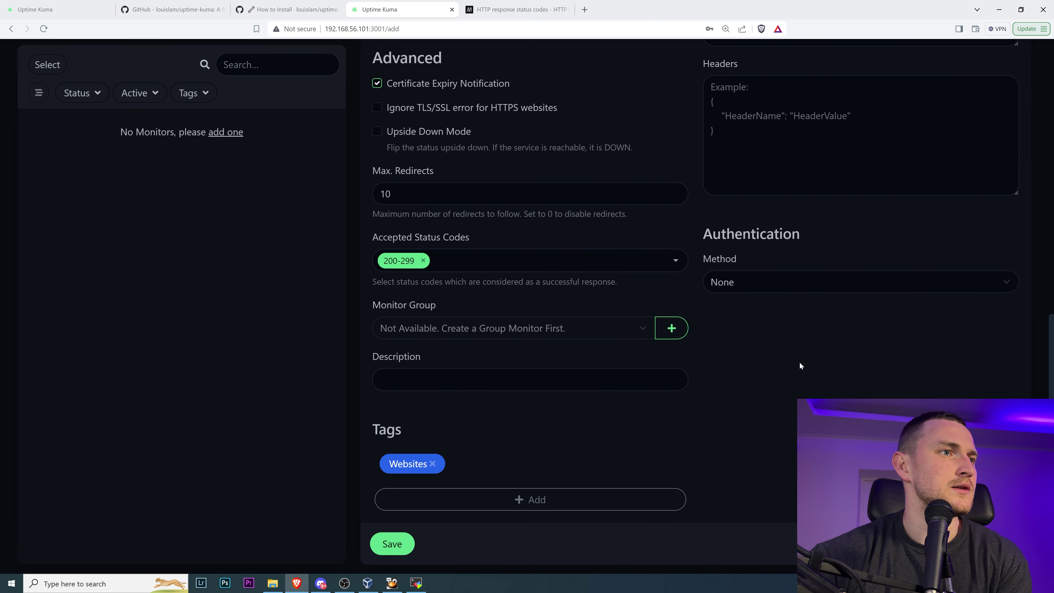
scroll(799, 362, "up", 10)
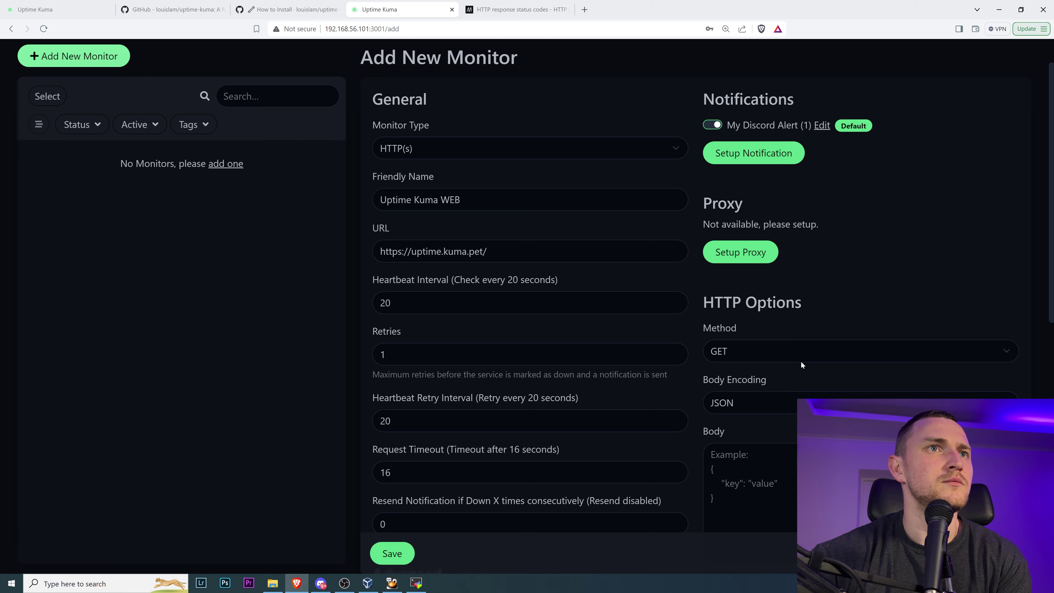
scroll(800, 361, "down", 6)
- Save the Uptime Kuma WEB monitor and review its dashboard reporting Up
left_click(392, 553)
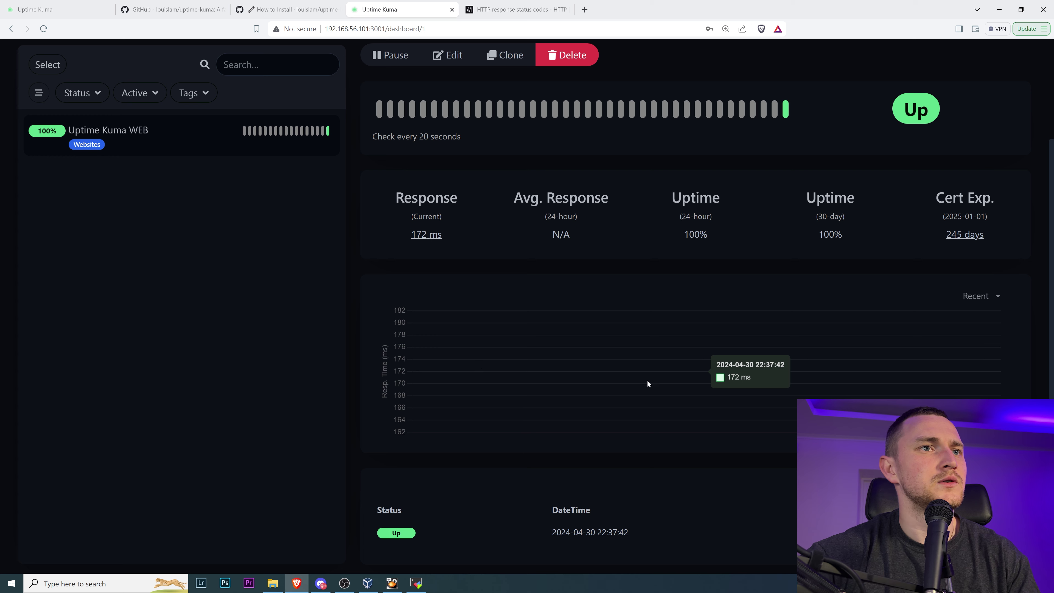
scroll(395, 383, "up", 3)
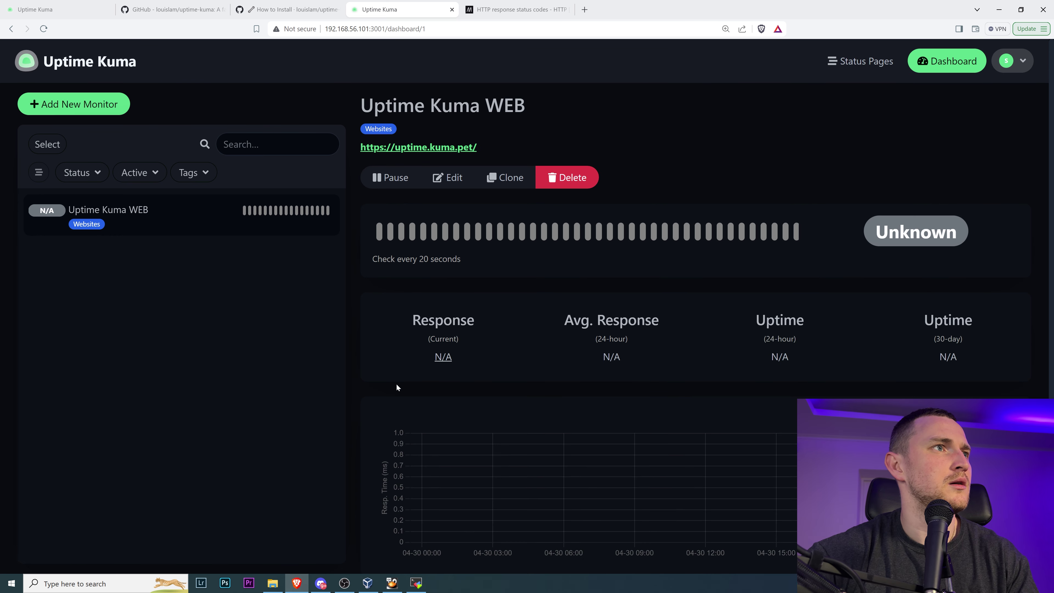
scroll(395, 377, "down", 1)
scroll(395, 378, "down", 2)
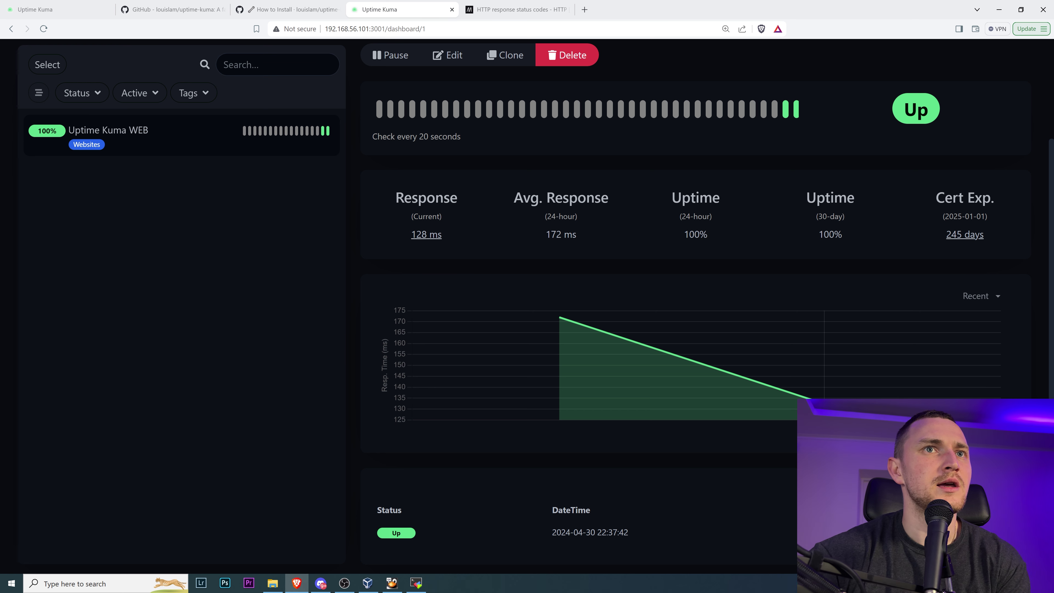
- Highlight the certificate expiry details on the Uptime Kuma WEB dashboard
left_click_drag(935, 196, 1003, 237)
left_click(1001, 238)
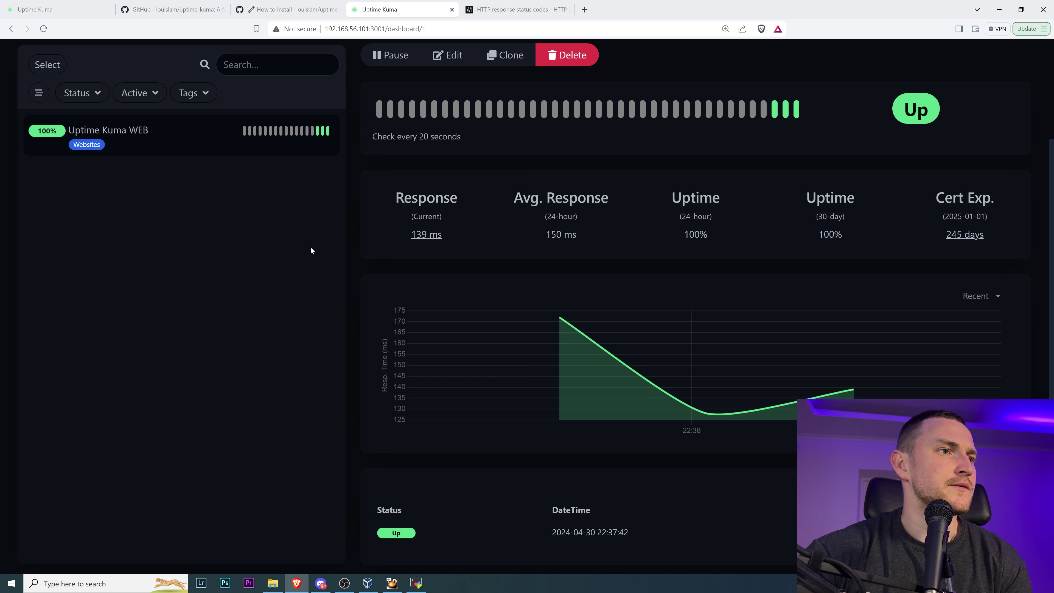
scroll(196, 243, "up", 3)
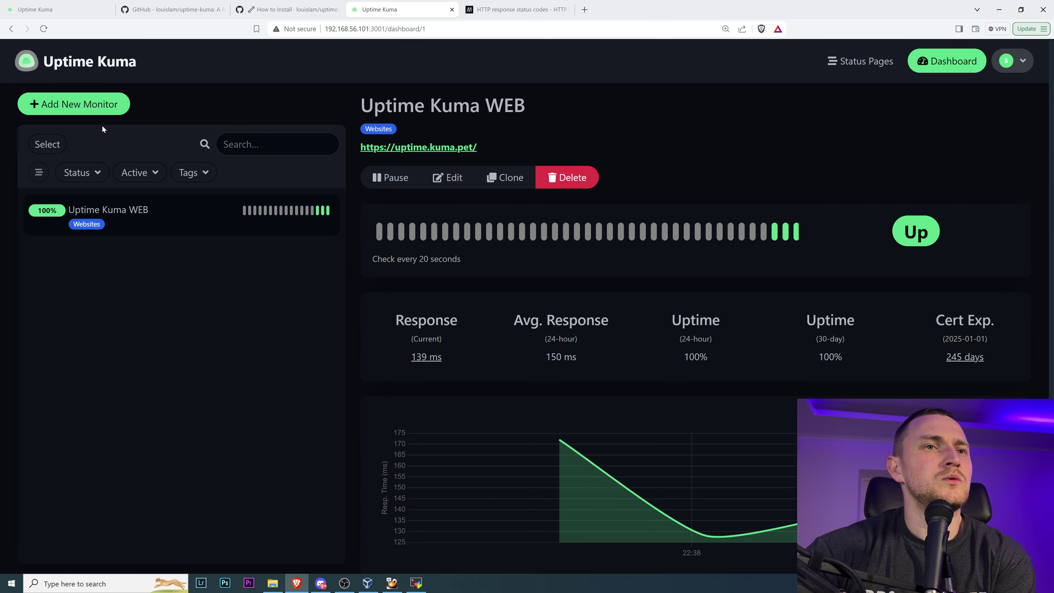
left_click(77, 106)
- Change the new monitor's type to TCP Port
left_click(439, 197)
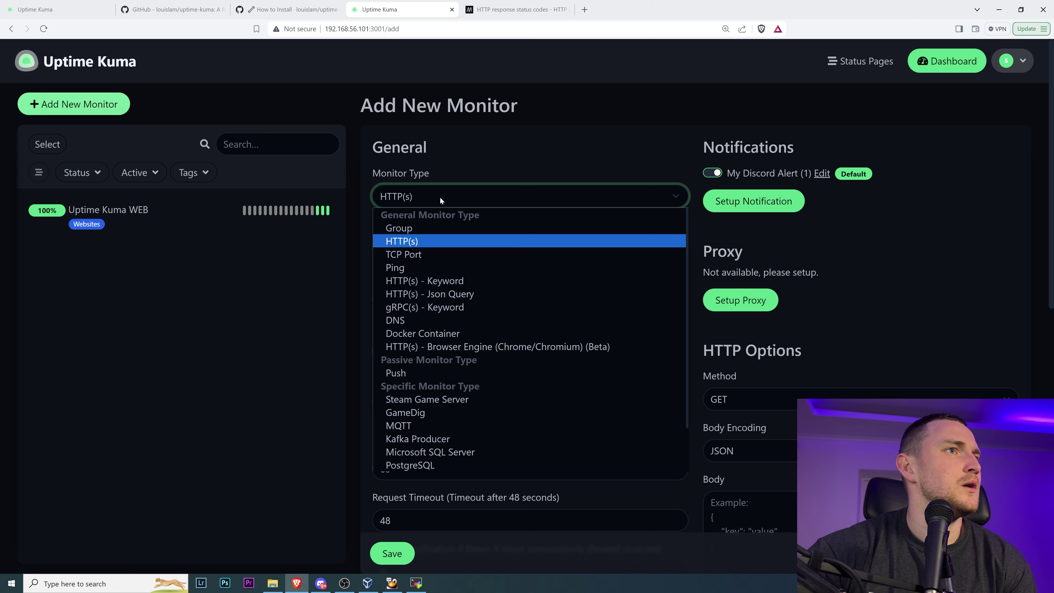
left_click(464, 254)
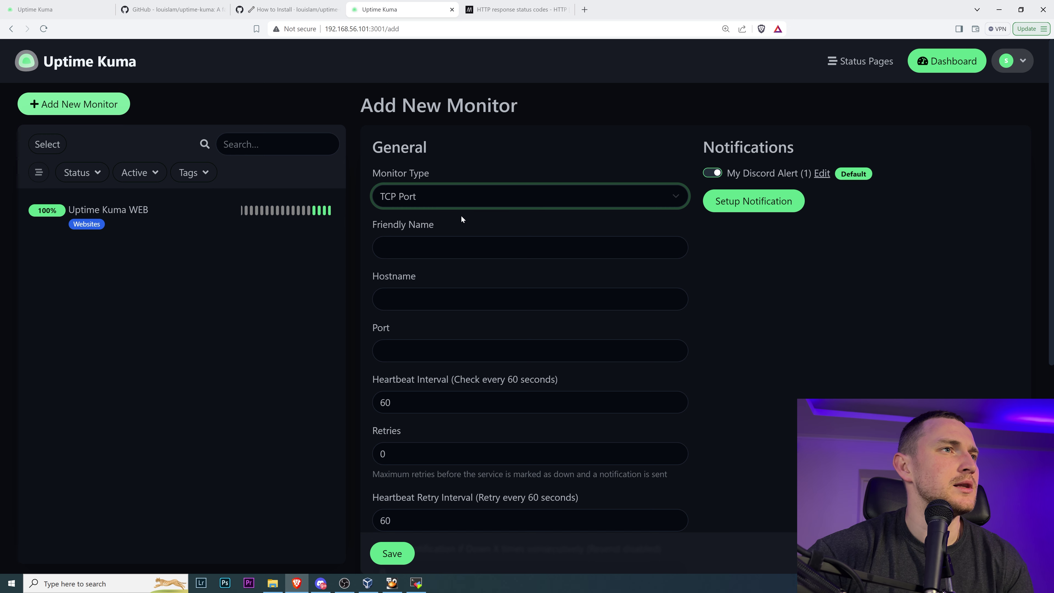
left_click(416, 583)
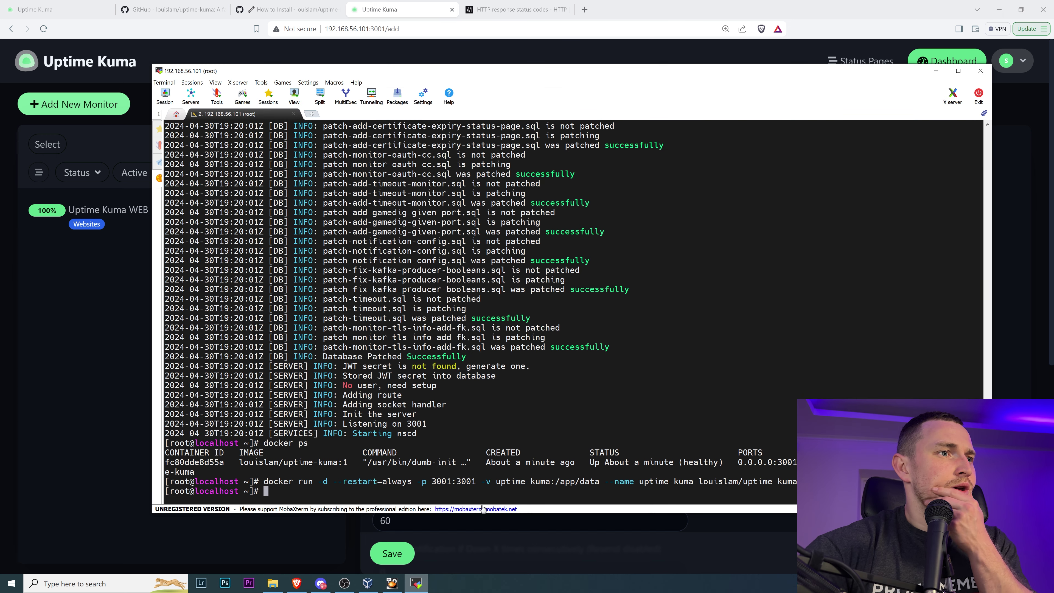
- Check httpd with systemctl status, find it inactive, and run systemctl start httpd
type("systemctl ")
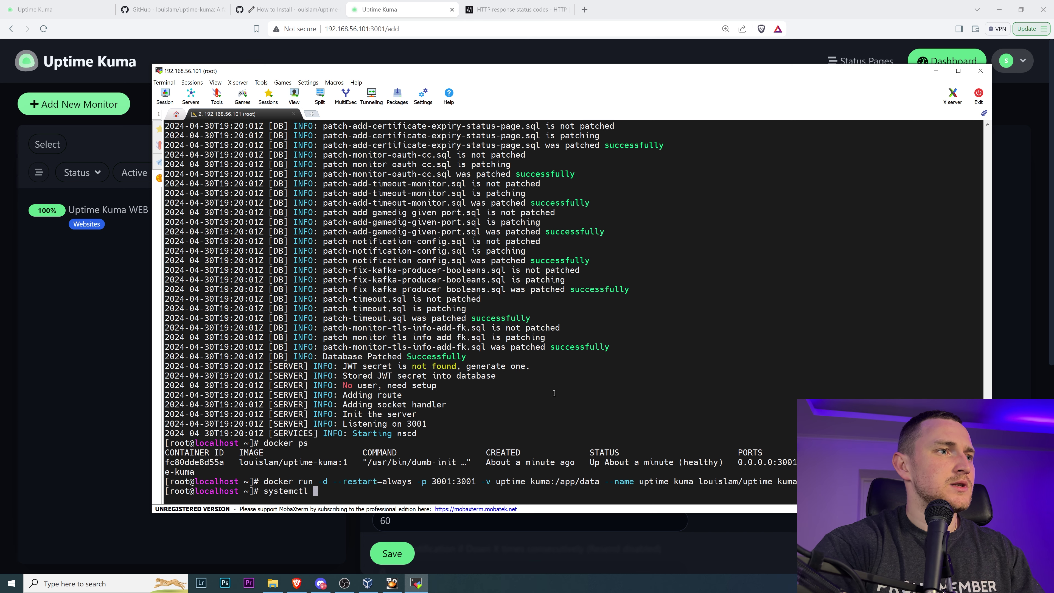
type("status httpd")
key("Return")
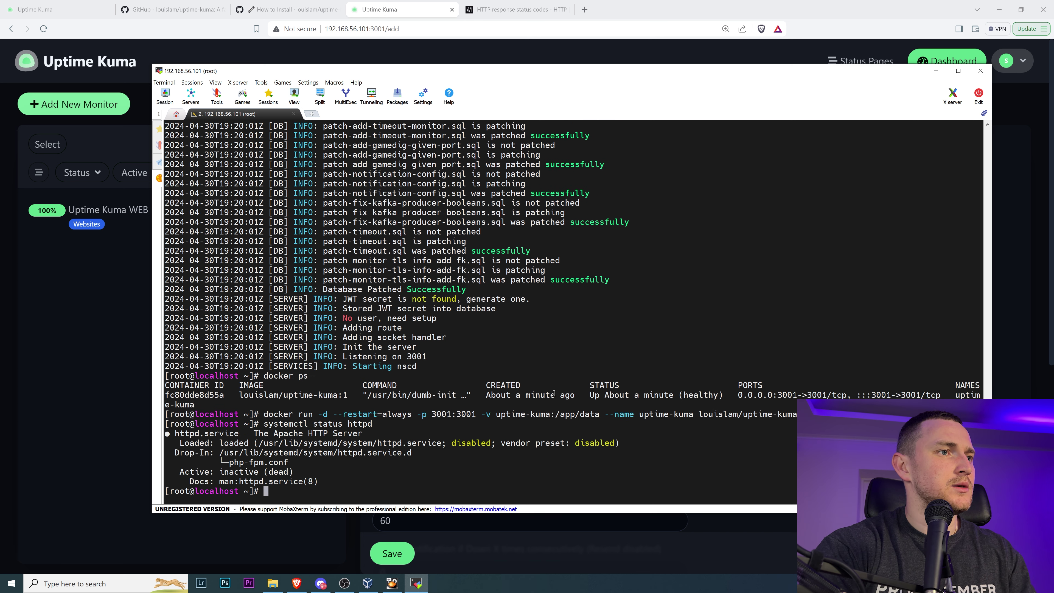
key("Return")
key("Return")
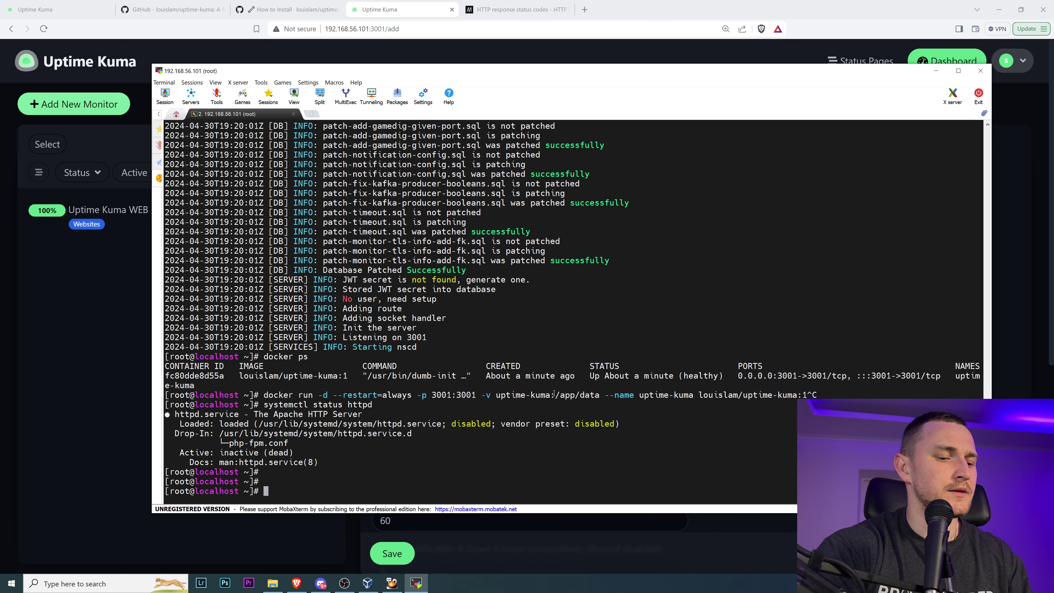
type("systemctl start httpd")
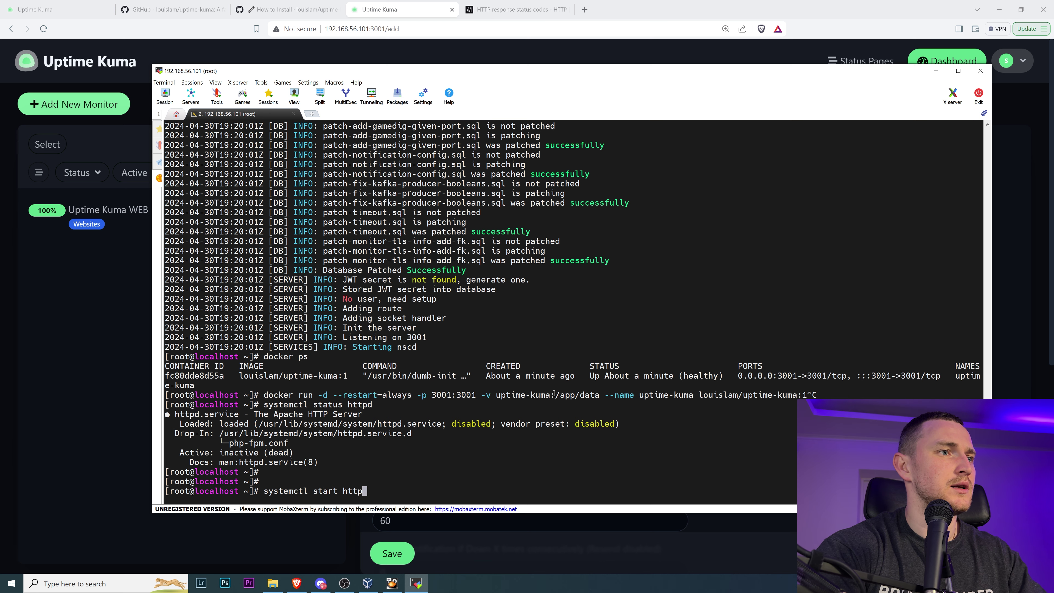
key("Return")
key("Return")
key("Return")
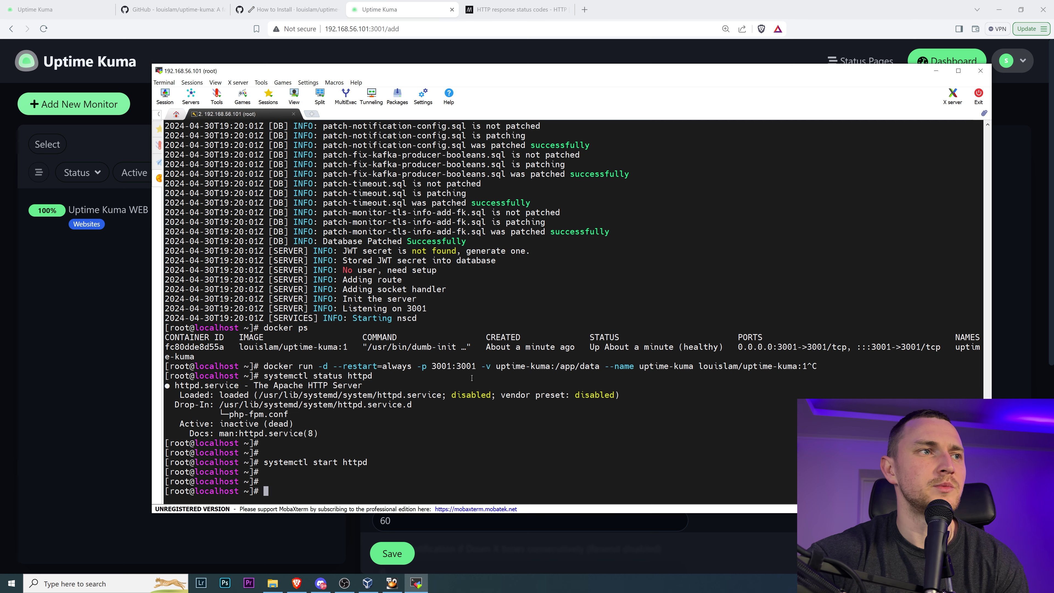
left_click(134, 486)
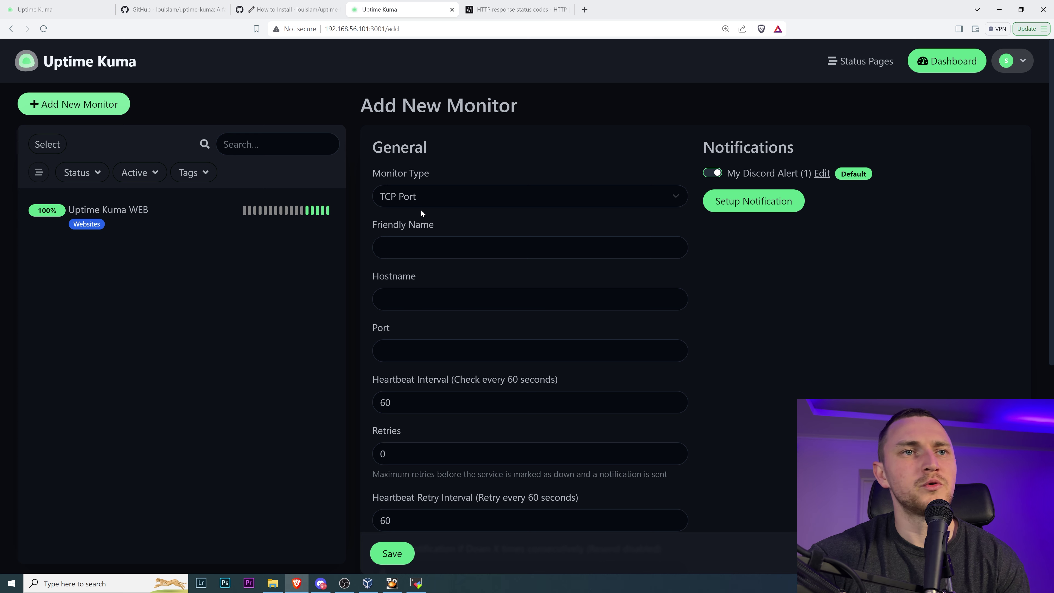
- Name the monitor 'Local httpd server' with host 192.168.56.101, port 80, 10-second interval
left_click(431, 247)
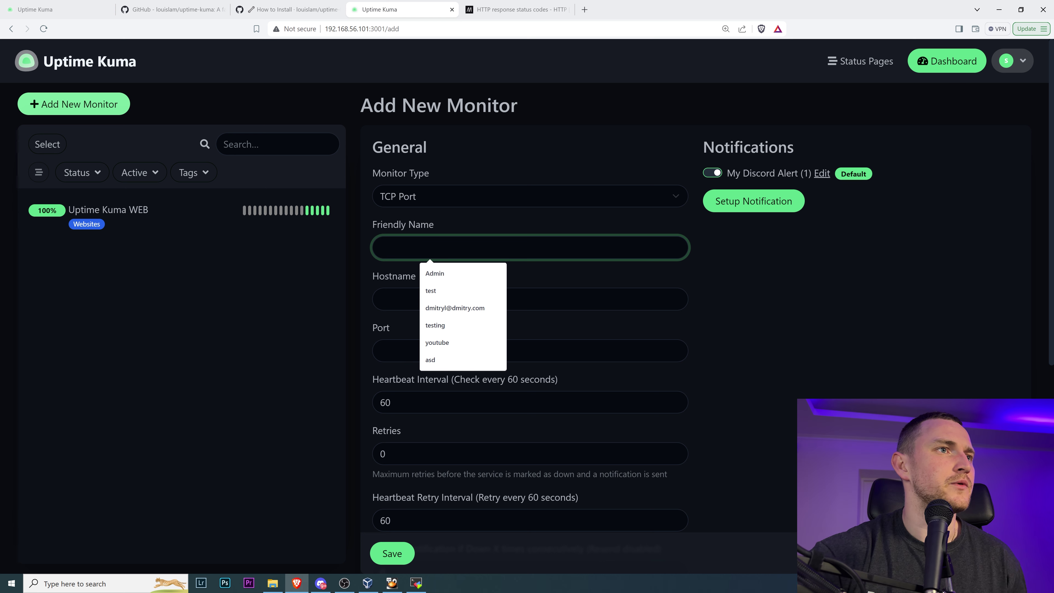
type("Local ")
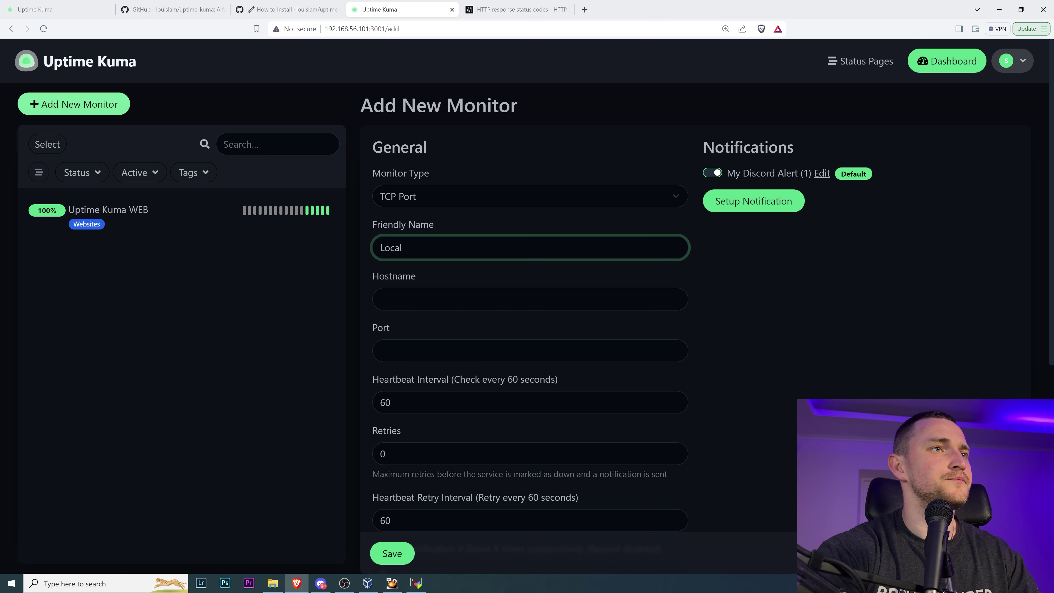
type("httpd server")
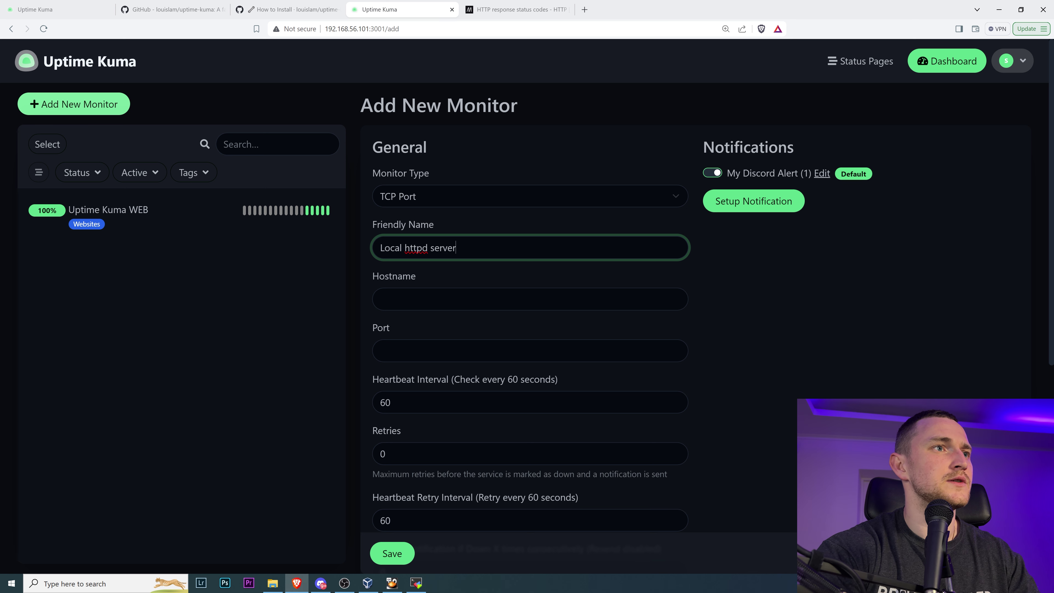
left_click(380, 298)
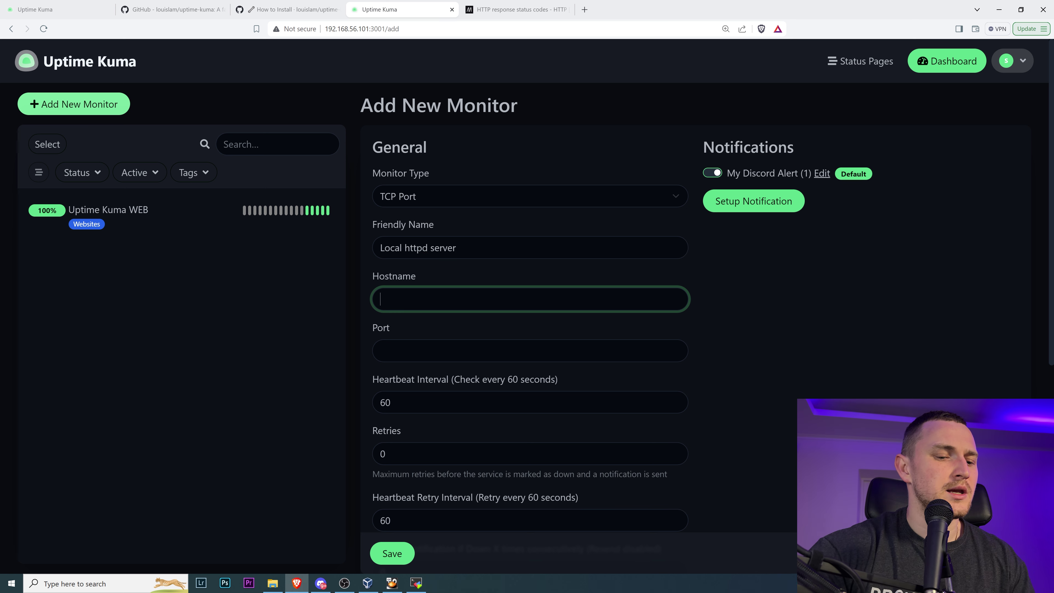
type("192")
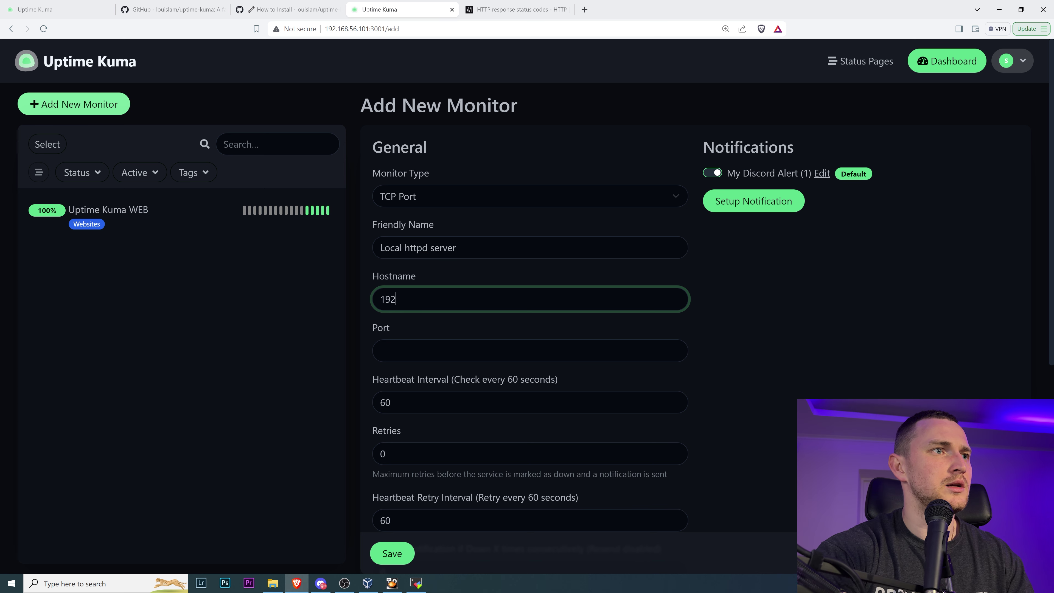
type(".168.56.101")
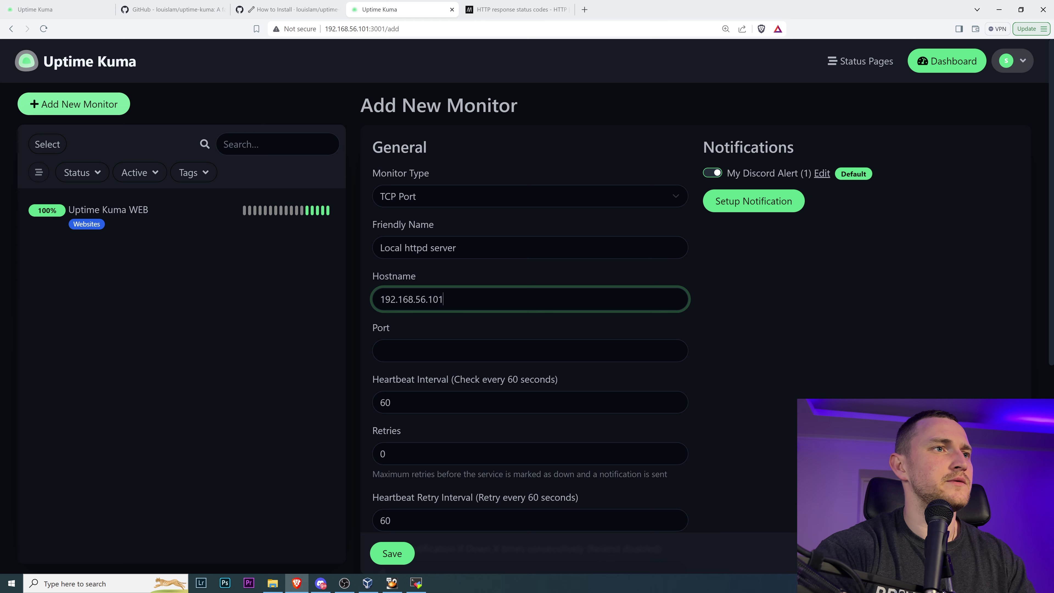
key("Tab")
type("80")
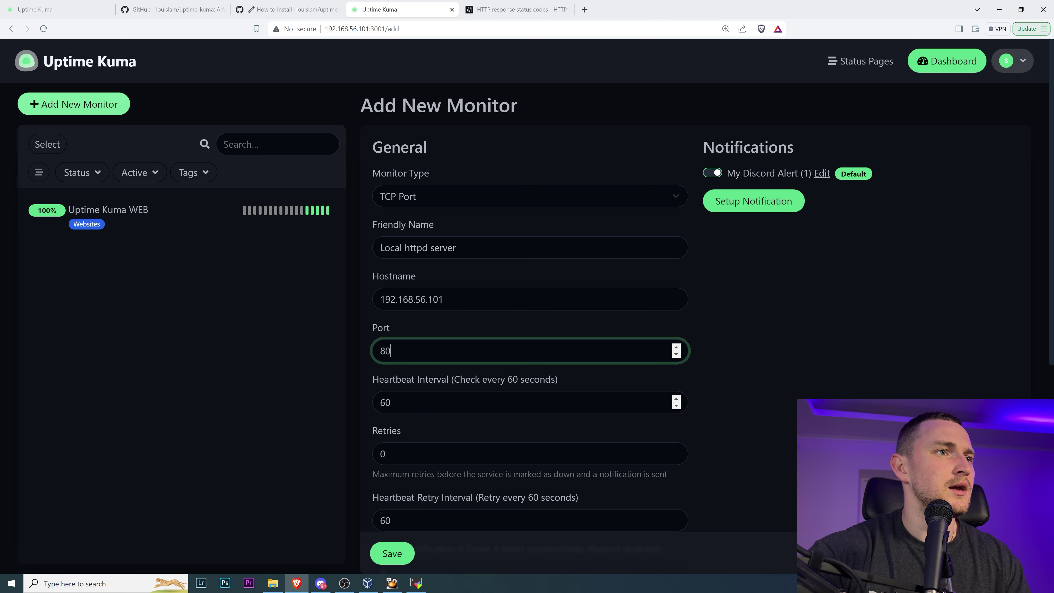
key("Tab")
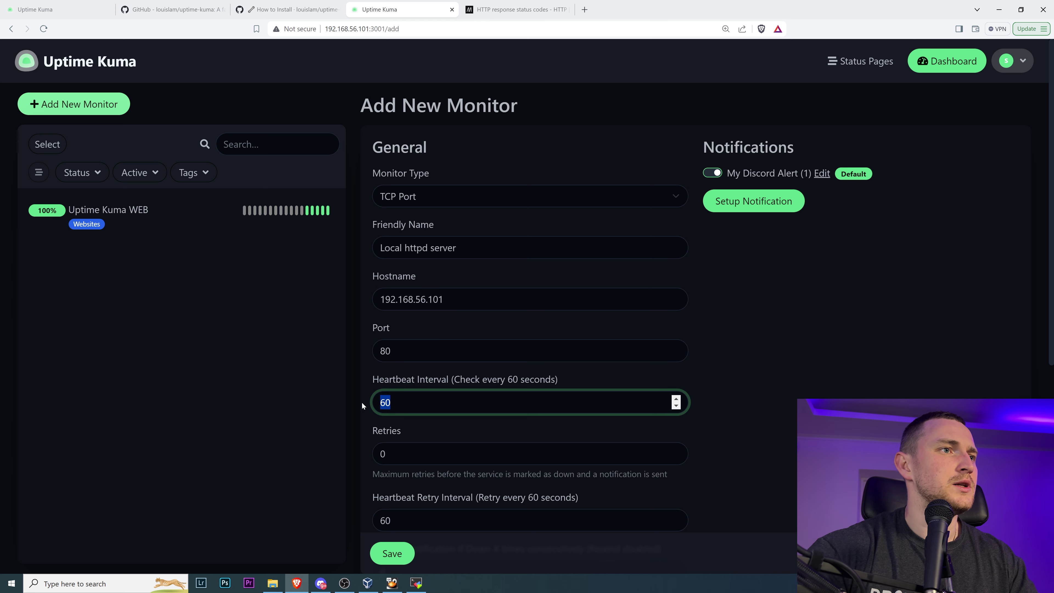
type("10")
scroll(448, 398, "down", 3)
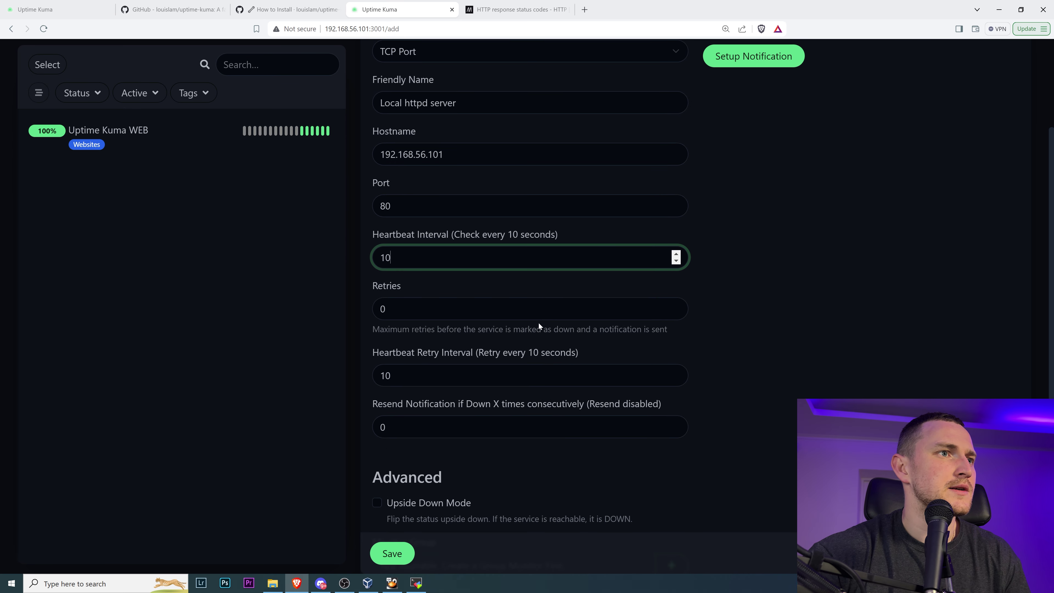
scroll(538, 322, "down", 4)
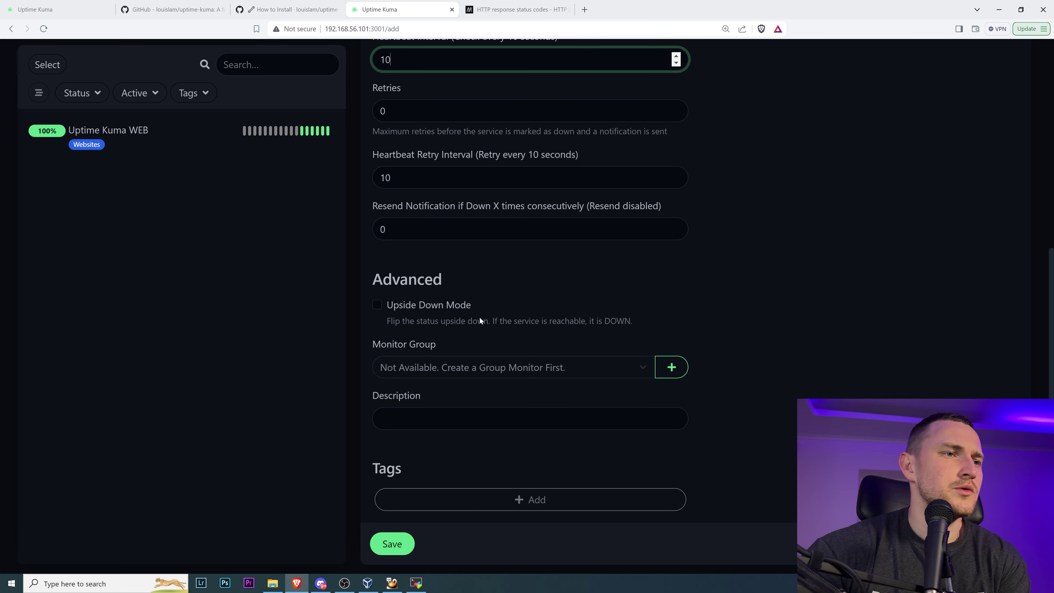
- Save the monitor without a tag, correcting the heartbeat interval to 20 after the validation error
left_click(540, 499)
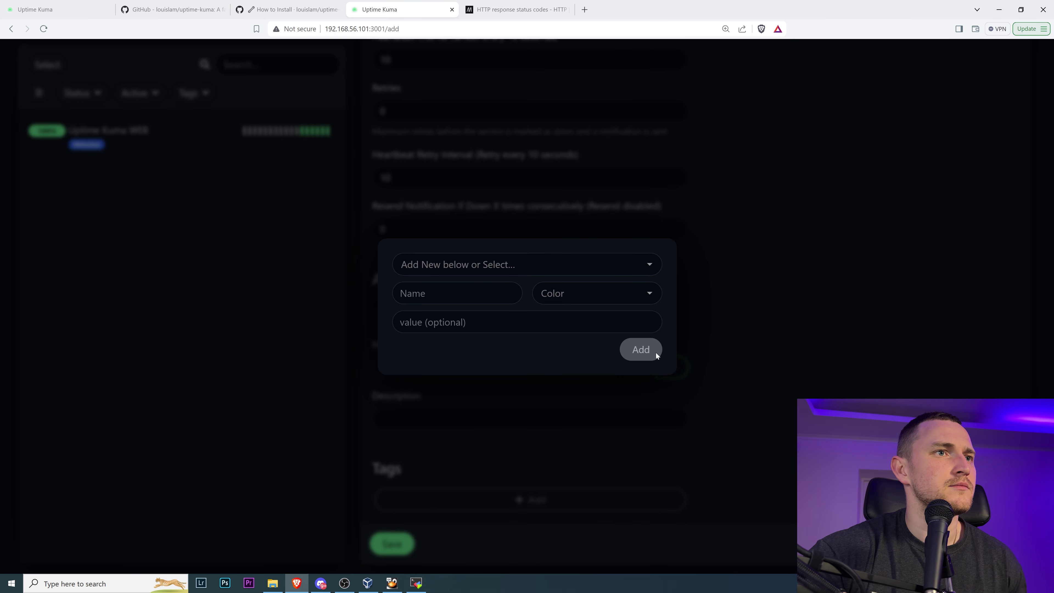
left_click(830, 283)
left_click(392, 543)
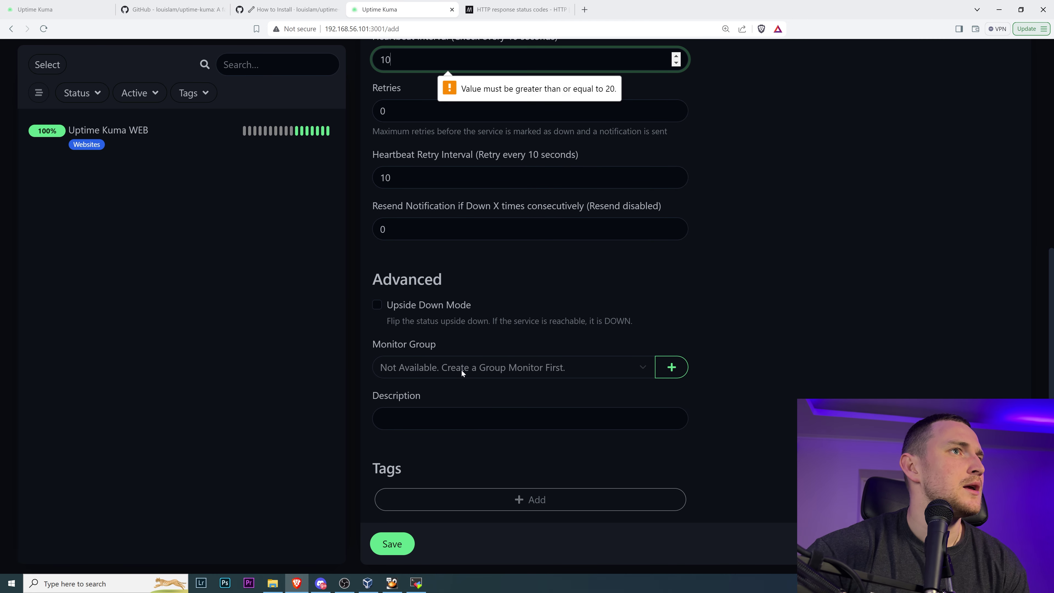
scroll(677, 325, "up", 4)
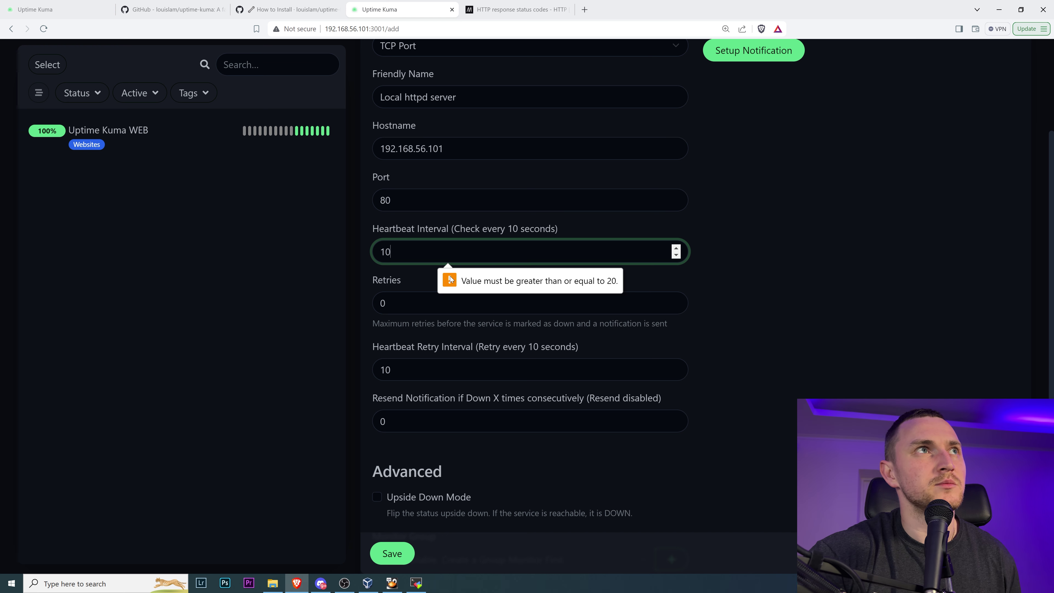
key("BackSpace")
key("BackSpace")
type("20")
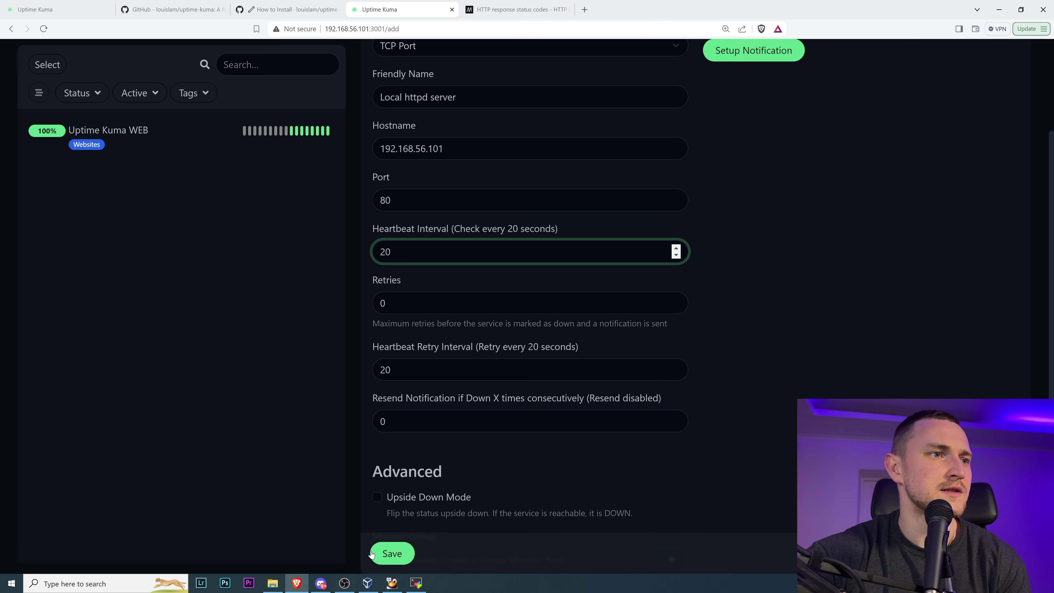
left_click(392, 553)
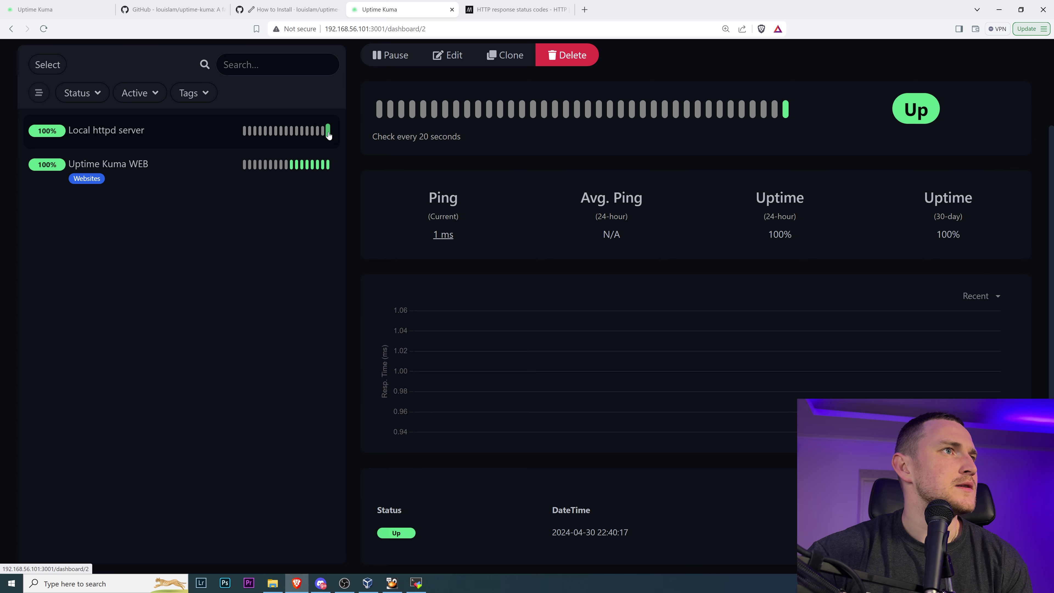
left_click(183, 177)
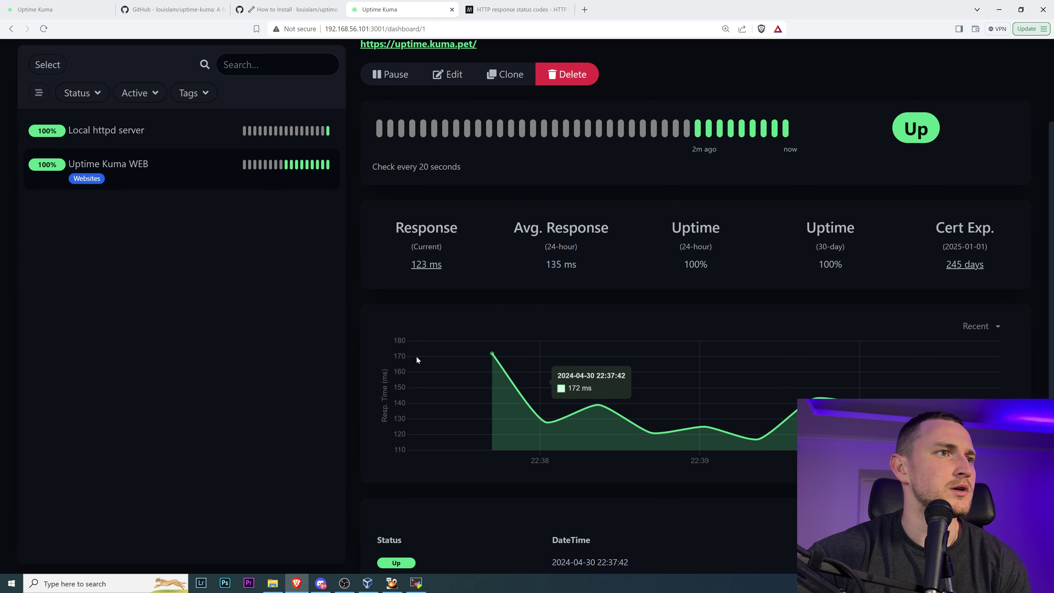
scroll(641, 390, "down", 1)
scroll(705, 399, "up", 1)
scroll(705, 399, "up", 2)
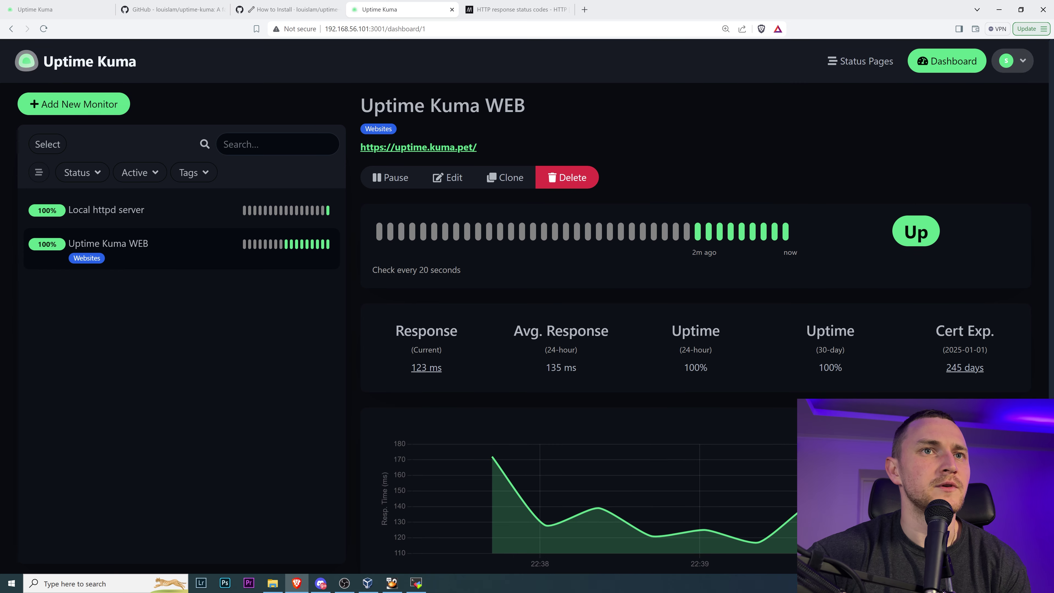
left_click_drag(953, 330, 991, 370)
left_click(203, 210)
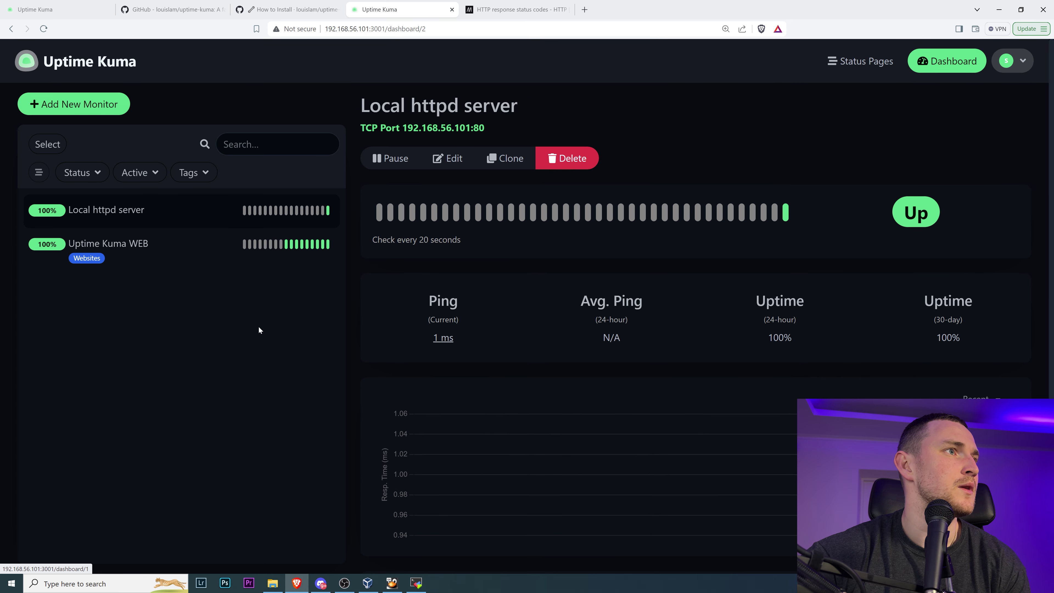
scroll(475, 372, "down", 2)
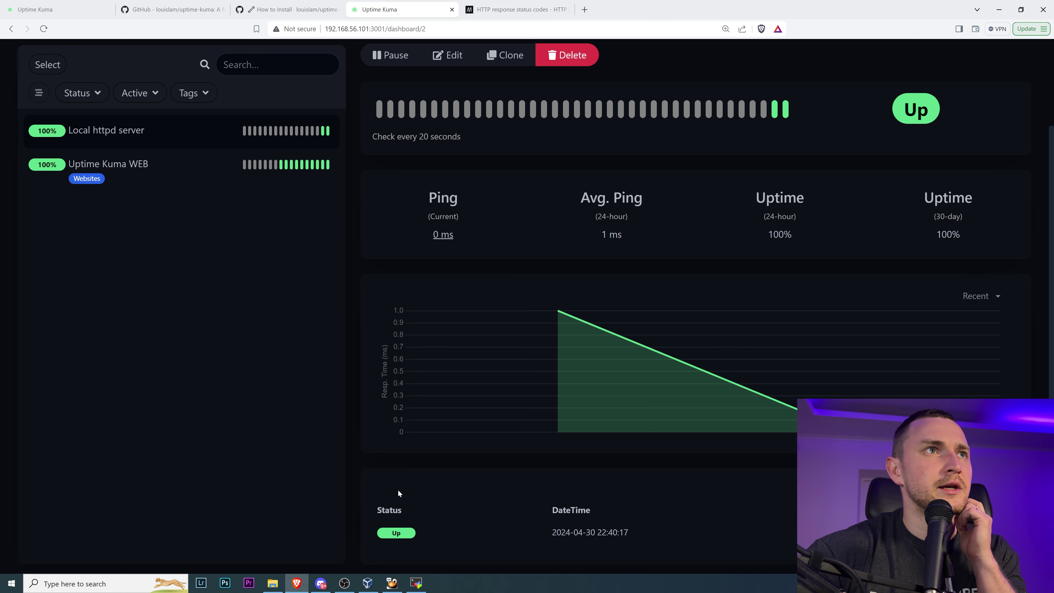
- Run systemctl stop httpd in the terminal by editing the previous start command
left_click(416, 583)
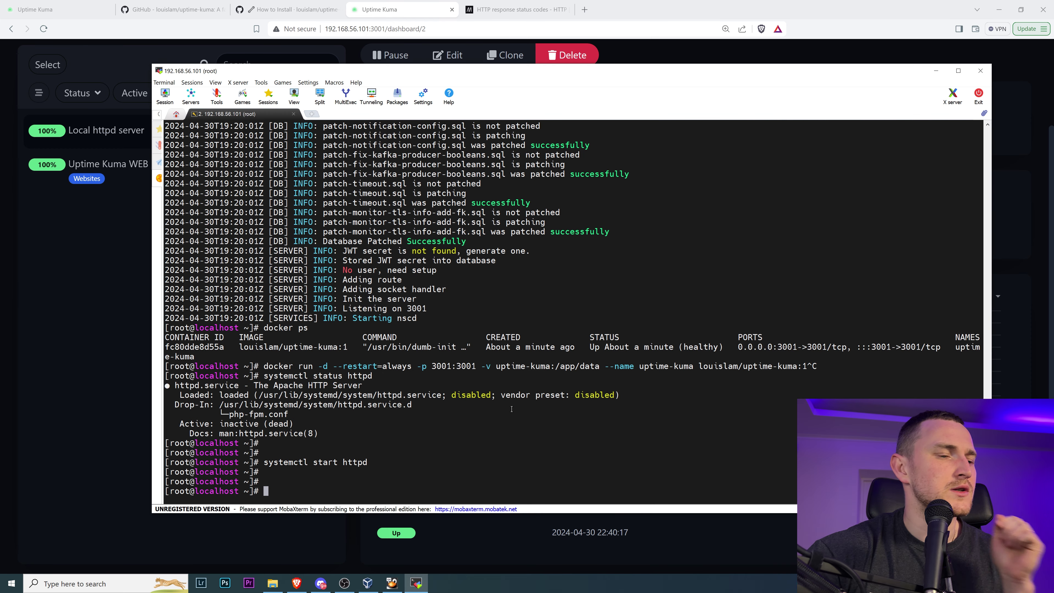
key("Up")
key("Left")
key("Left")
key("Left")
key("Left")
key("Left")
key("Left")
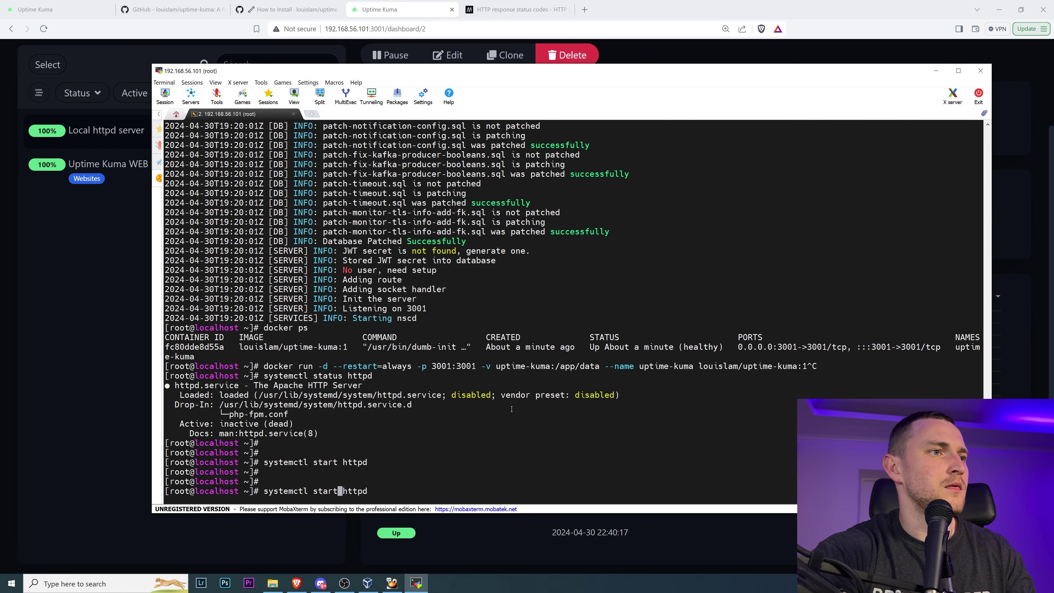
key("BackSpace")
key("BackSpace")
key("BackSpace")
type("op")
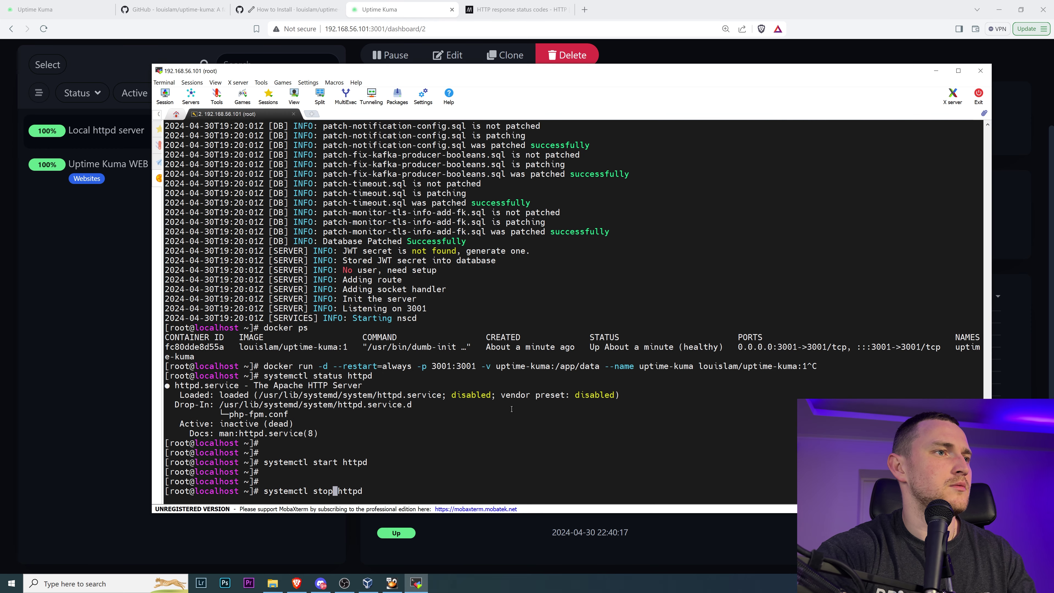
key("Return")
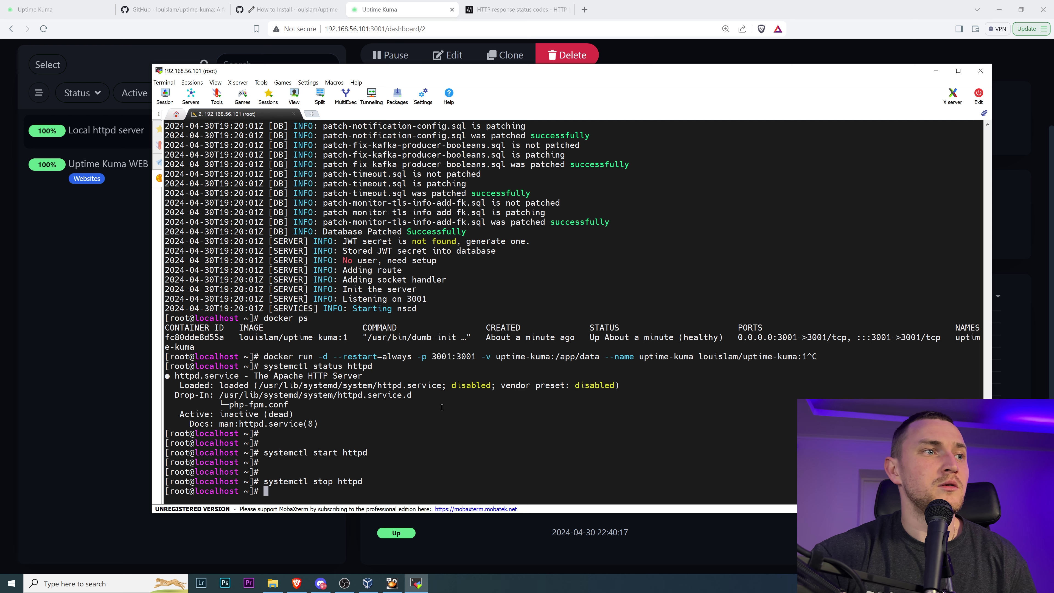
left_click(141, 415)
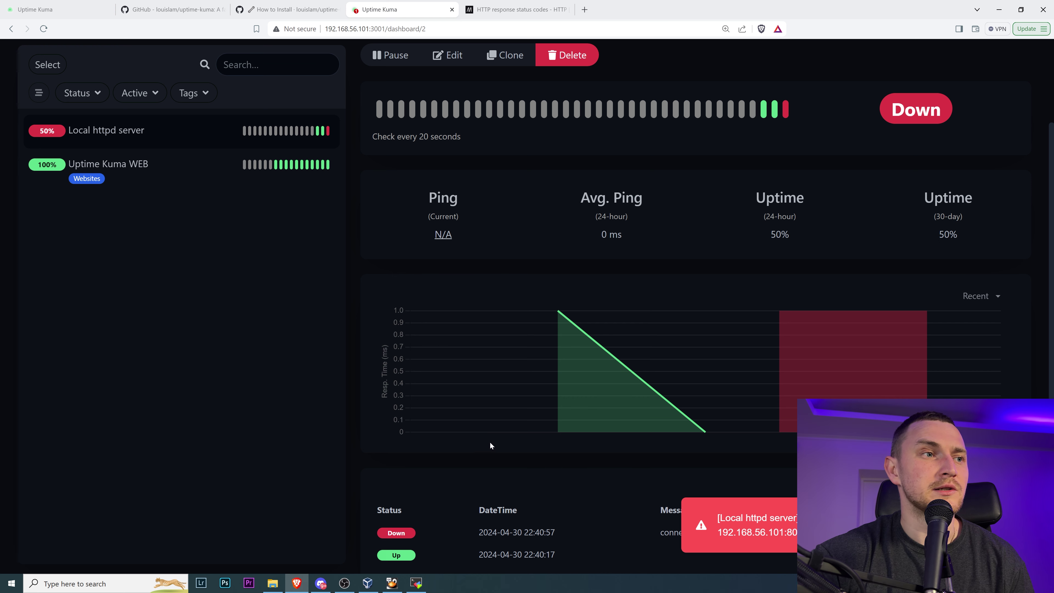
- Read the Discord alert reporting Local httpd server down, with its URL, time and connection error
left_click(319, 585)
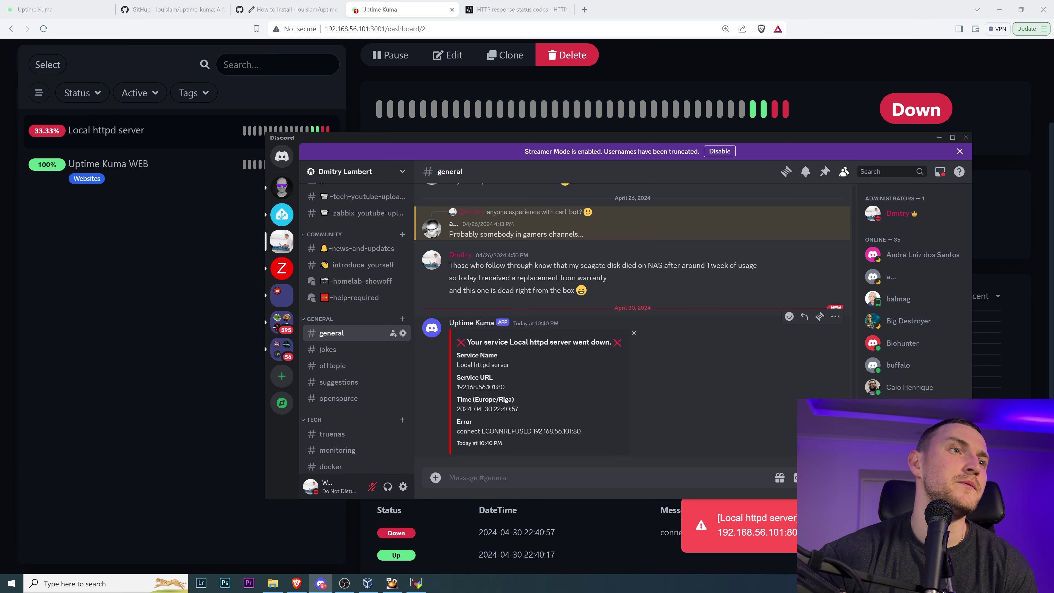
left_click_drag(472, 386, 580, 414)
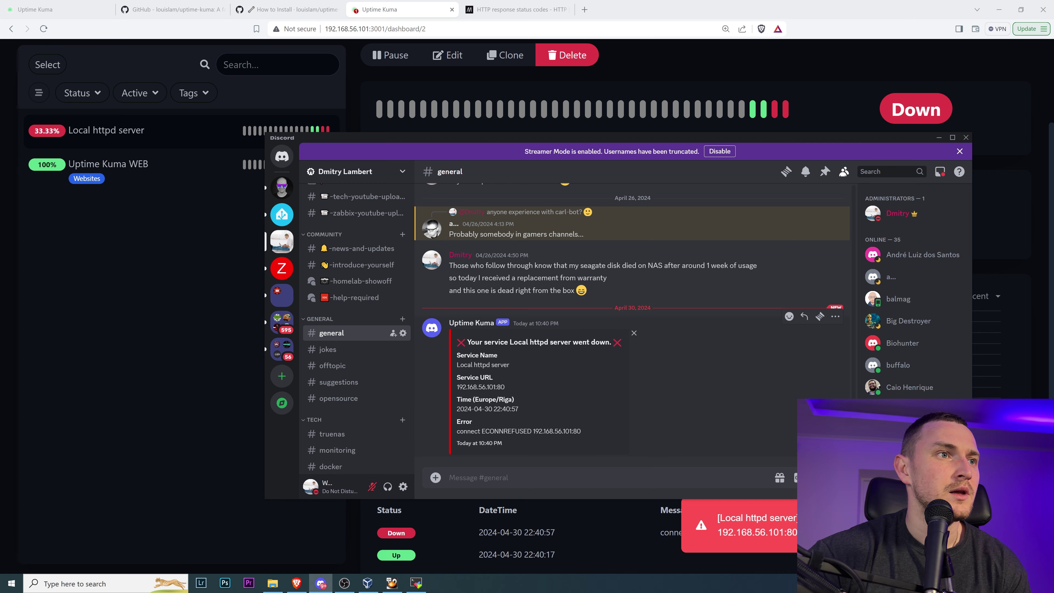
left_click_drag(457, 421, 553, 431)
left_click(555, 432)
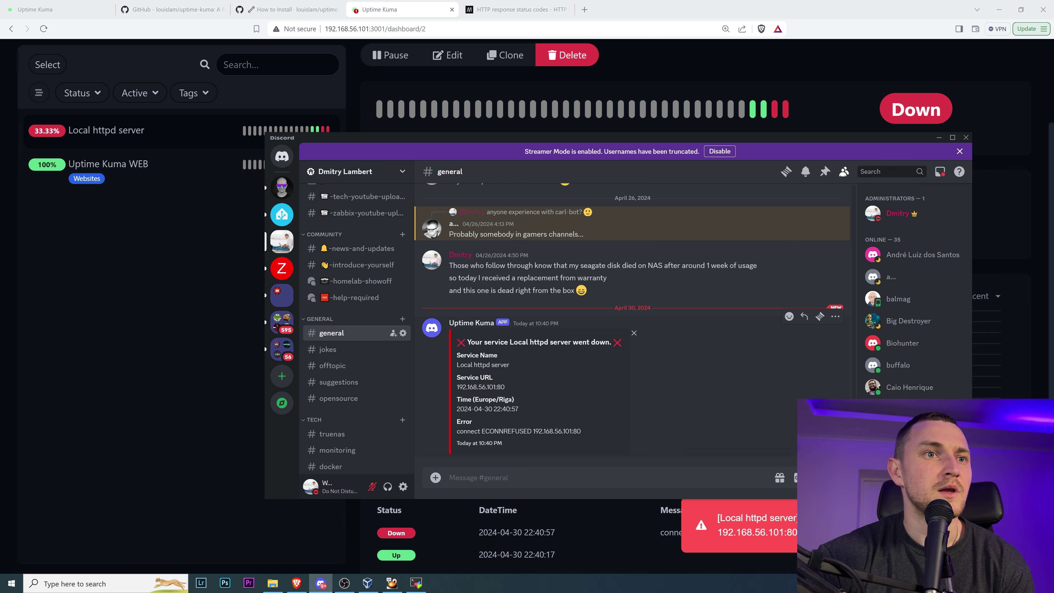
- Check the dashboard, then recall systemctl start httpd in the terminal
left_click(171, 419)
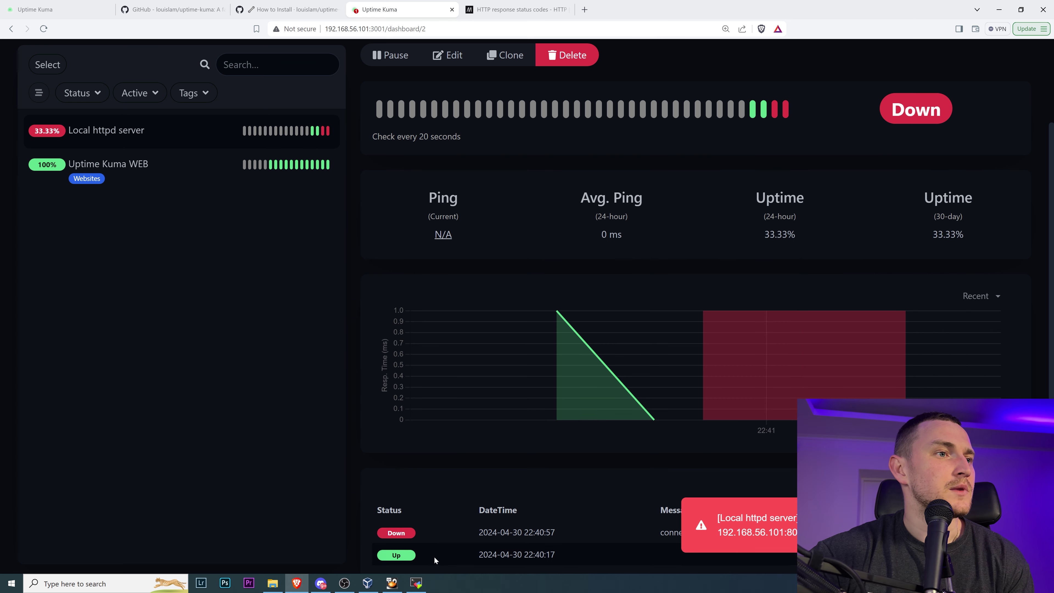
left_click(416, 582)
key("Up")
key("Up")
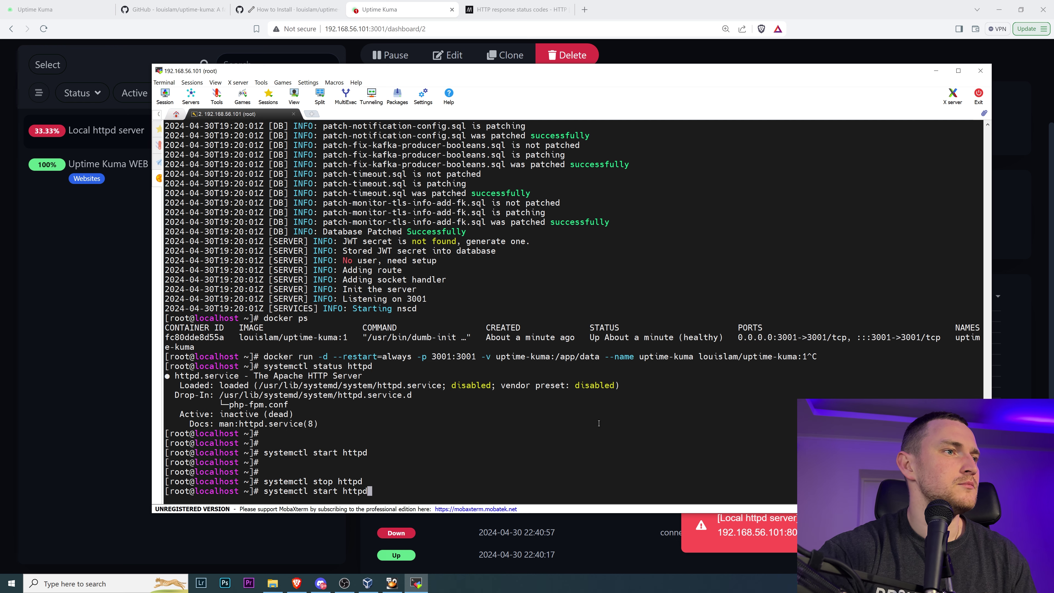
- Run systemctl start httpd and confirm the Local httpd server monitor is back Up
key("Return")
left_click(100, 358)
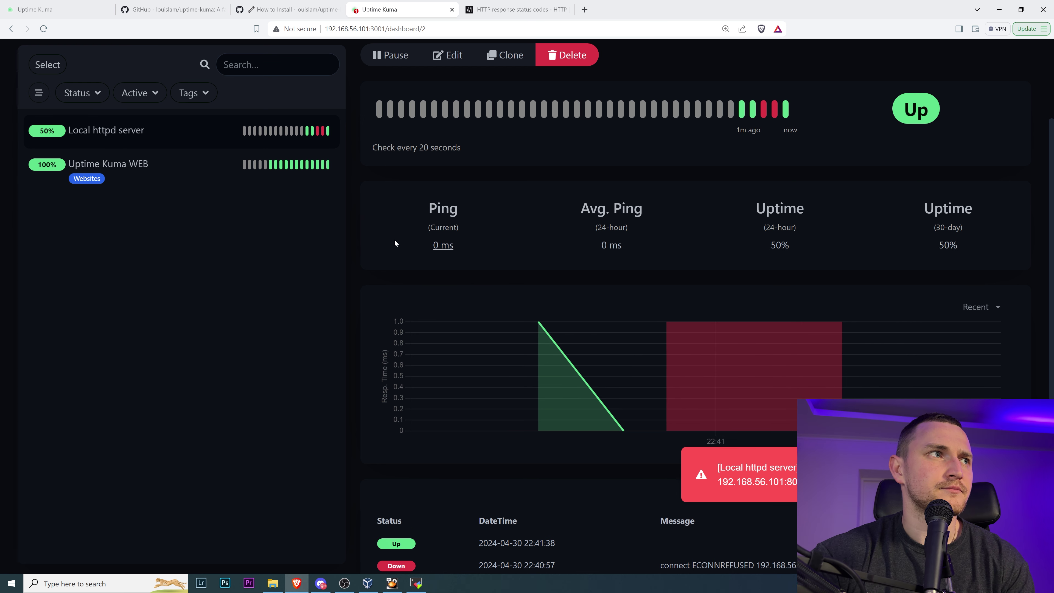
- Read the Discord recovery alert, then view the dashboard's Quick Stats showing 2 Up, 0 Down
left_click(321, 583)
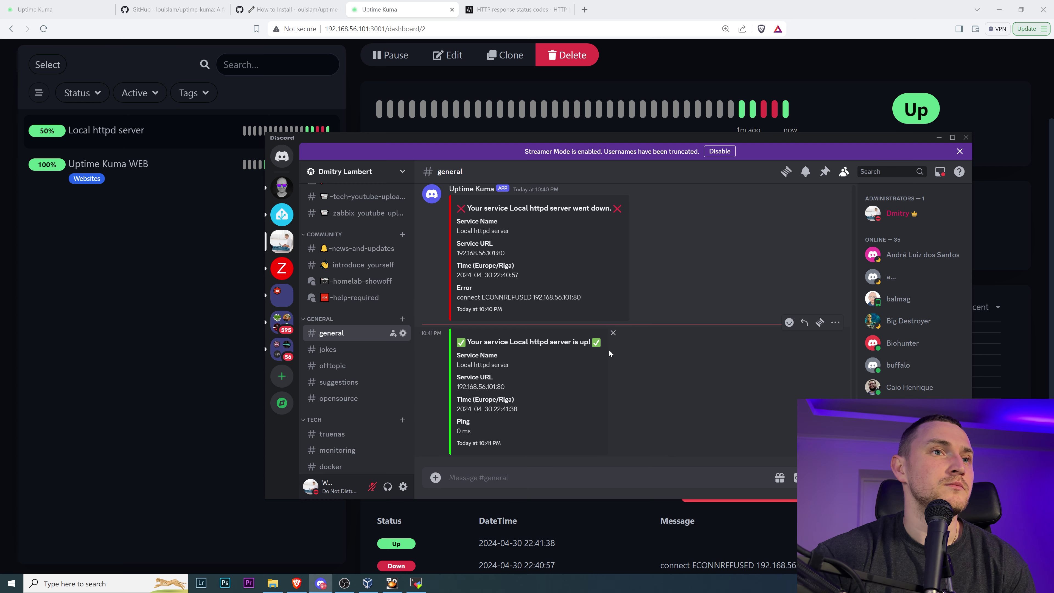
left_click(143, 358)
scroll(514, 322, "up", 2)
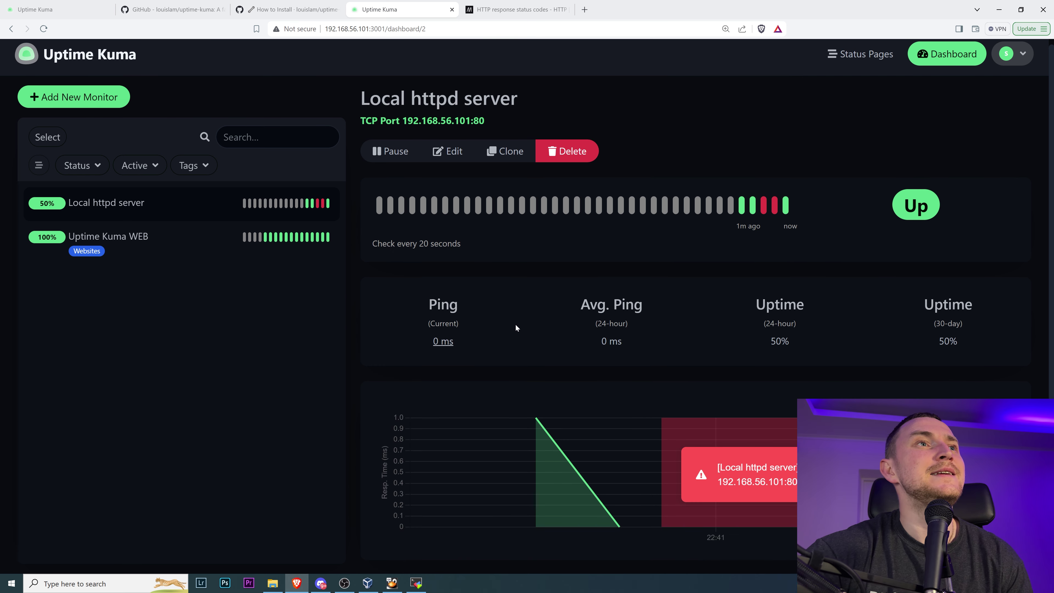
scroll(735, 270, "up", 1)
left_click(928, 61)
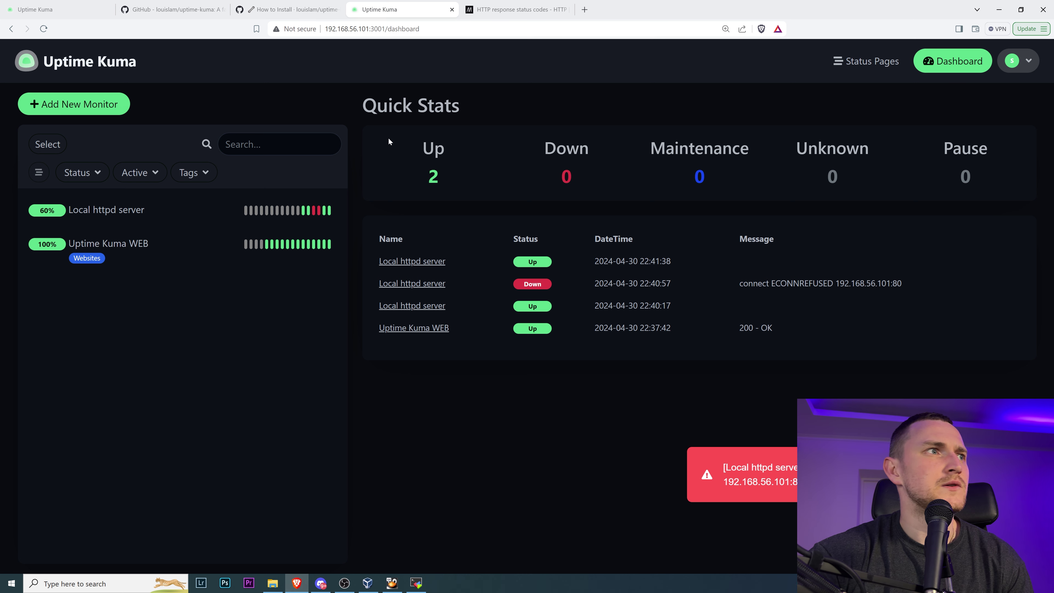
- Add a new monitor and set its Monitor Type to MySQL/MariaDB
left_click(82, 104)
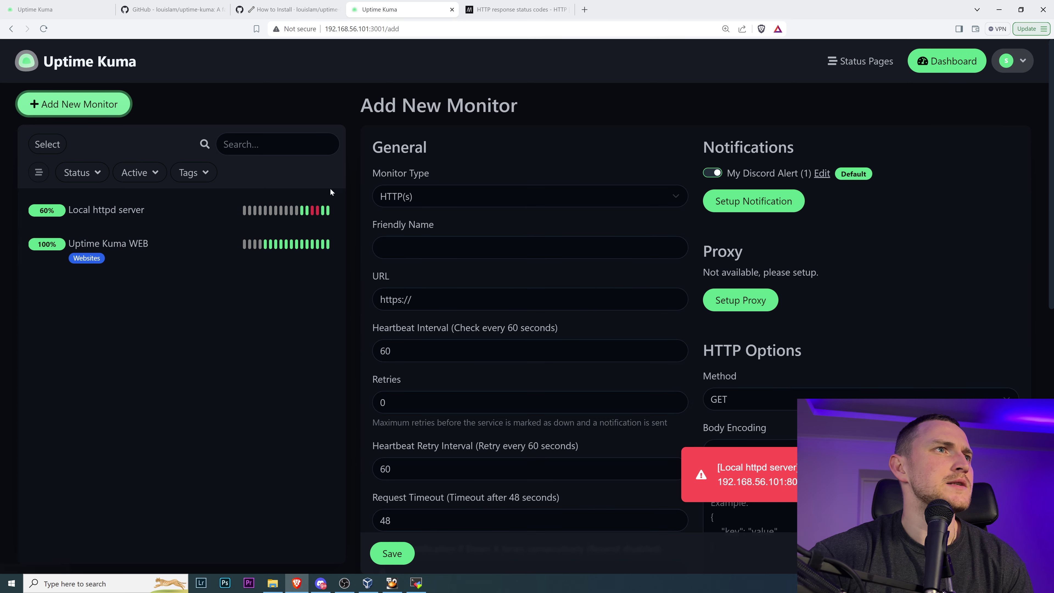
left_click(454, 198)
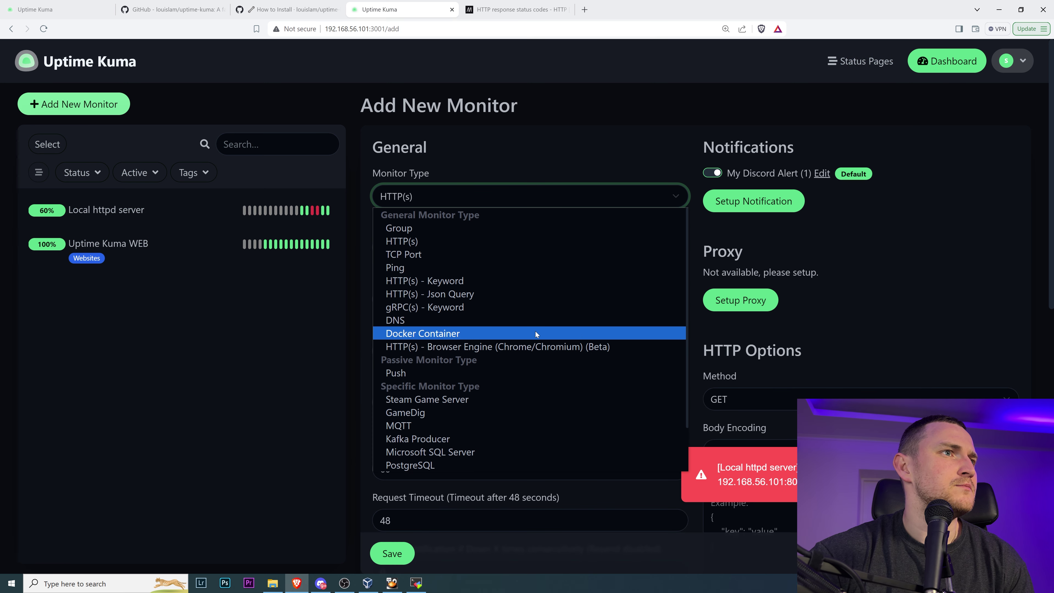
scroll(568, 294, "down", 1)
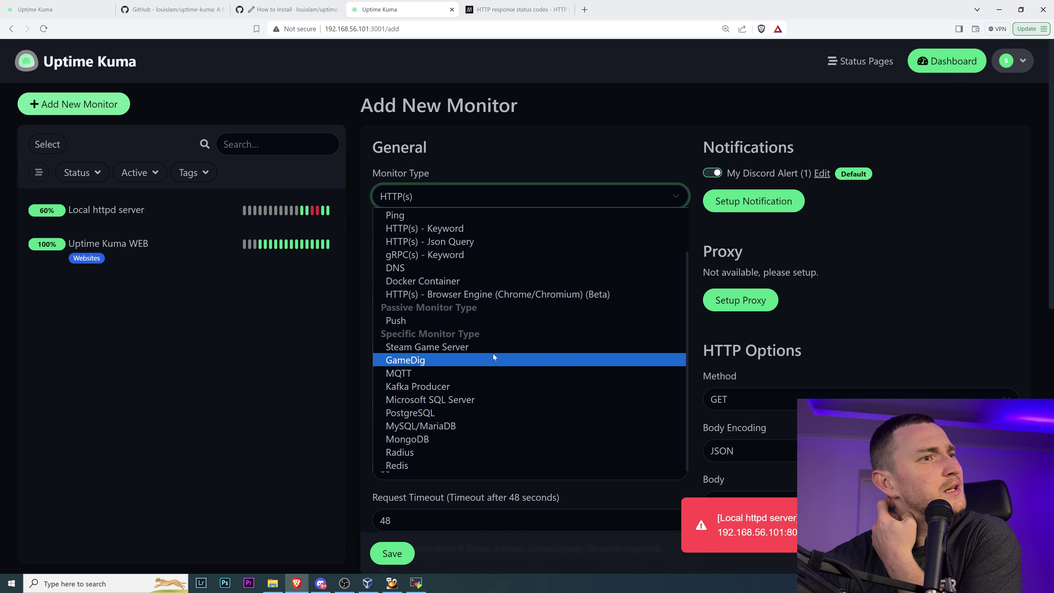
left_click(456, 428)
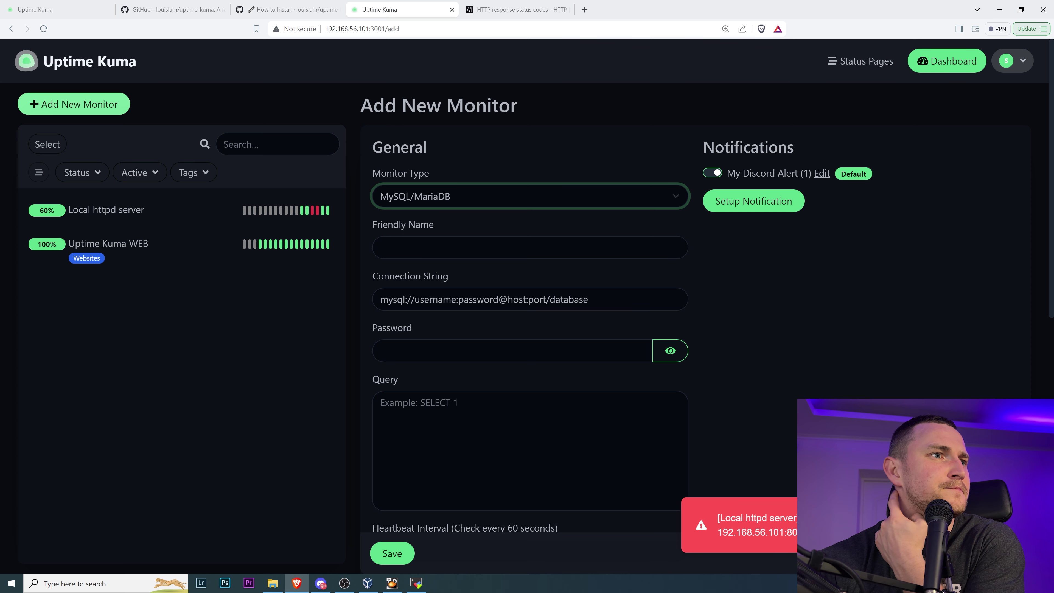
scroll(527, 315, "down", 3)
- Check mysqld status and start the MySQL server with systemctl start mysqld
scroll(527, 316, "up", 3)
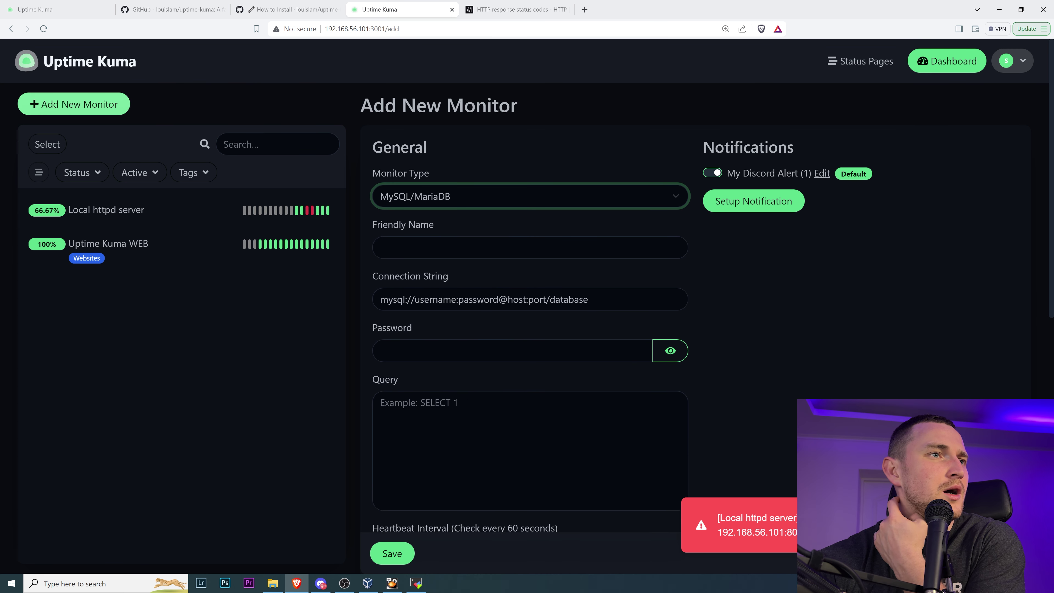
left_click(415, 583)
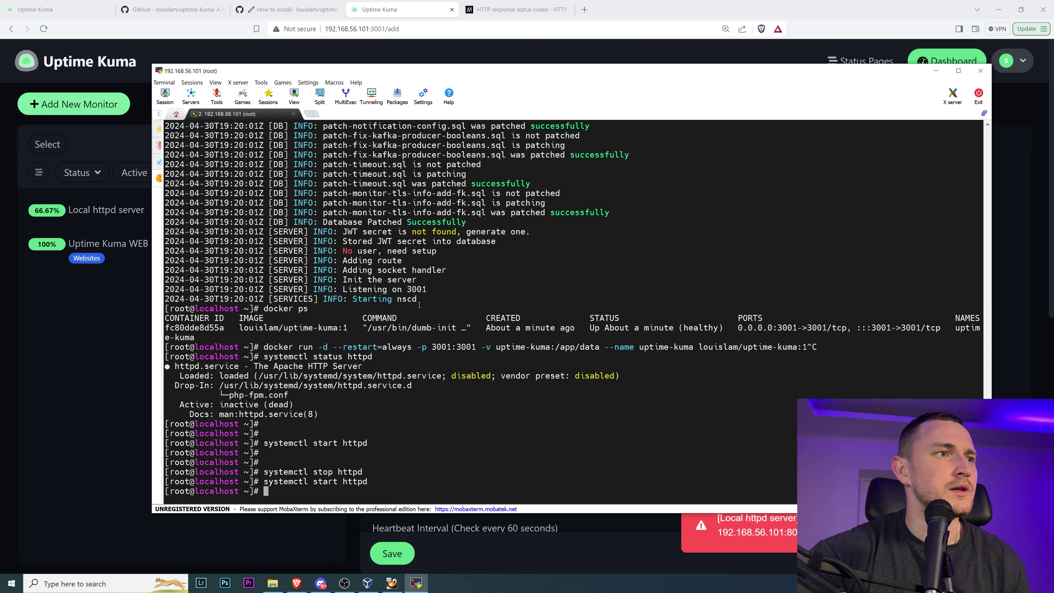
type("sy")
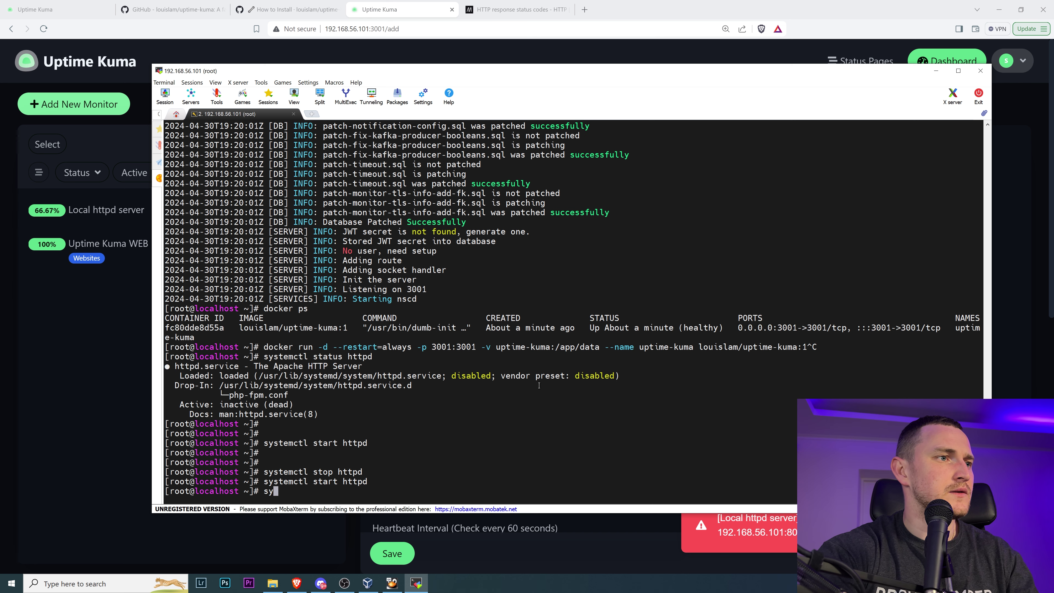
type("stemctl s")
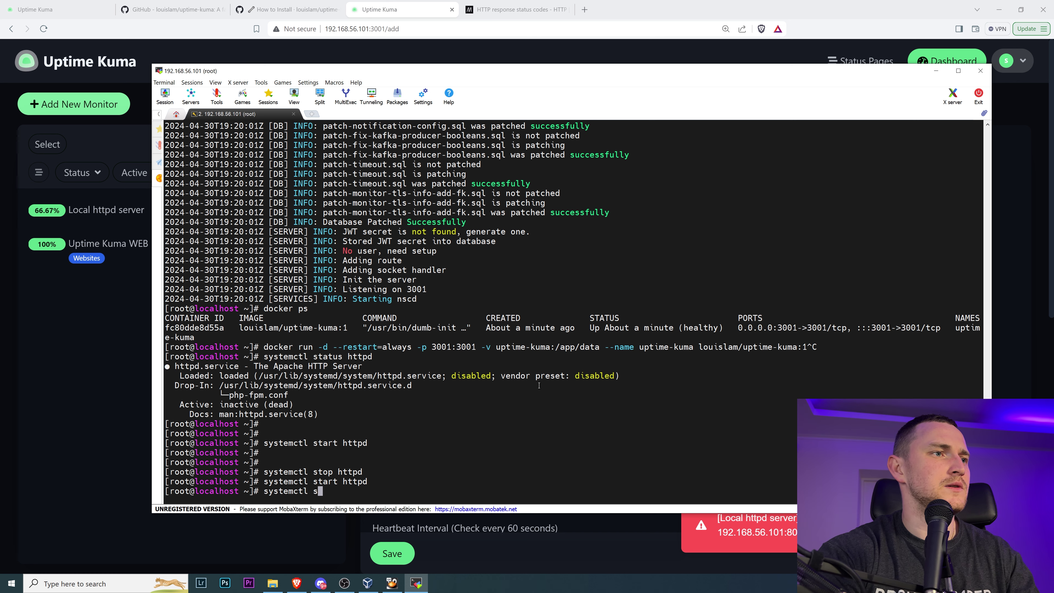
type("tatus mysqld")
key("Return")
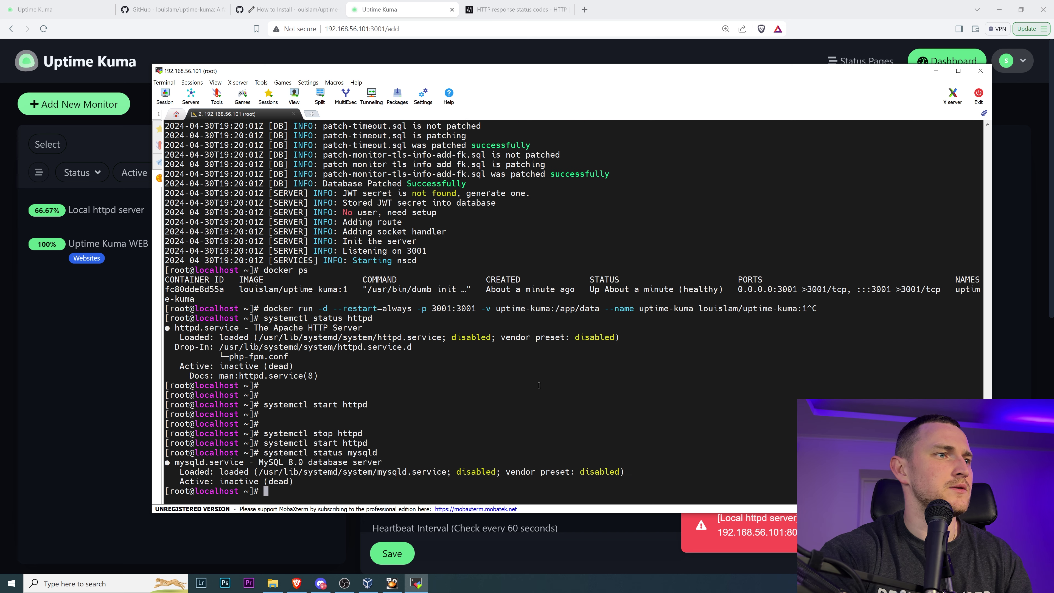
type("systemctl star")
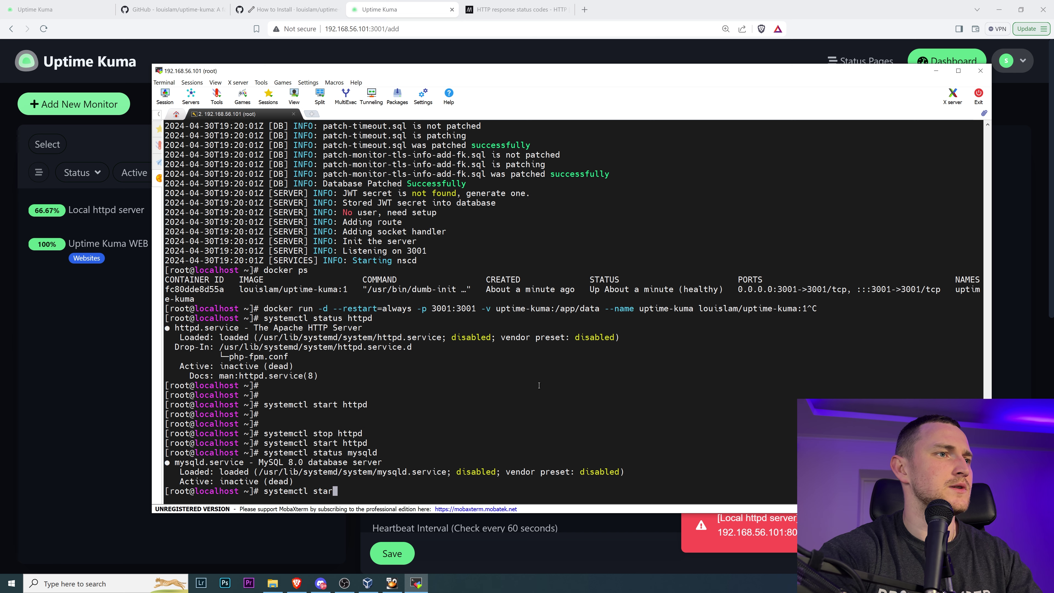
type("t mysqld")
key("Return")
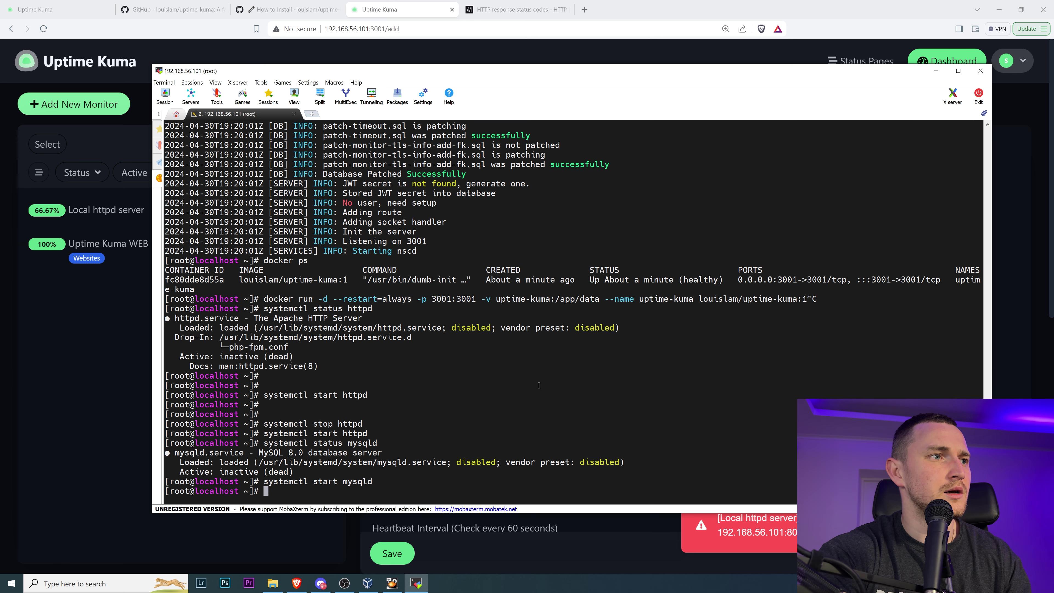
- In the mysql client, run show databases; to confirm zabbix exists, then exit
type("mysql")
key("Return")
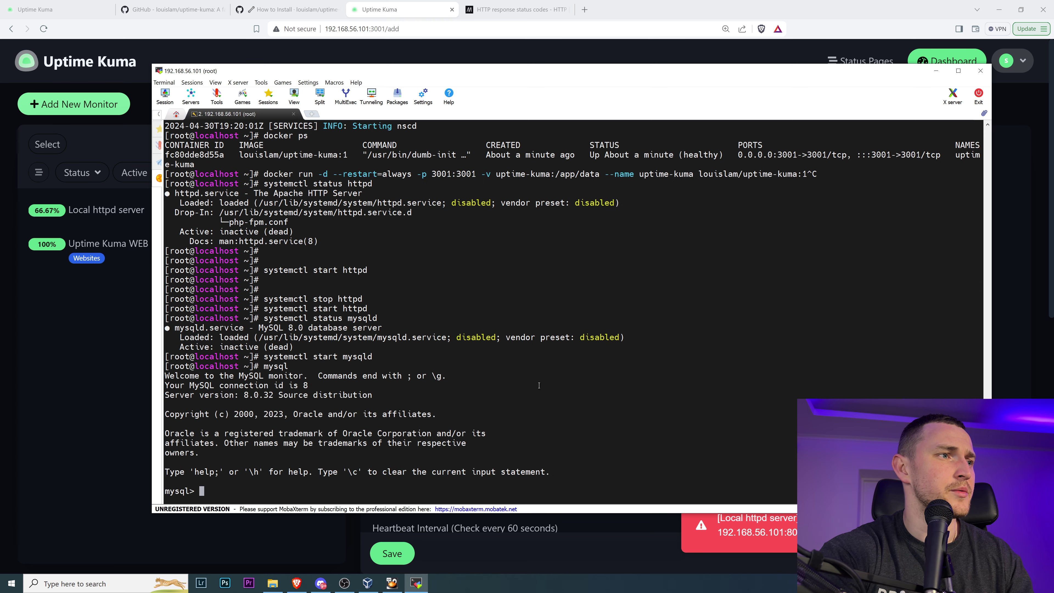
key("Return")
key("Return")
type("show ")
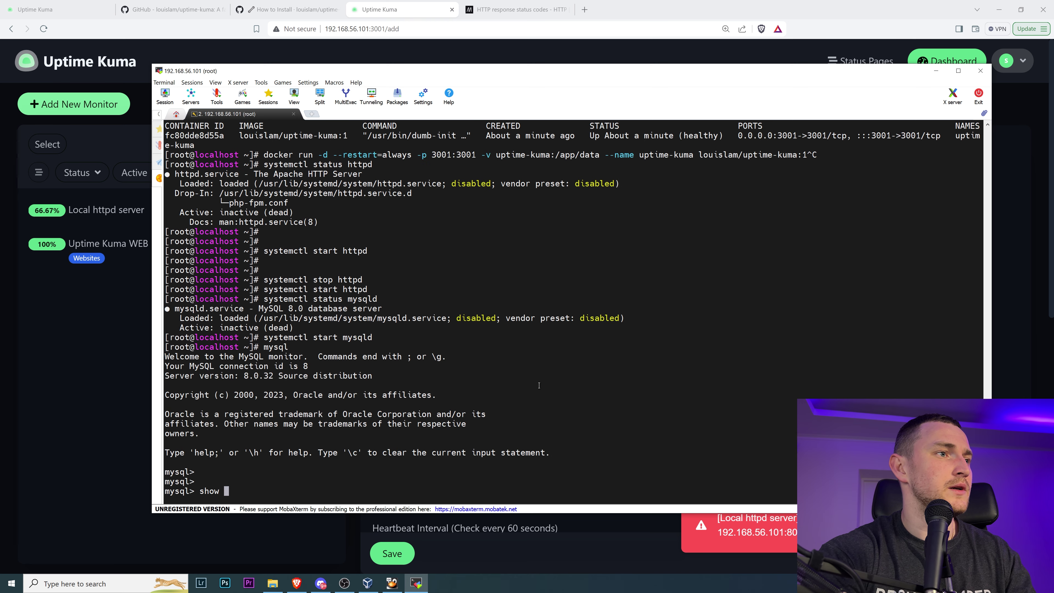
type("databases;")
key("Return")
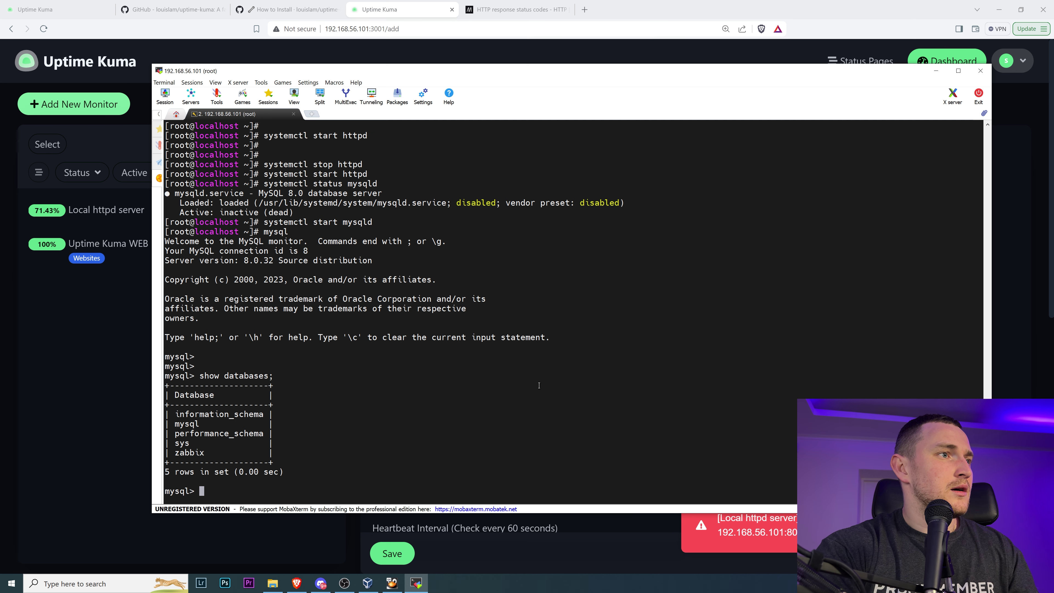
type("exit")
key("Return")
left_click(81, 417)
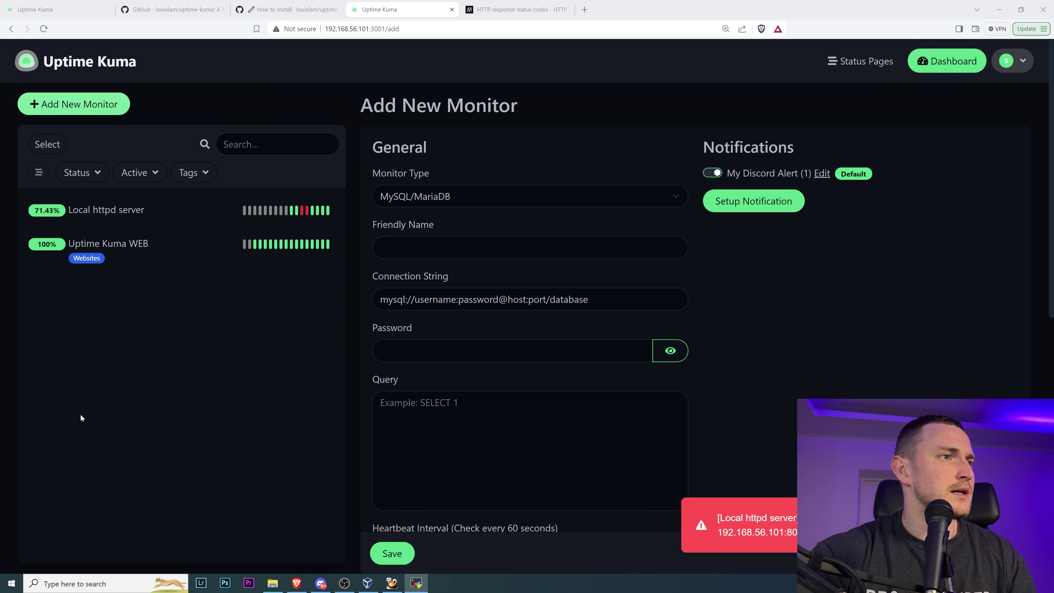
- Enter 'Local MYSQL Monitoring' as the monitor's Friendly Name
left_click(456, 249)
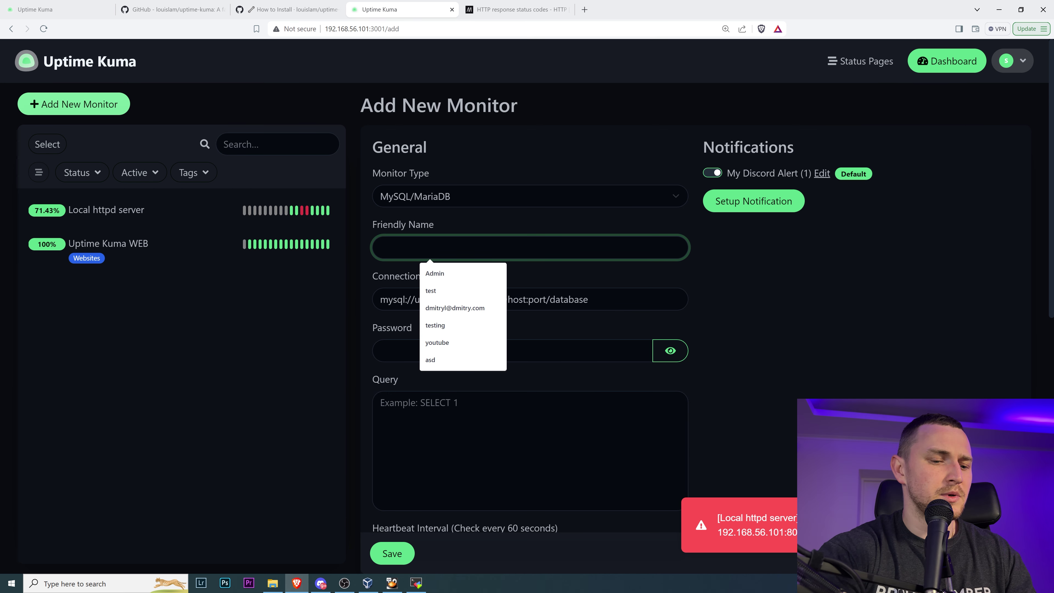
type("Local MYSQL Monitoring")
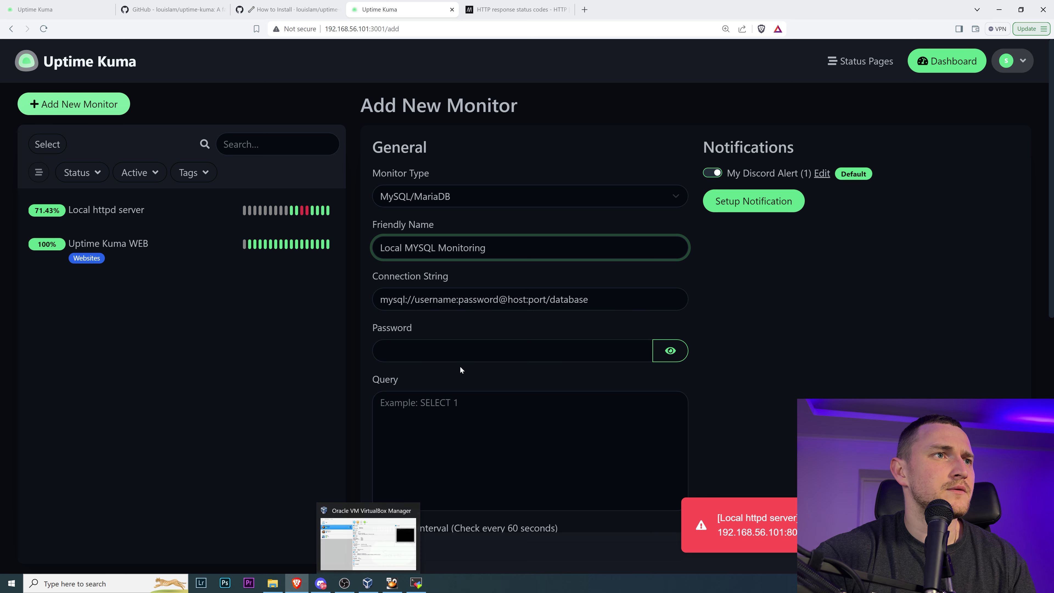
double_click(435, 299)
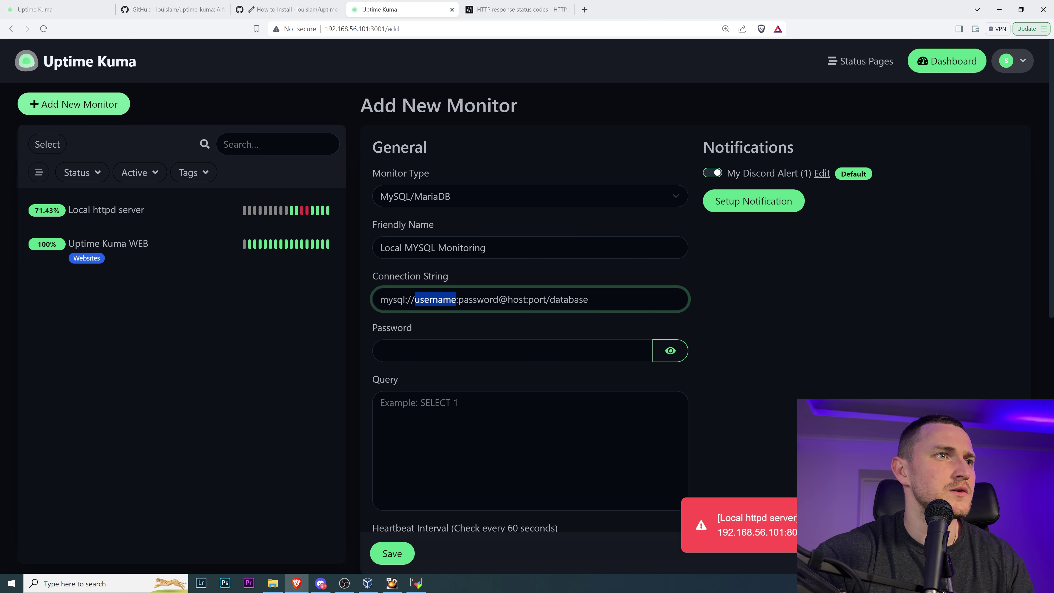
- Verify the zabbix user logs in with mysql -u zabbix -p and its password, then exit
left_click(416, 583)
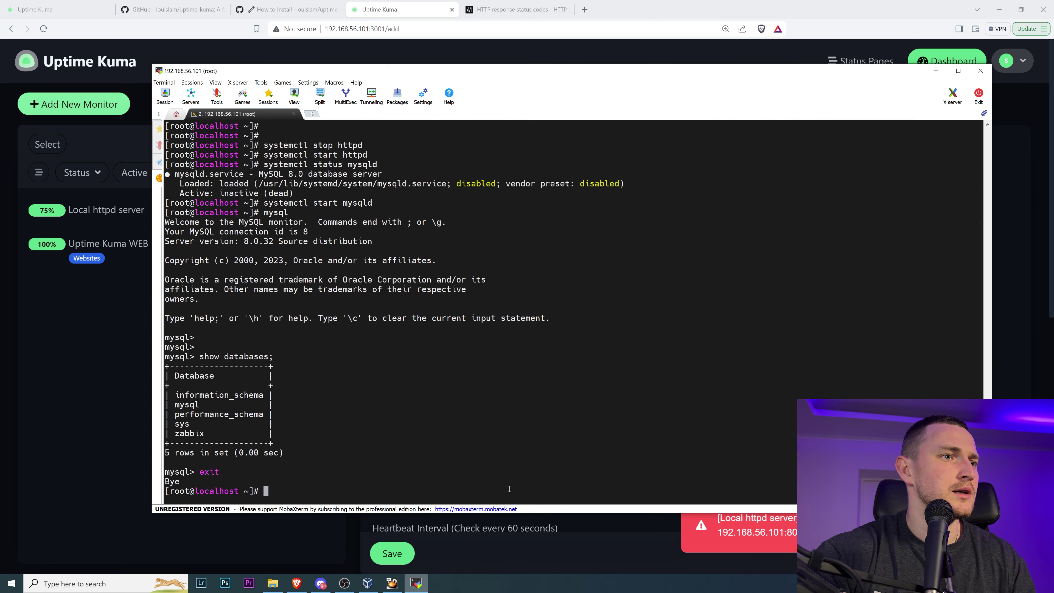
type("mys")
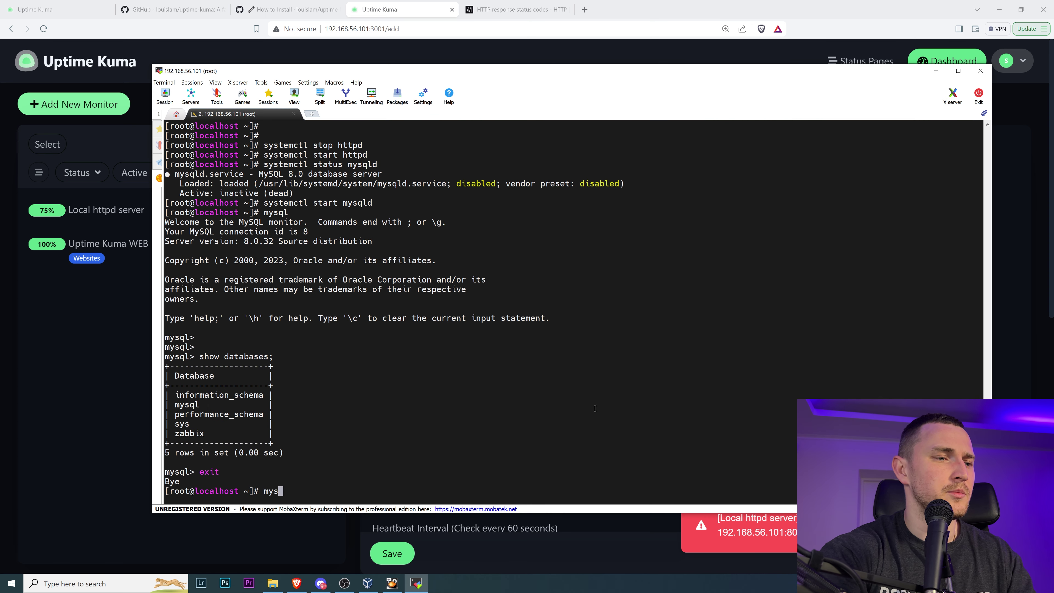
type("ql -u zabbix -p")
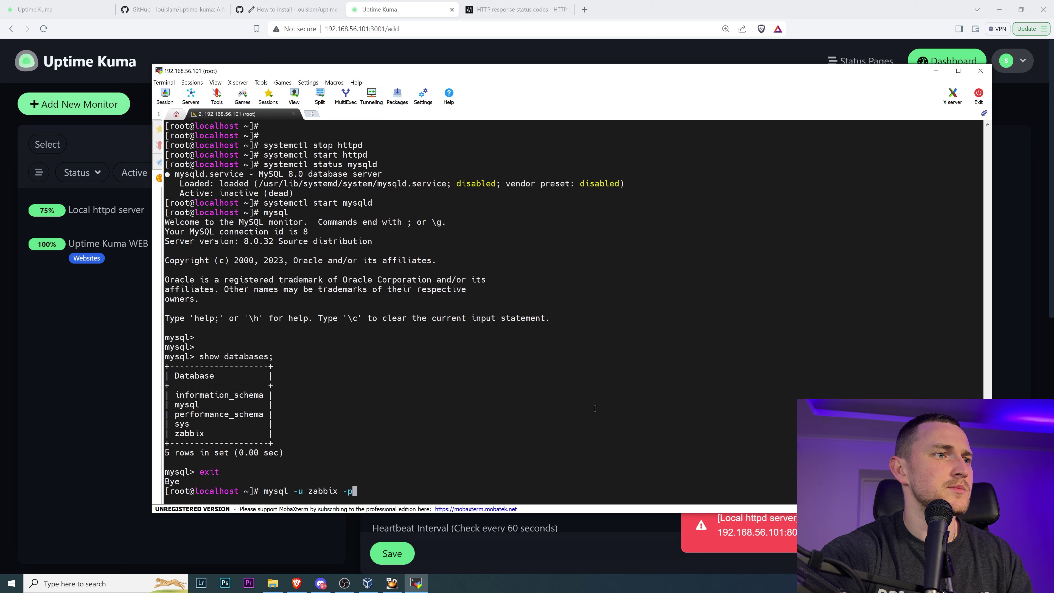
key("Return")
key("Return")
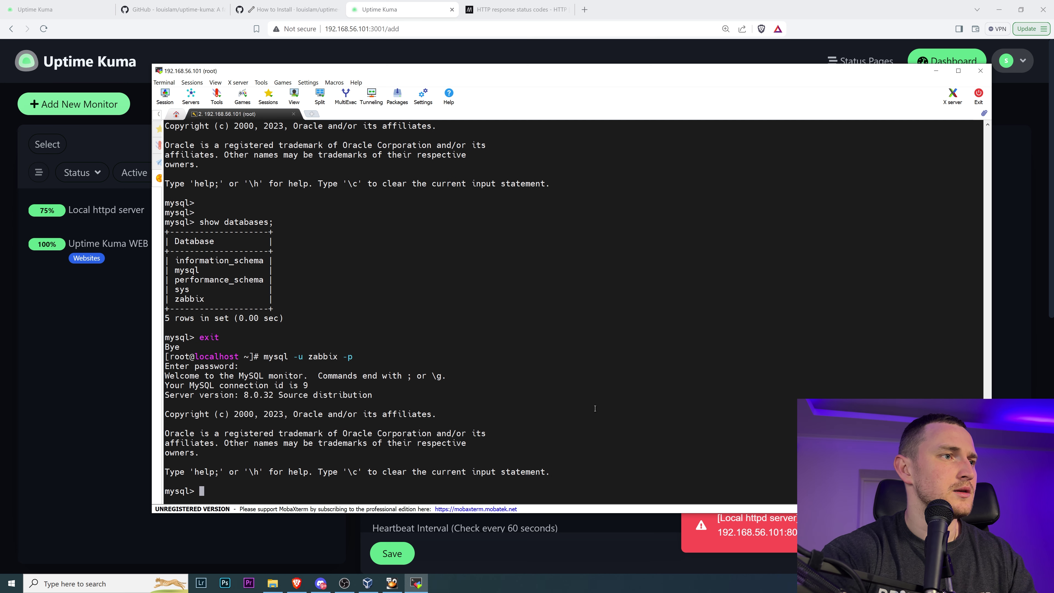
type("exit")
key("Return")
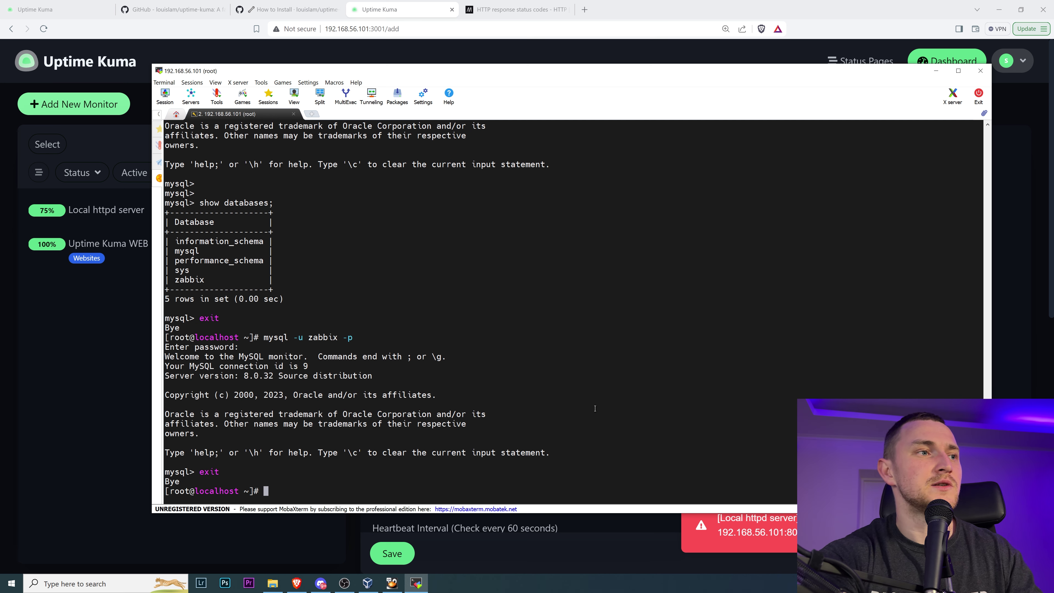
left_click(100, 383)
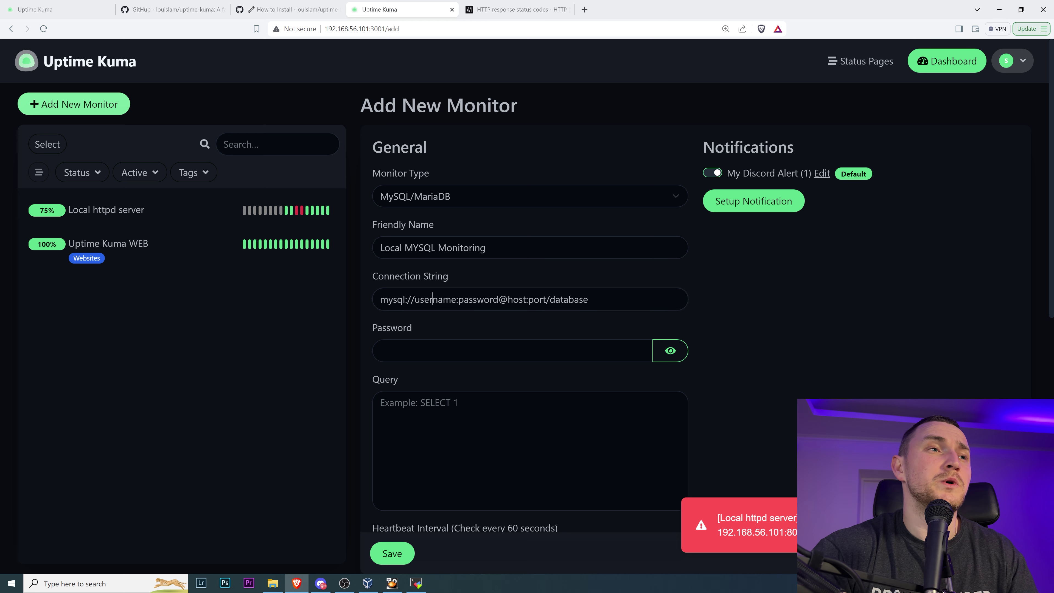
- Fill the connection string with user zabbix and its password, host 192.168.56.101, port 3306, database zabbix
double_click(432, 299)
type("zabbix")
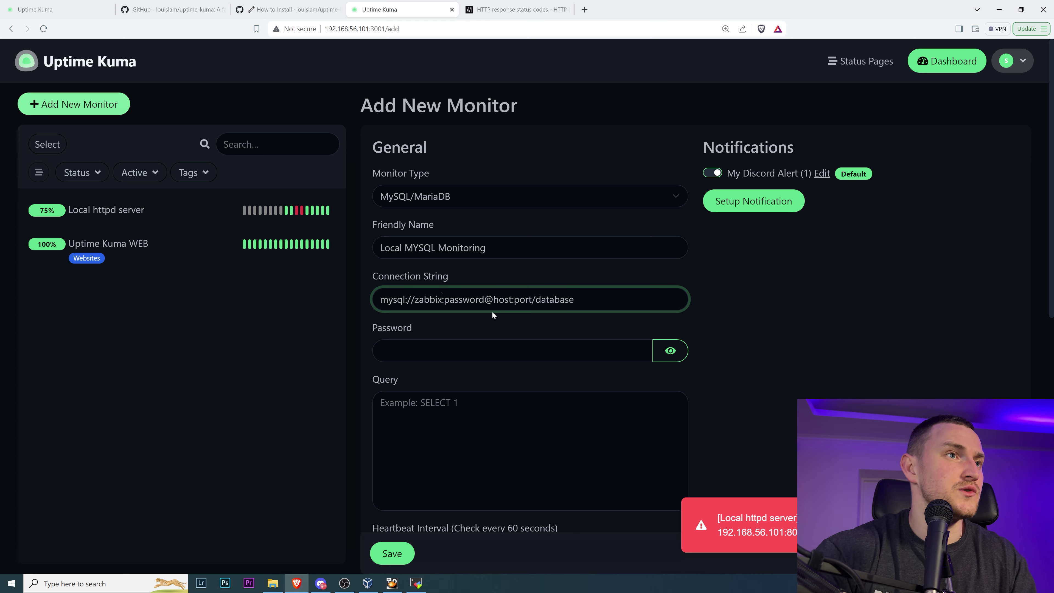
double_click(469, 298)
type("zabbix")
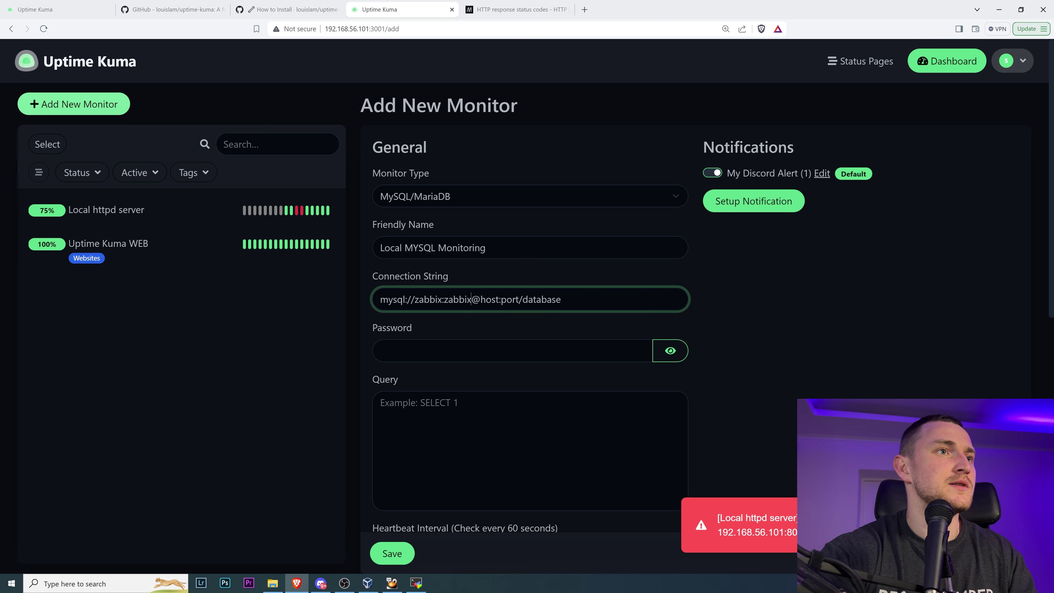
double_click(489, 298)
type("192.168")
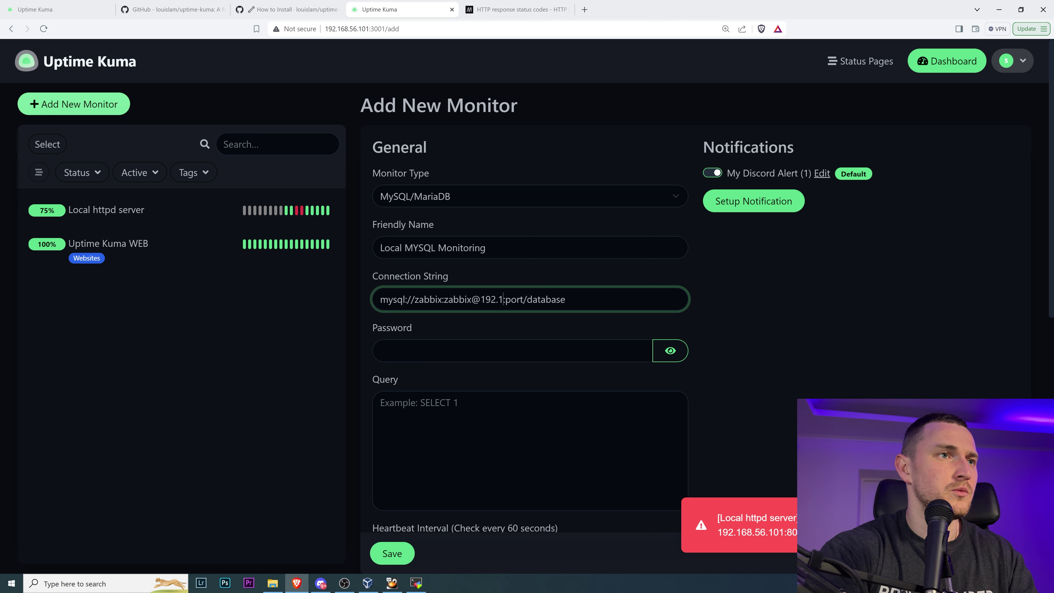
type(".56.101")
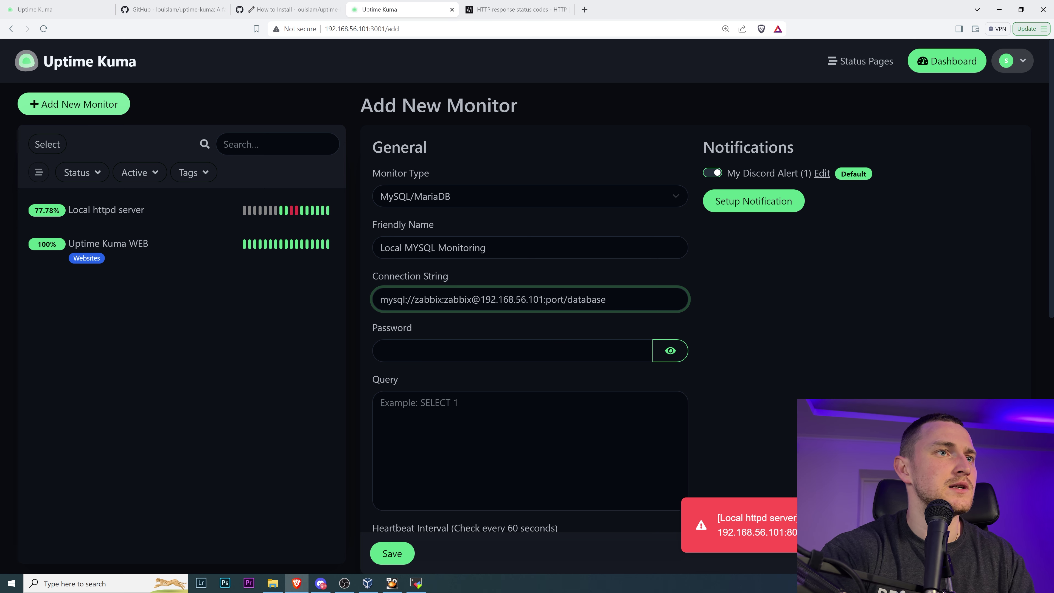
key("BackSpace")
key("BackSpace")
key("BackSpace")
key("BackSpace")
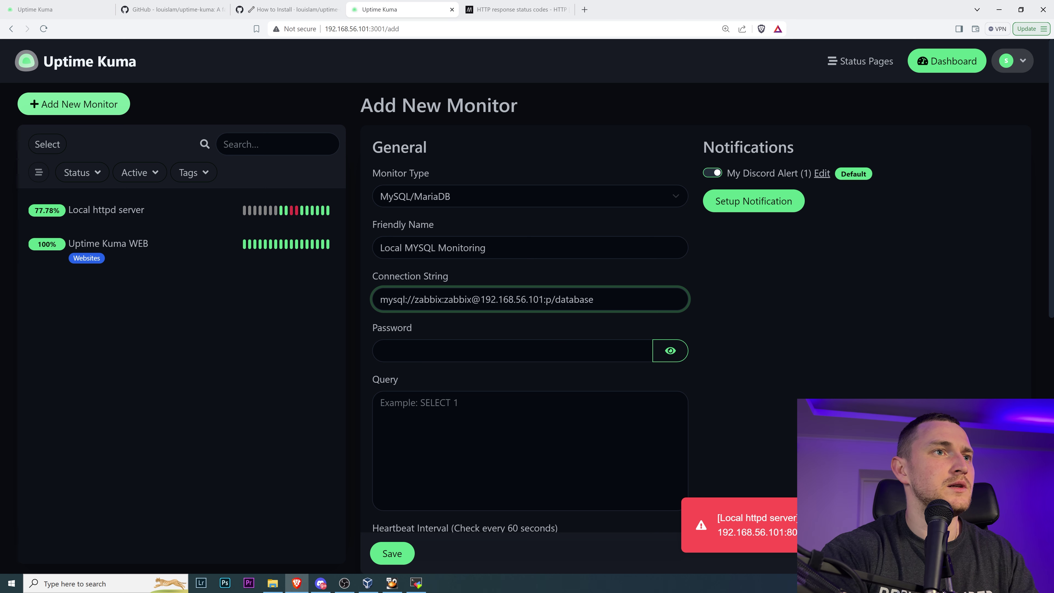
type("3306")
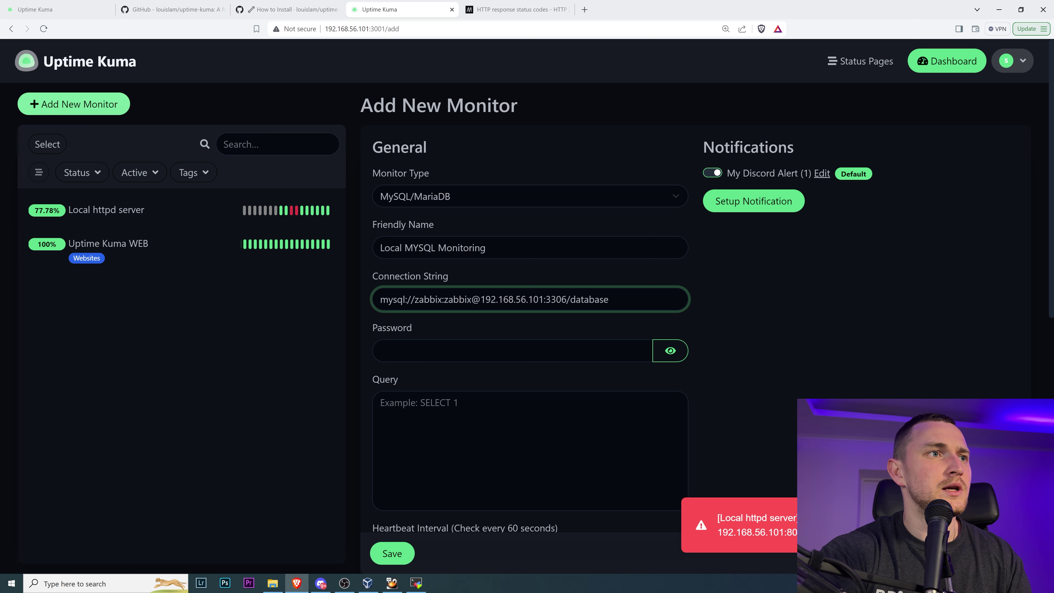
key("BackSpace")
key("BackSpace")
key("BackSpace")
key("BackSpace")
key("BackSpace")
key("BackSpace")
key("BackSpace")
key("BackSpace")
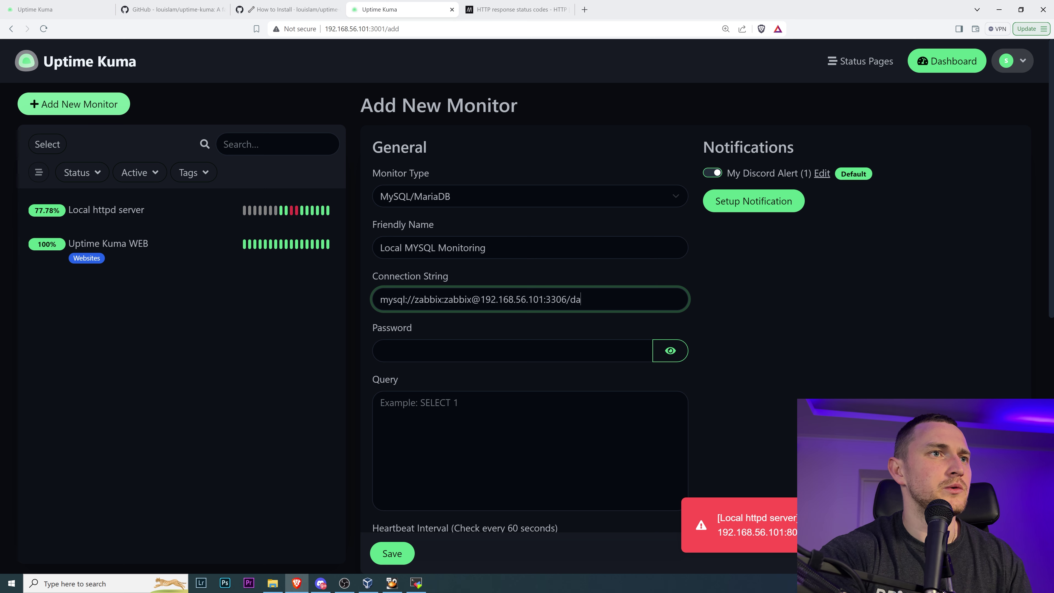
type("zabbix")
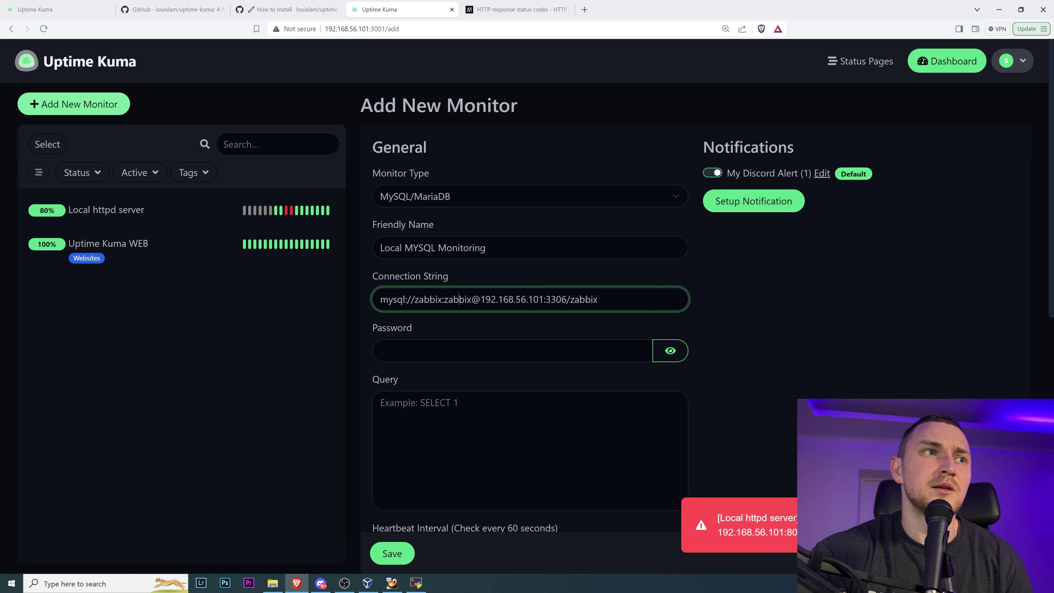
- Leave the separate Password field empty after clearing a partial entry
key("Tab")
type("zabb")
key("BackSpace")
key("BackSpace")
key("BackSpace")
key("BackSpace")
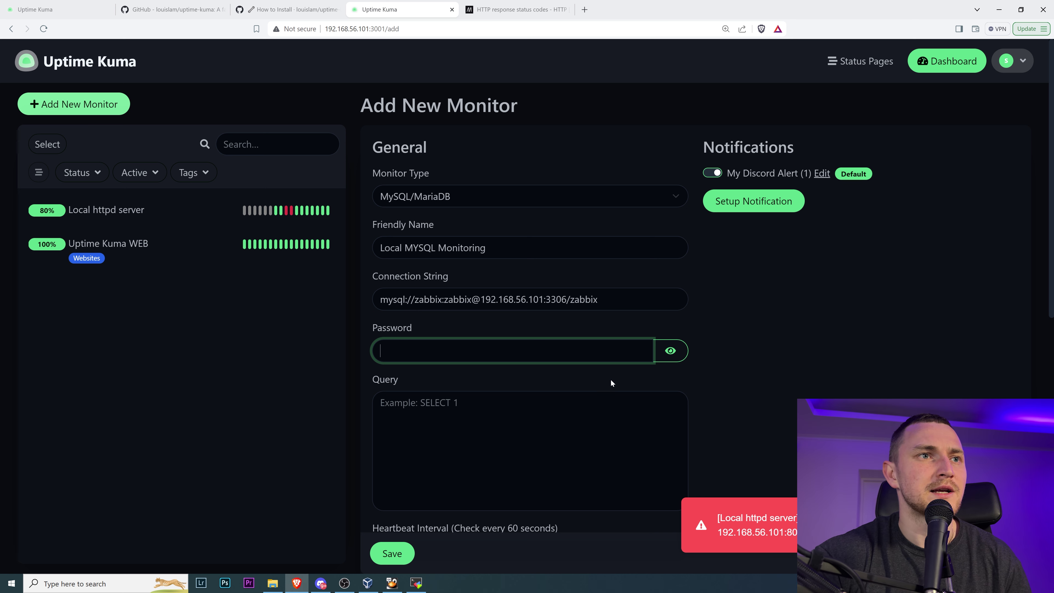
left_click(381, 402)
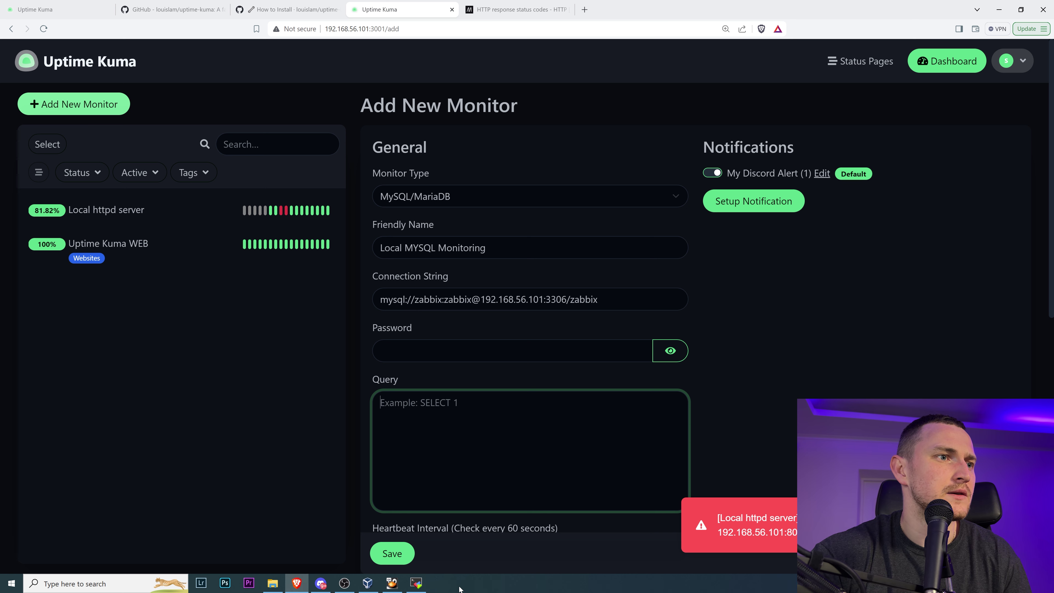
- In the MySQL client, switch to the zabbix database and list every row of hosts
left_click(426, 583)
type("mysql")
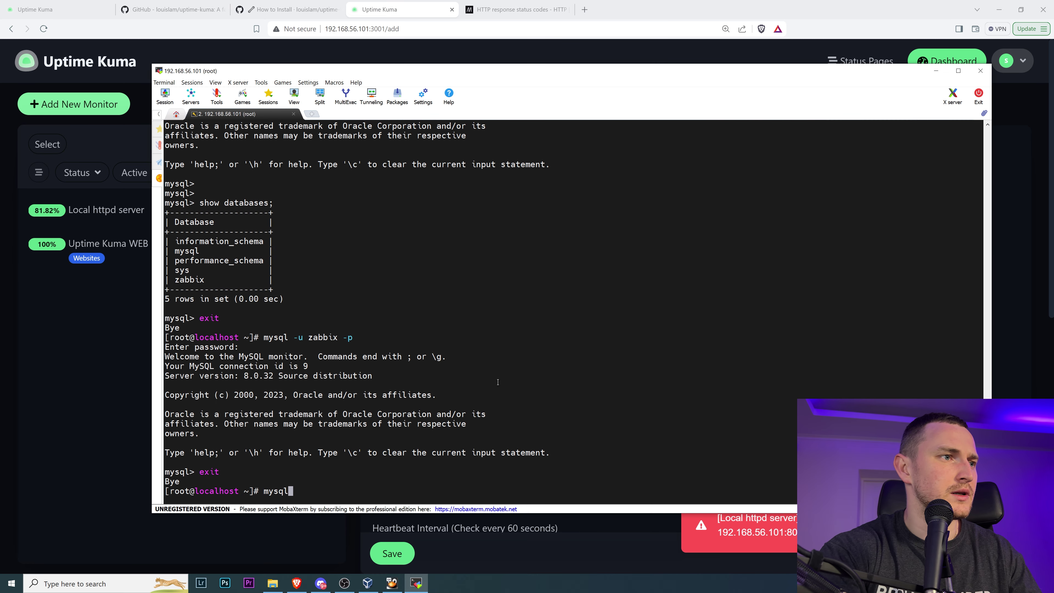
key("Return")
type("use zabbix;")
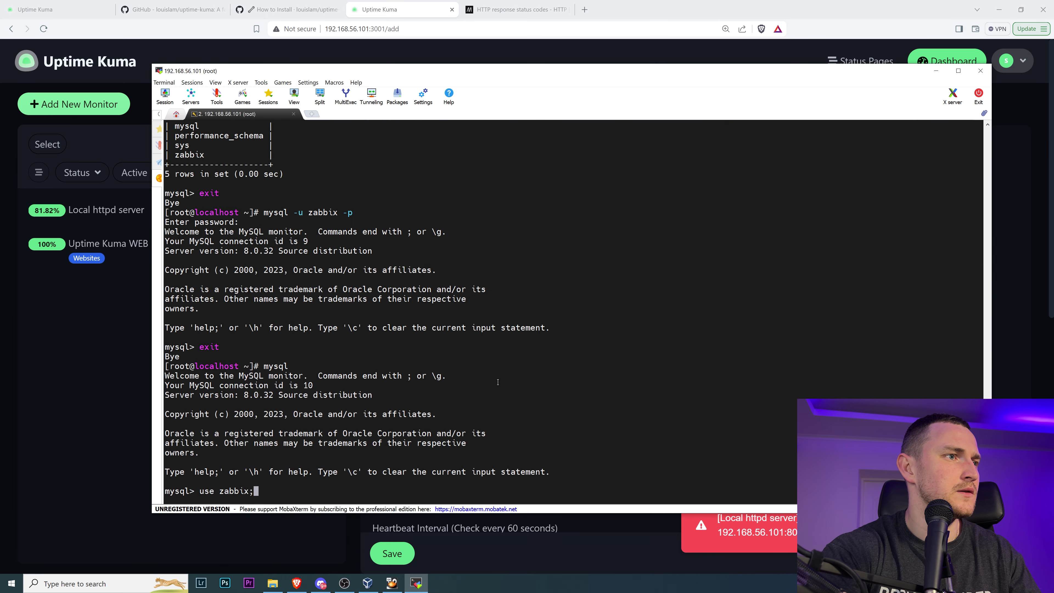
key("Return")
type("select ")
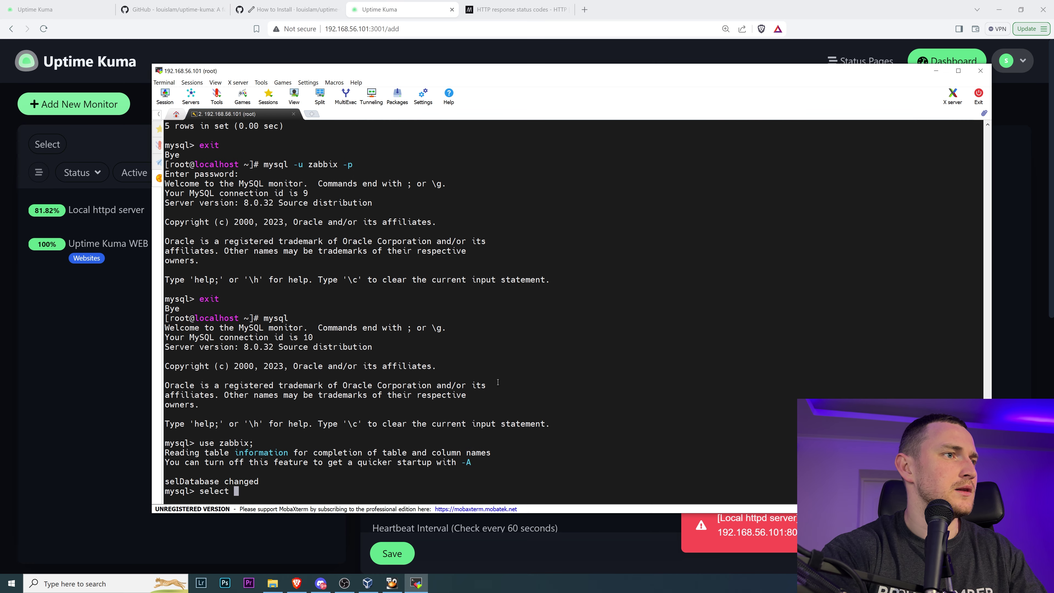
type("* from ")
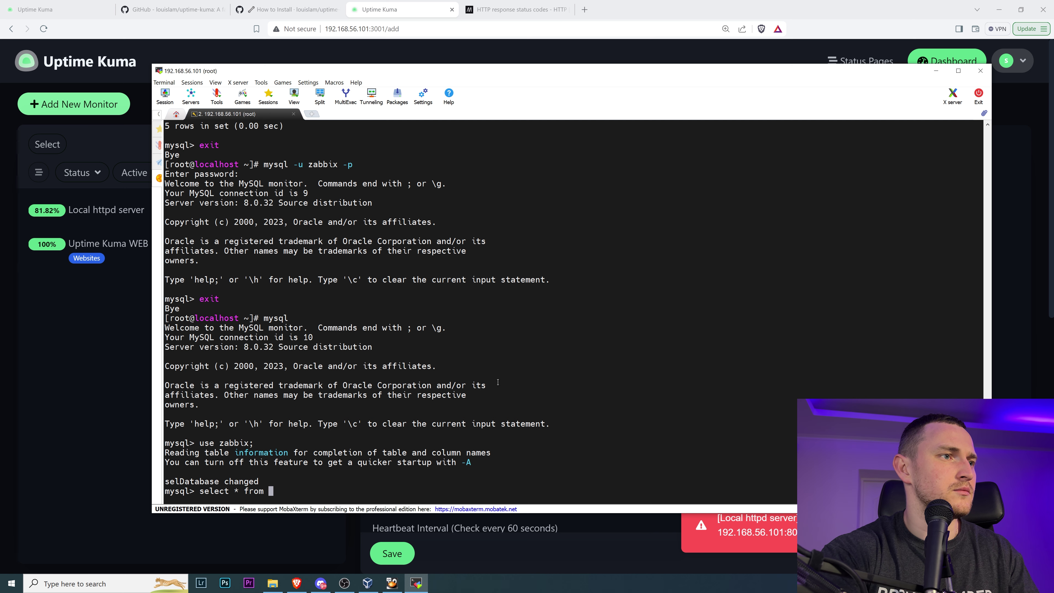
type("hosts")
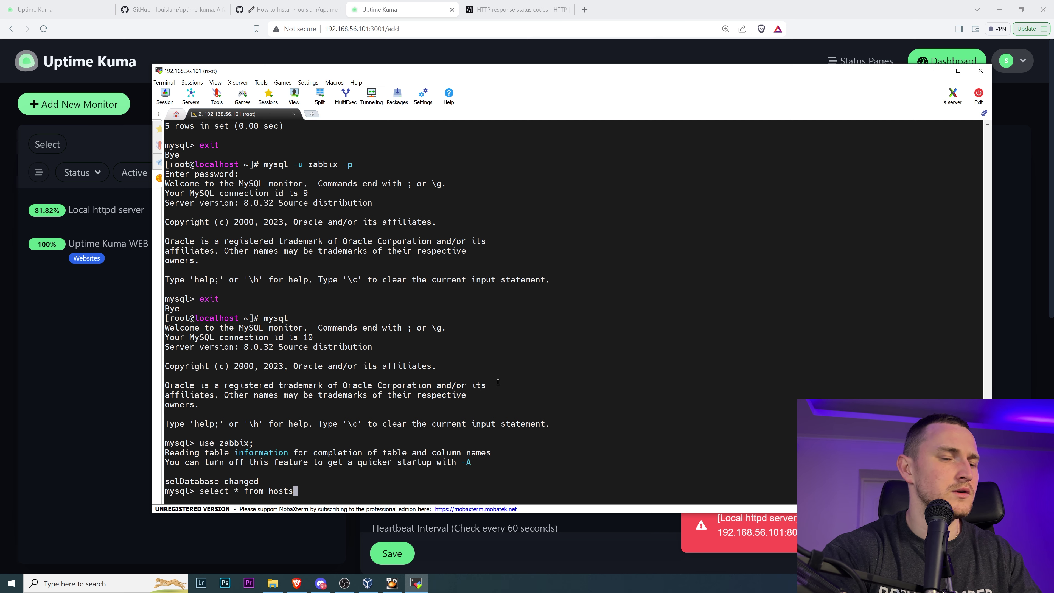
type("\\G")
key("Return")
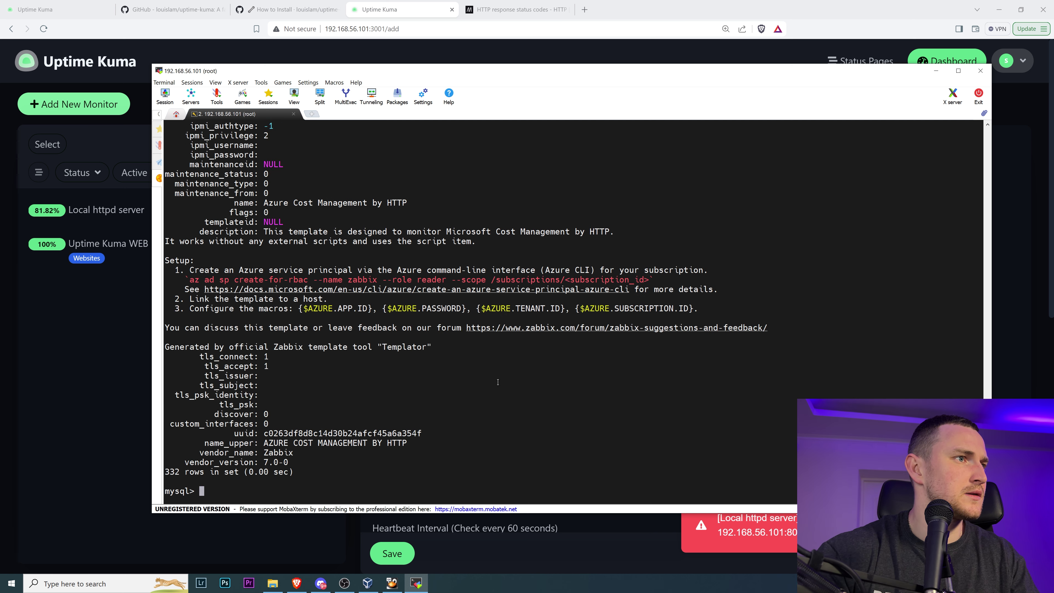
- Re-run the hosts query as a table, then list only the host column
scroll(380, 399, "up", 15)
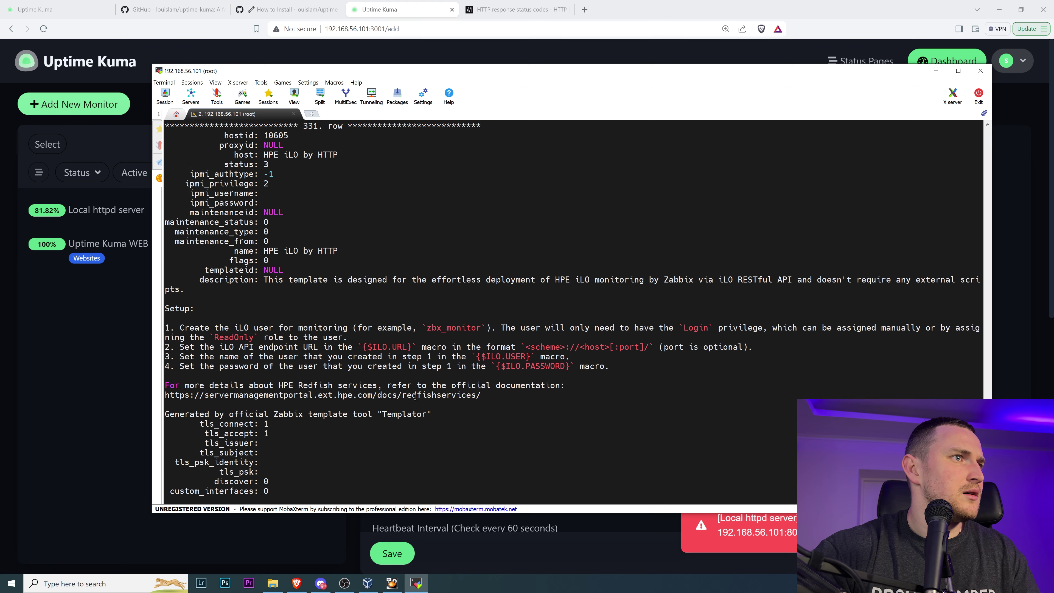
key("Up")
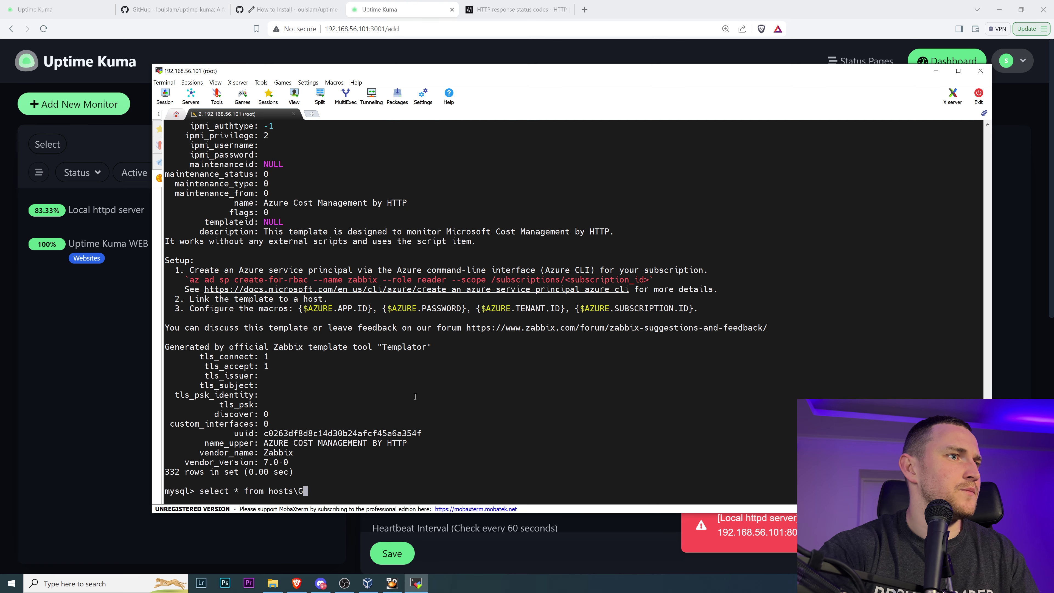
key("BackSpace")
key("BackSpace")
type(";")
key("Return")
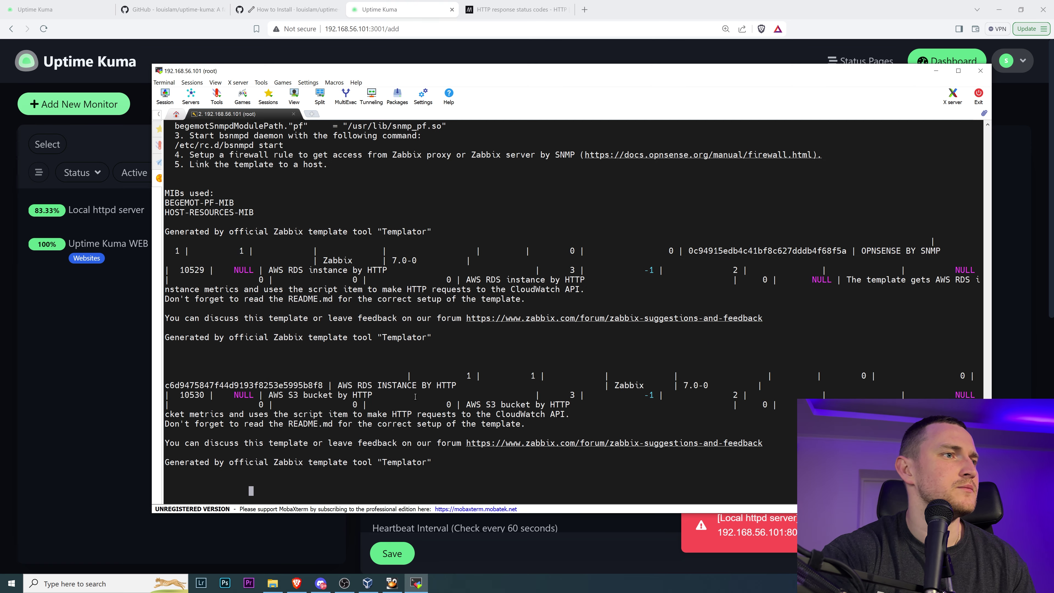
key("Up")
key("Left")
key("Left")
key("Left")
key("Left")
key("Left")
key("Left")
key("Left")
key("Left")
key("Left")
key("Left")
key("Left")
key("Left")
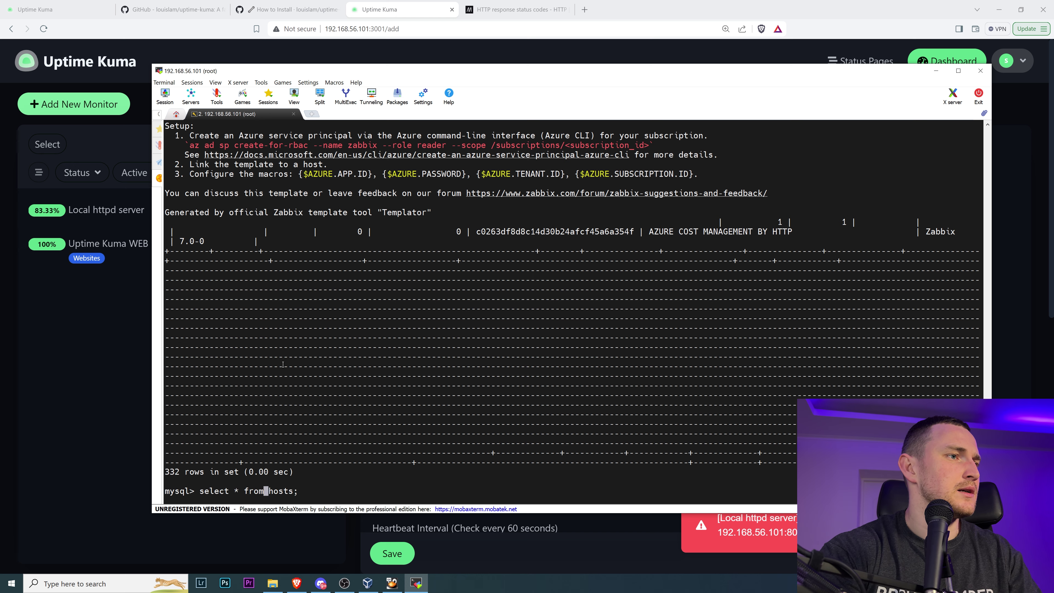
key("BackSpace")
type("host")
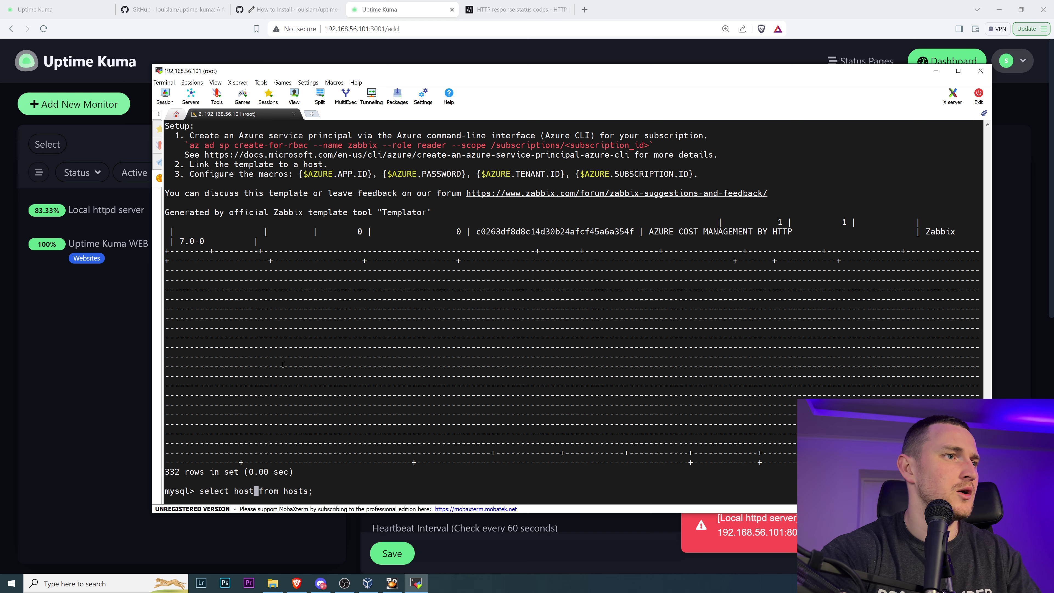
key("Return")
scroll(304, 243, "up", 20)
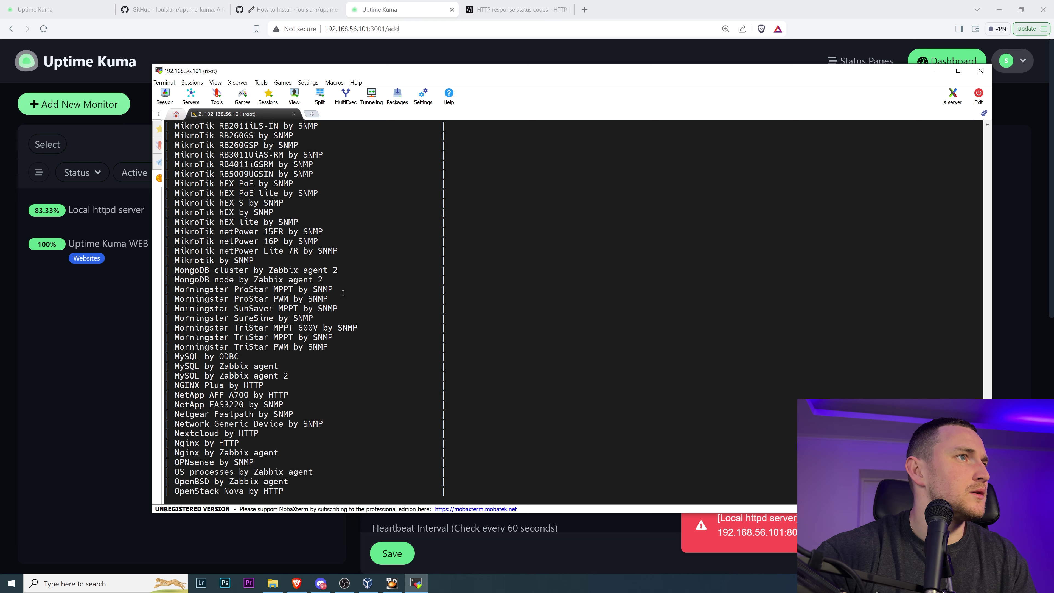
scroll(340, 285, "up", 20)
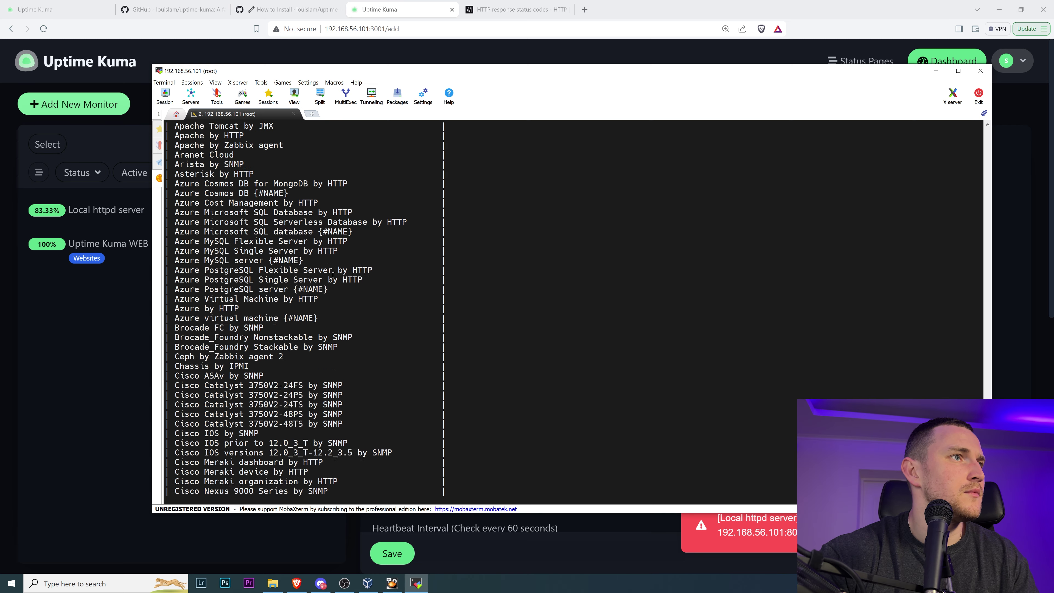
scroll(332, 273, "down", 20)
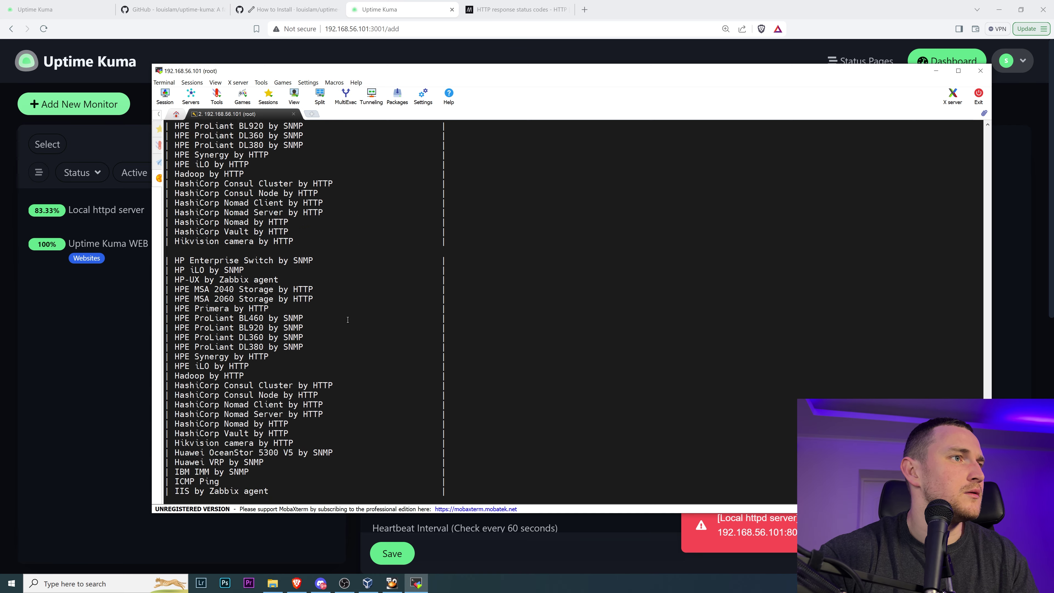
scroll(344, 318, "down", 10)
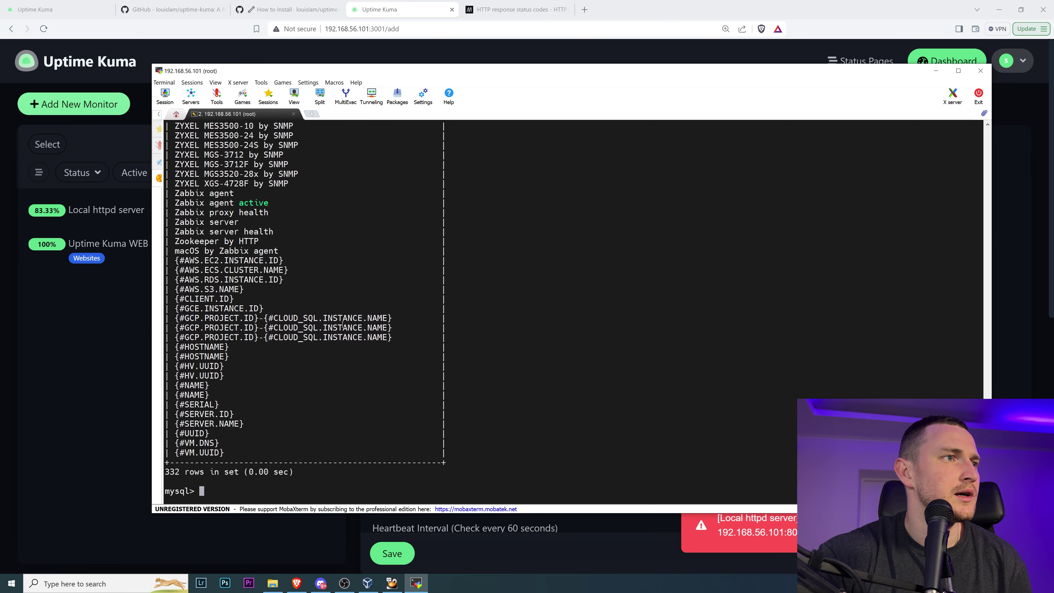
scroll(341, 321, "up", 3)
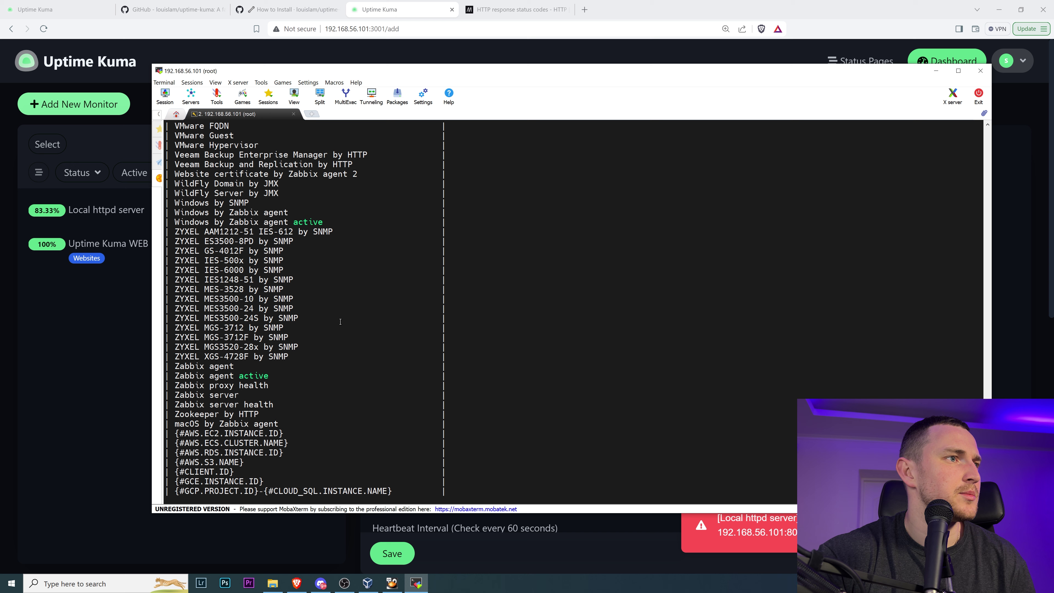
- Filter the hosts query to host = 'Zabbix server'
triple_click(236, 394)
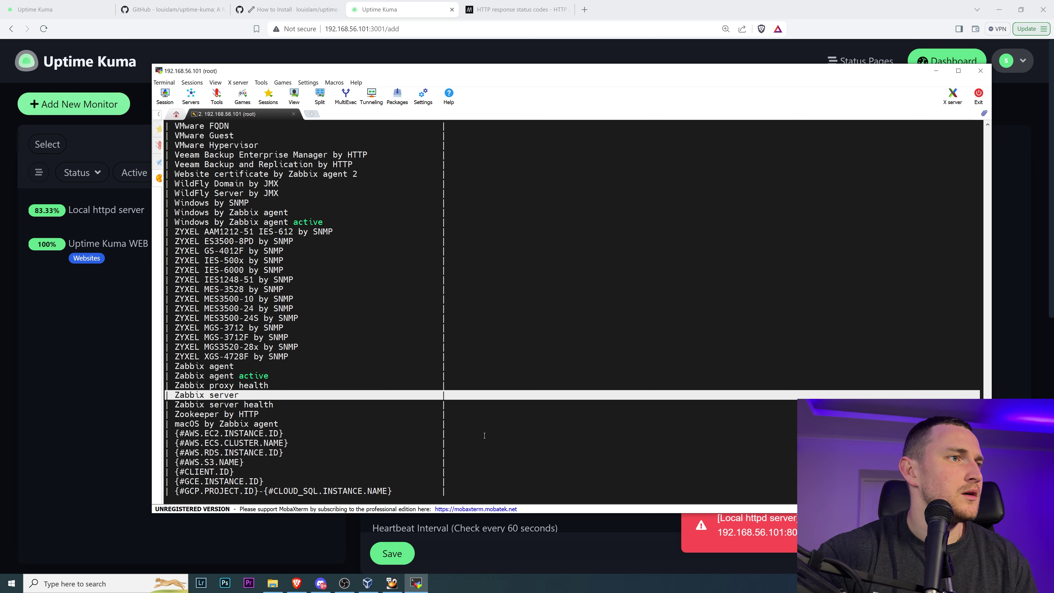
scroll(484, 435, "down", 6)
key("Left")
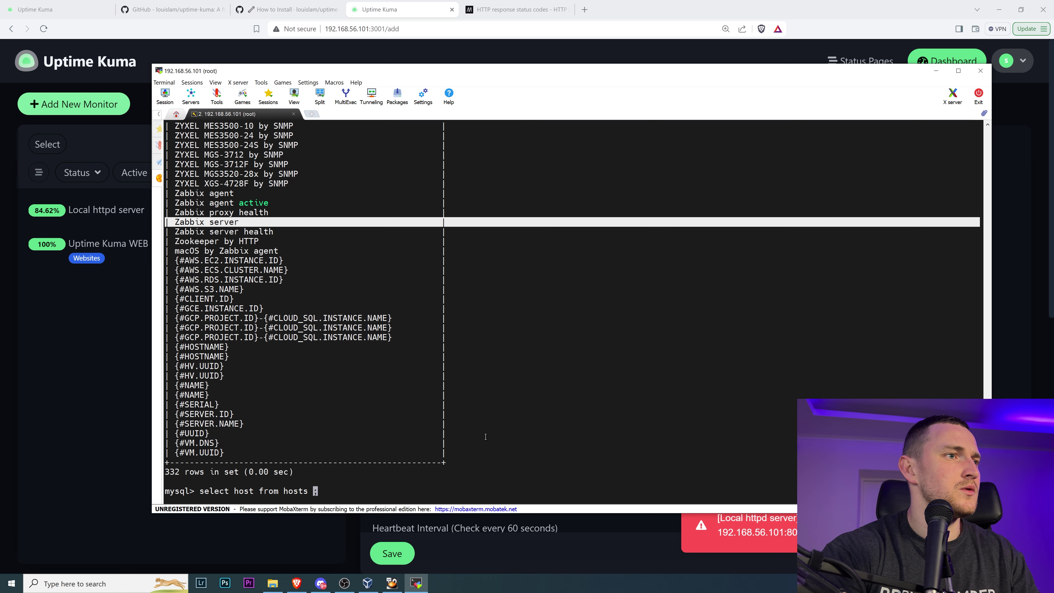
type("where hos")
key("BackSpace")
key("BackSpace")
type("ost")
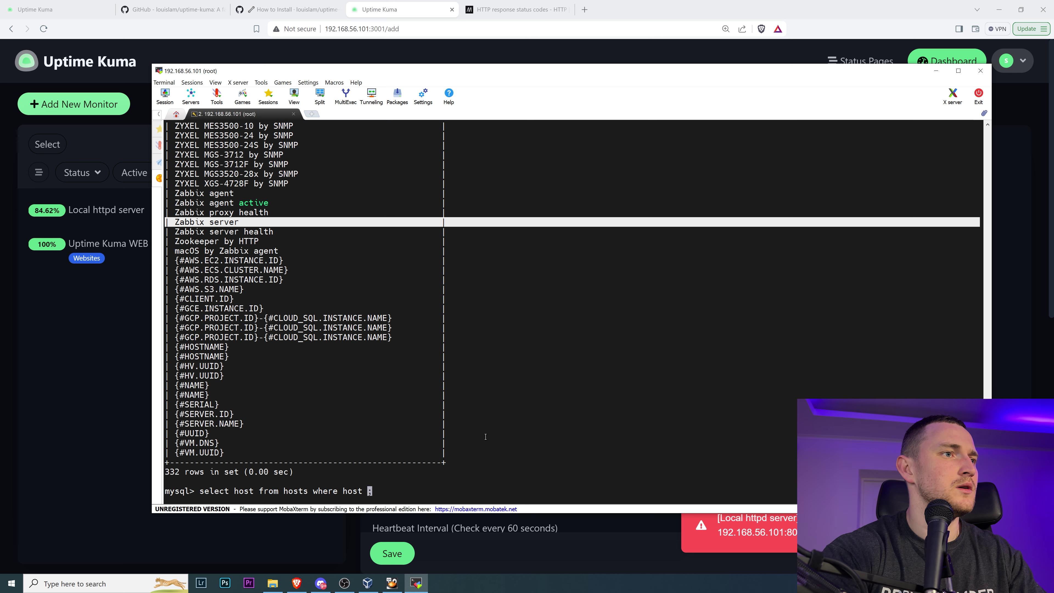
type("'")
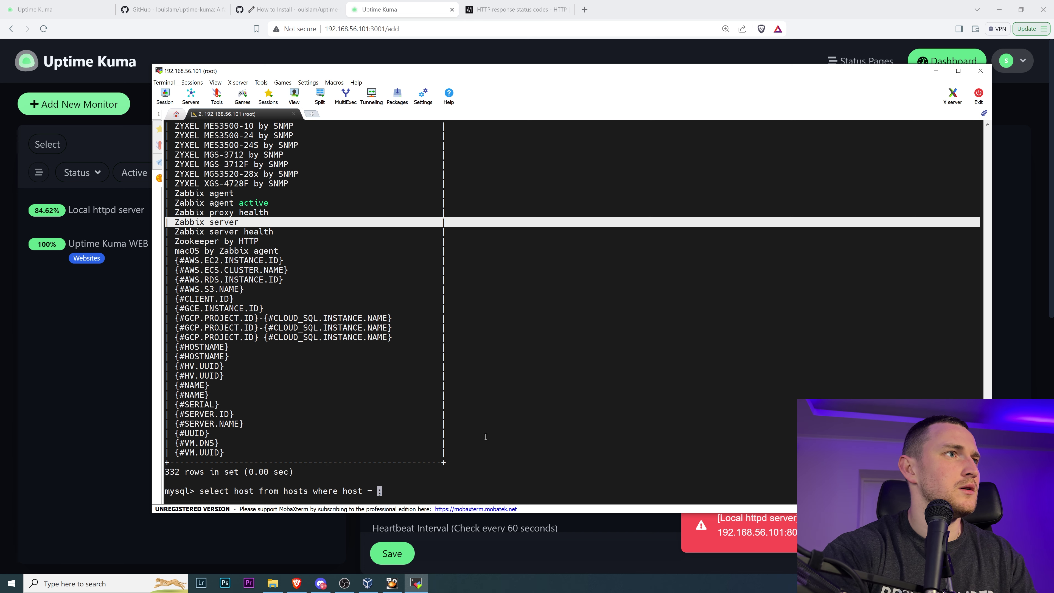
type("Zabbix server")
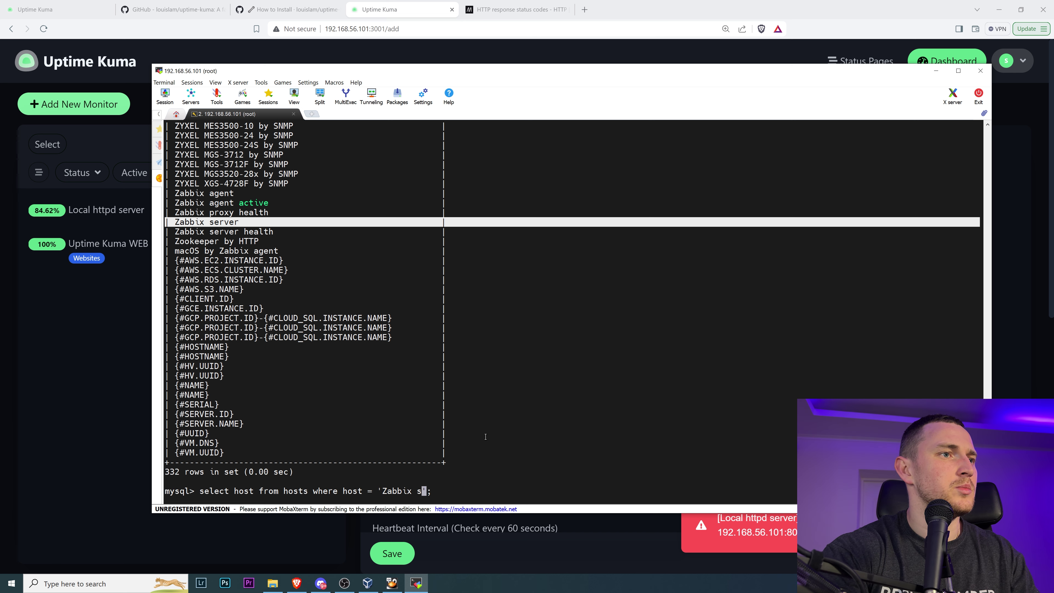
key("Return")
- Show the full Zabbix server row with \G output and pick out hostid 10084
key("Up")
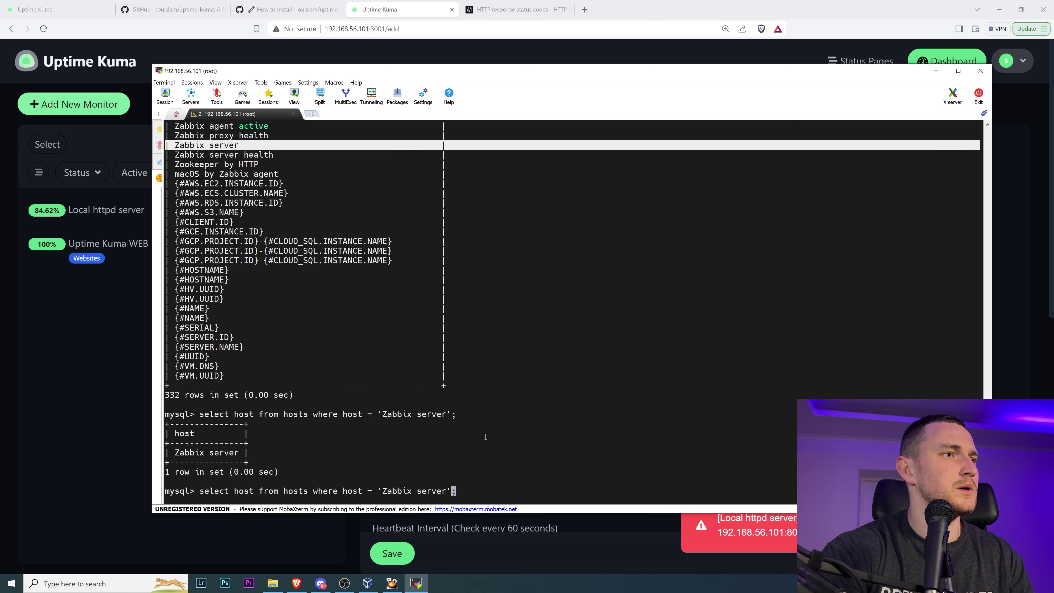
key("Left")
key("Left")
key("Left")
key("Left")
key("Left")
key("Left")
key("Left")
key("Left")
key("Left")
key("Left")
key("Left")
key("Left")
key("Left")
key("Left")
key("Left")
key("Left")
key("Left")
key("Left")
key("Left")
key("Left")
key("Left")
key("Left")
key("Left")
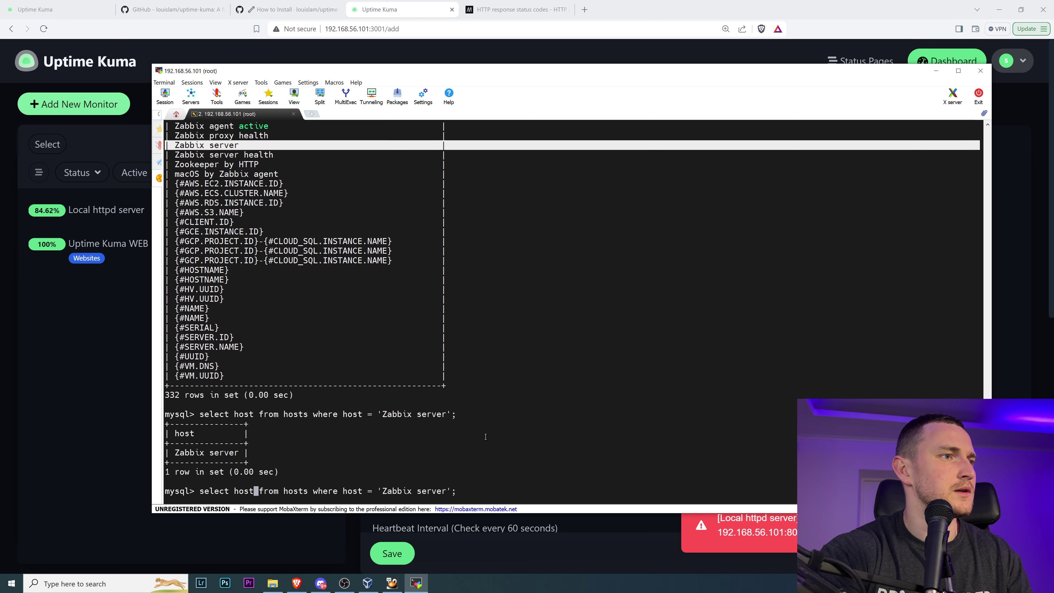
key("BackSpace")
key("BackSpace")
key("BackSpace")
key("BackSpace")
type("*")
key("Return")
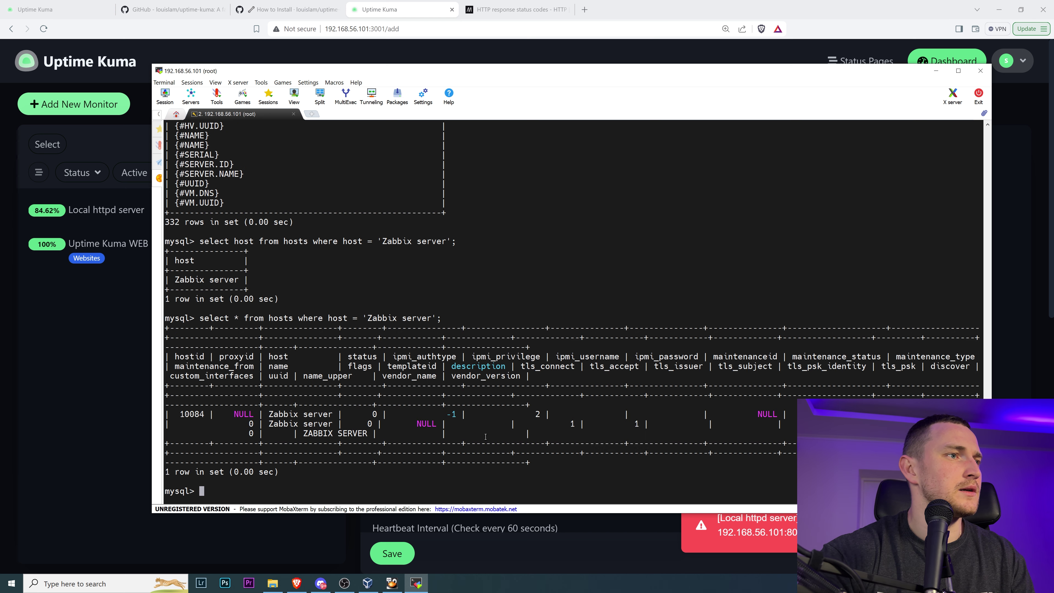
key("Up")
key("Left")
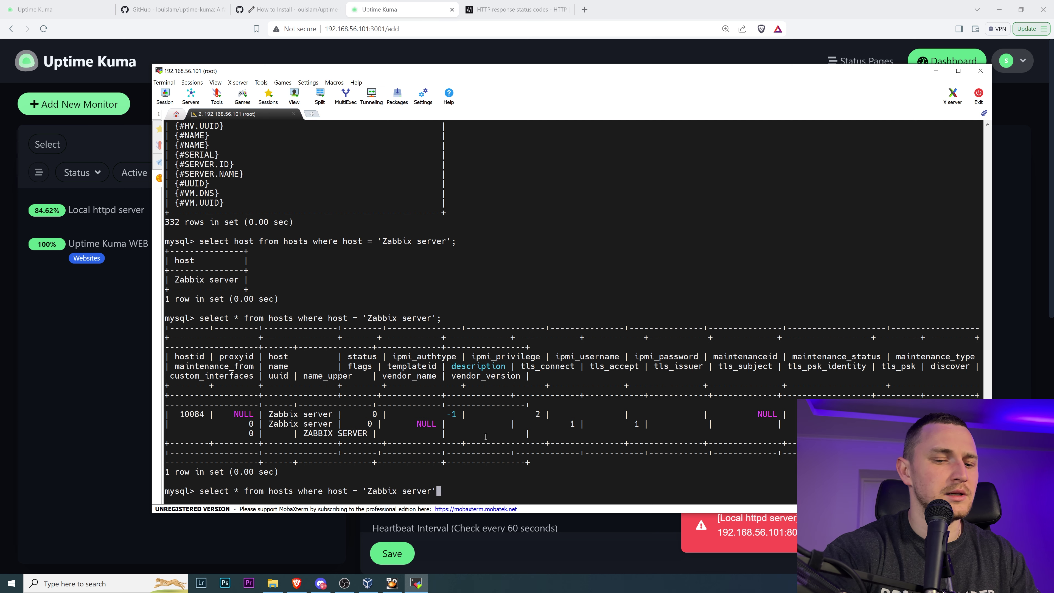
key("Delete")
type("\\G")
key("Return")
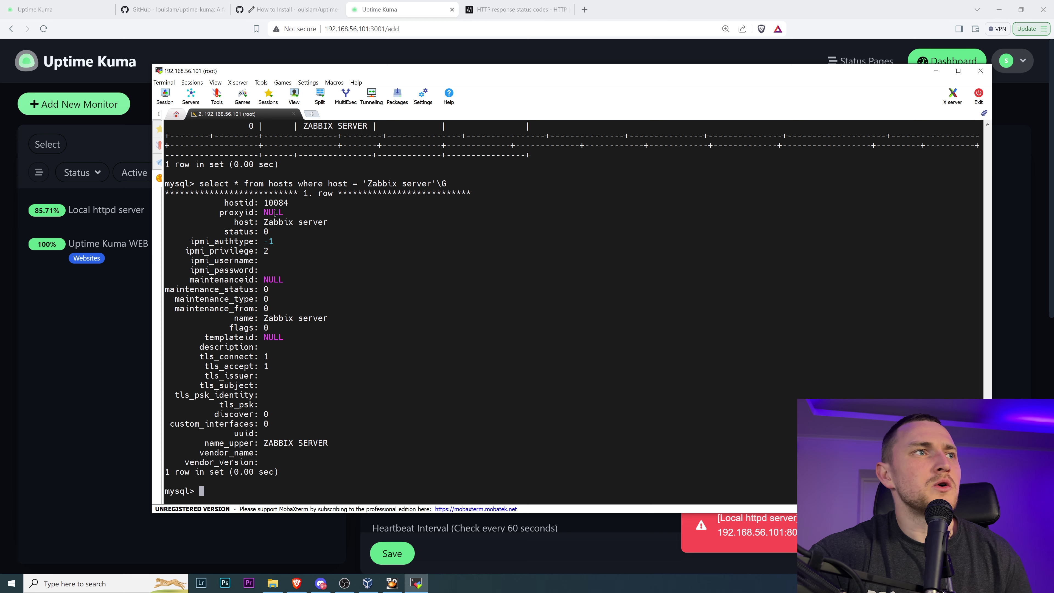
double_click(275, 202)
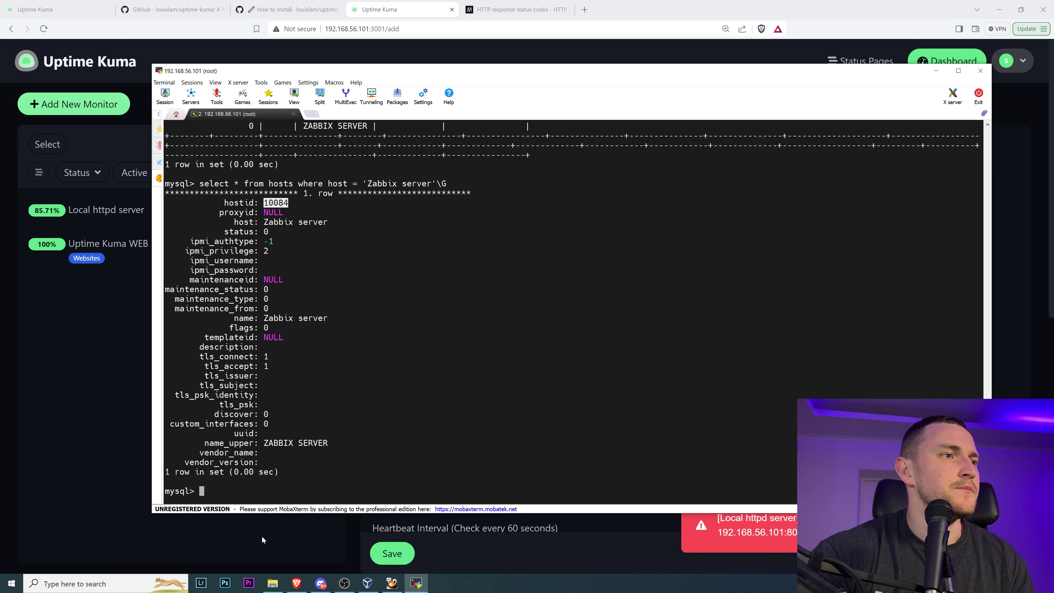
- Enter the monitor query: select host from hosts where hostid = '10084';
left_click(255, 537)
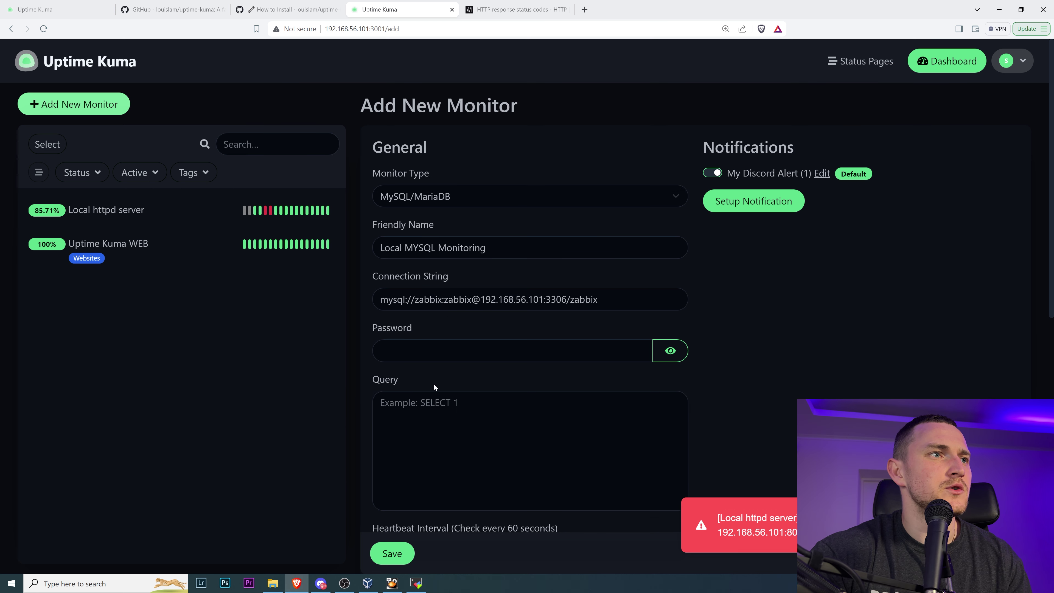
left_click(380, 403)
type("select h")
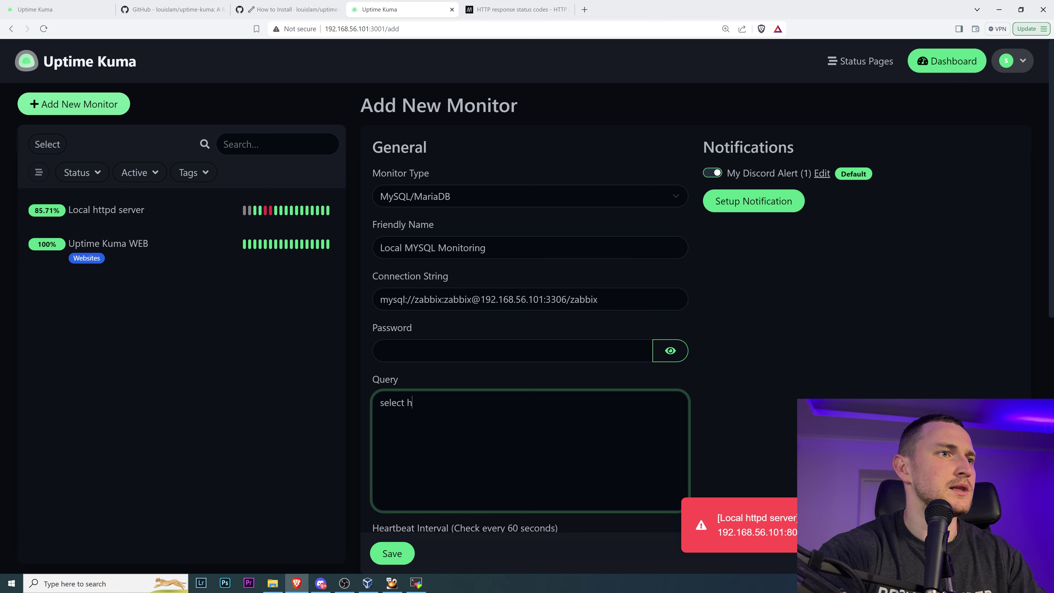
type("ost from hosts wh")
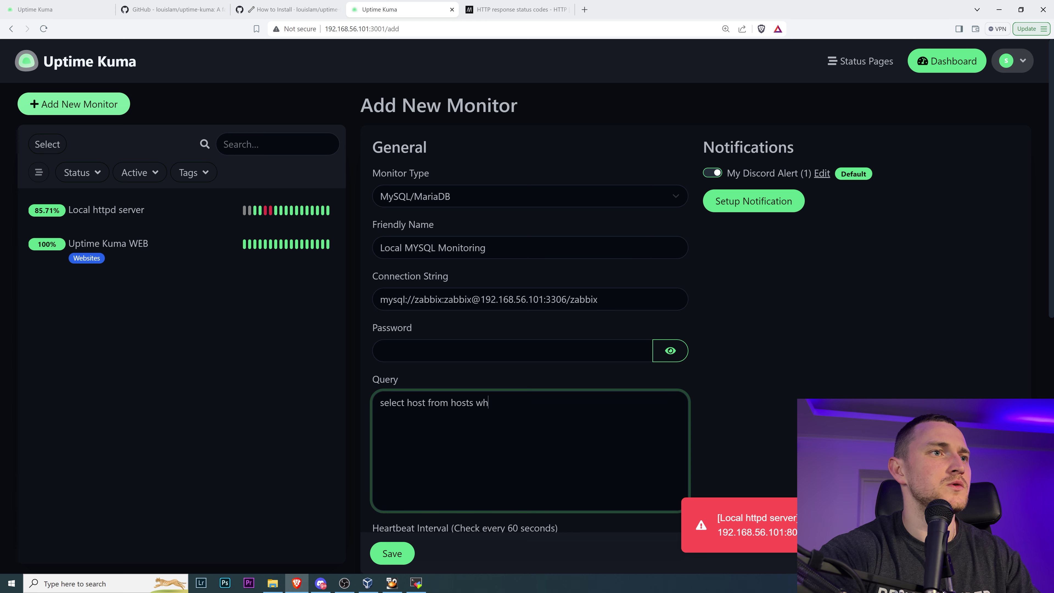
type("ere hostid = '")
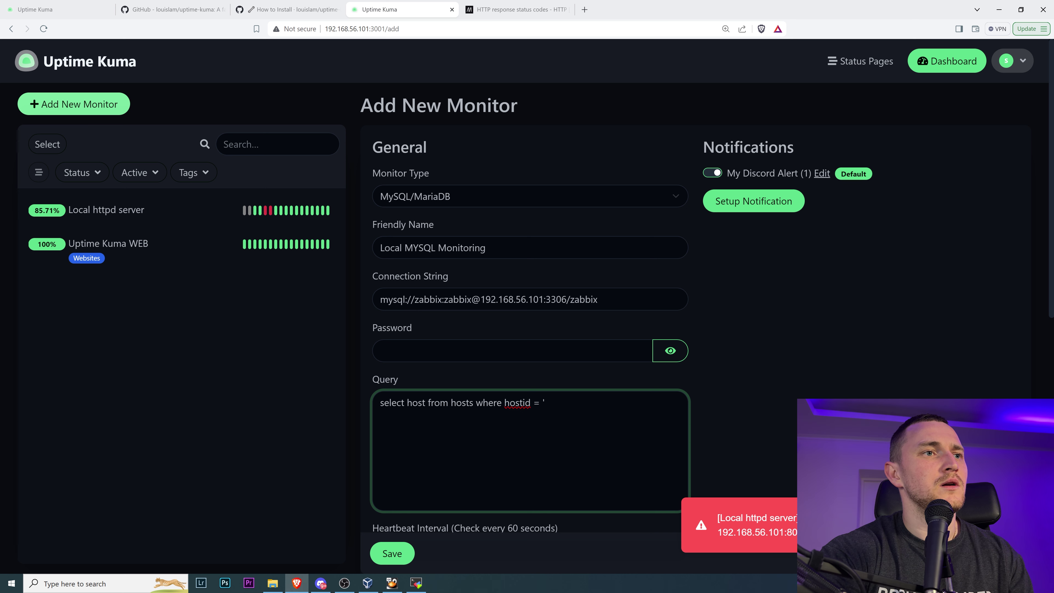
type("10084")
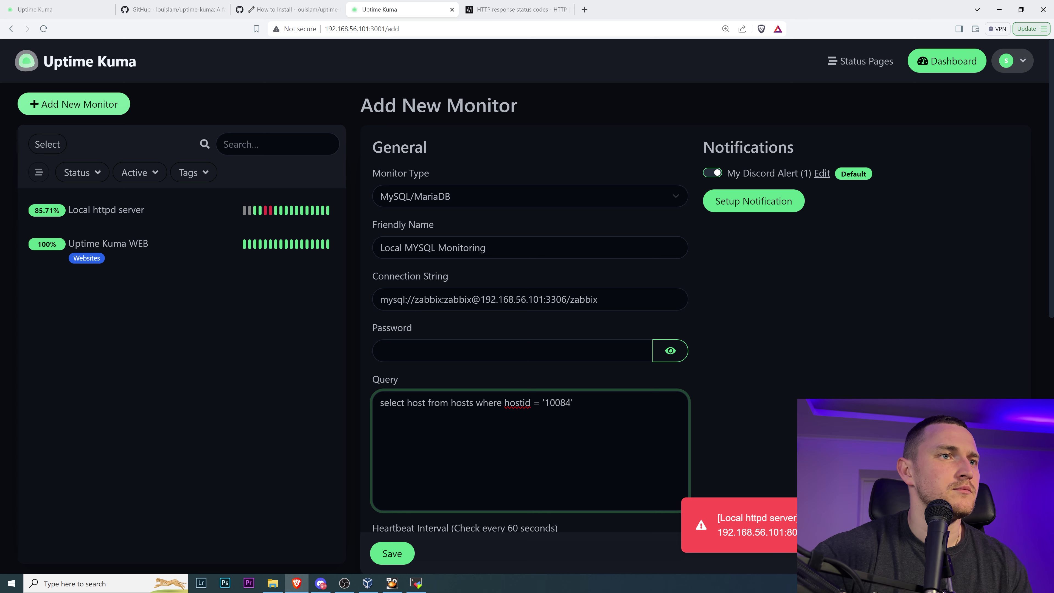
type("';")
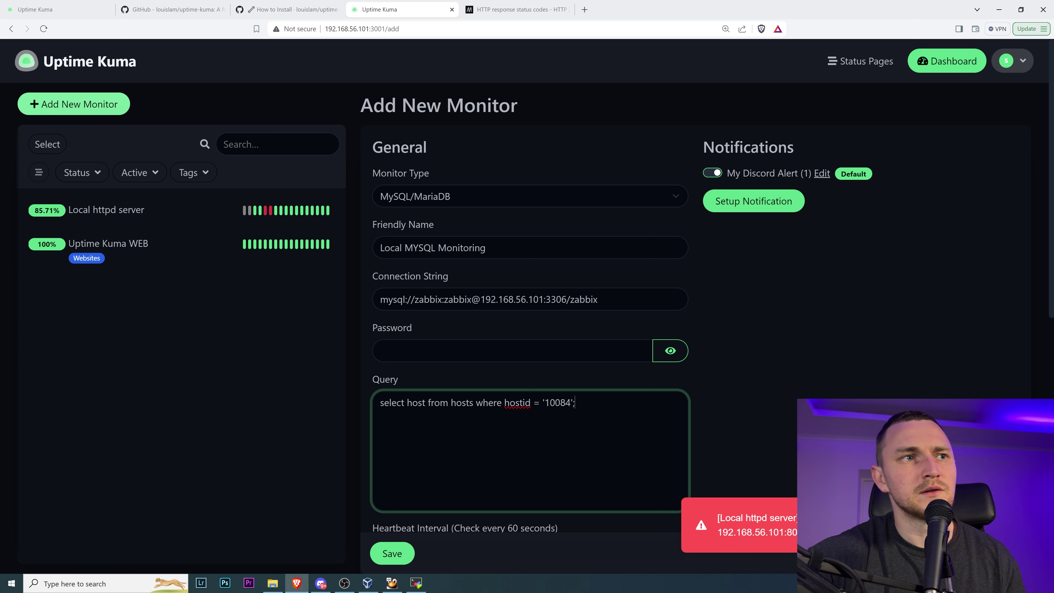
- Set the heartbeat interval to 20 seconds and save the MySQL monitor
scroll(604, 330, "down", 5)
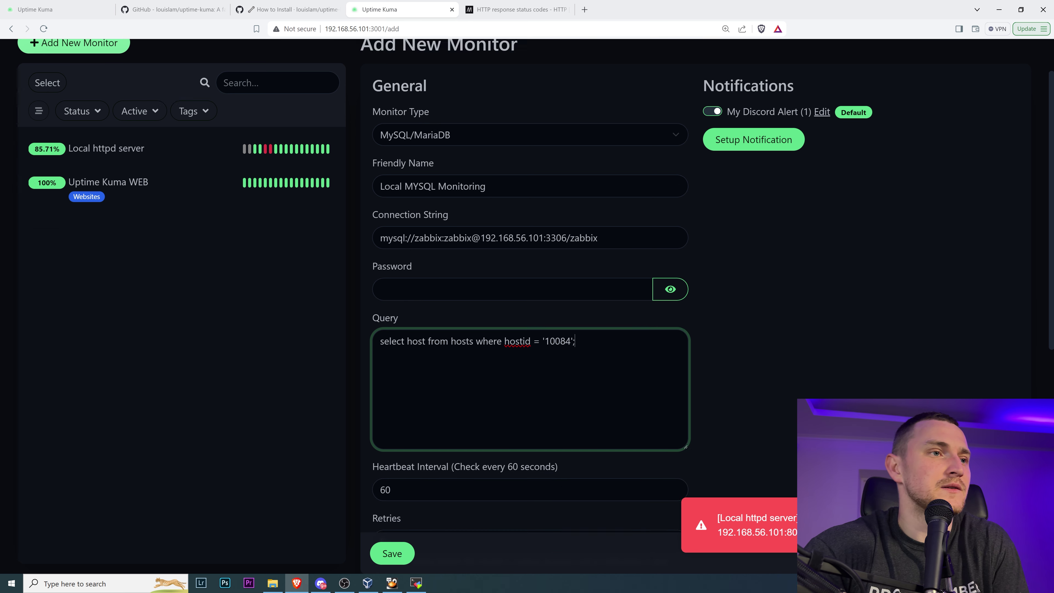
key("Tab")
type("20")
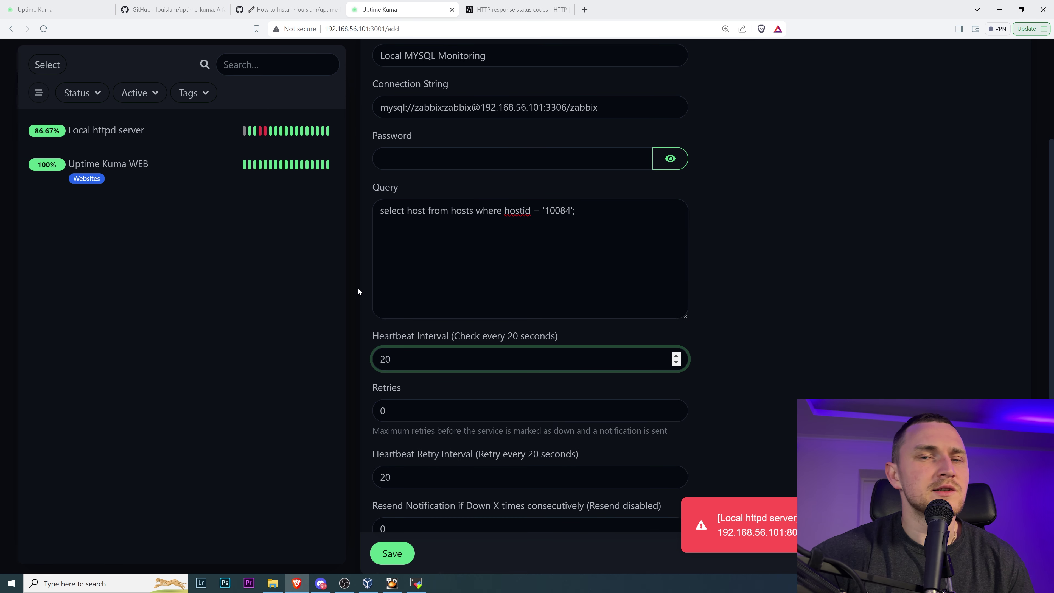
scroll(510, 446, "down", 1)
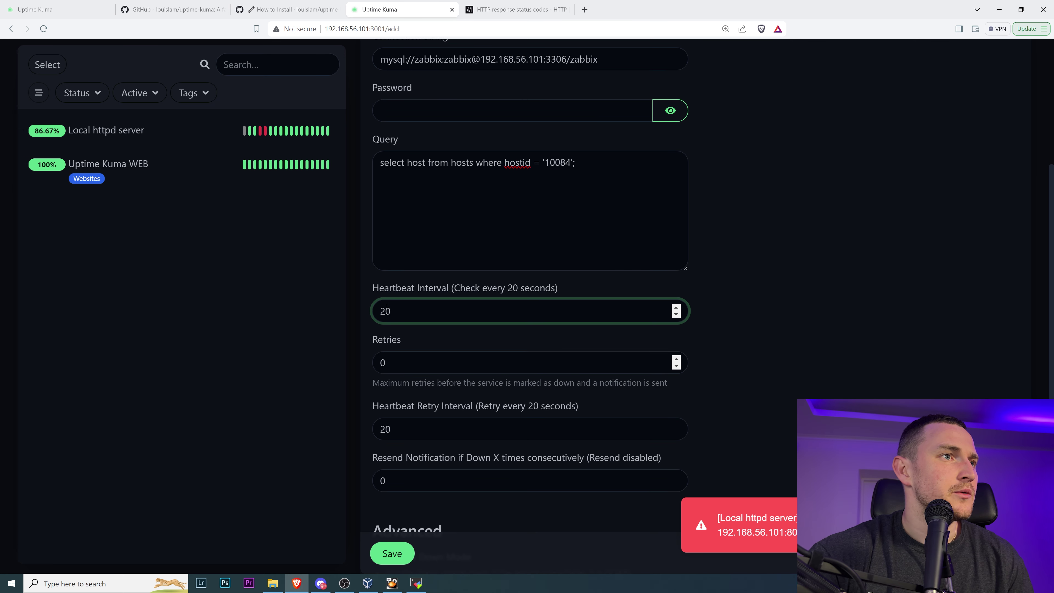
scroll(643, 379, "down", 5)
scroll(664, 344, "down", 1)
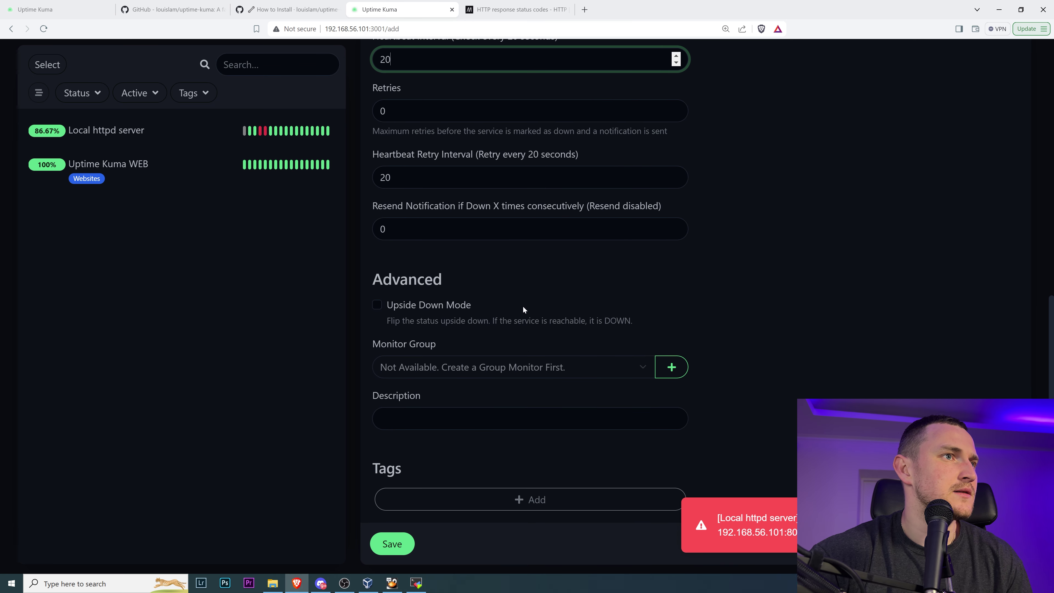
left_click(393, 543)
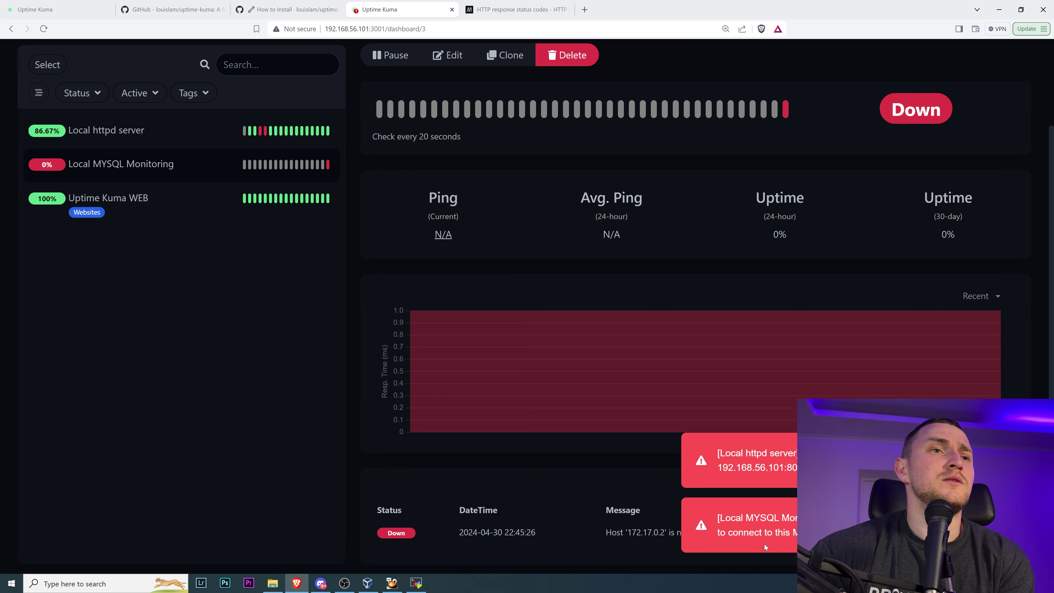
mouse_move(423, 583)
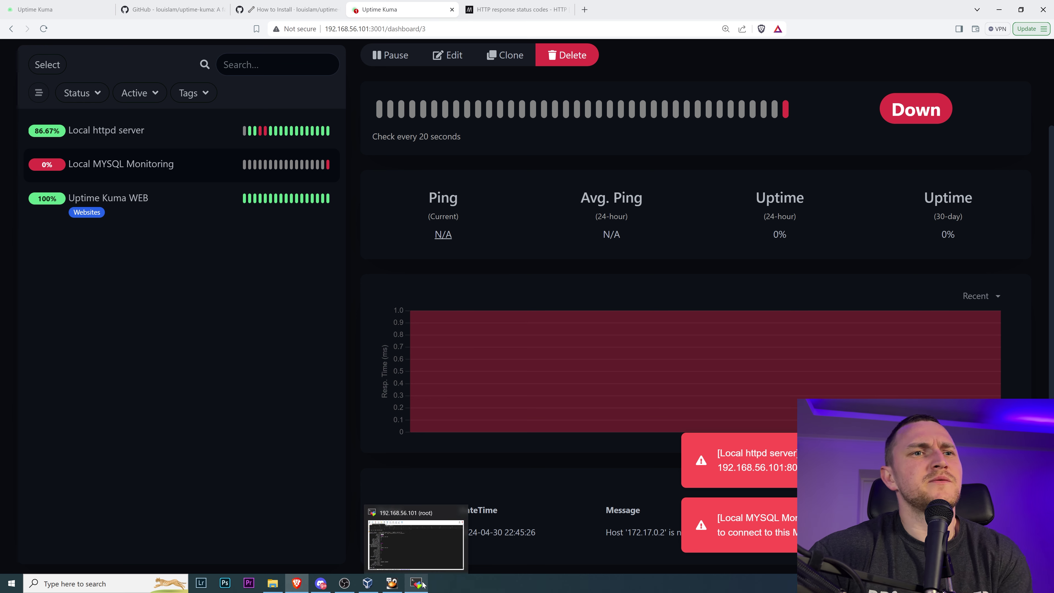
- Run GRANT ALL PRIVILEGES ON zabbix.* TO uptime@% with a password; MySQL returns ERROR 1064
left_click(584, 10)
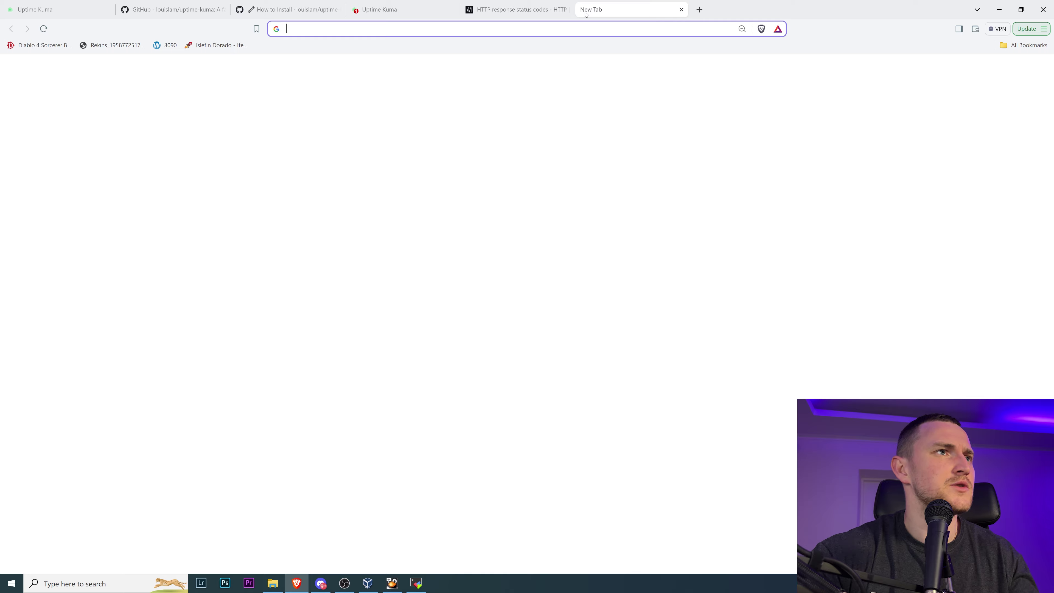
type("mysql")
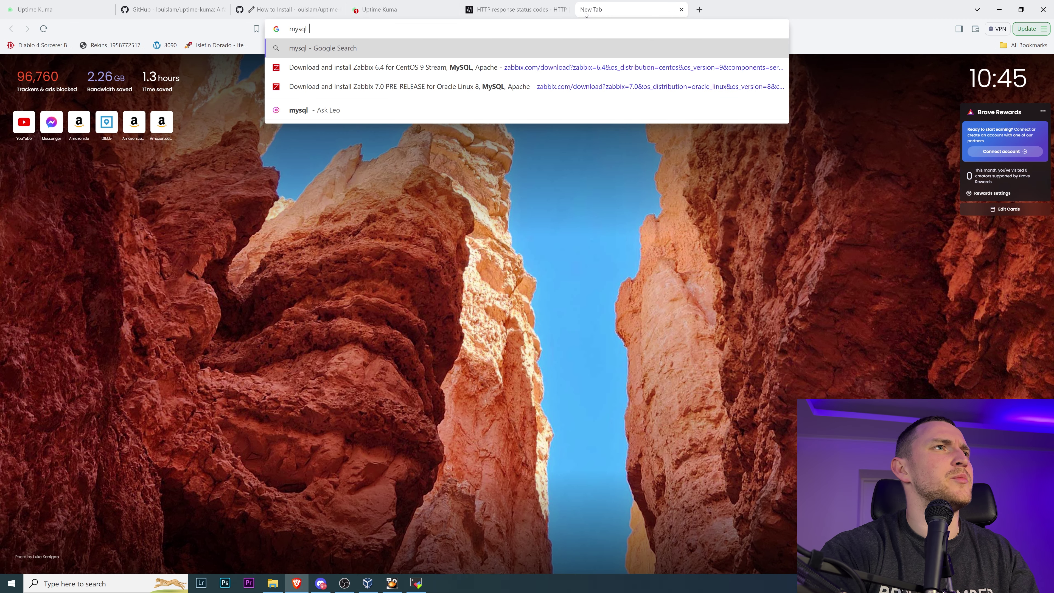
left_click(416, 583)
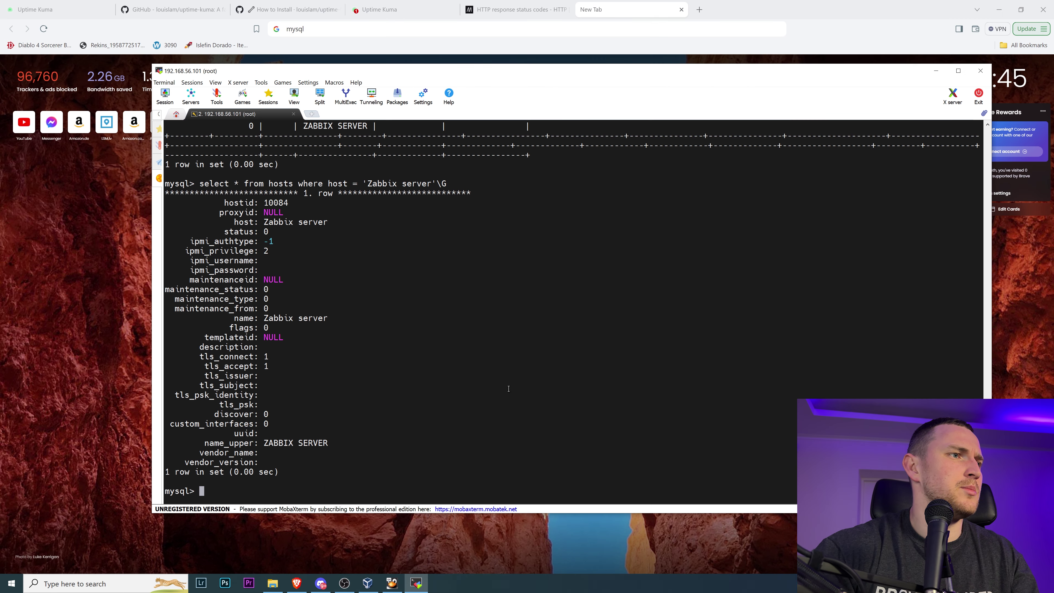
type("grant a")
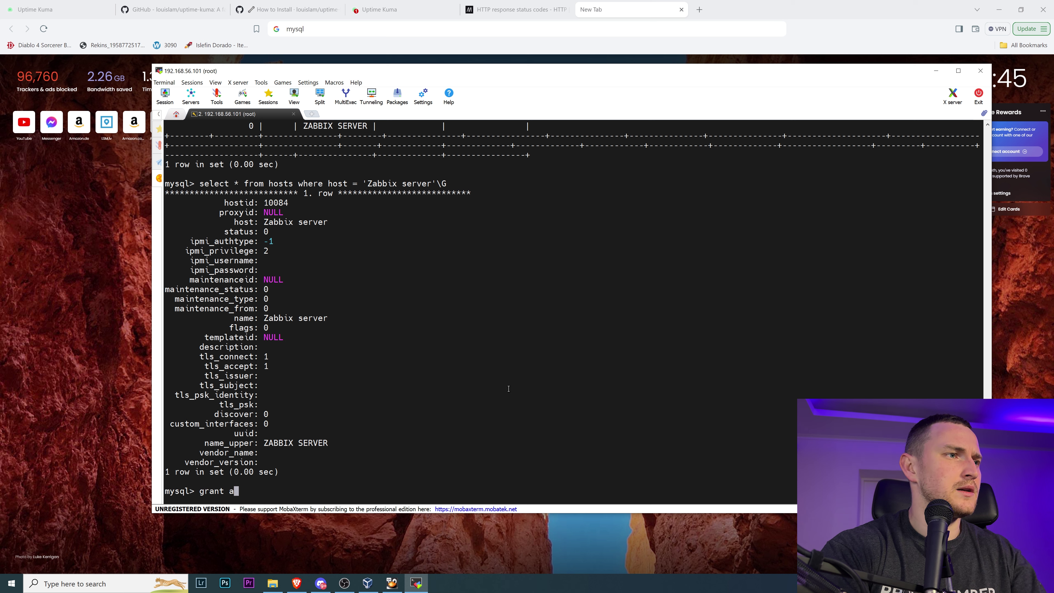
type("ll privileges")
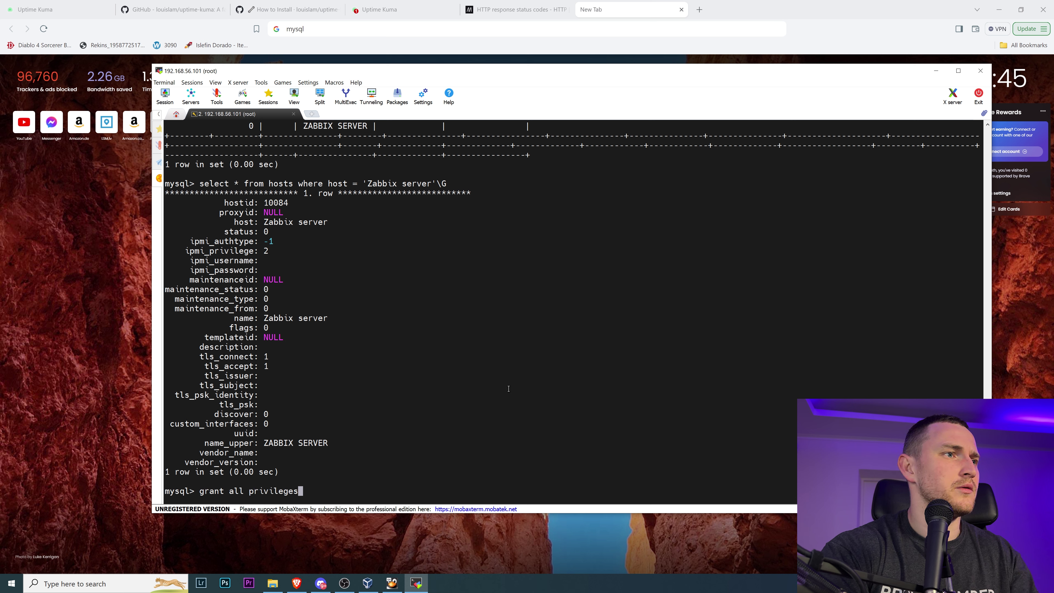
type(" on zabbix.*&")
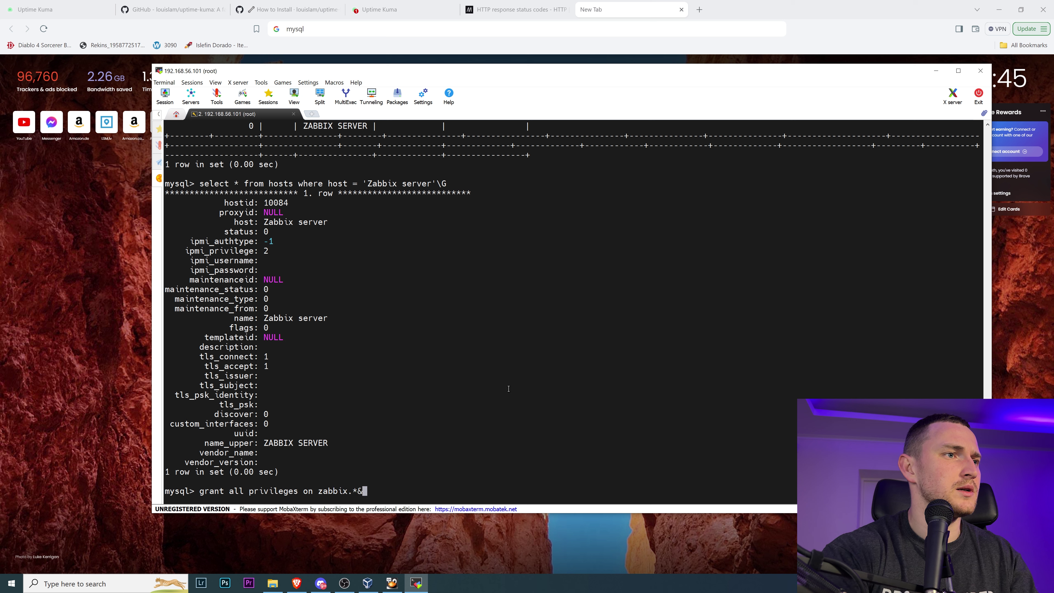
key("BackSpace")
type("to")
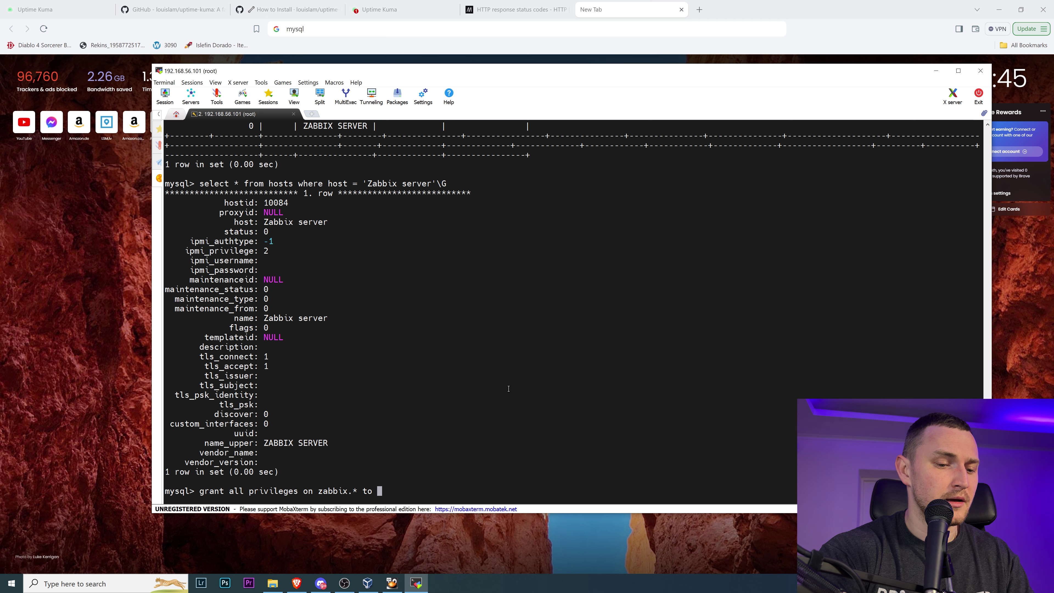
type("uptime")
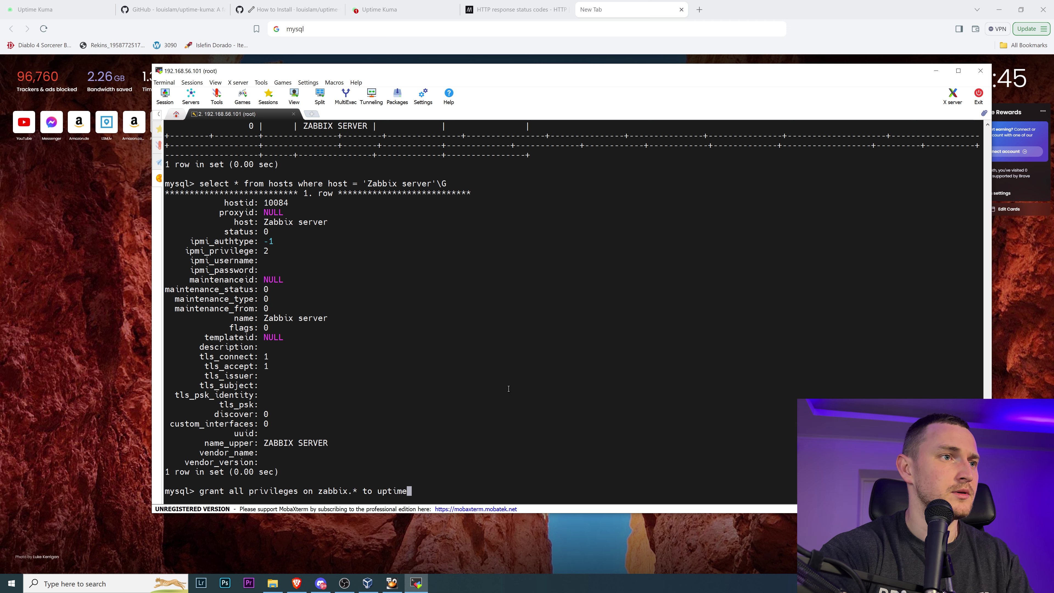
type("@.*")
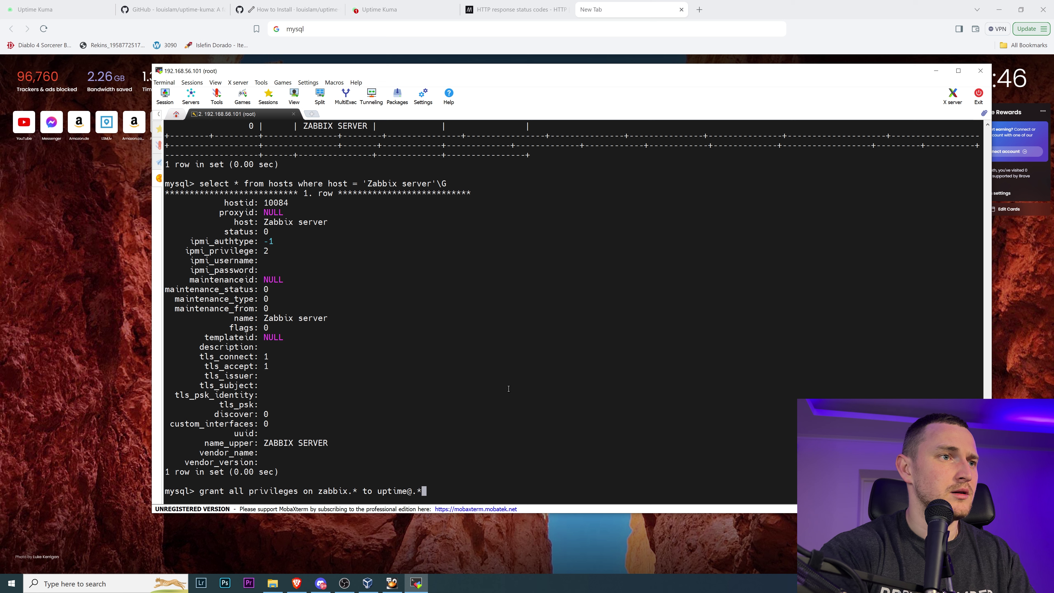
key("BackSpace")
type("%")
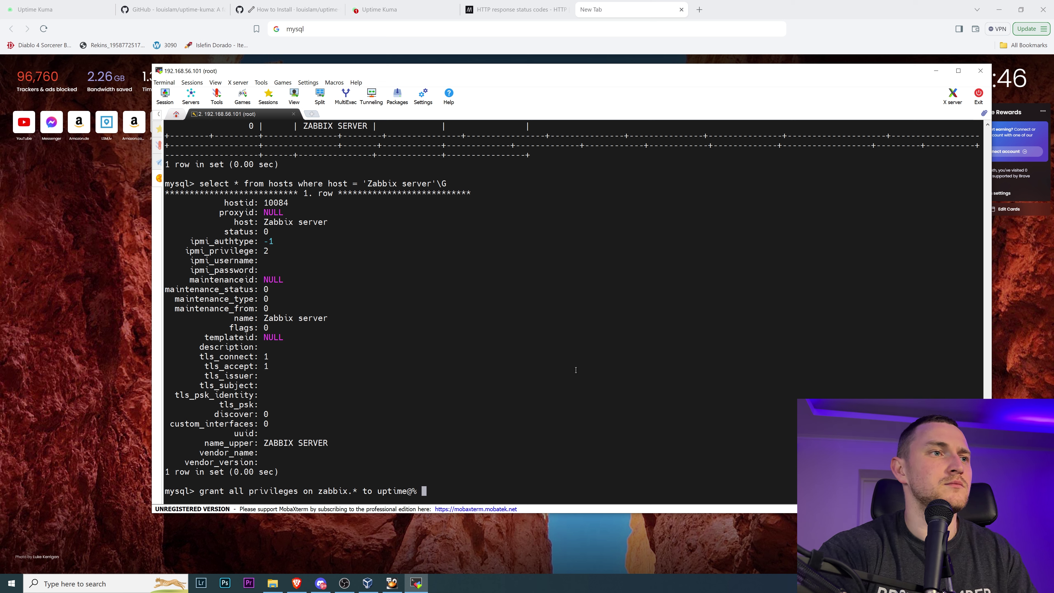
type("identified")
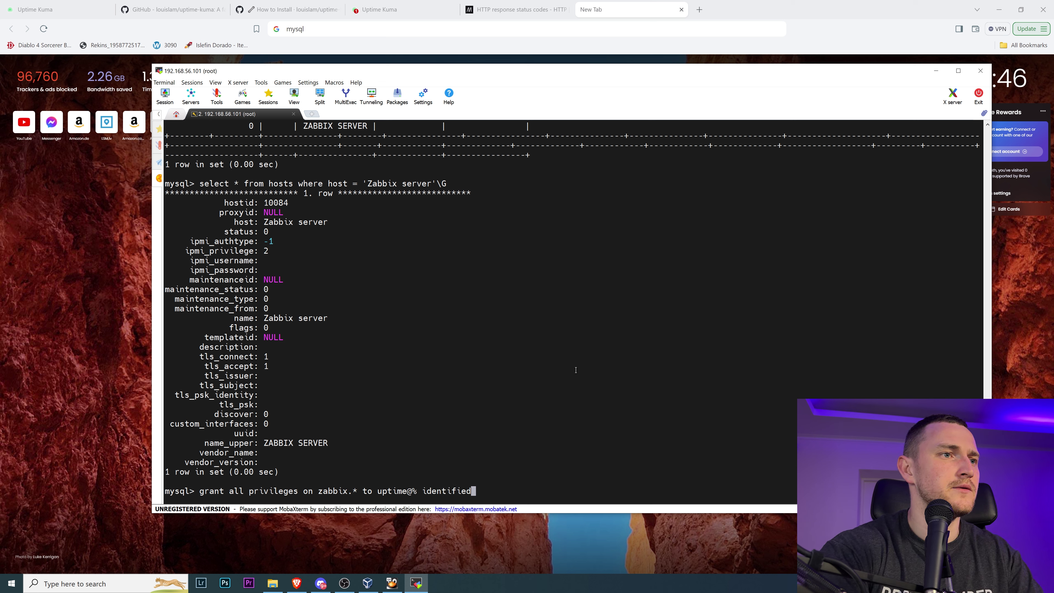
type(" by ''")
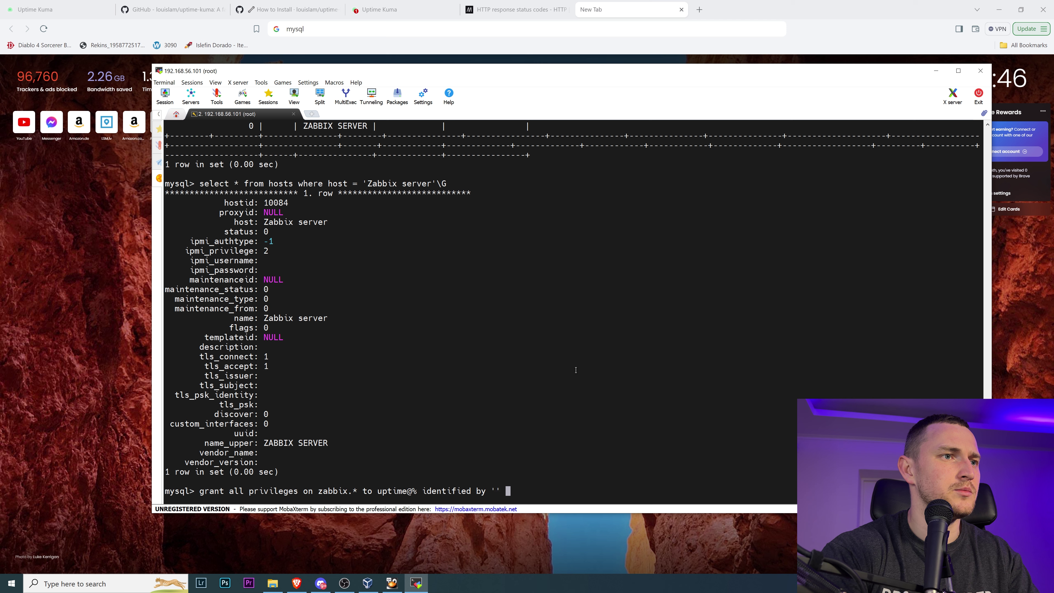
key("Left")
type("z")
key("BackSpace")
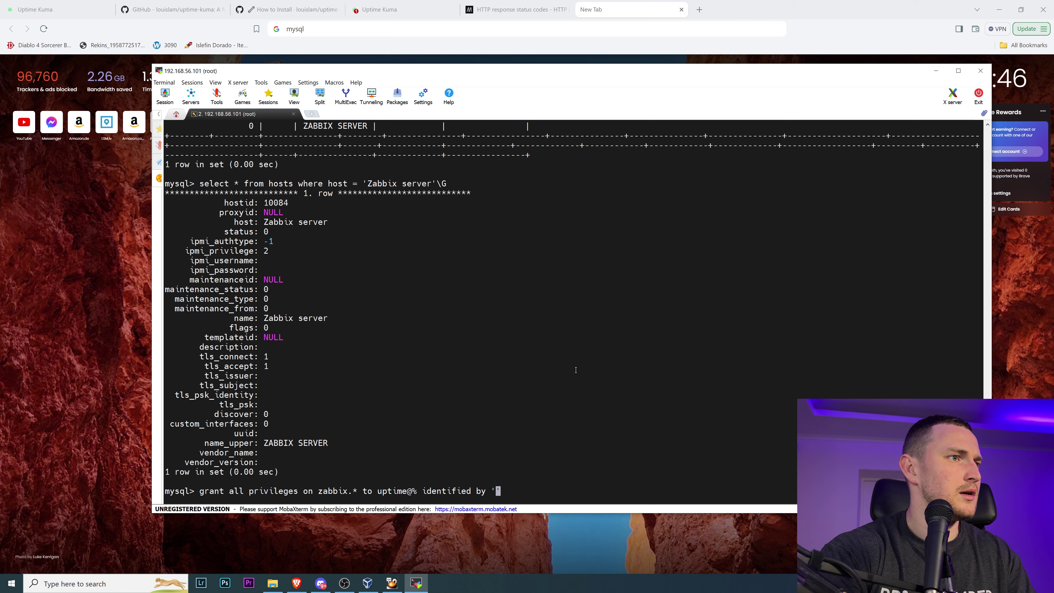
type("uptime")
key("End")
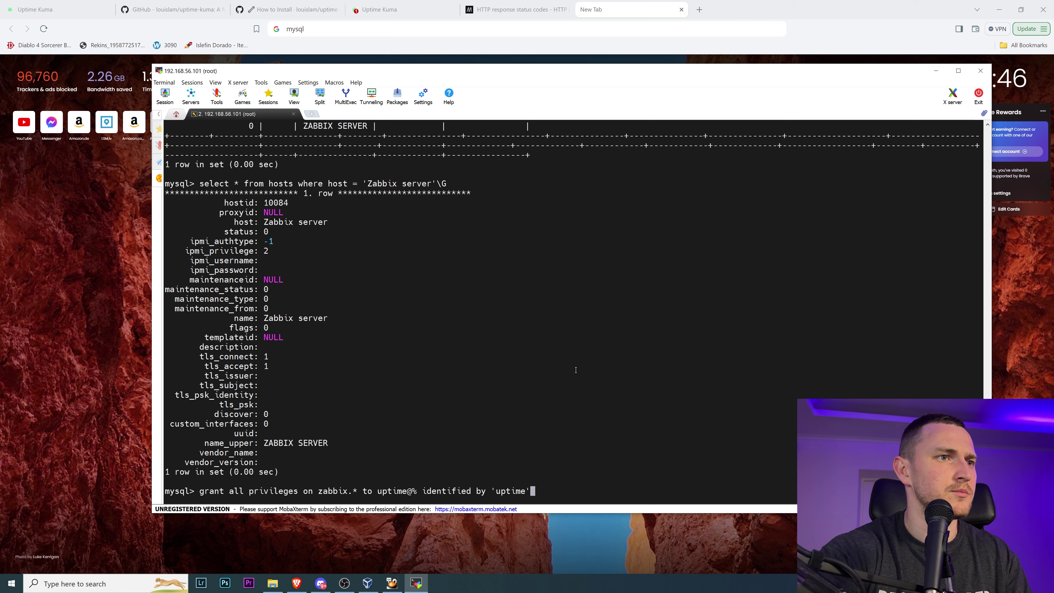
type(";")
key("Return")
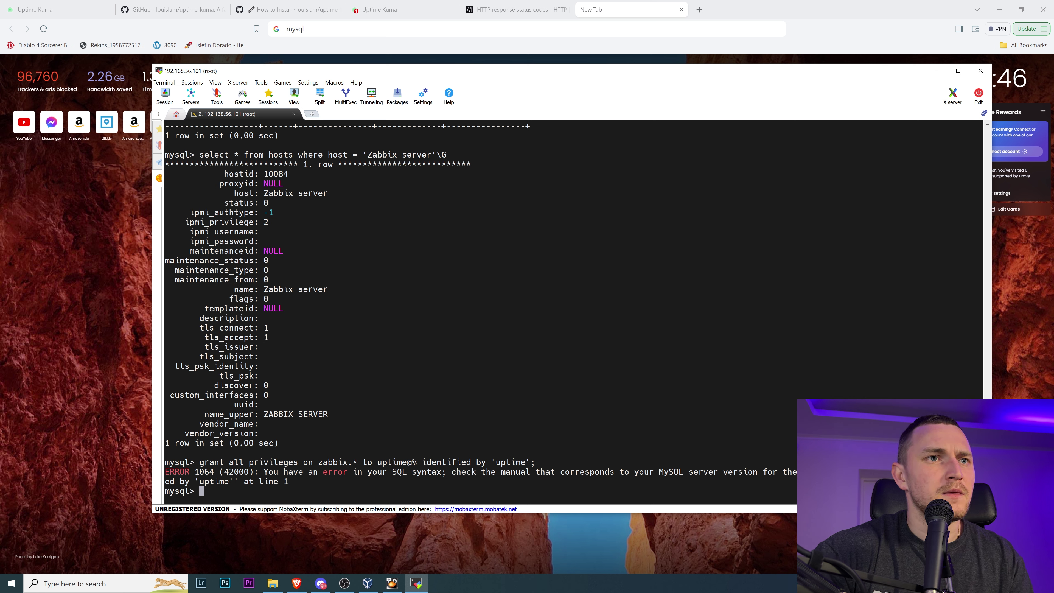
- Retry the same grant with the host quoted as '%', which again fails with ERROR 1064
left_click_drag(778, 472, 826, 472)
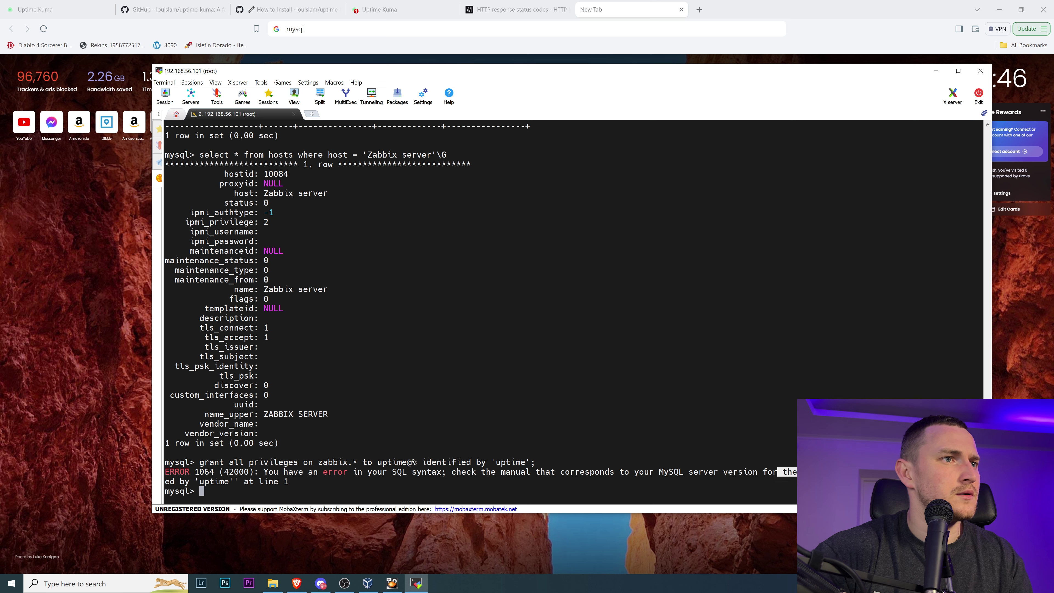
left_click(719, 402)
key("Up")
key("Left")
key("Left")
key("Left")
key("Left")
key("Left")
key("Left")
key("Left")
key("Left")
key("Left")
key("Left")
key("Left")
key("Left")
key("Left")
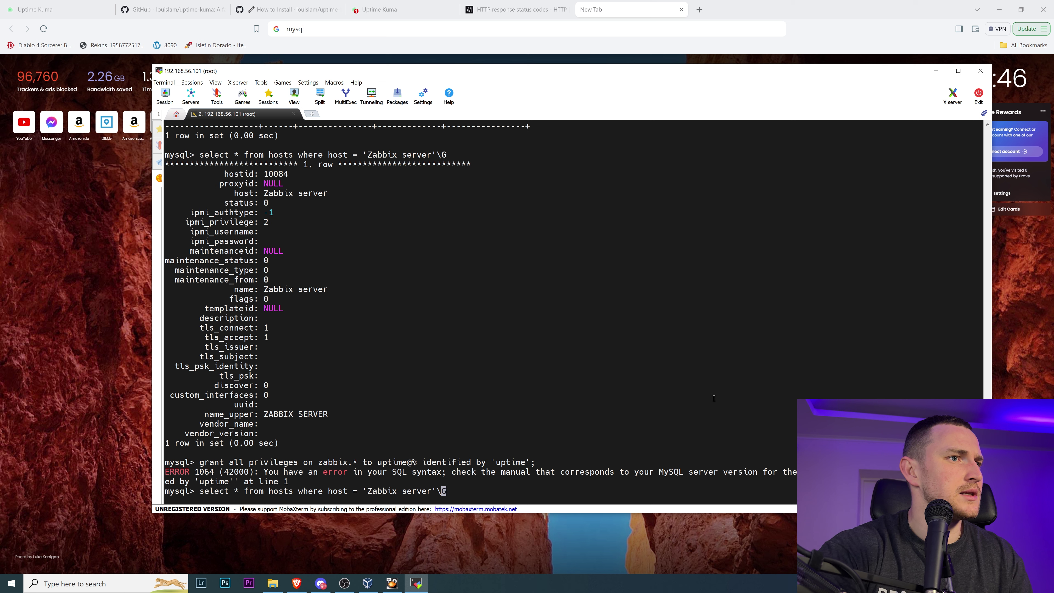
key("Up")
key("Down")
key("Down")
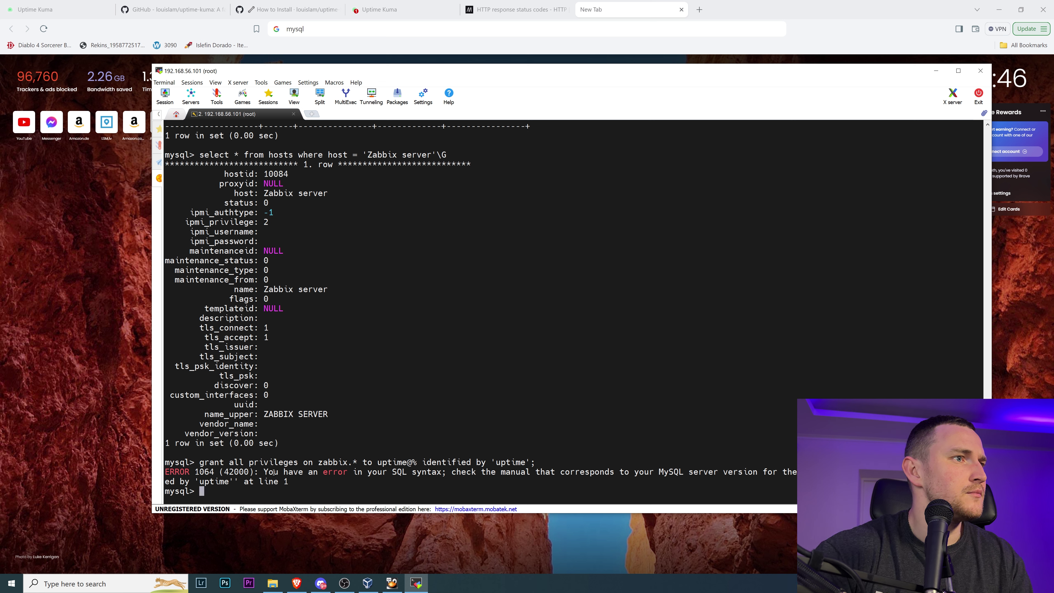
left_click_drag(200, 462, 528, 460)
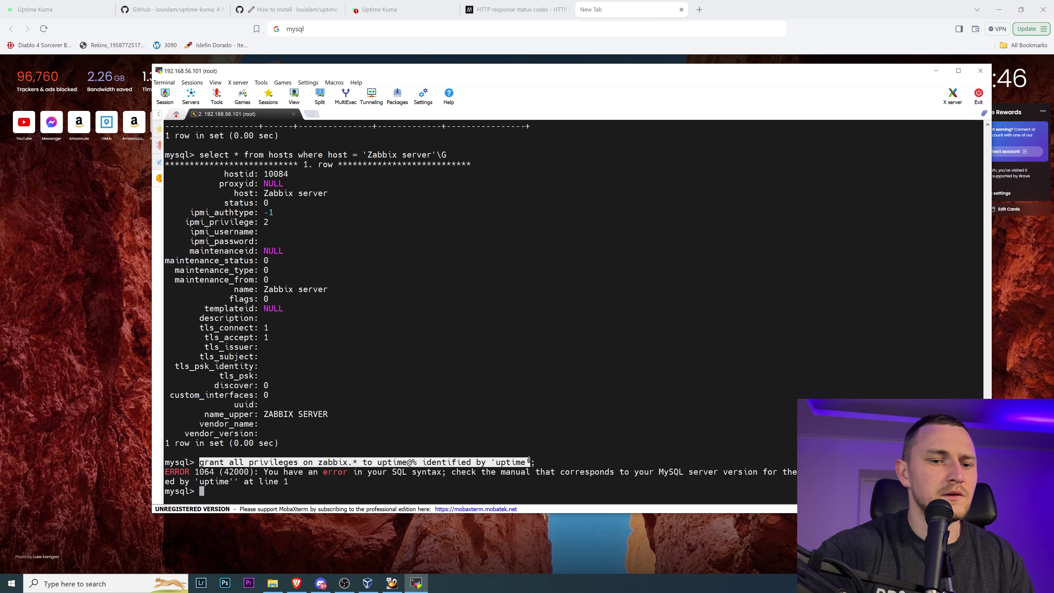
right_click(528, 460)
key("Left")
key("Left")
key("Left")
key("Left")
key("Left")
key("Left")
key("Left")
key("Left")
key("Left")
key("Left")
key("Left")
key("Left")
key("Left")
key("Left")
key("Left")
key("Left")
key("Left")
key("Left")
key("Left")
key("Left")
key("Left")
key("Left")
key("Left")
key("Left")
key("Left")
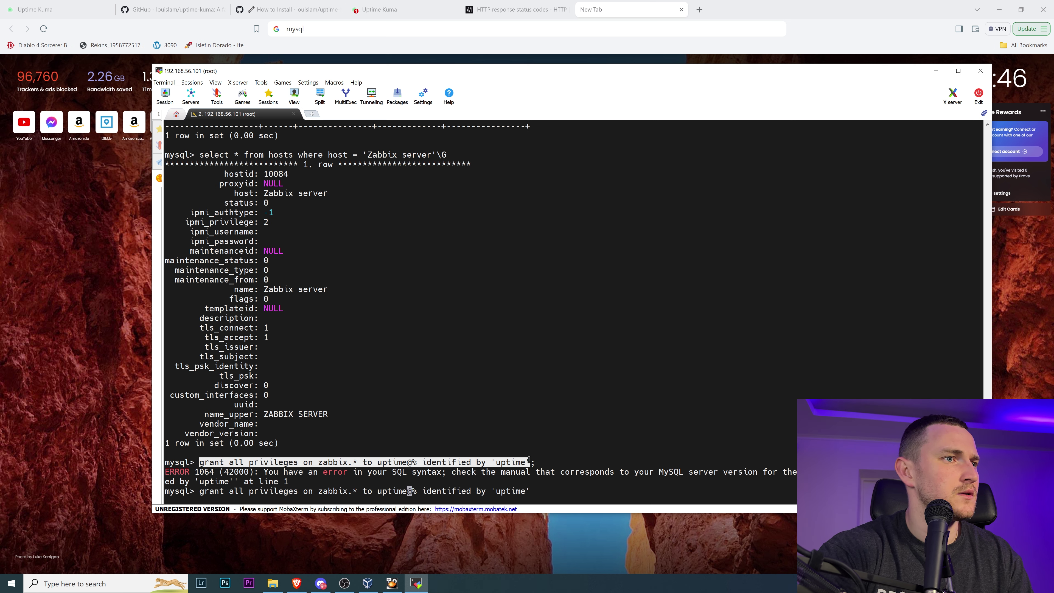
key("Right")
type("'")
key("Right")
type("'")
key("Return")
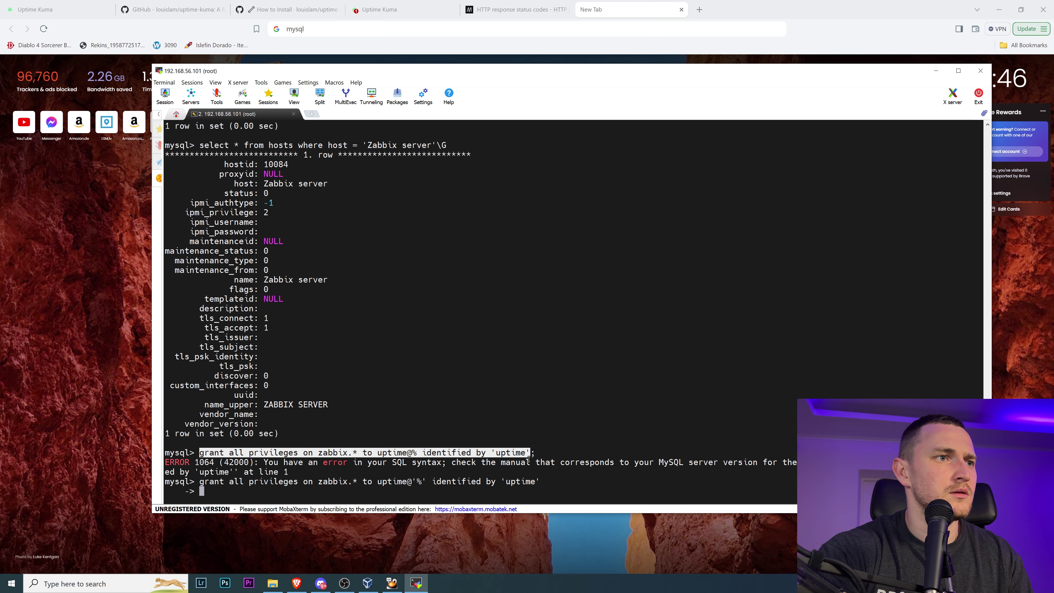
type(";")
key("Return")
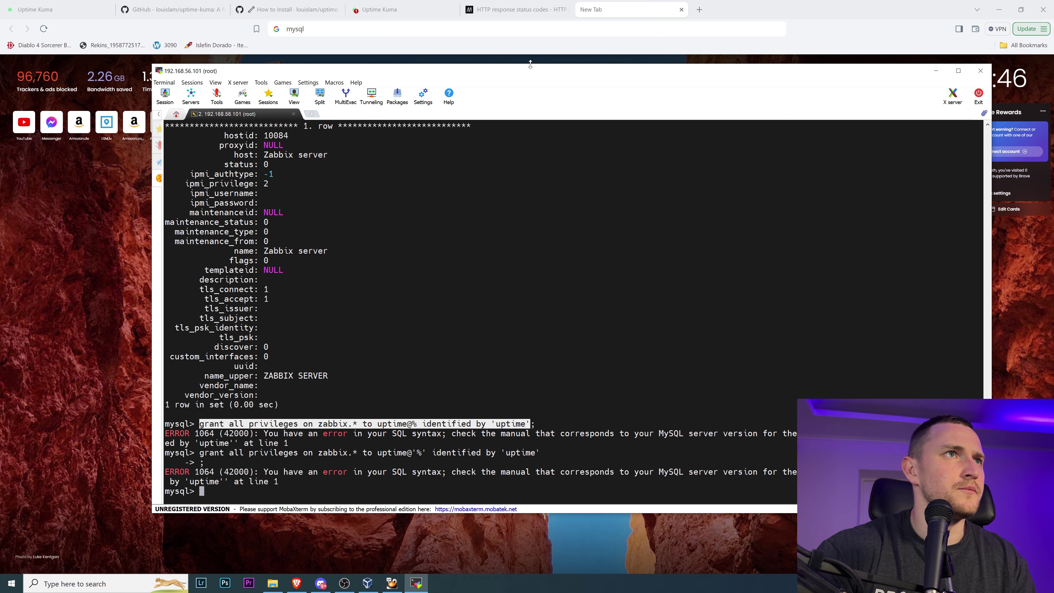
left_click(699, 10)
- Search 'mysql 8.0 create new user' and paste Stack Overflow's CREATE USER example into the mysql prompt
type("my")
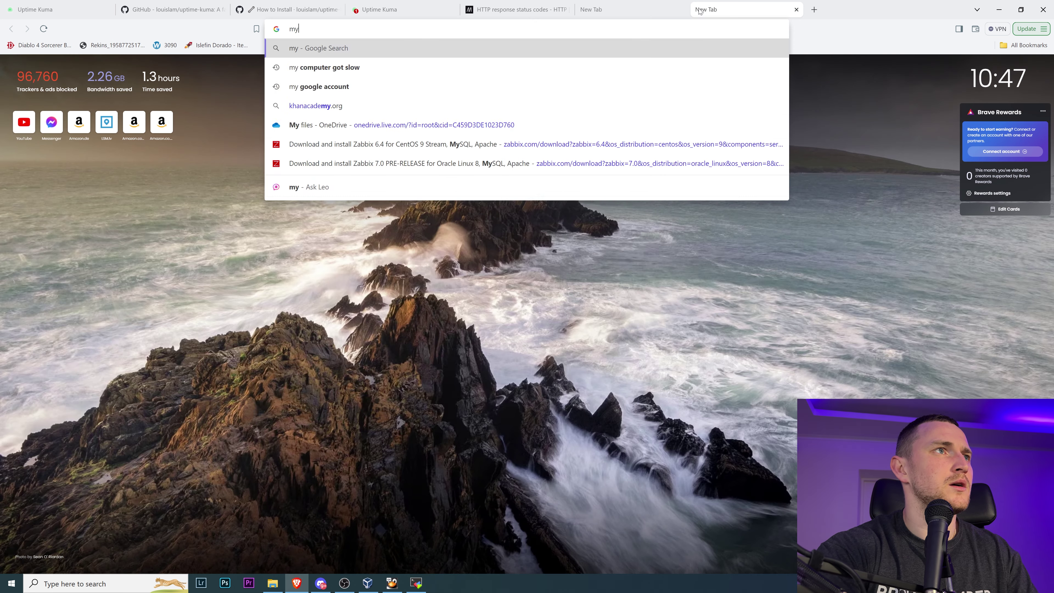
type("sql 8.0 create new user")
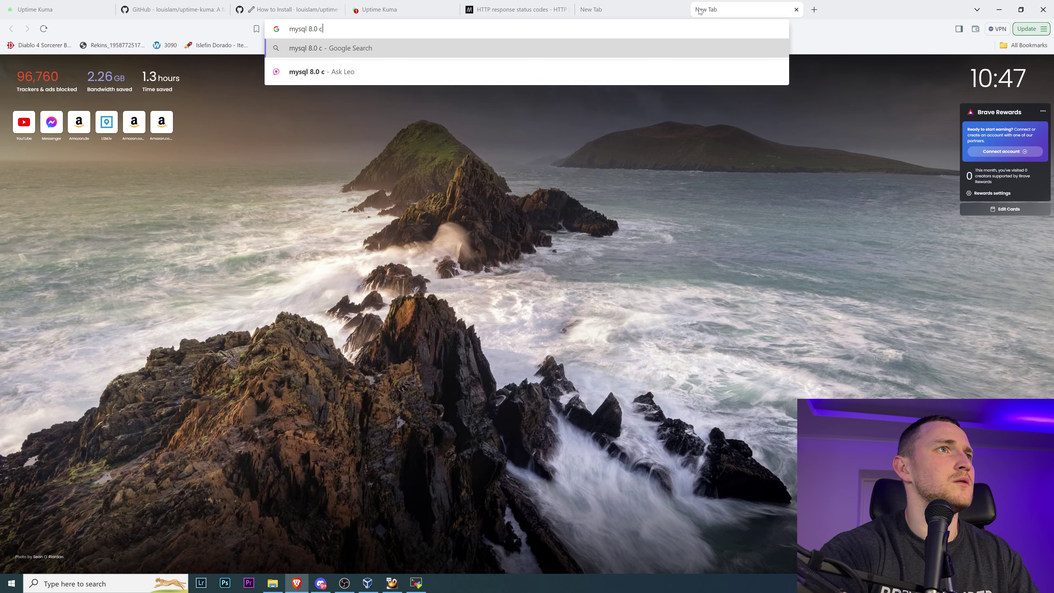
key("Return")
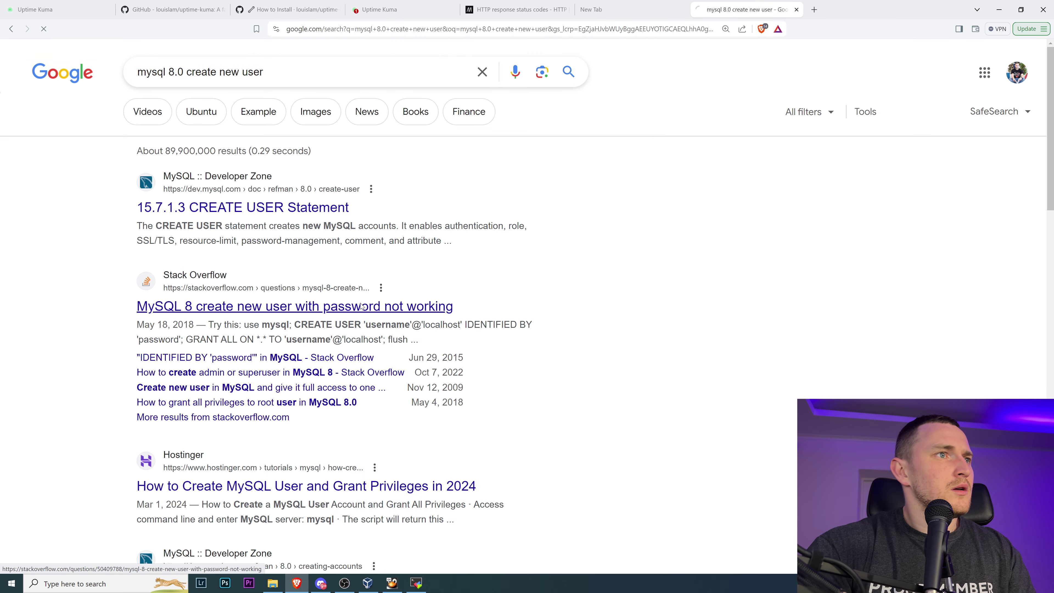
left_click(252, 312)
scroll(345, 304, "down", 5)
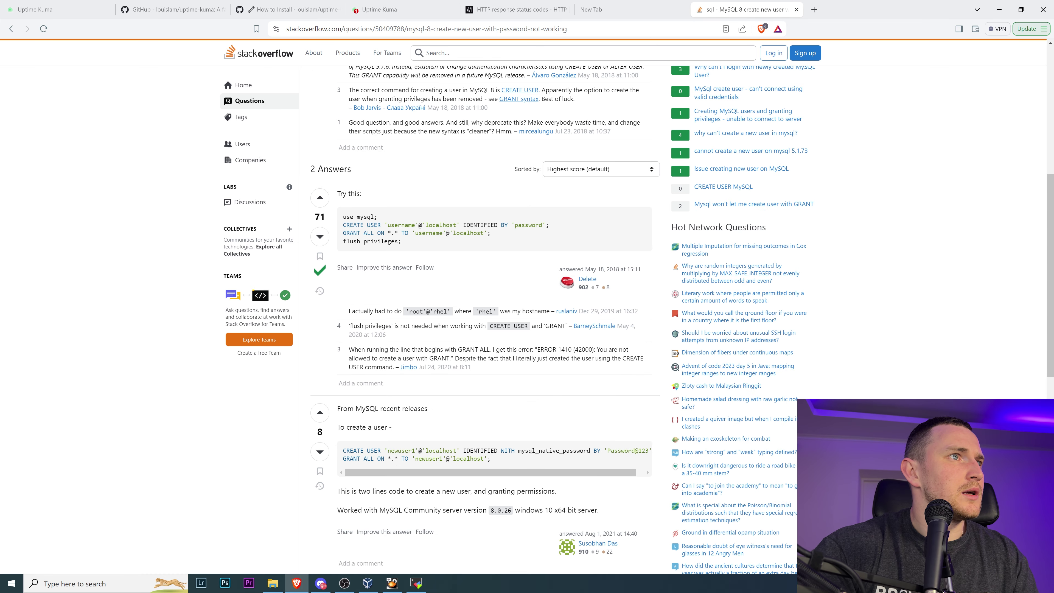
left_click_drag(342, 226, 568, 226)
key("super+c")
left_click(427, 583)
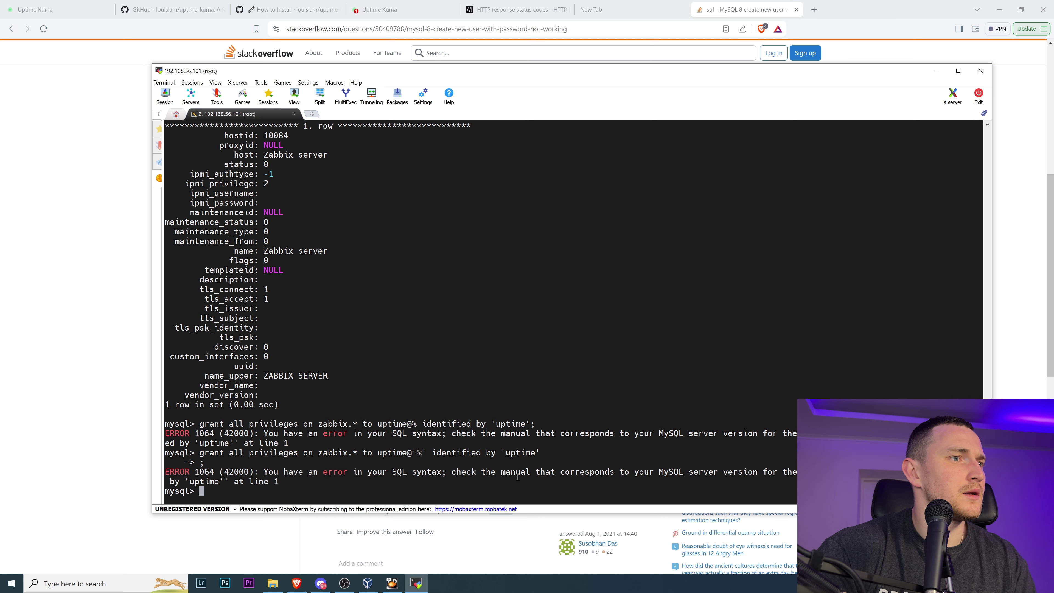
right_click(568, 422)
- Edit the pasted statement into CREATE USER 'uptime'@'%' with the new password and run it
key("Left")
key("Left")
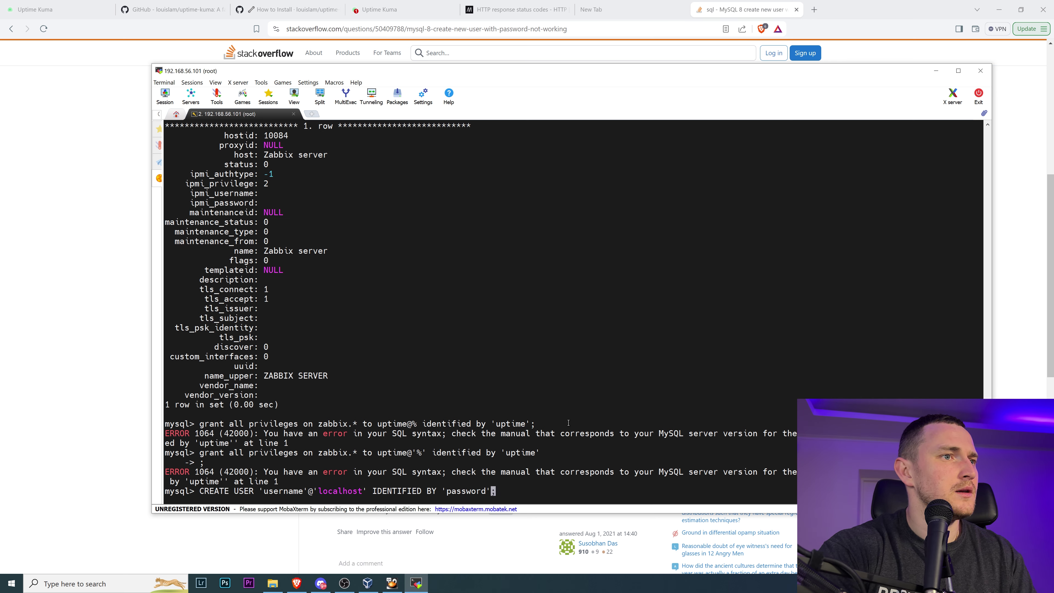
key("BackSpace")
key("BackSpace")
key("BackSpace")
key("BackSpace")
key("BackSpace")
key("BackSpace")
key("BackSpace")
key("BackSpace")
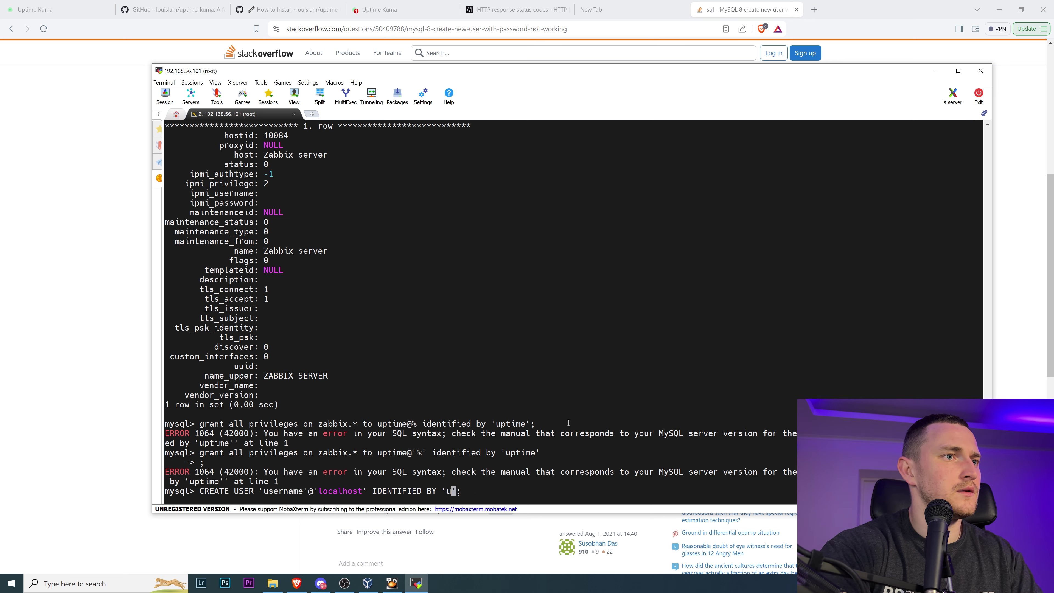
type("uptime")
key("Left")
key("Left")
key("Left")
key("Left")
key("Left")
key("Left")
key("Left")
key("Left")
key("Left")
key("Left")
key("Left")
key("Left")
key("Left")
key("Left")
key("Left")
key("Left")
key("Left")
key("Left")
key("Left")
key("Left")
key("Left")
key("Left")
key("Left")
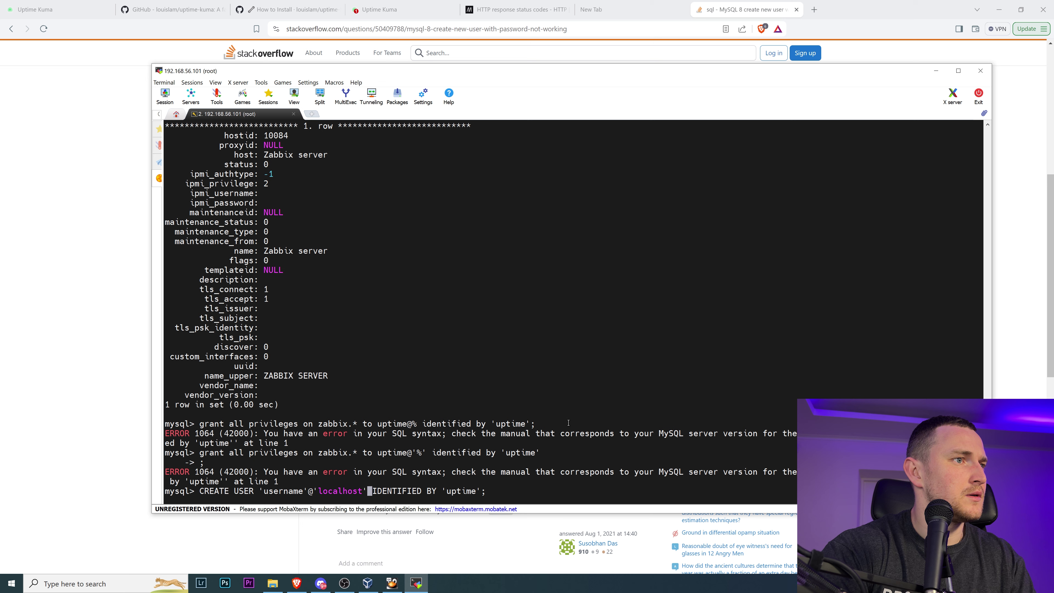
key("BackSpace")
key("BackSpace")
key("BackSpace")
key("BackSpace")
key("BackSpace")
key("BackSpace")
key("BackSpace")
key("BackSpace")
key("BackSpace")
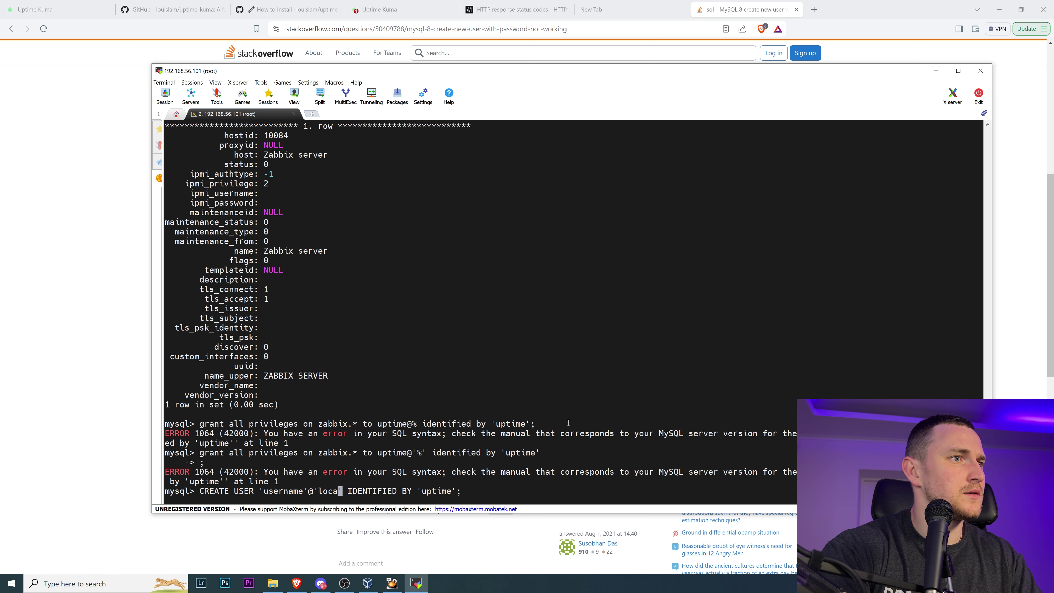
type("%")
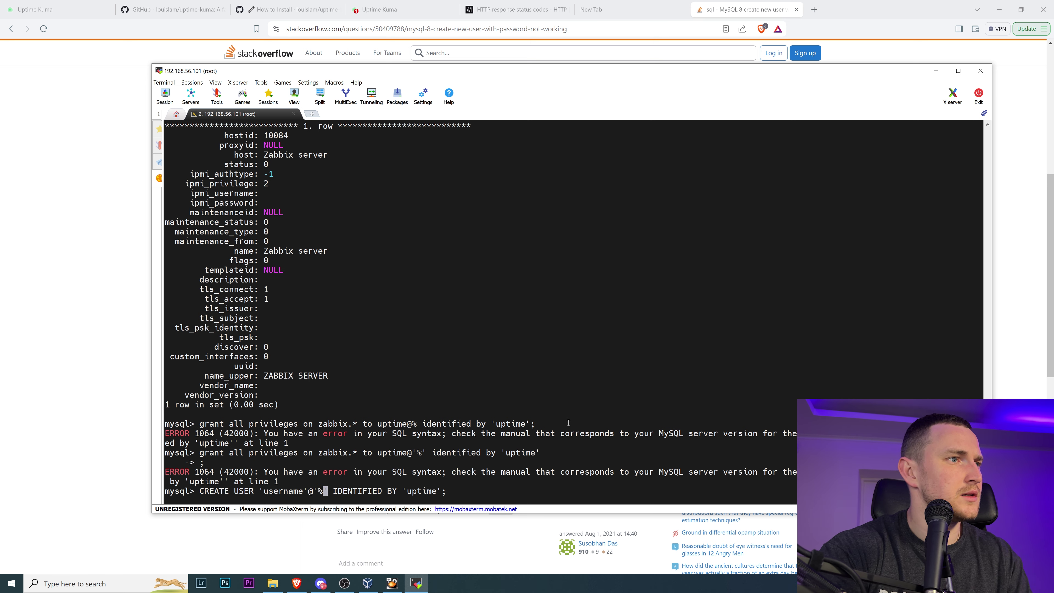
key("Left")
key("Left")
key("Left")
key("Left")
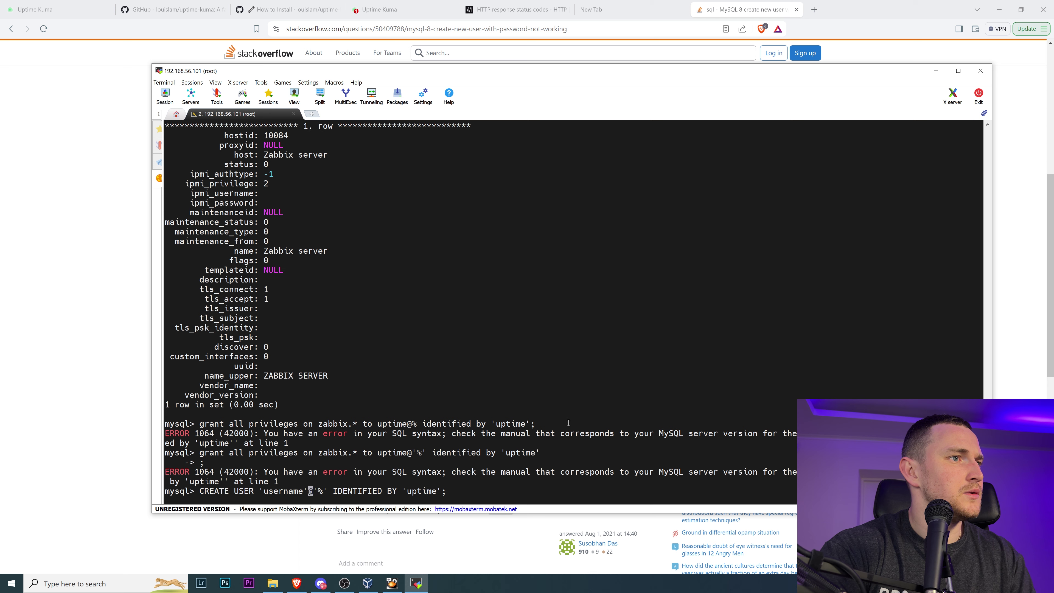
key("BackSpace")
key("BackSpace")
key("BackSpace")
key("BackSpace")
key("BackSpace")
key("BackSpace")
key("BackSpace")
key("BackSpace")
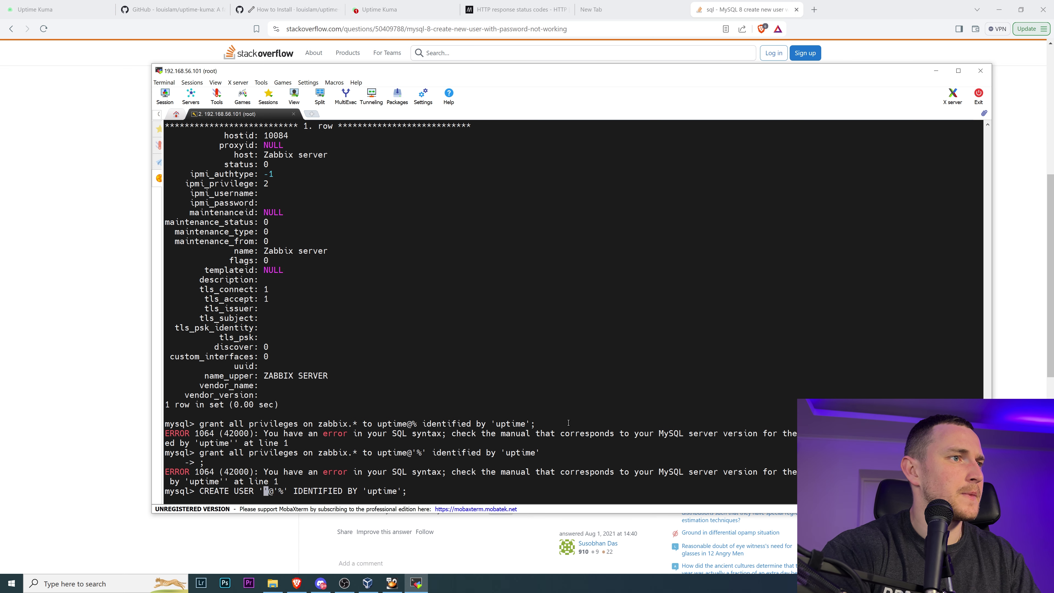
type("uptime")
key("Return")
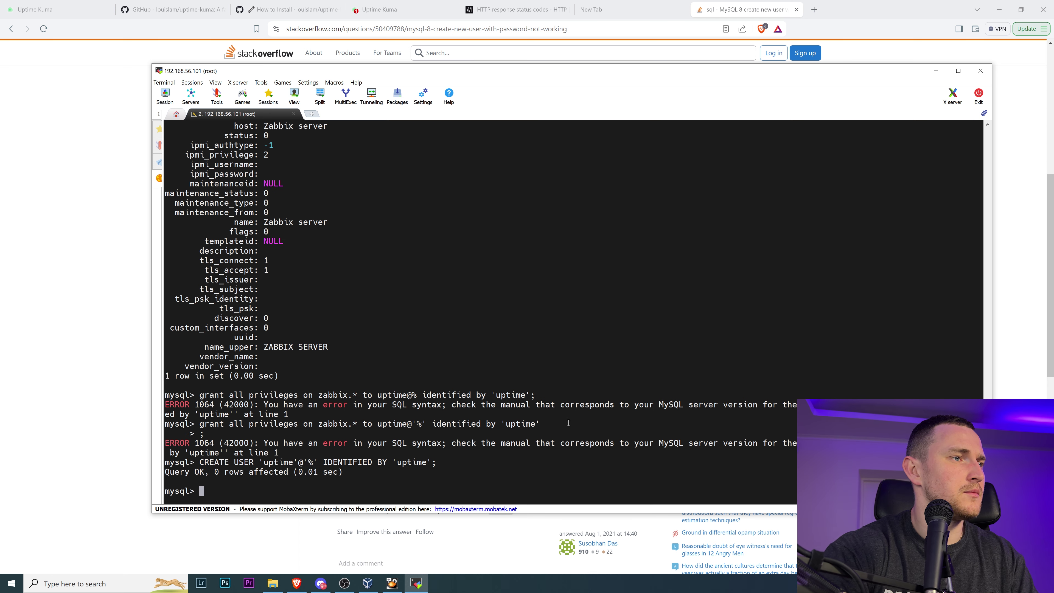
key("alt+Tab")
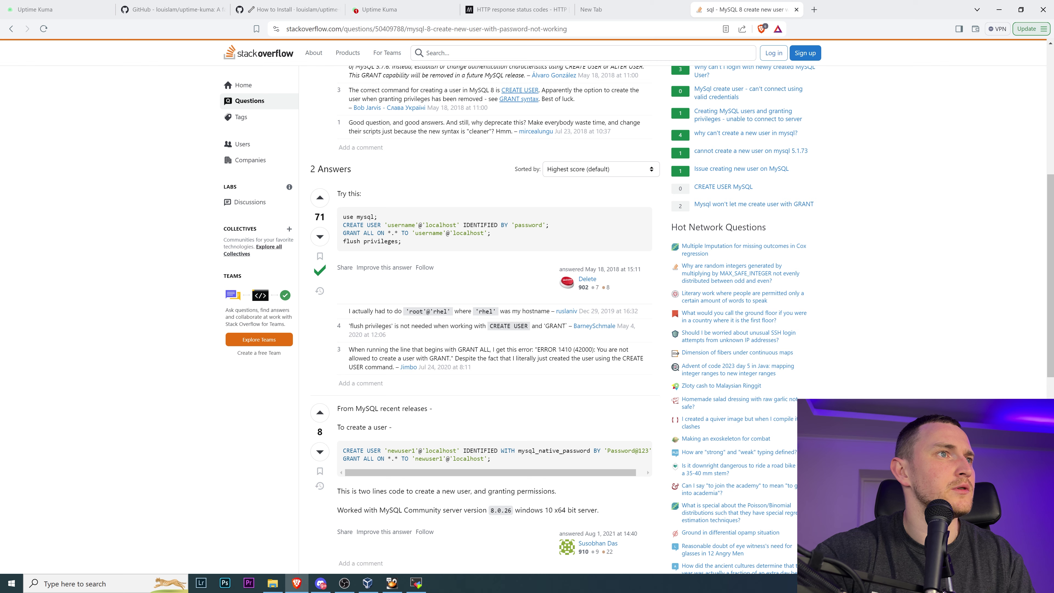
- Copy the GRANT ALL example line from the Stack Overflow answer into the mysql prompt
triple_click(417, 233)
key("ctrl+c")
key("alt+Tab")
right_click(509, 435)
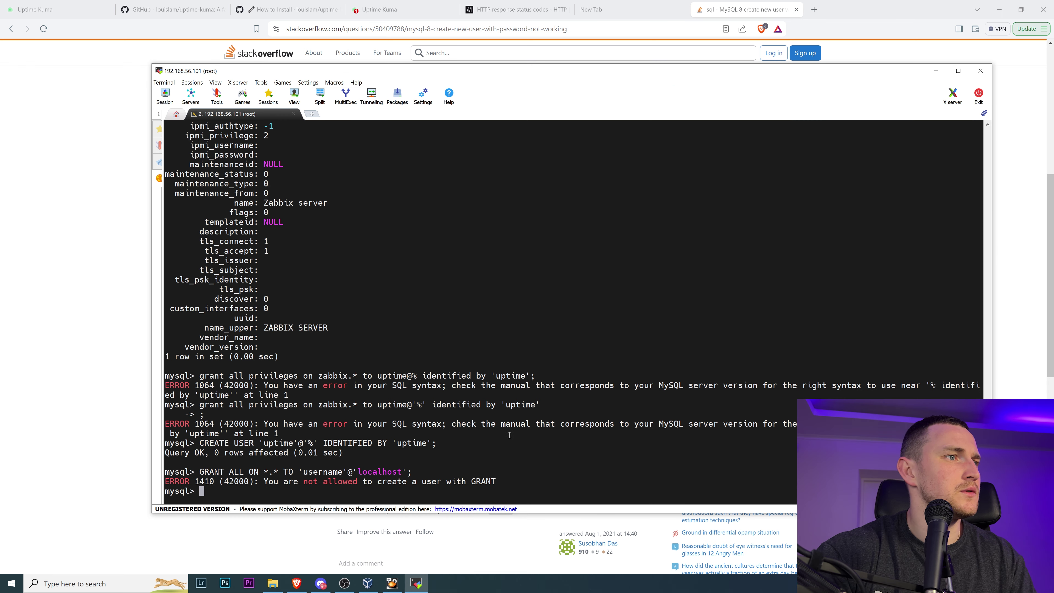
- Change the grant to ALL ON *.* TO 'uptime'@'%' and run it, getting Query OK
key("Up")
key("Left")
key("Left")
key("Left")
key("Left")
key("Left")
key("Left")
key("Left")
key("Left")
key("Left")
key("Left")
key("Left")
key("Left")
key("Left")
key("Left")
key("Left")
key("Left")
key("Left")
key("Left")
key("Left")
key("Left")
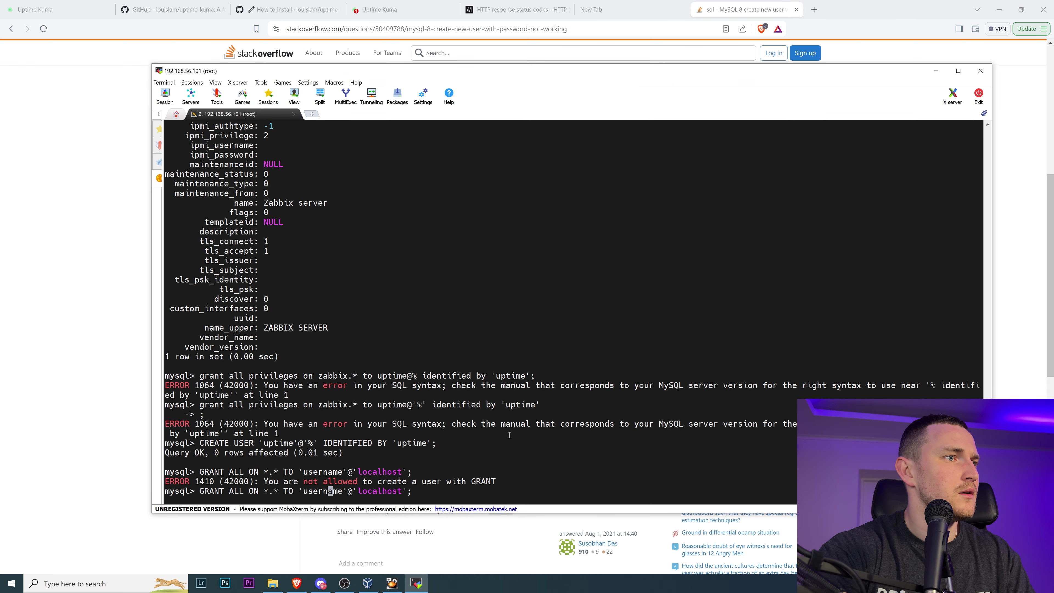
key("Right")
key("Right")
key("Right")
key("Right")
key("Right")
key("Right")
key("Right")
key("Right")
key("Right")
key("Right")
key("Right")
key("Right")
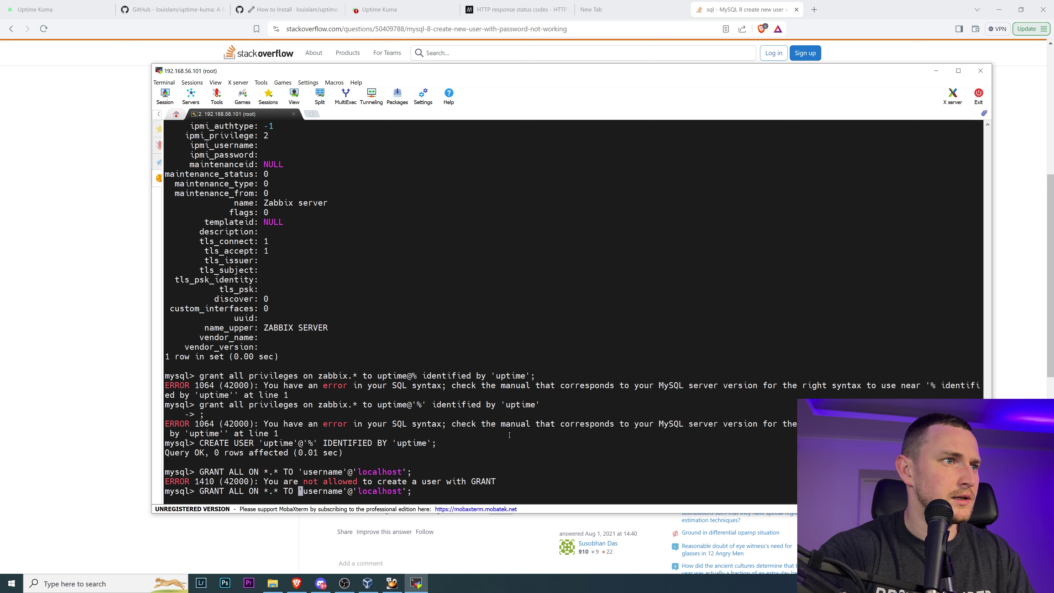
key("BackSpace")
key("BackSpace")
key("BackSpace")
key("BackSpace")
key("BackSpace")
key("BackSpace")
key("BackSpace")
key("BackSpace")
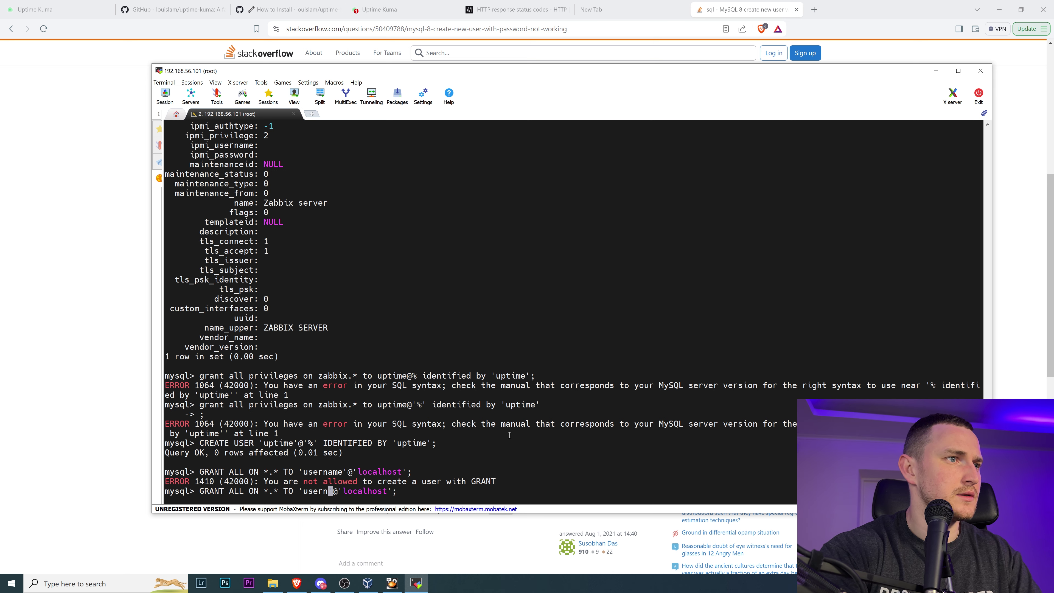
type("uptime")
key("Right")
key("Right")
key("Right")
key("Right")
key("Right")
key("Right")
key("Right")
key("Right")
key("Right")
key("Right")
key("Right")
key("Right")
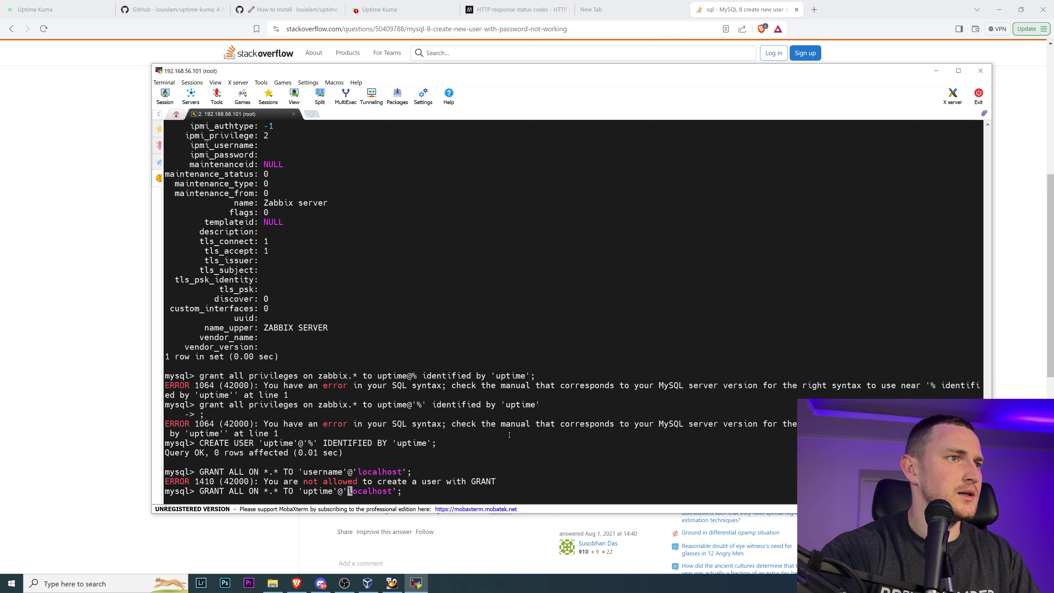
key("BackSpace")
key("BackSpace")
key("BackSpace")
key("BackSpace")
key("BackSpace")
key("BackSpace")
key("BackSpace")
key("BackSpace")
key("BackSpace")
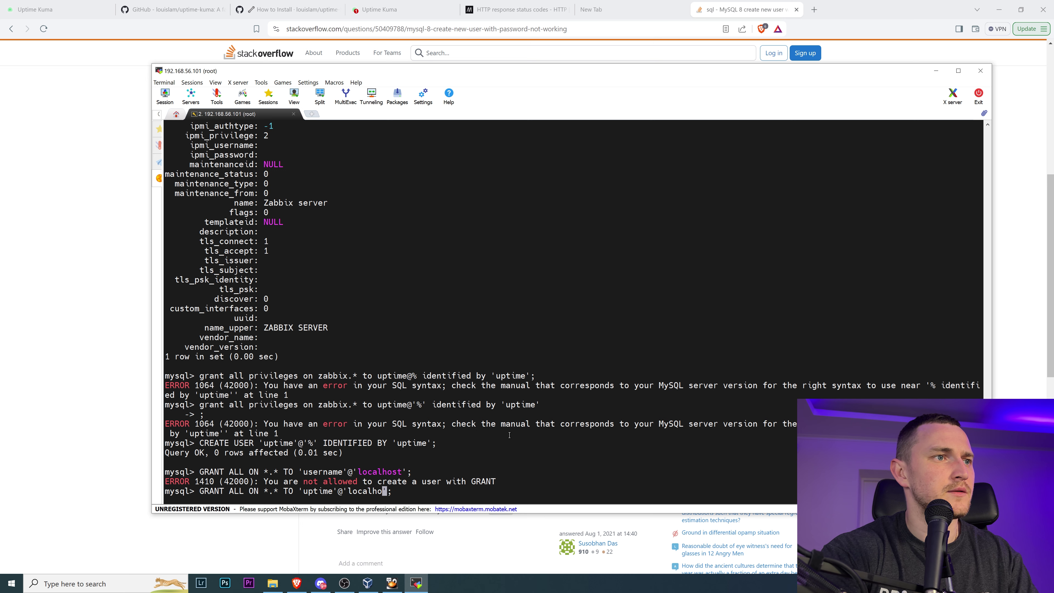
type("%")
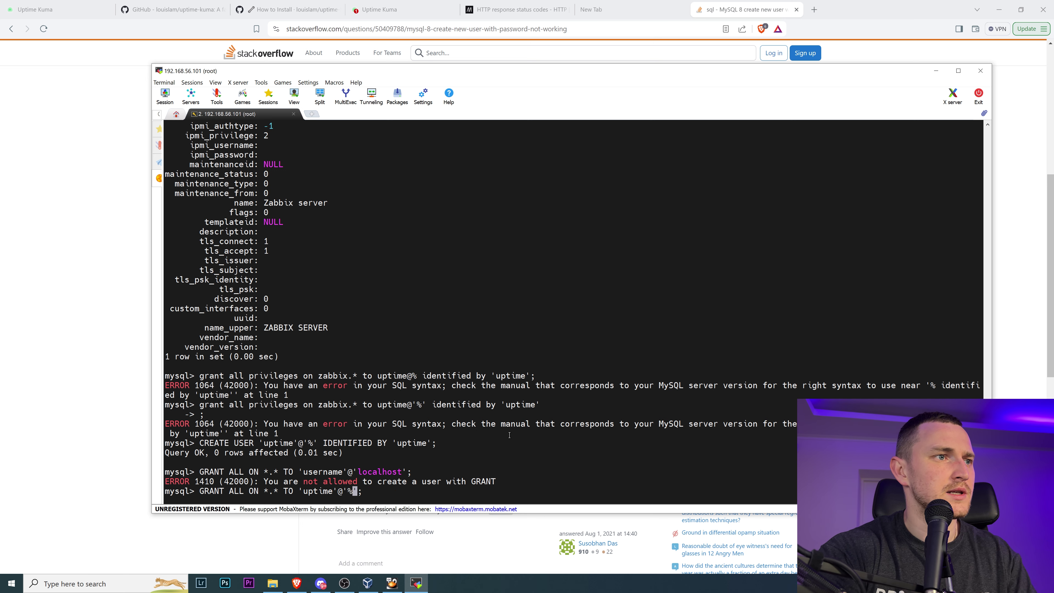
key("Return")
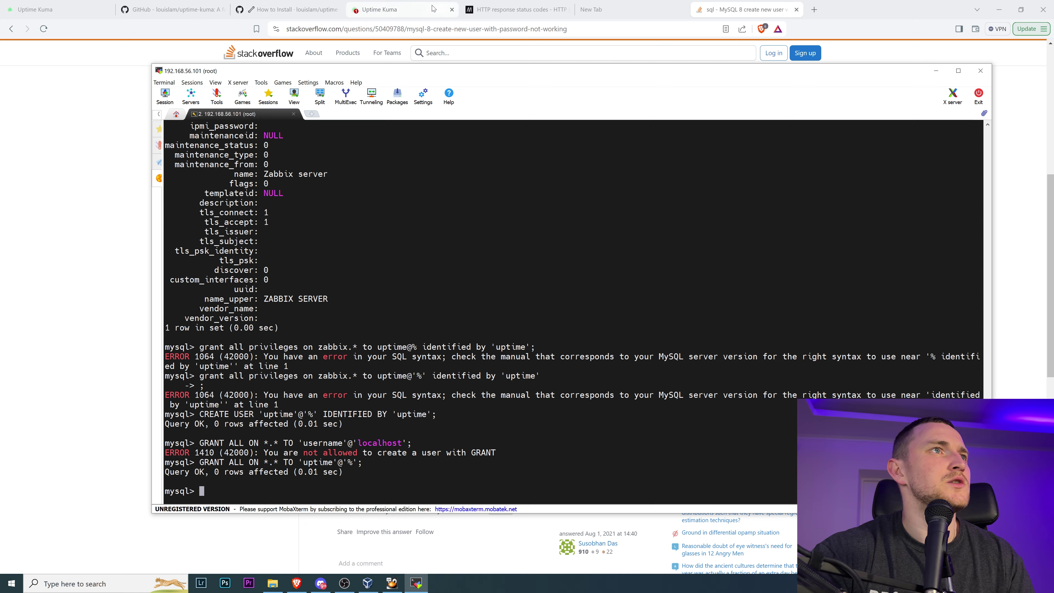
- Replace the user and password in Local MYSQL Monitoring's connection string with the uptime user's credentials and save
left_click(398, 5)
scroll(608, 158, "up", 3)
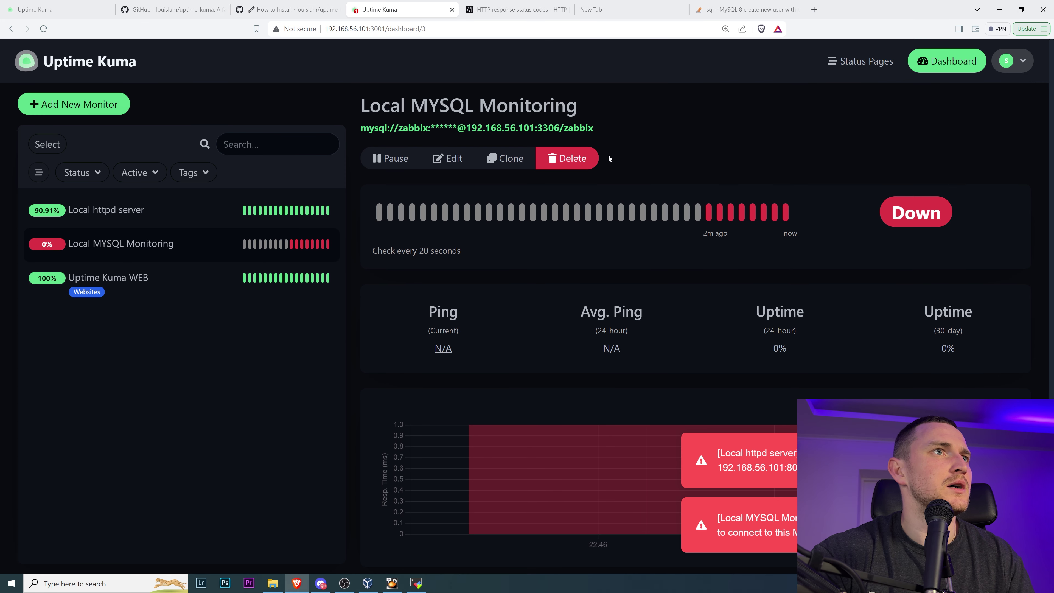
left_click(448, 159)
scroll(484, 201, "down", 4)
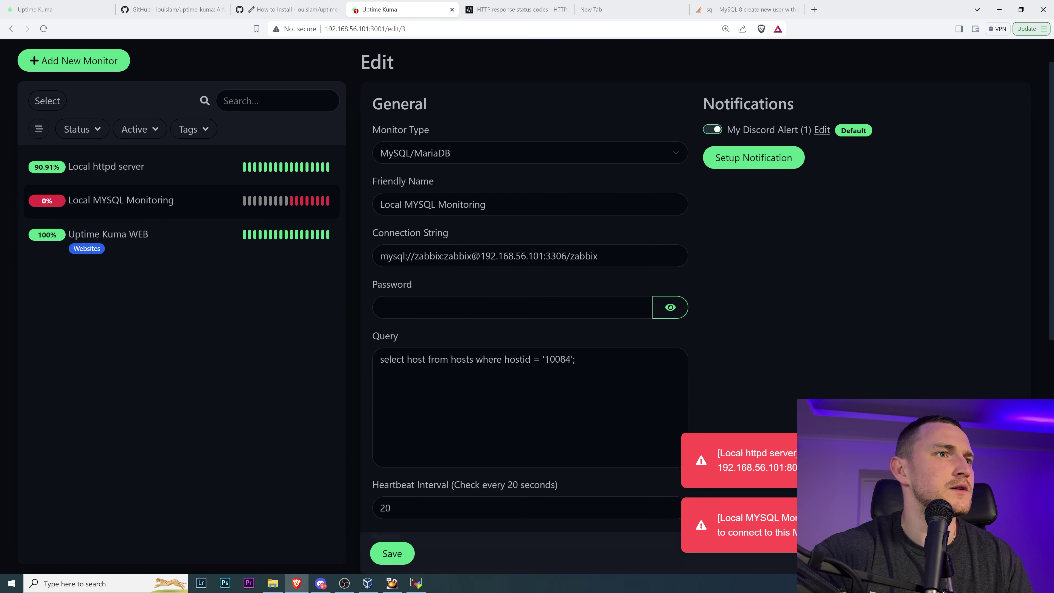
scroll(463, 178, "up", 1)
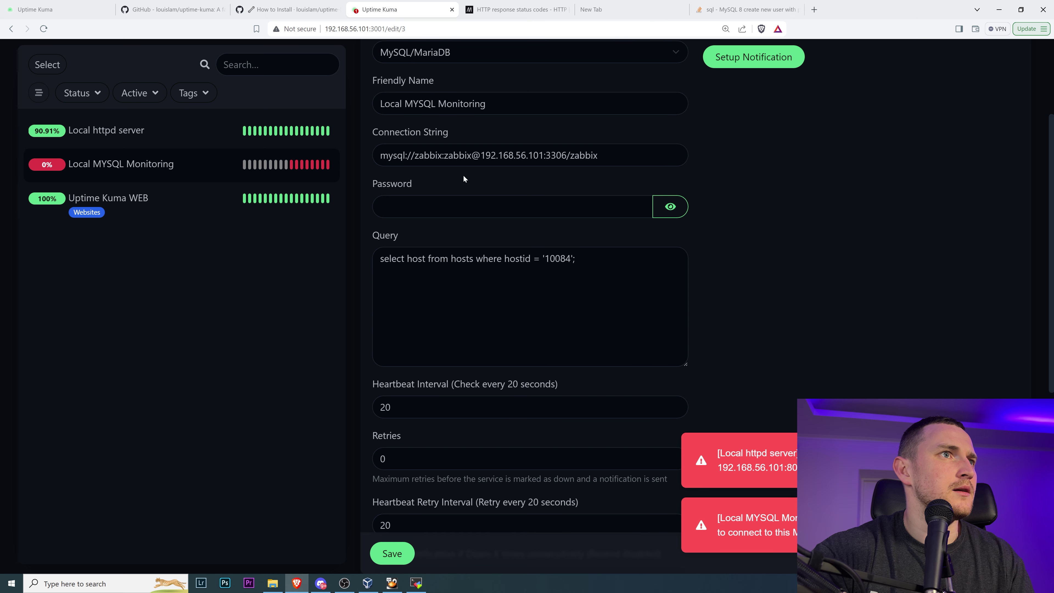
double_click(429, 155)
type("uptime")
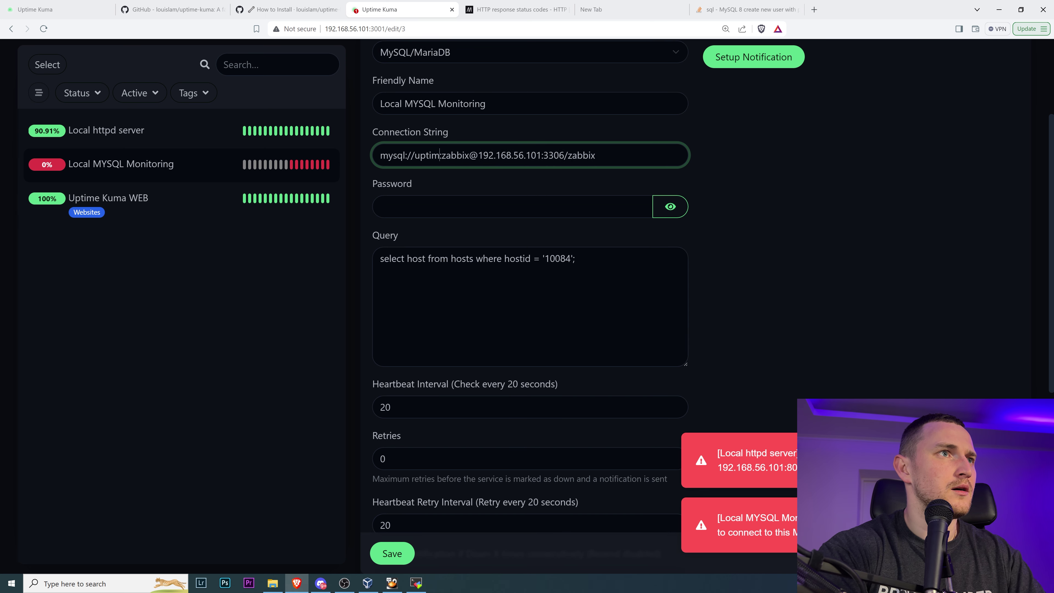
key("BackSpace")
key("BackSpace")
key("BackSpace")
key("BackSpace")
key("BackSpace")
key("BackSpace")
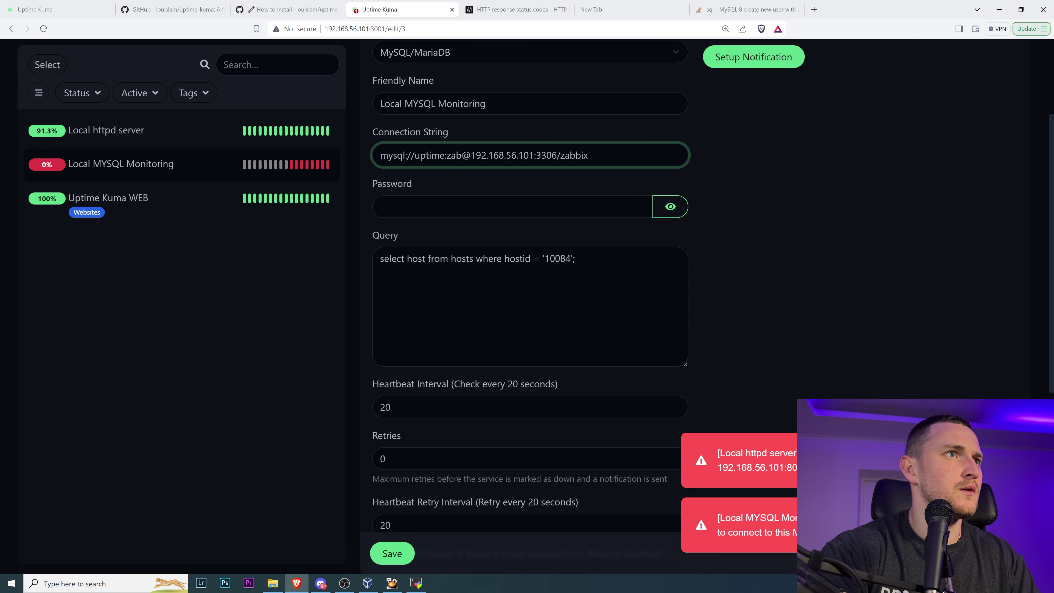
type("uptime")
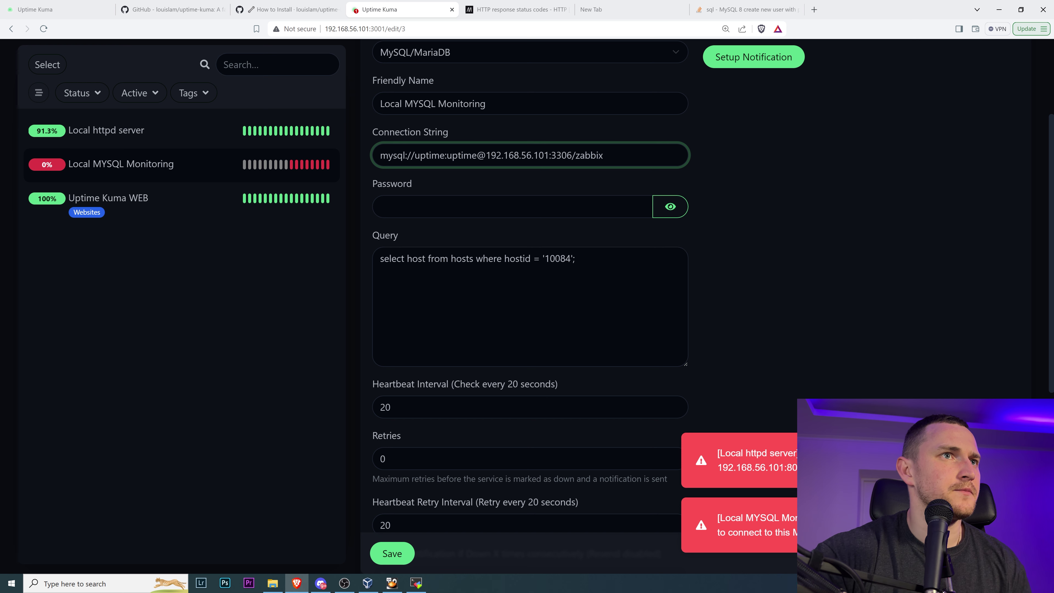
left_click(390, 555)
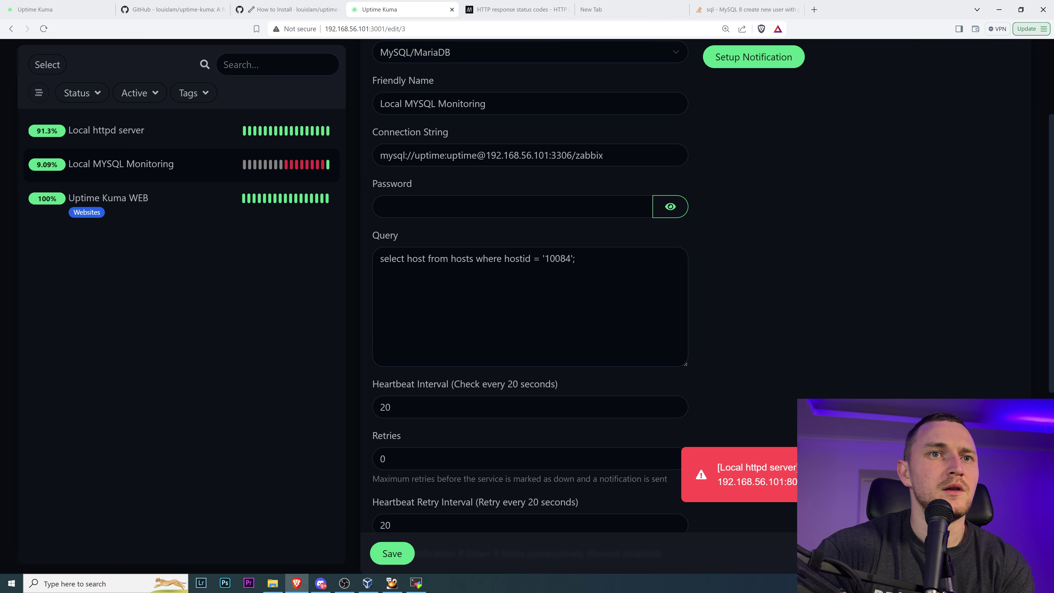
scroll(823, 350, "up", 3)
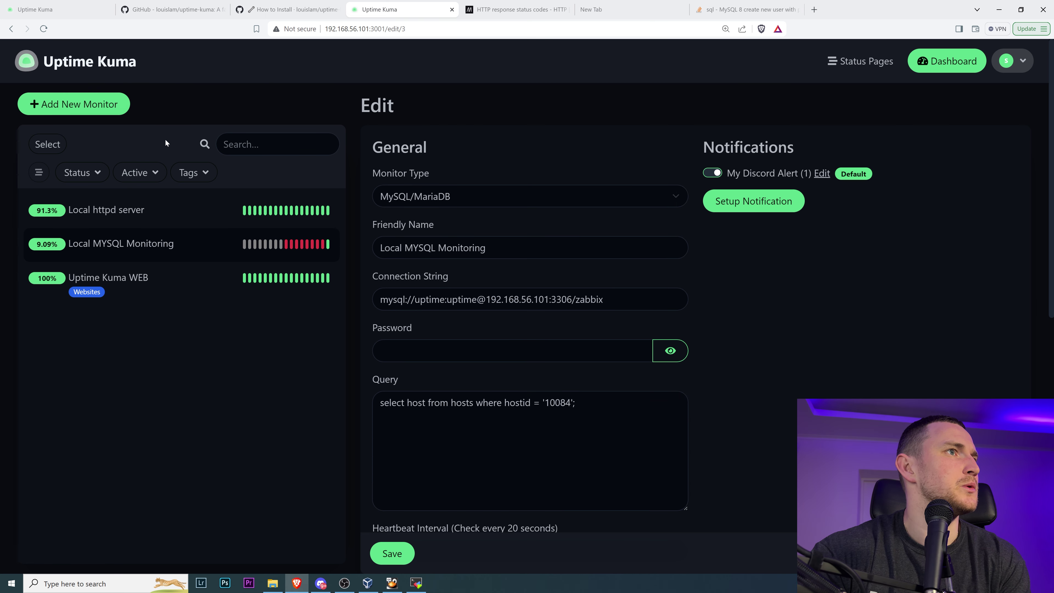
left_click(148, 251)
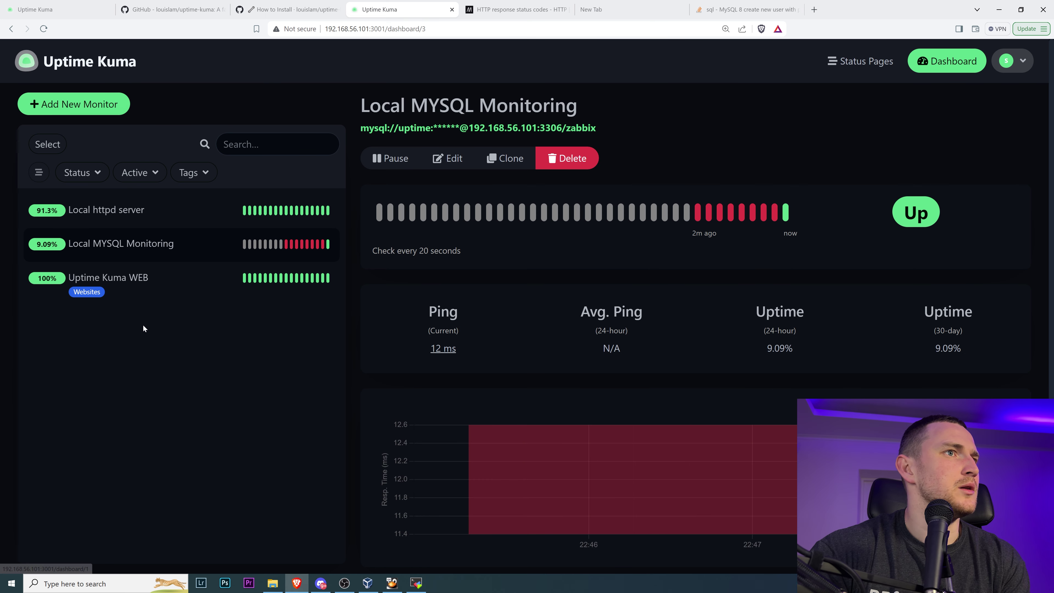
scroll(436, 382, "down", 2)
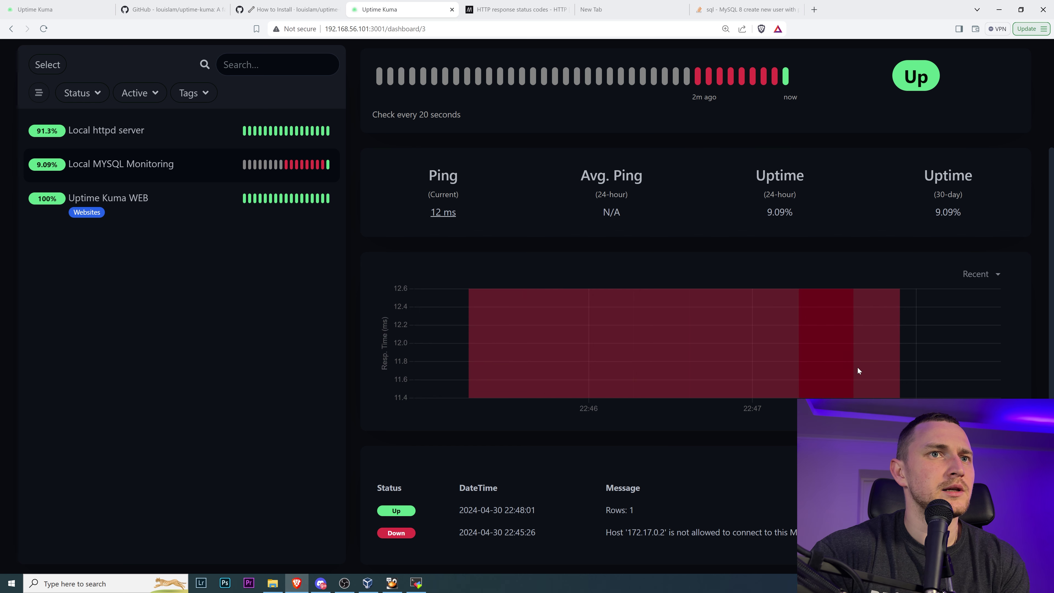
mouse_move(917, 345)
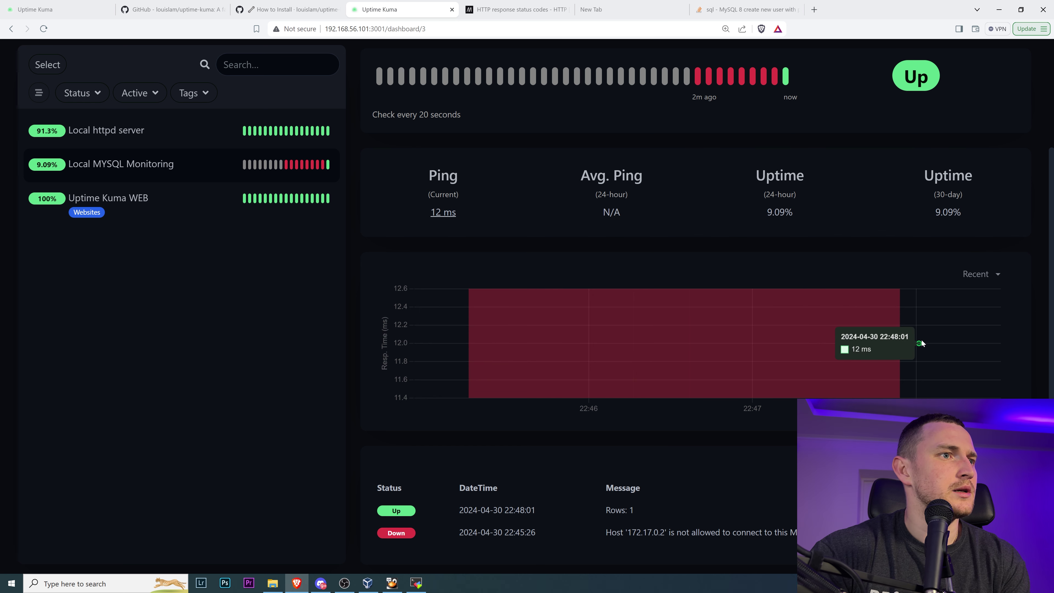
scroll(869, 335, "up", 2)
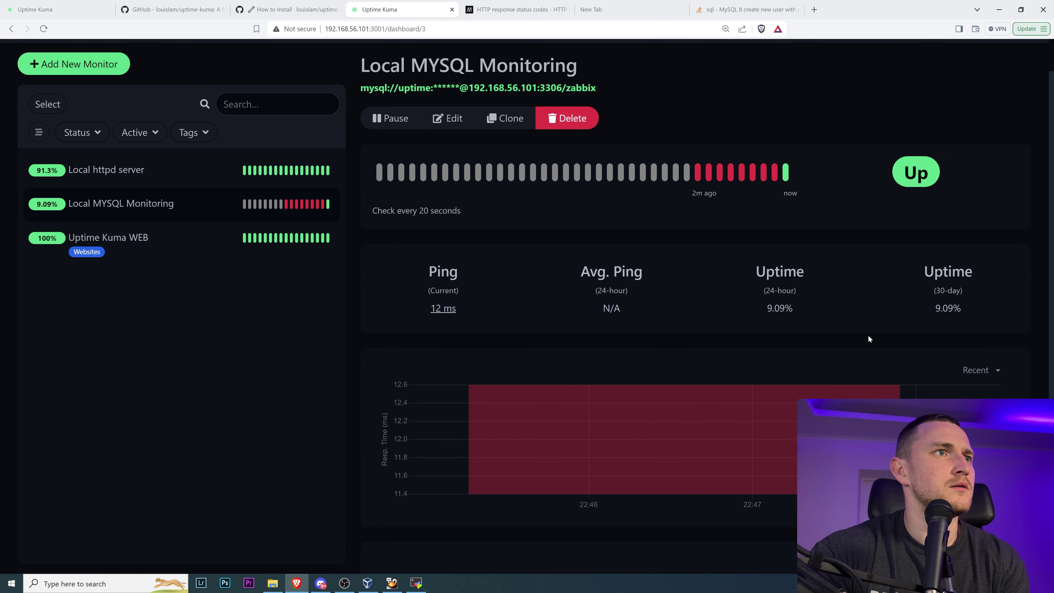
mouse_move(785, 173)
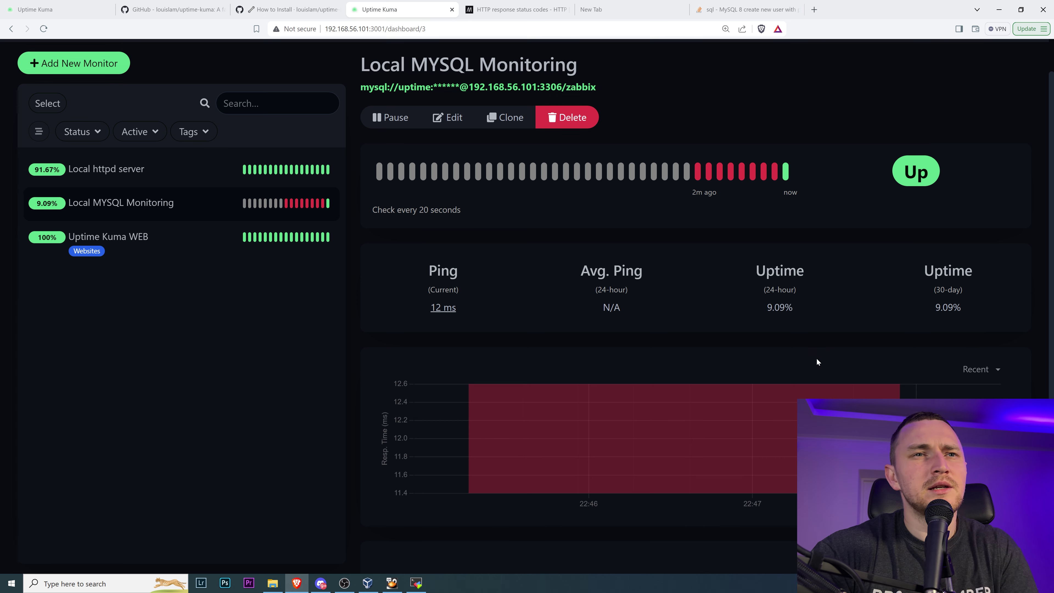
scroll(816, 358, "down", 2)
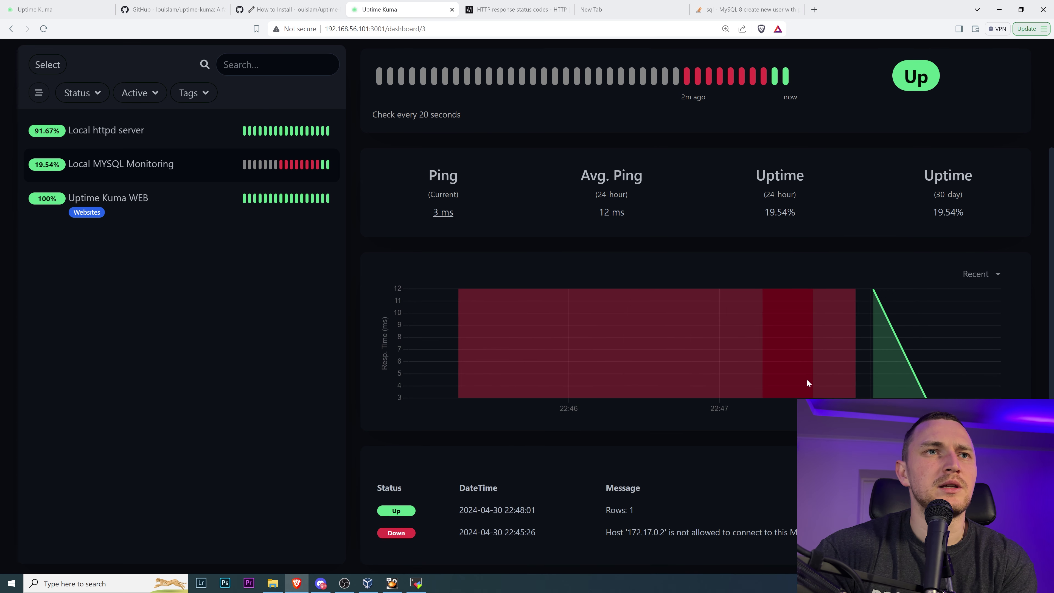
mouse_move(918, 378)
mouse_move(872, 317)
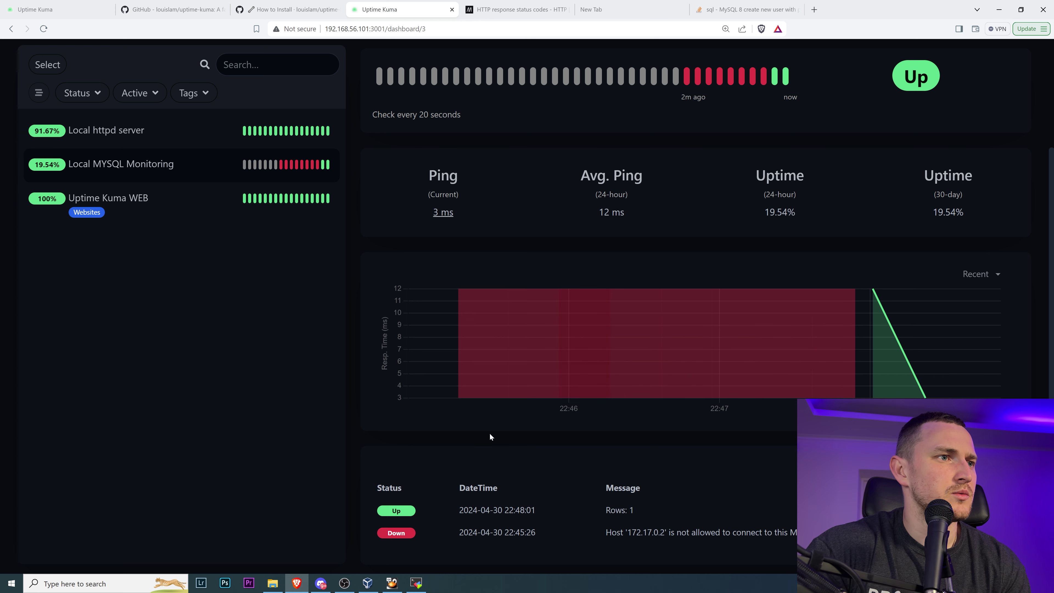
scroll(717, 412, "up", 1)
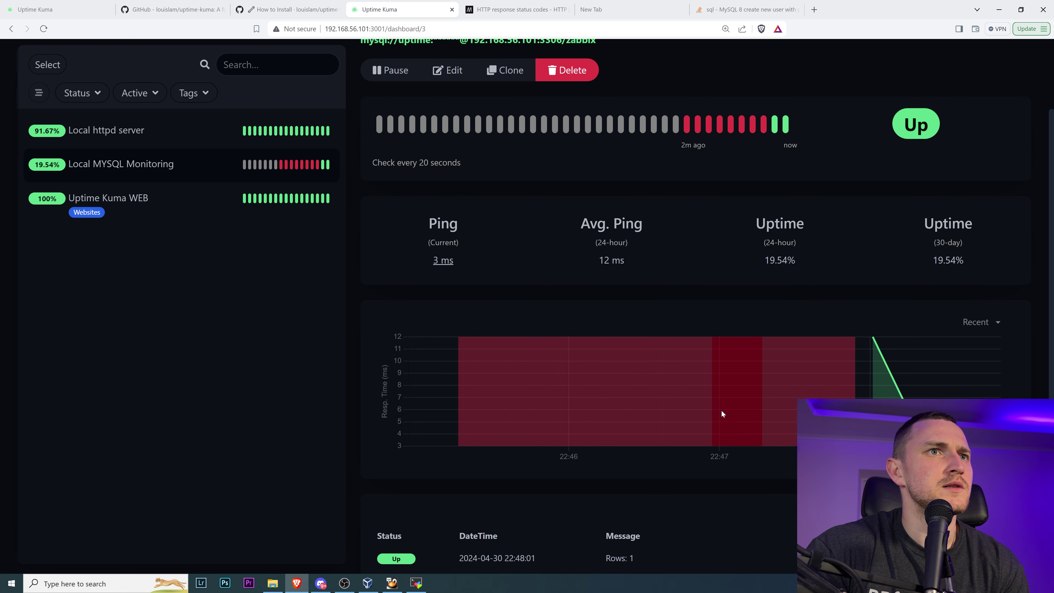
scroll(721, 411, "up", 2)
- Open Local MYSQL Monitoring's edit form and look through its settings
left_click(446, 158)
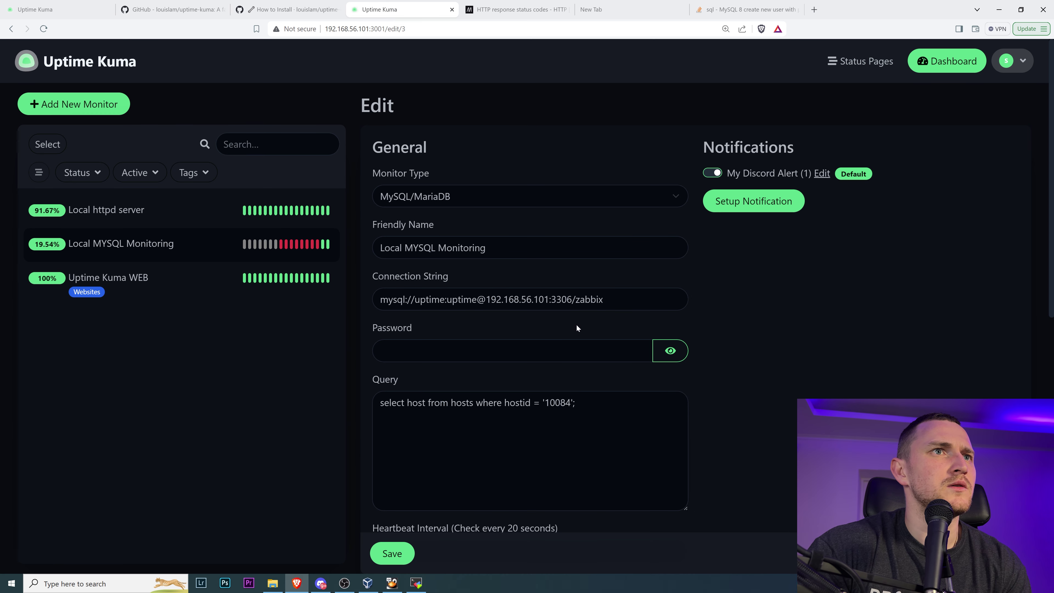
scroll(579, 319, "down", 6)
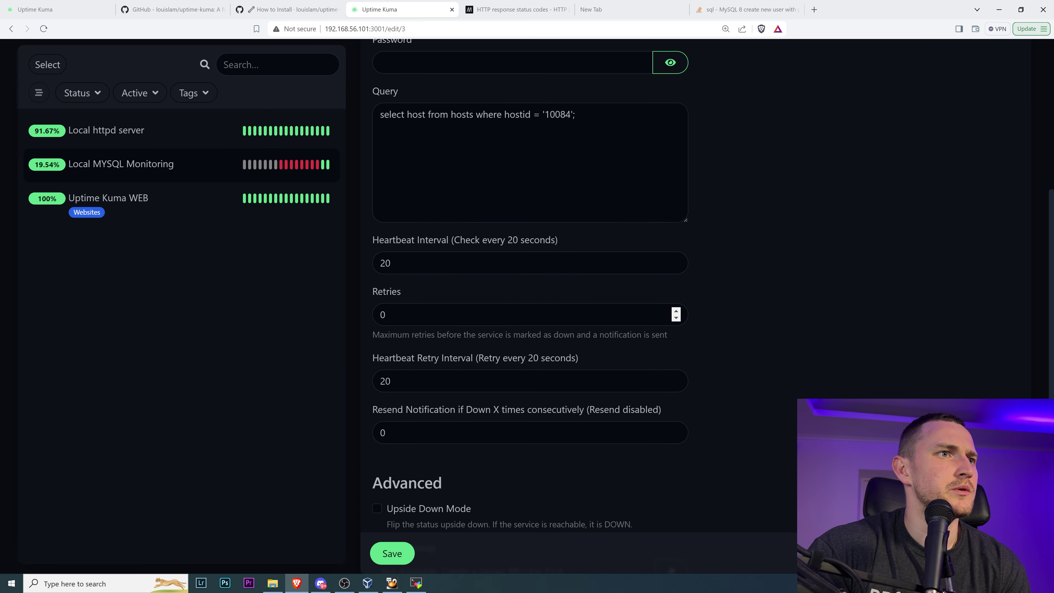
scroll(709, 305, "down", 5)
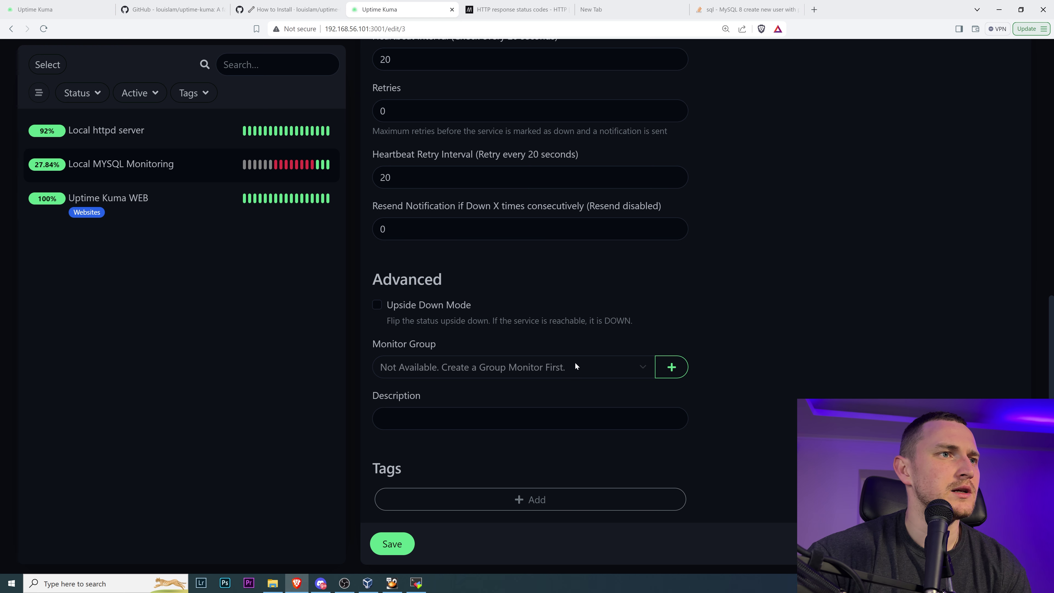
scroll(562, 400, "up", 6)
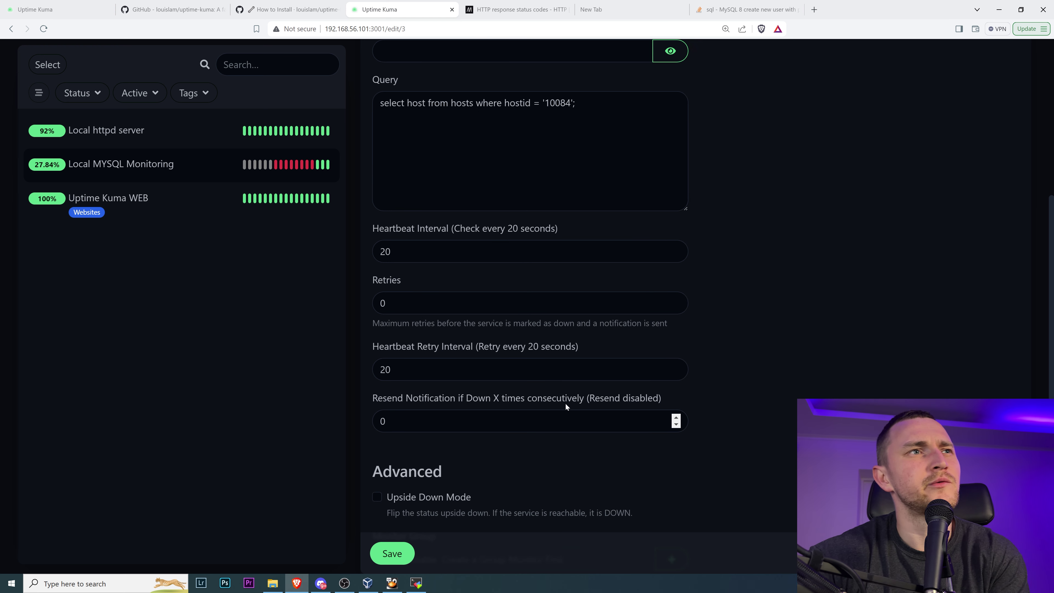
scroll(560, 399, "up", 2)
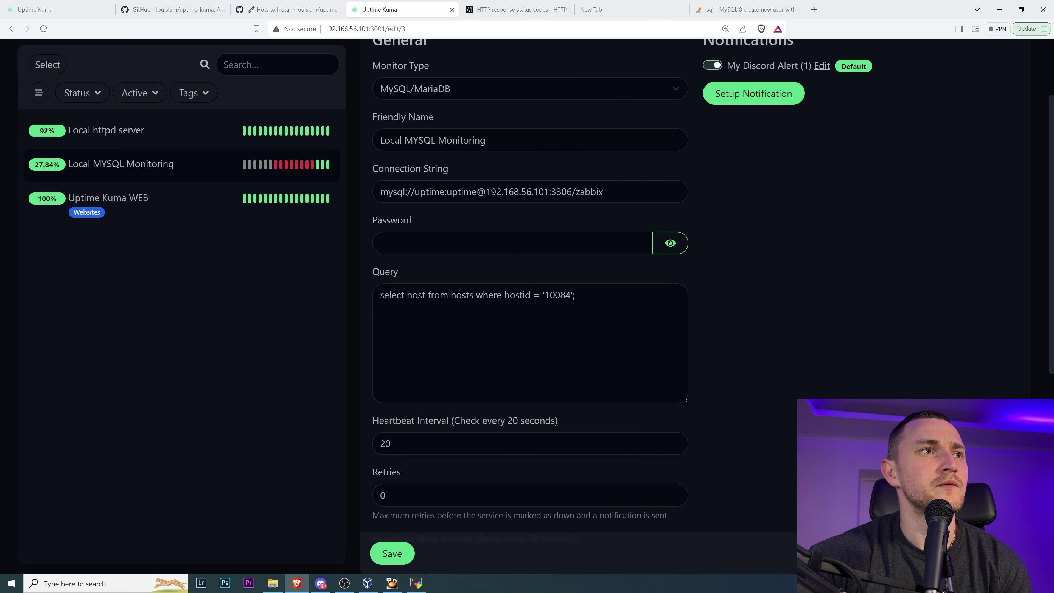
scroll(563, 398, "up", 2)
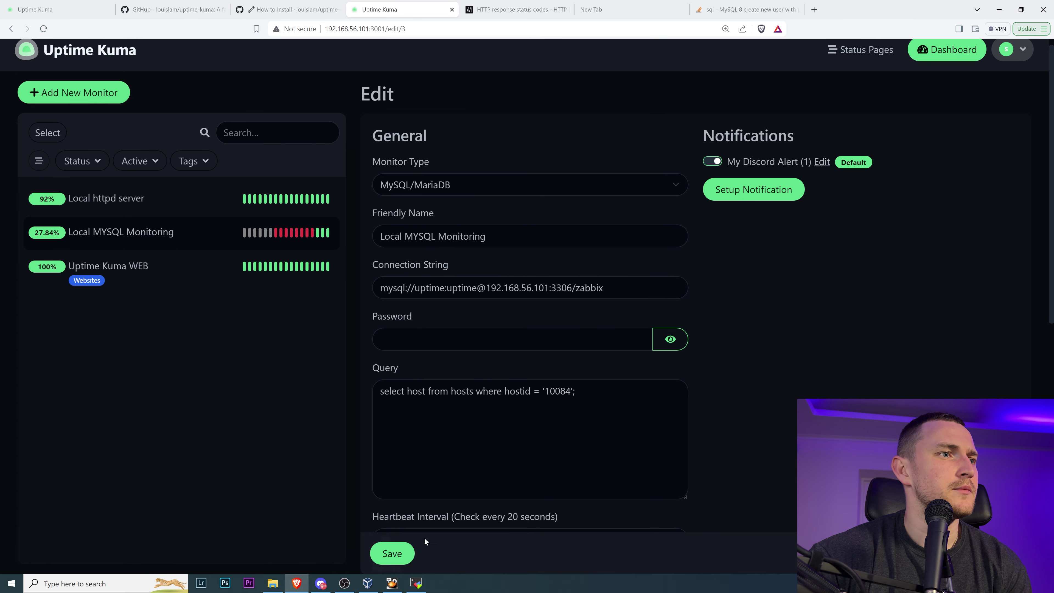
- Check the monitor's recovery alerts in Discord, then go back to the edit form
left_click(321, 583)
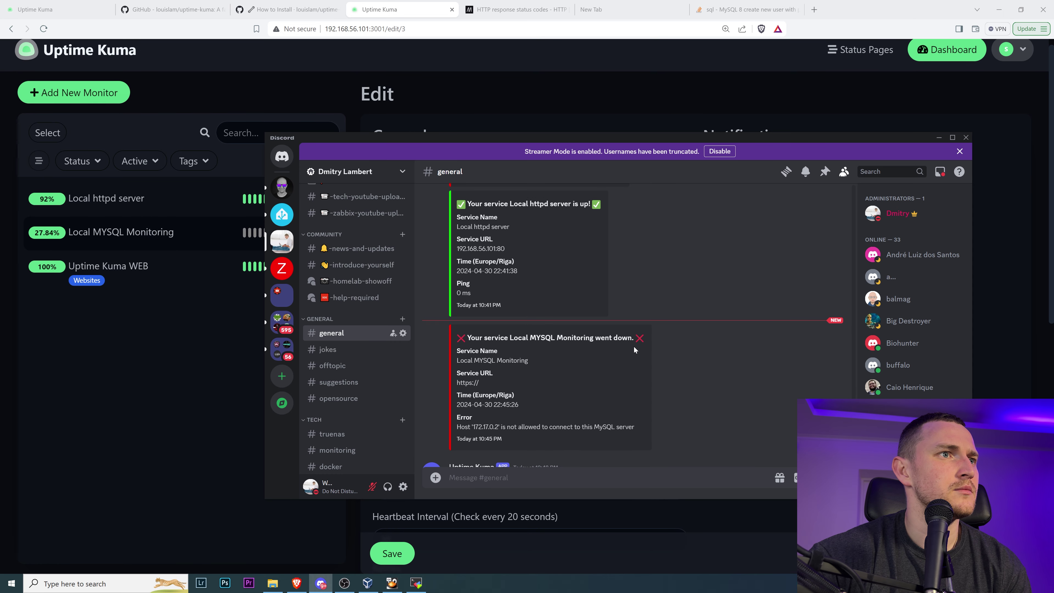
scroll(638, 351, "down", 3)
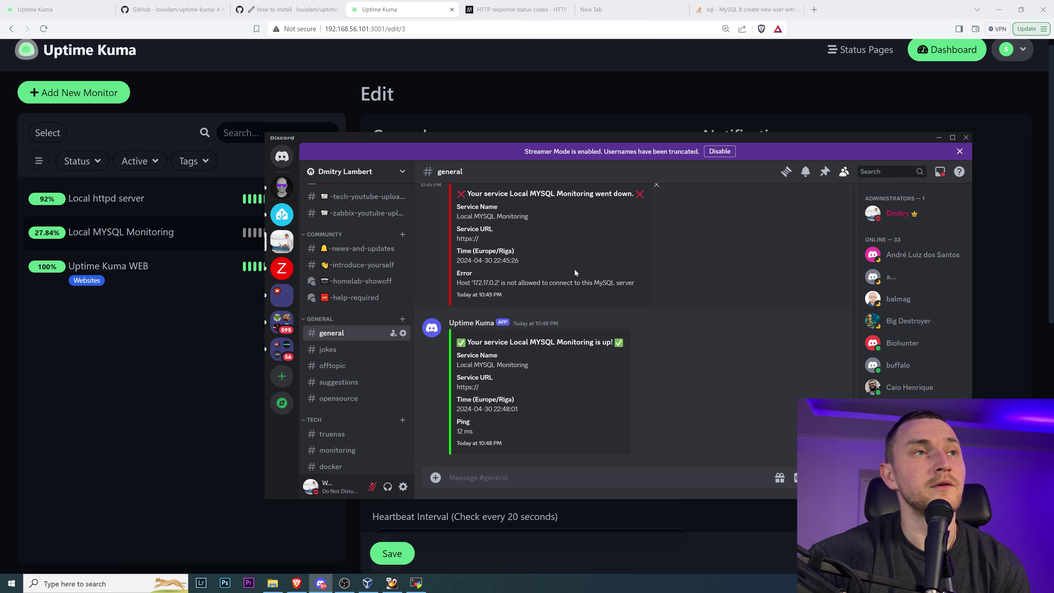
scroll(572, 276, "up", 1)
scroll(569, 284, "down", 1)
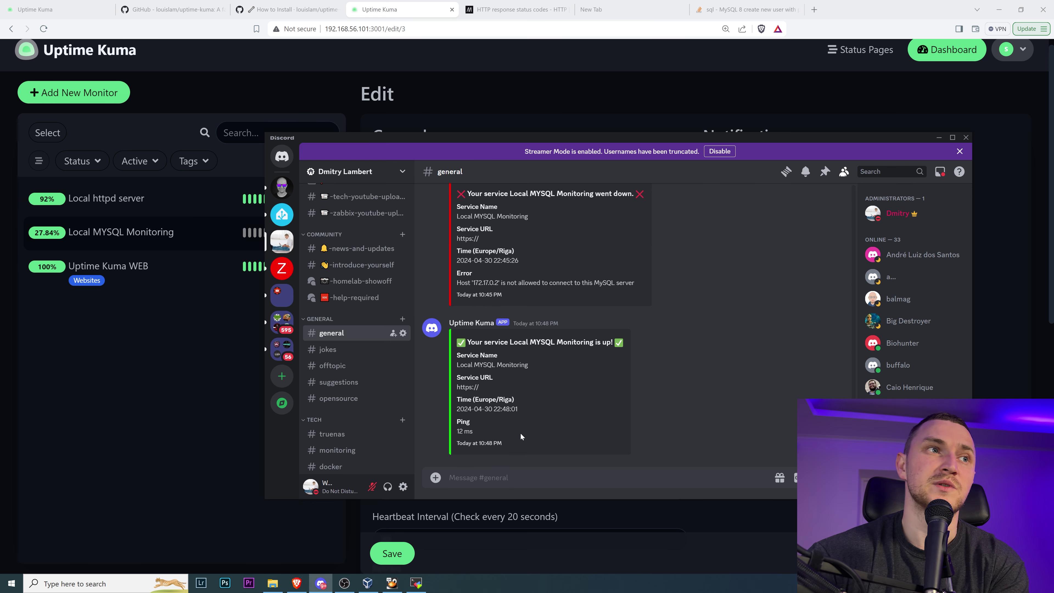
key("alt+Tab")
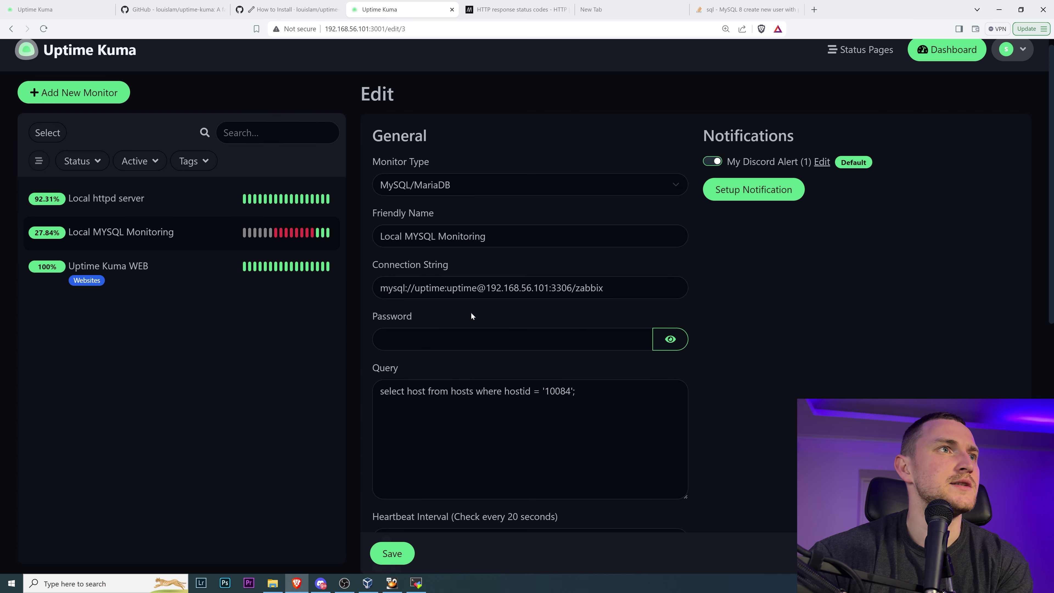
scroll(470, 313, "down", 4)
scroll(470, 313, "up", 2)
scroll(470, 313, "up", 2)
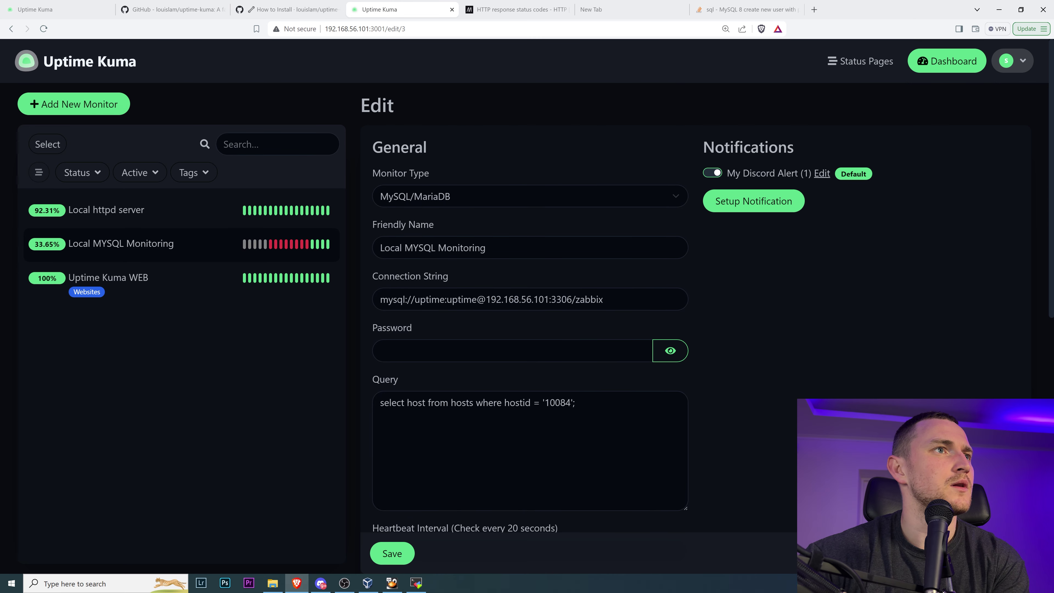
left_click(952, 61)
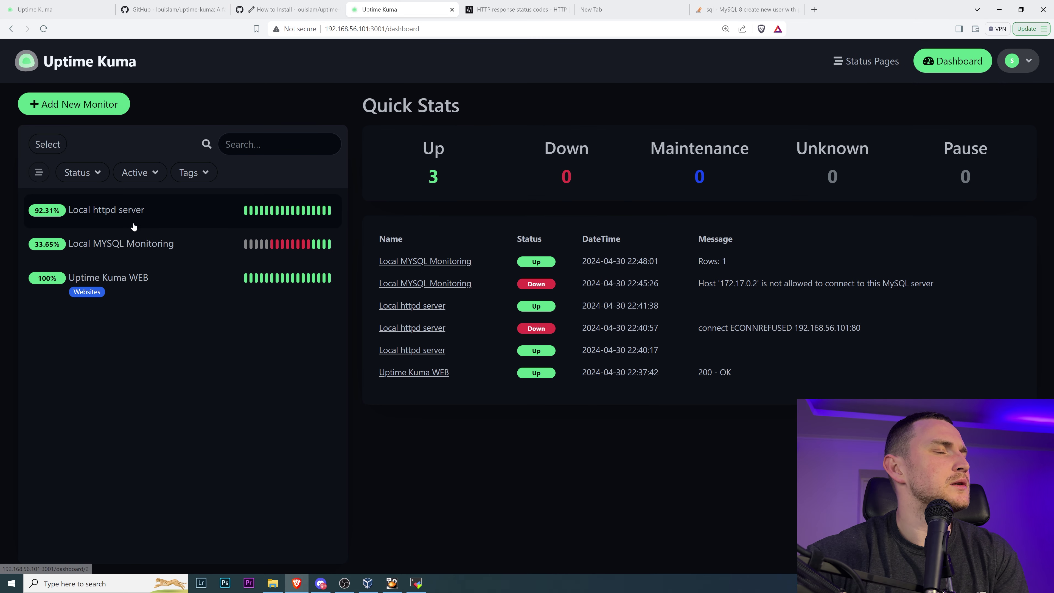
left_click(146, 247)
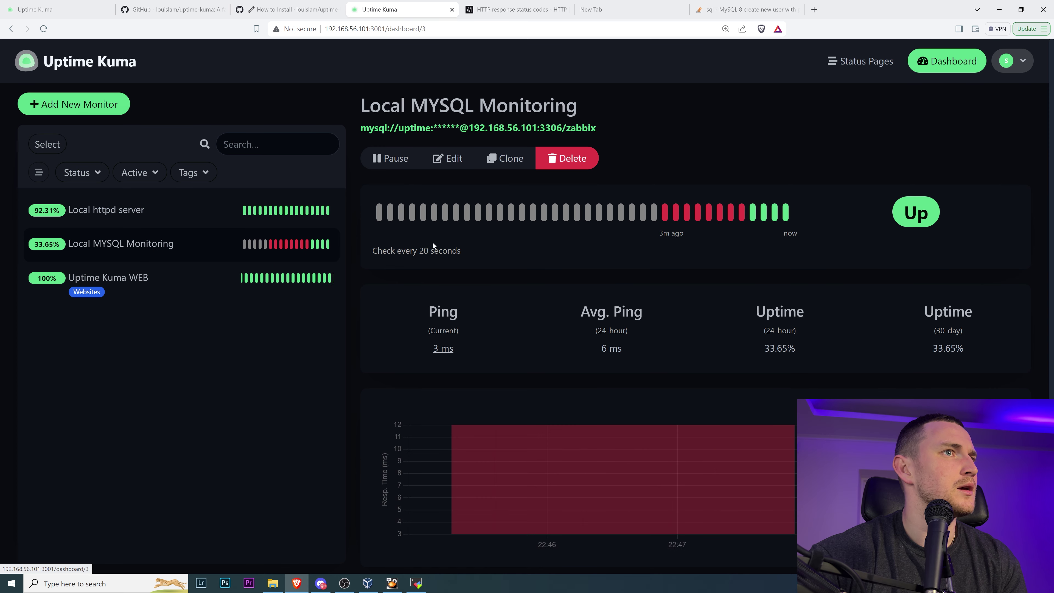
left_click(444, 161)
scroll(538, 248, "down", 8)
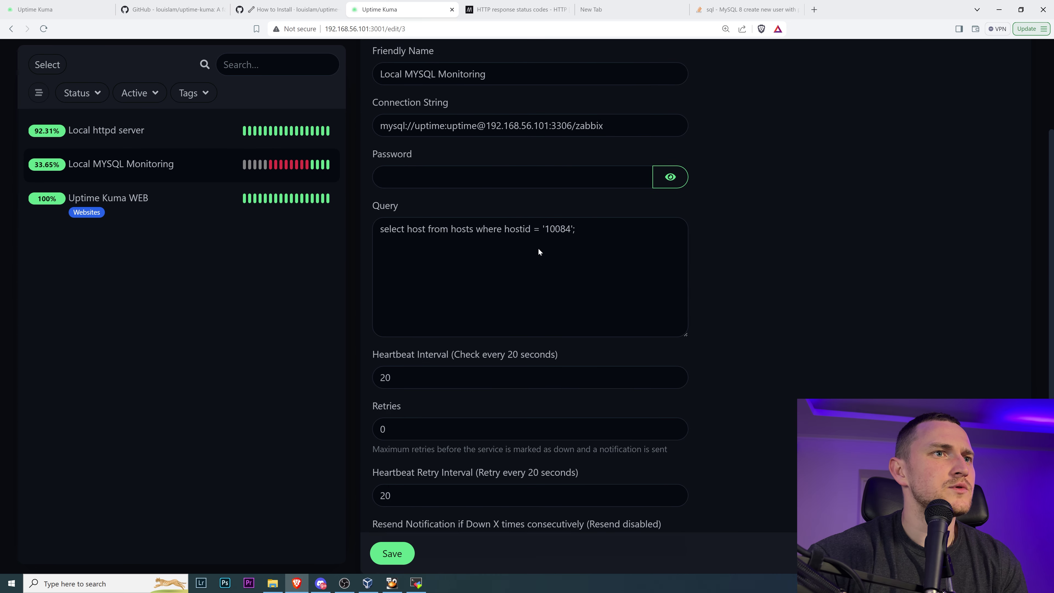
scroll(534, 266, "down", 1)
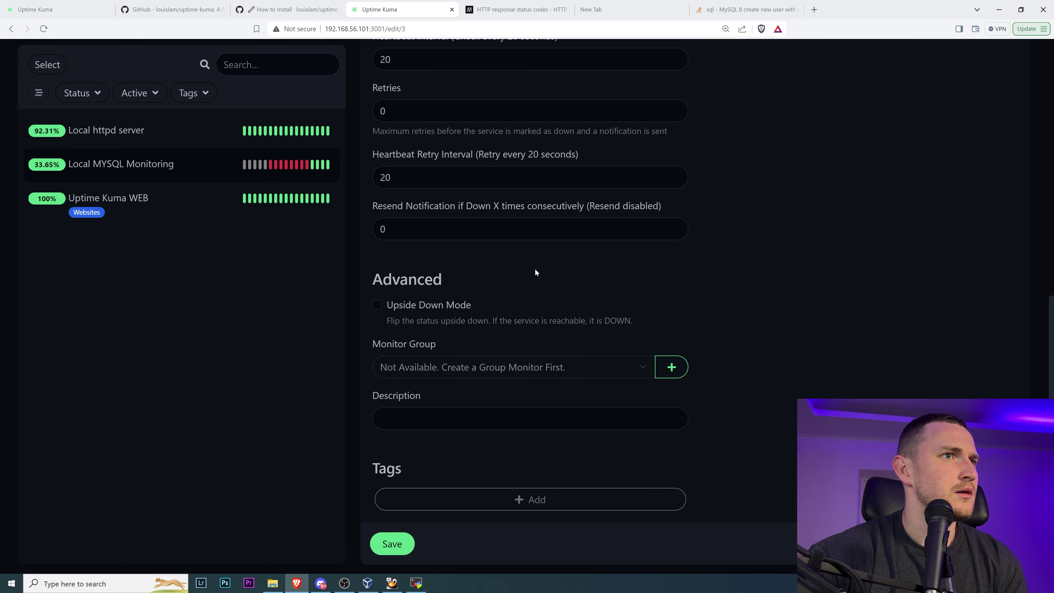
left_click_drag(405, 322, 624, 322)
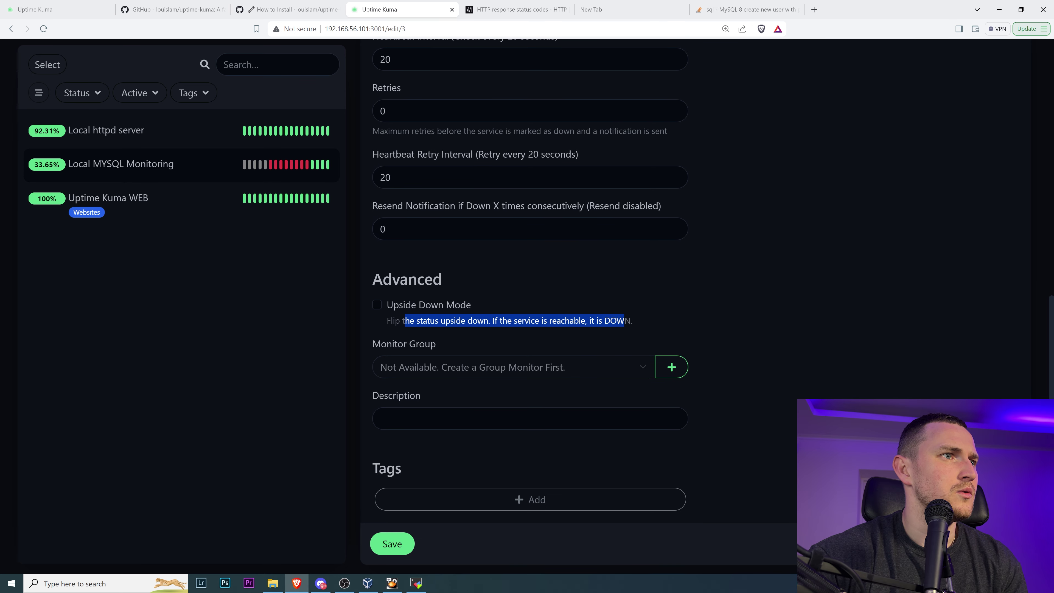
scroll(604, 327, "up", 5)
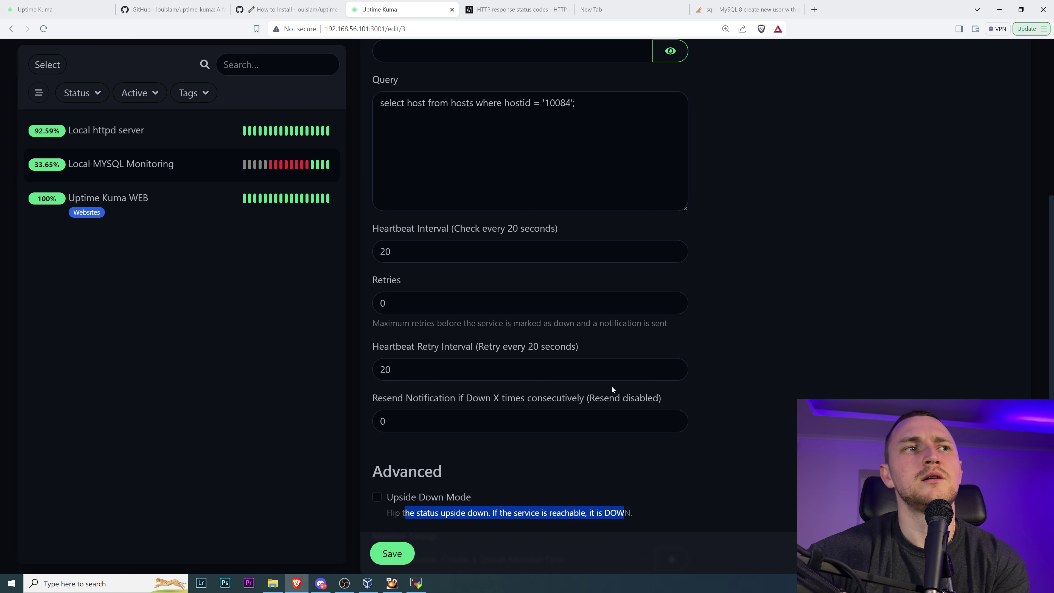
scroll(582, 383, "up", 1)
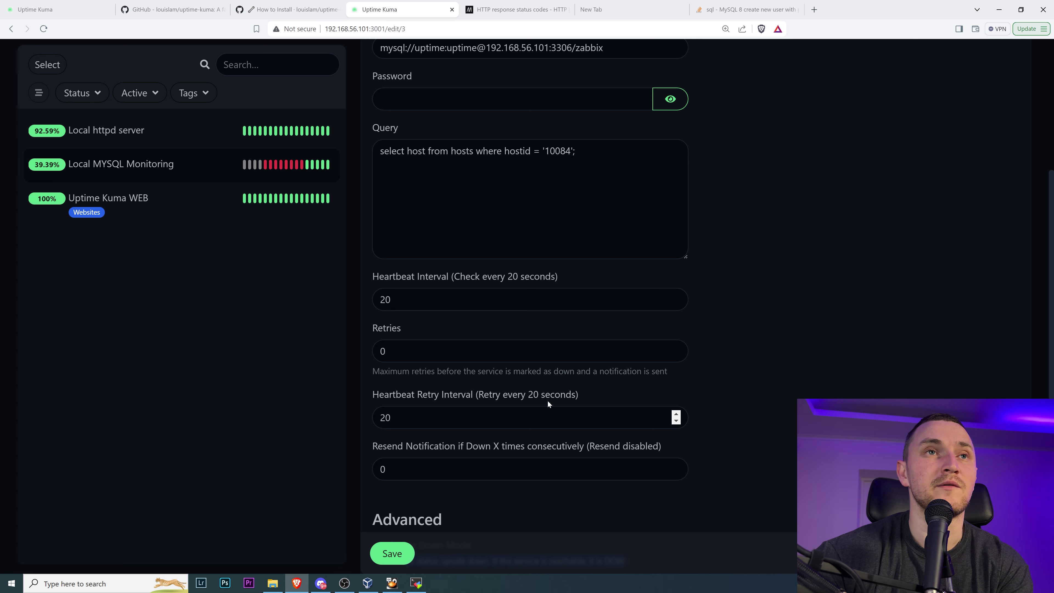
scroll(676, 351, "up", 5)
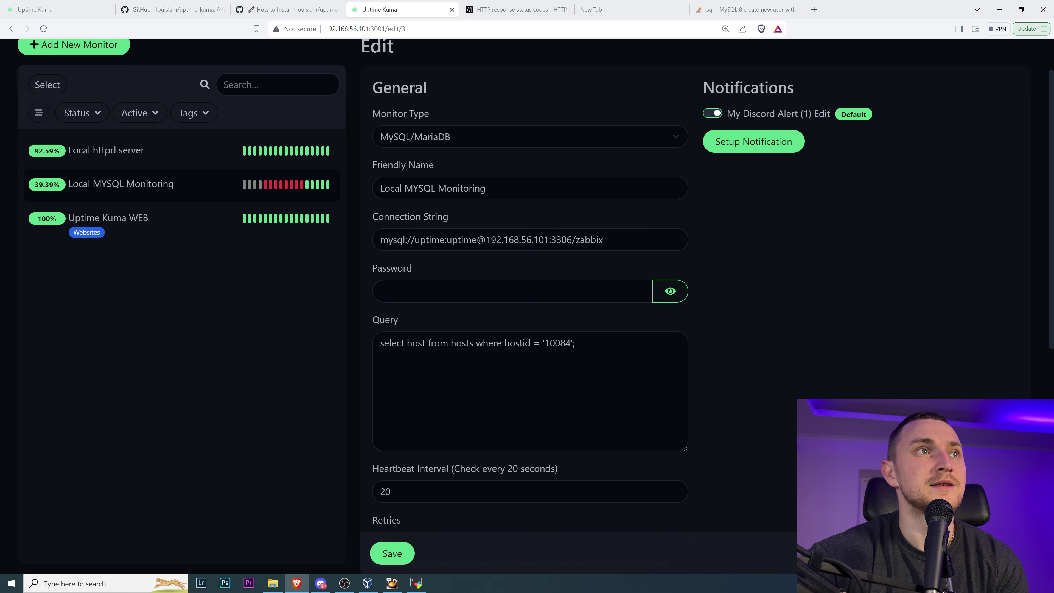
scroll(567, 378, "up", 2)
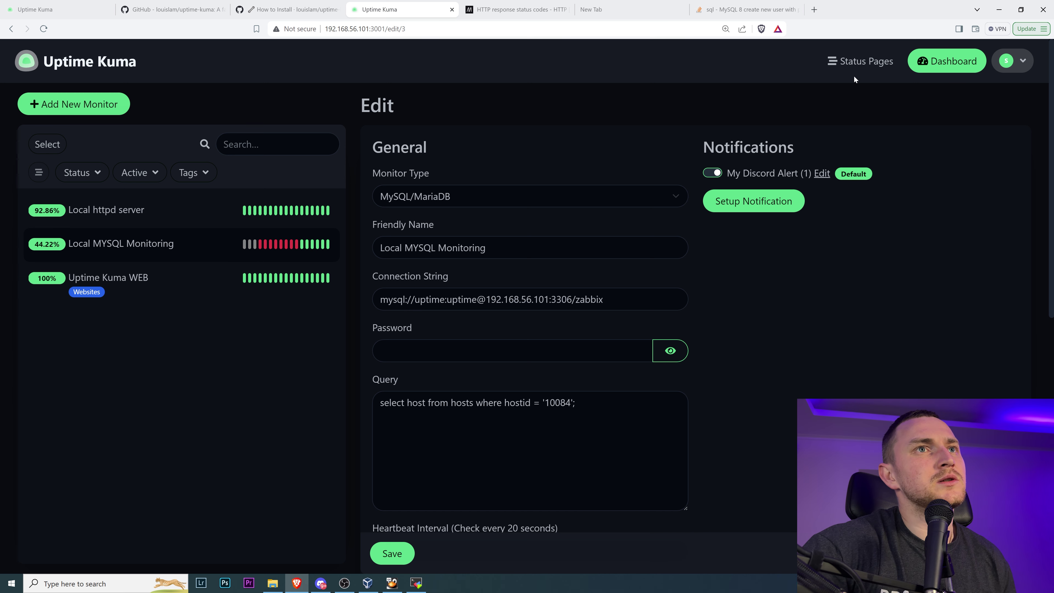
- Add a new status page with name 'Uptime Status' and slug 'youtube' from Status Pages
left_click(855, 65)
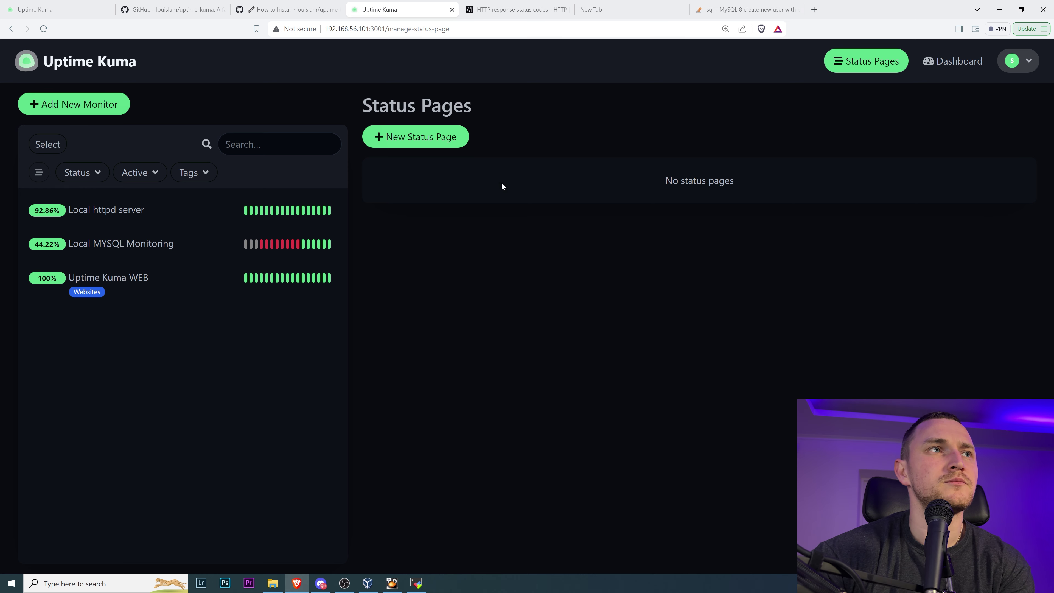
left_click(450, 137)
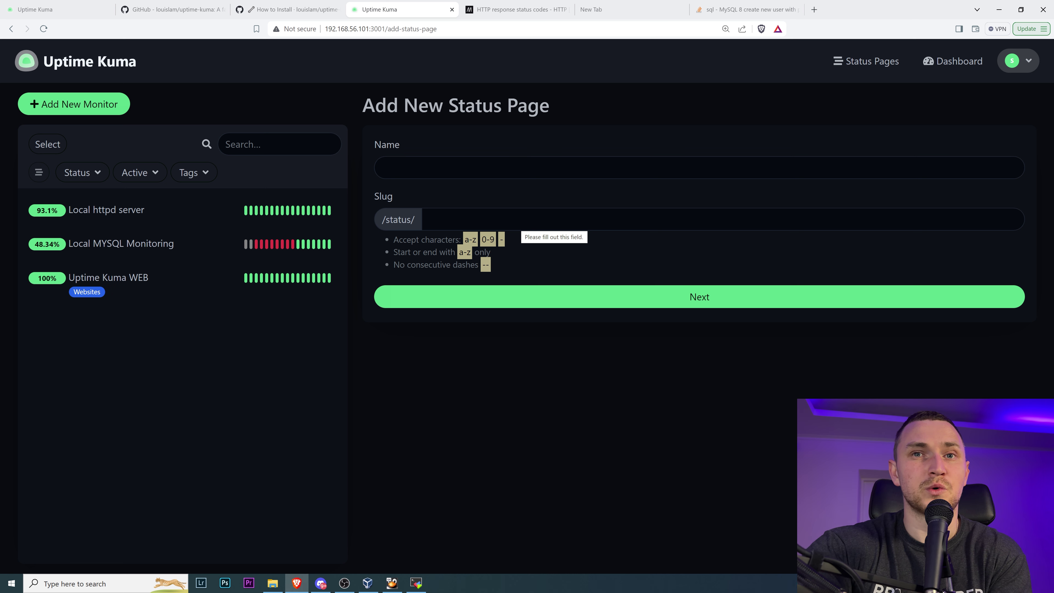
left_click(432, 168)
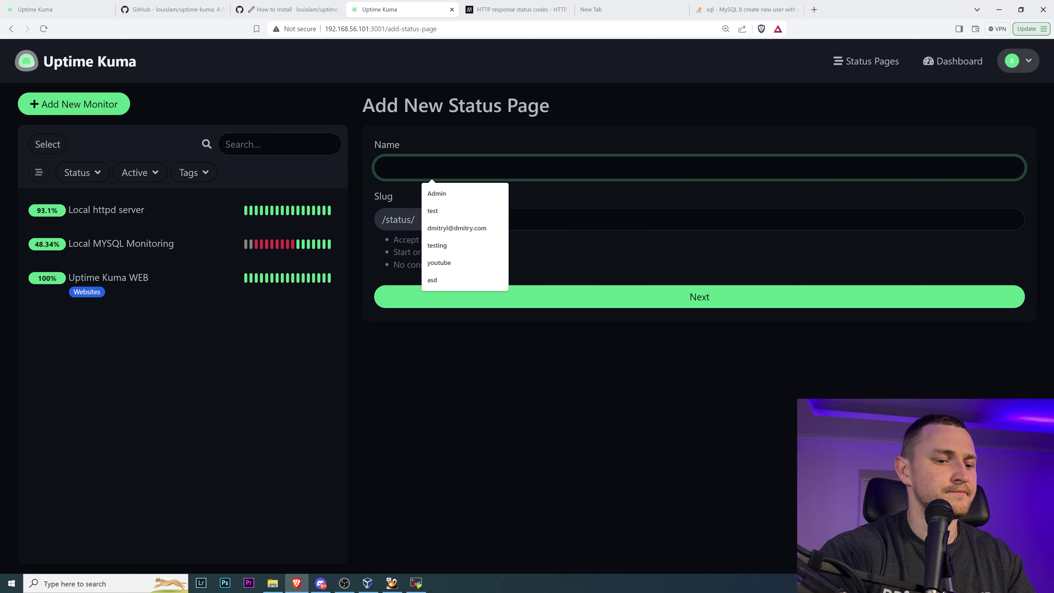
type("First Stat")
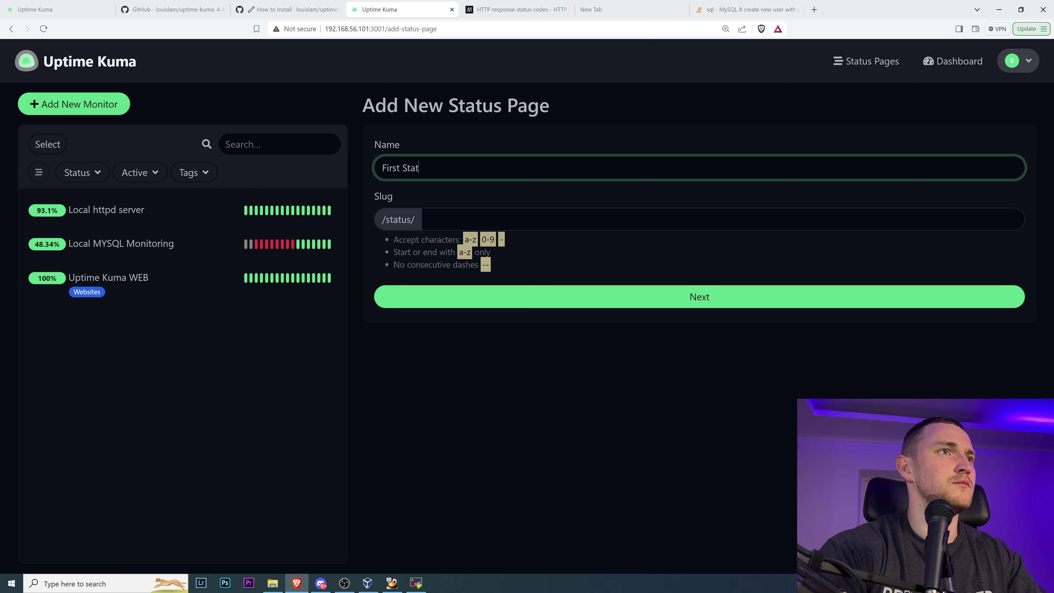
key("ctrl+a")
type("Uptime Status")
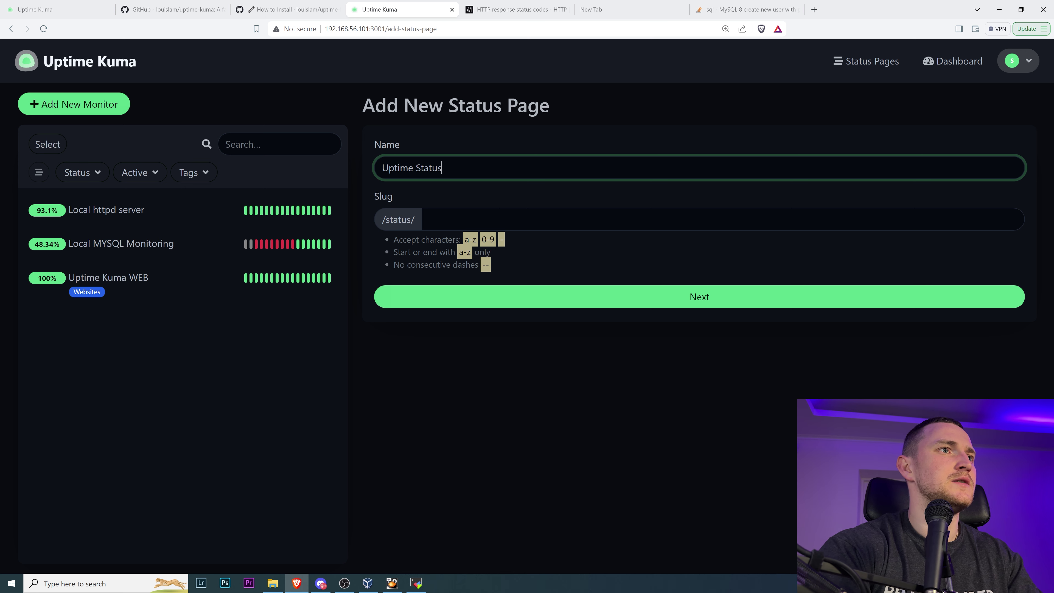
key("Tab")
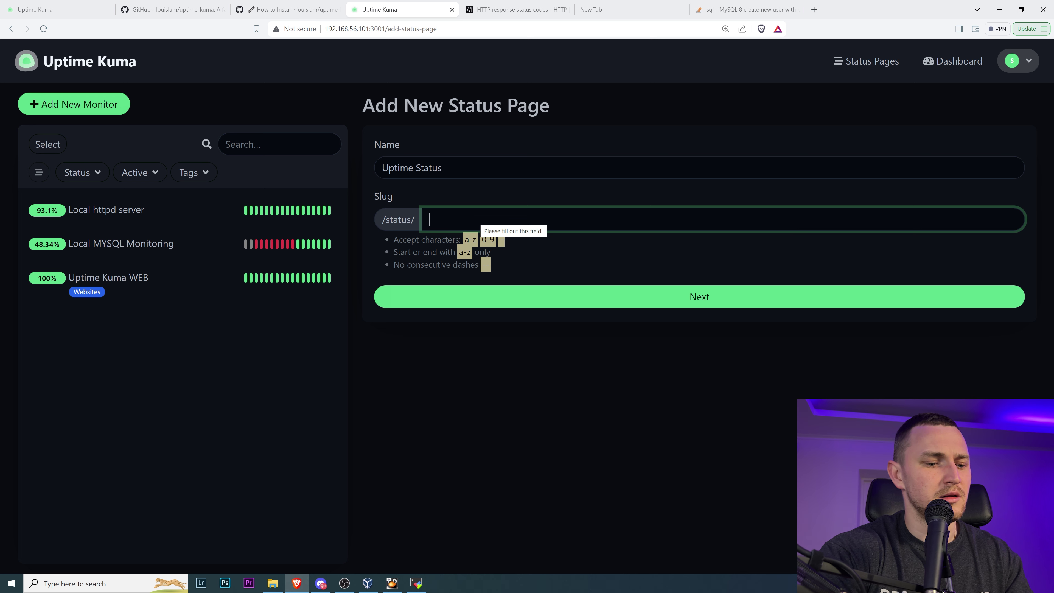
type("youtube")
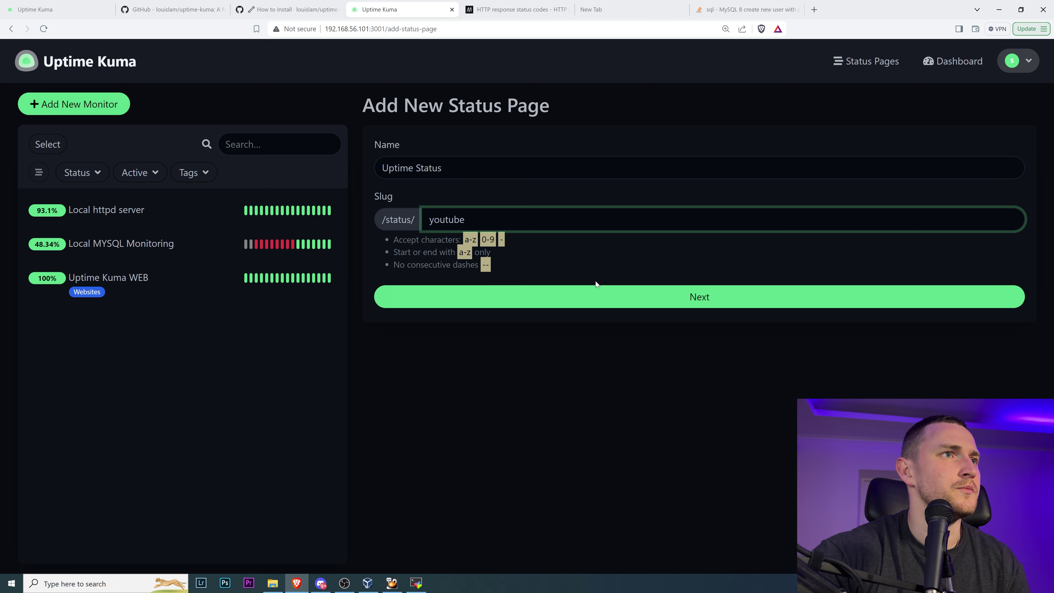
left_click(610, 304)
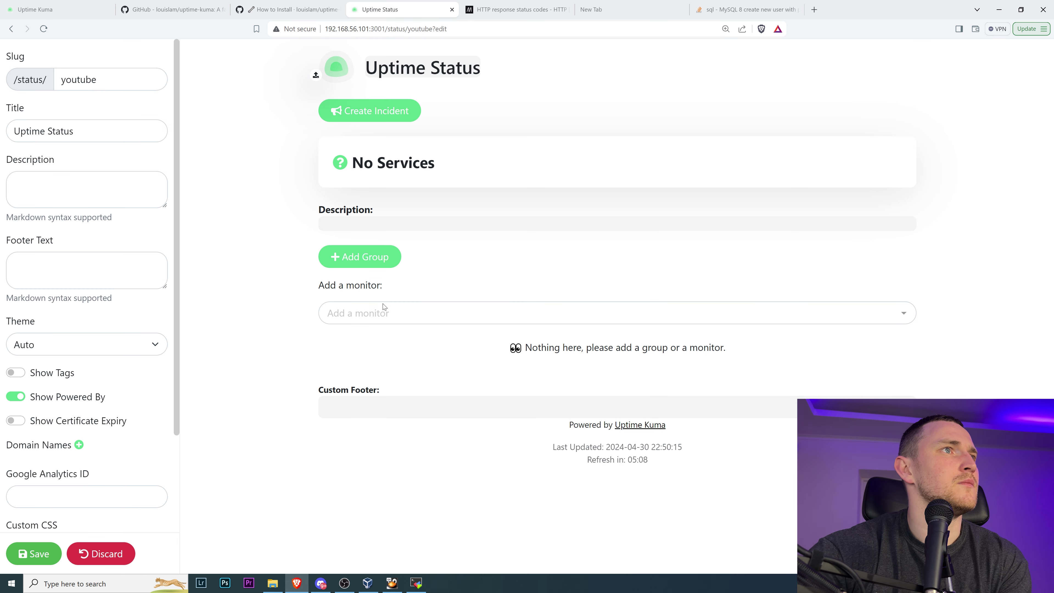
- Set the status page theme to Dark and turn on Show Tags and Show Certificate Expiry
scroll(102, 420, "down", 3)
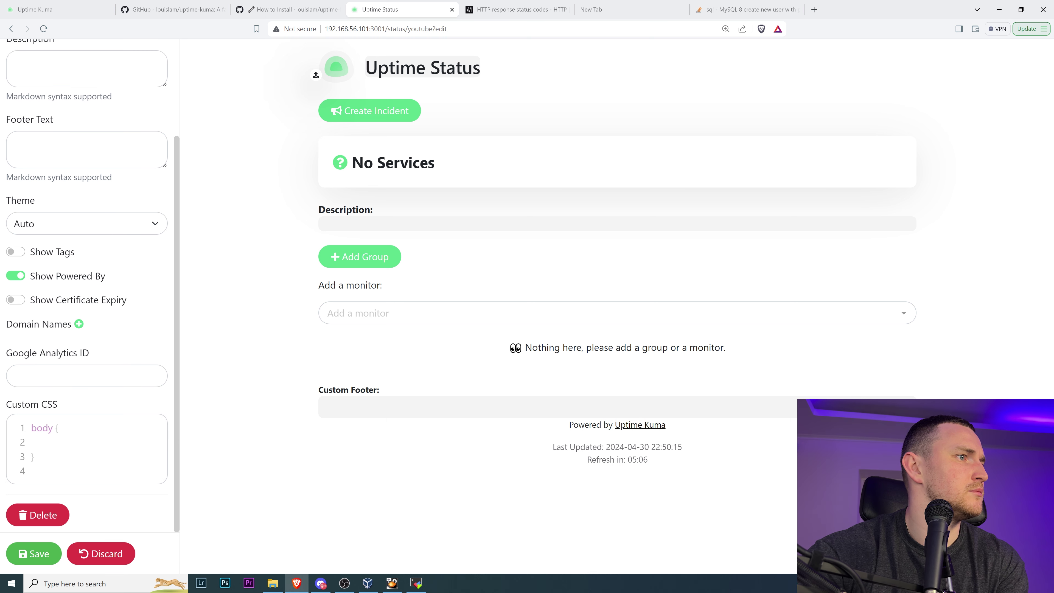
scroll(87, 291, "up", 3)
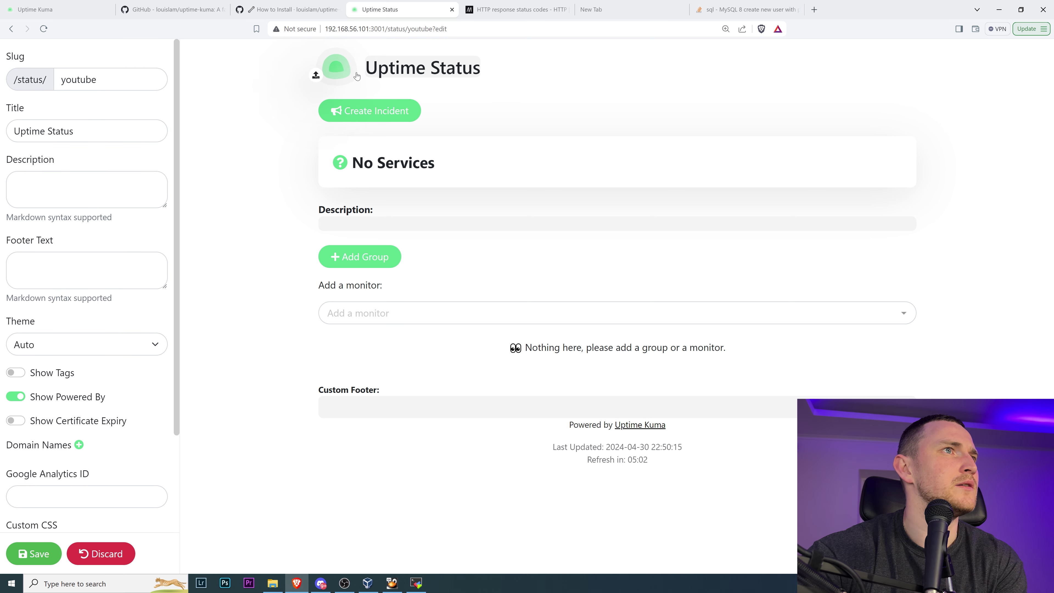
scroll(78, 461, "down", 3)
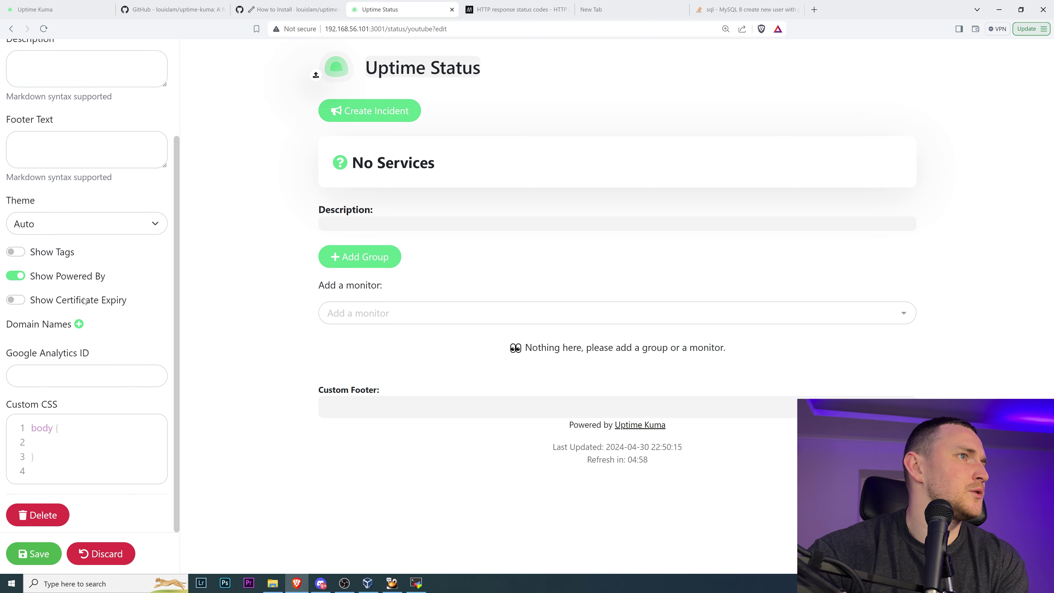
scroll(81, 324, "up", 3)
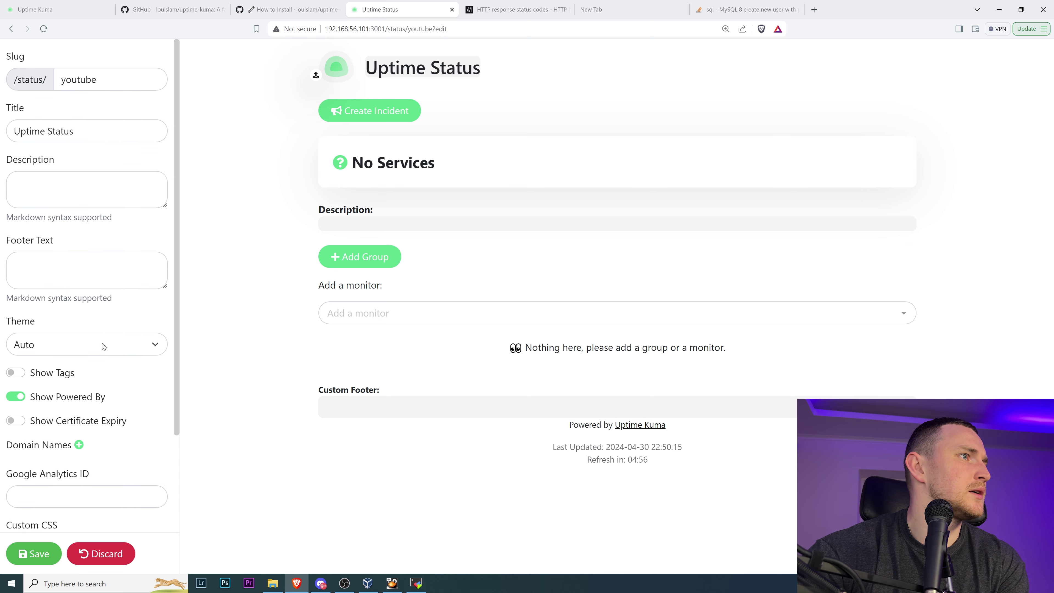
left_click(103, 347)
left_click(58, 388)
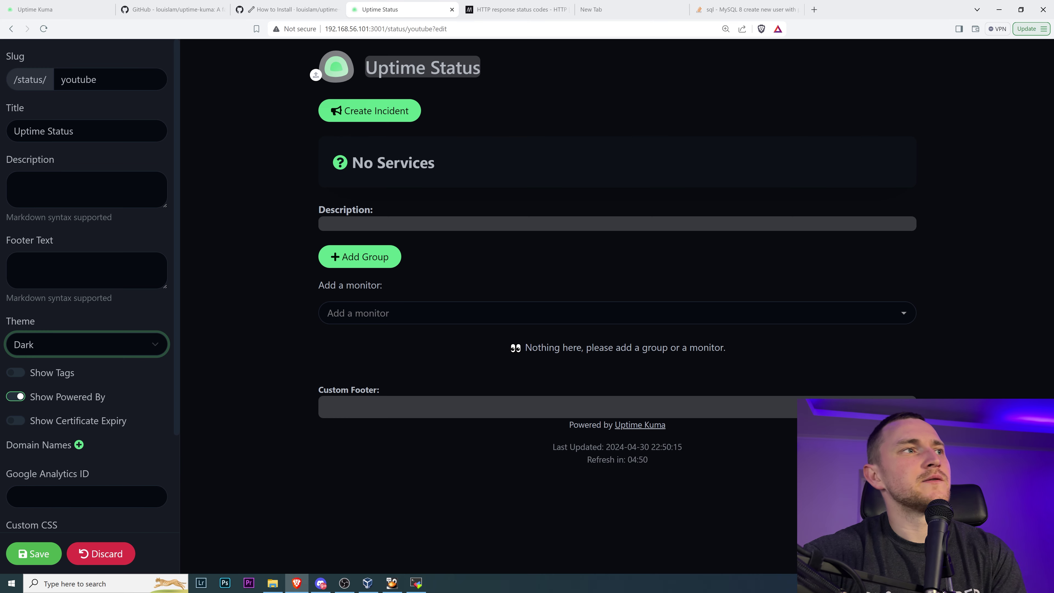
left_click(37, 374)
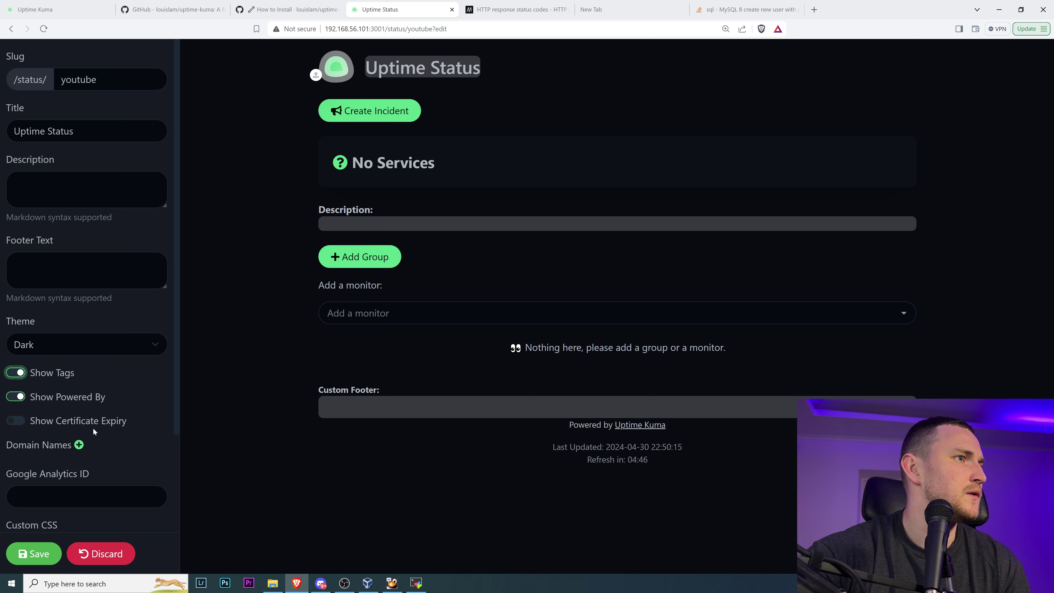
left_click(104, 421)
scroll(117, 445, "down", 1)
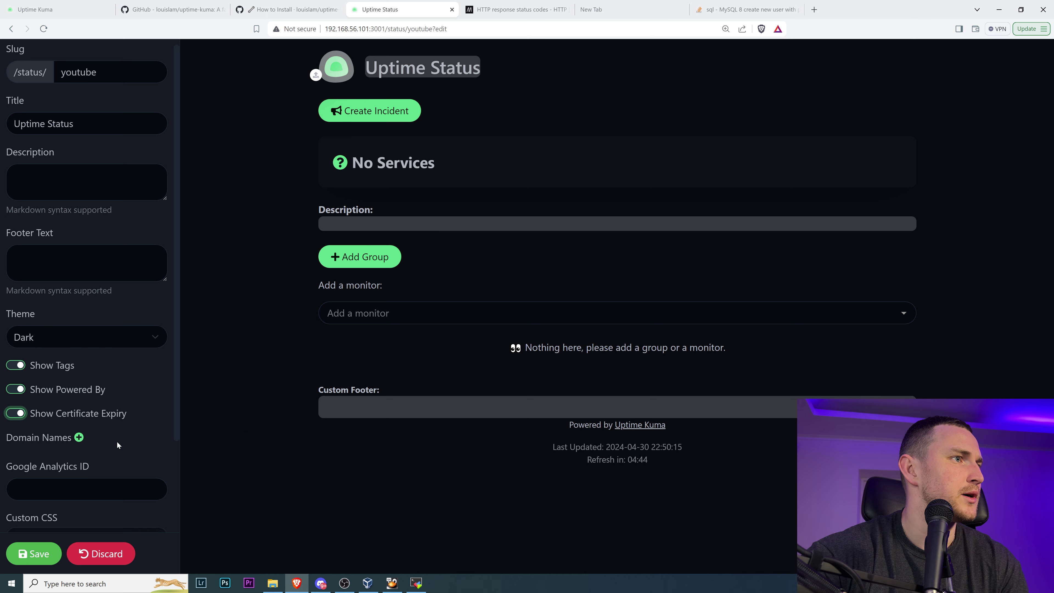
scroll(117, 445, "down", 3)
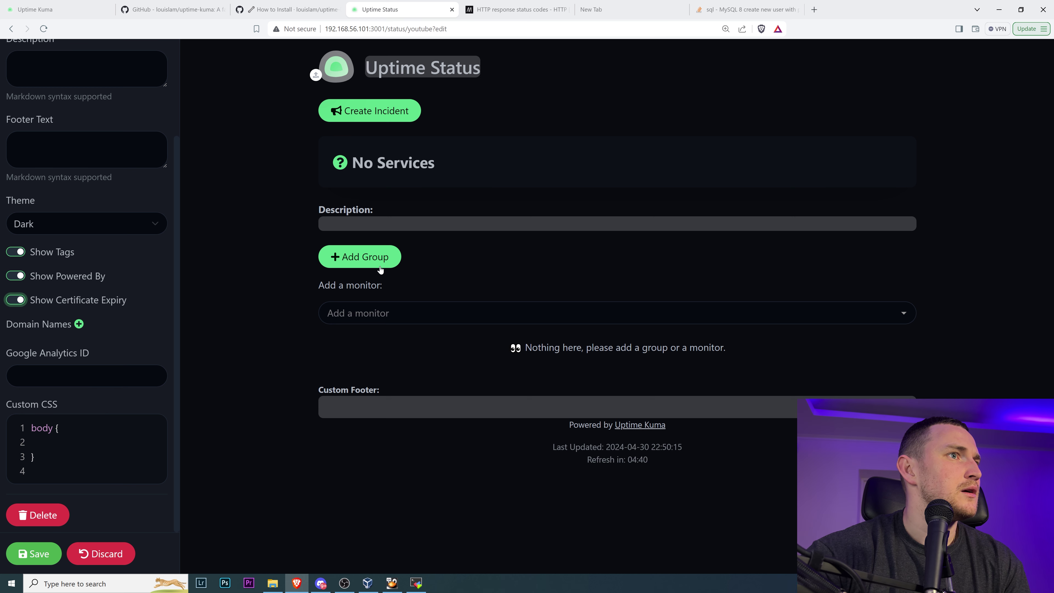
- Add Uptime Kuma WEB and Local httpd server, move httpd to the top, and save the page
left_click(368, 320)
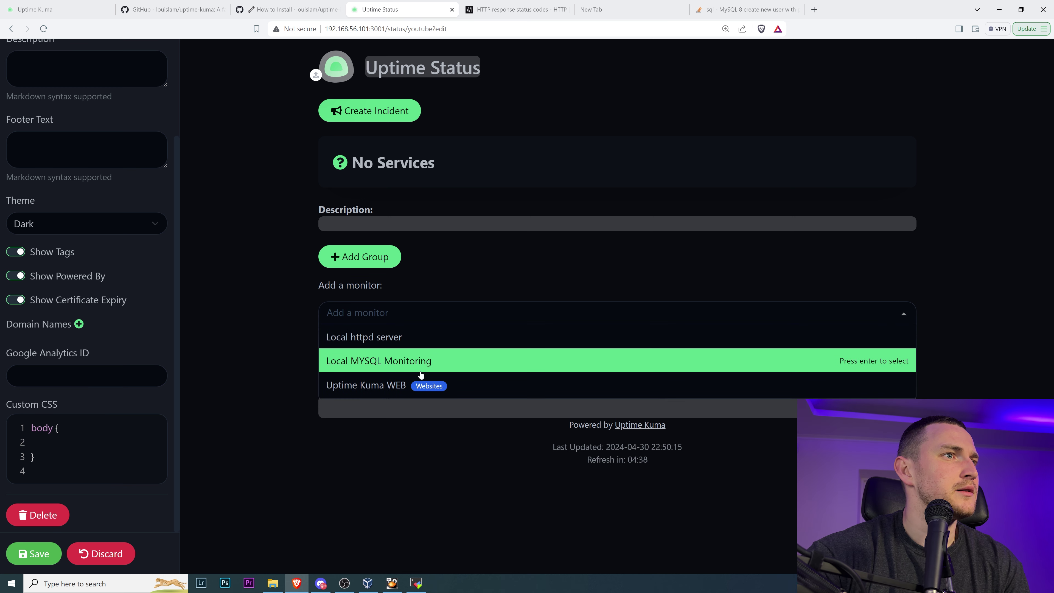
left_click(378, 392)
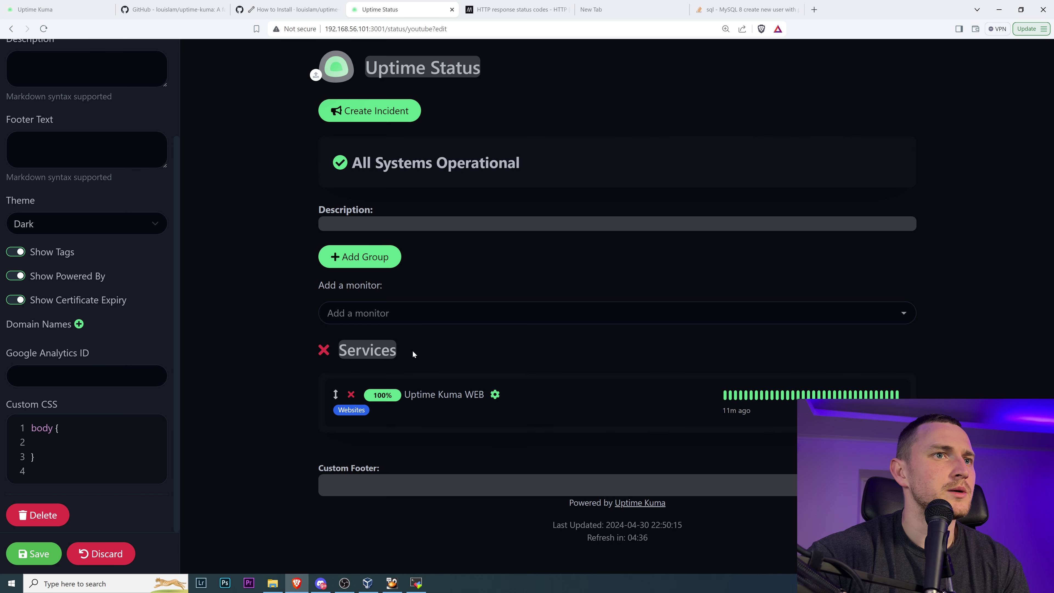
left_click(394, 313)
left_click(414, 337)
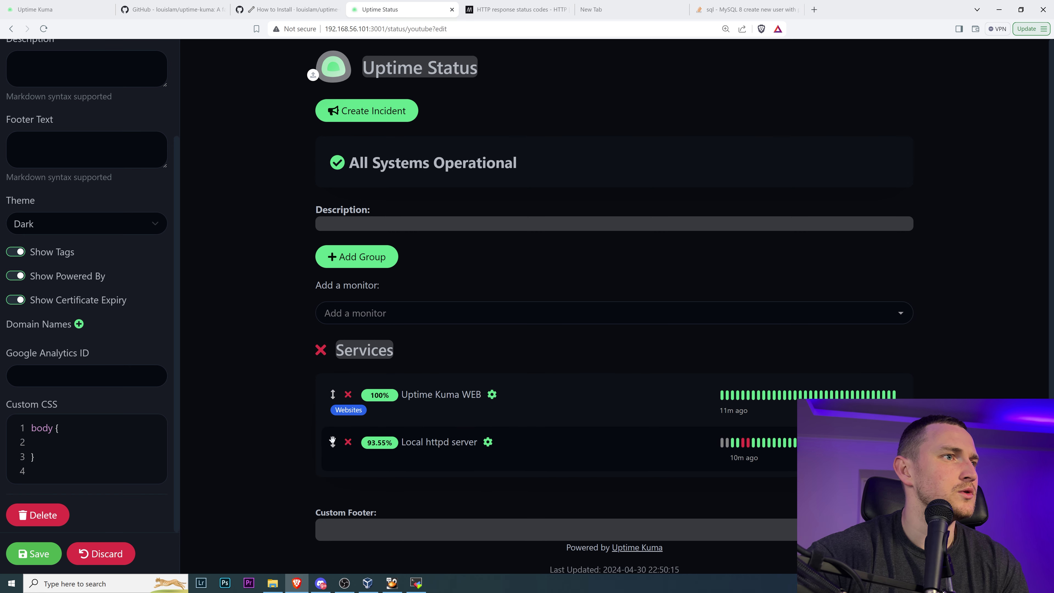
left_click_drag(332, 441, 332, 393)
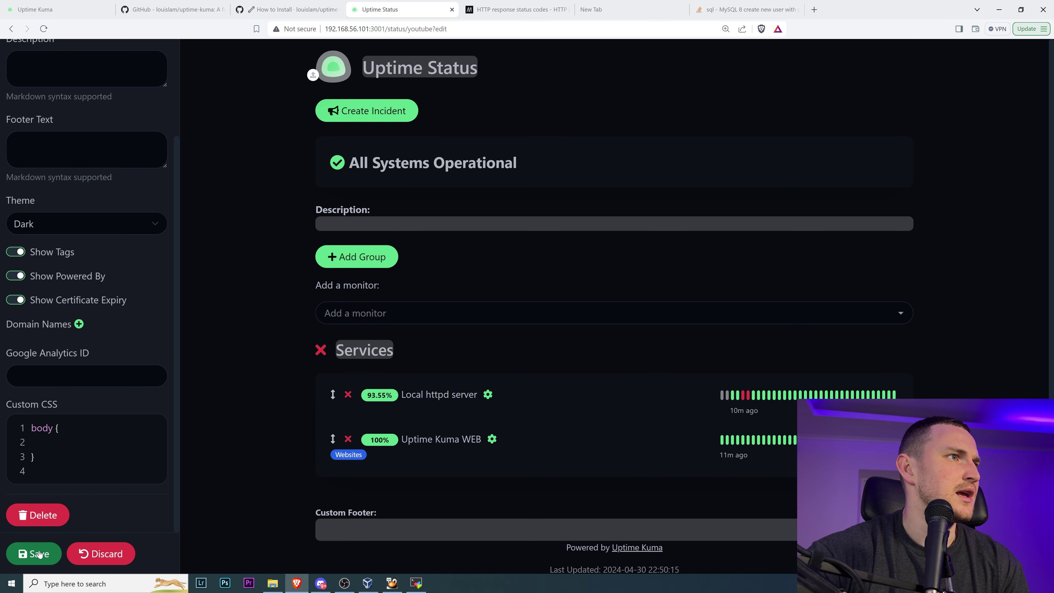
left_click(39, 553)
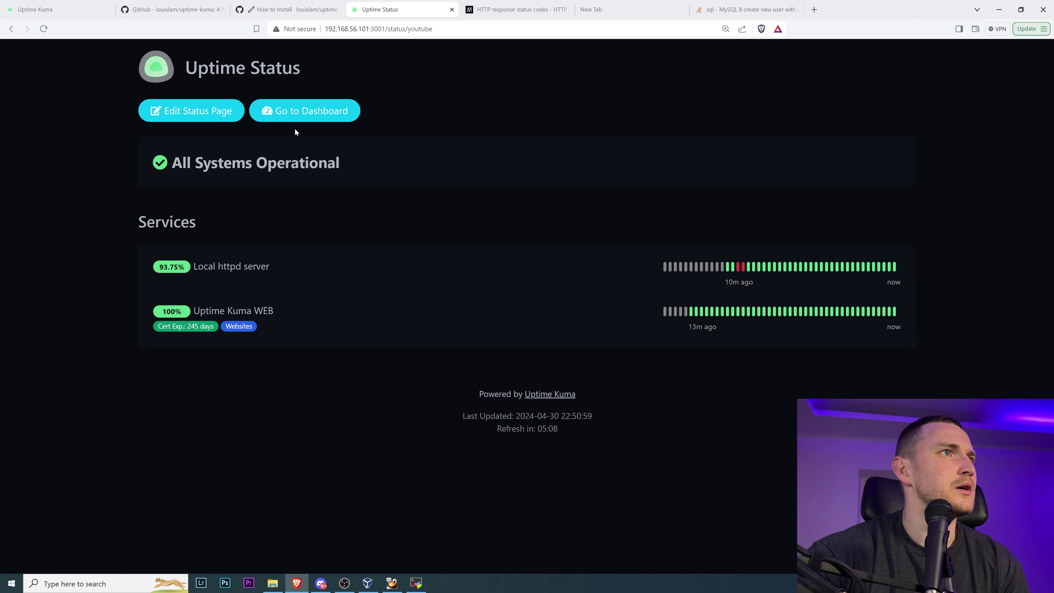
left_click(411, 28)
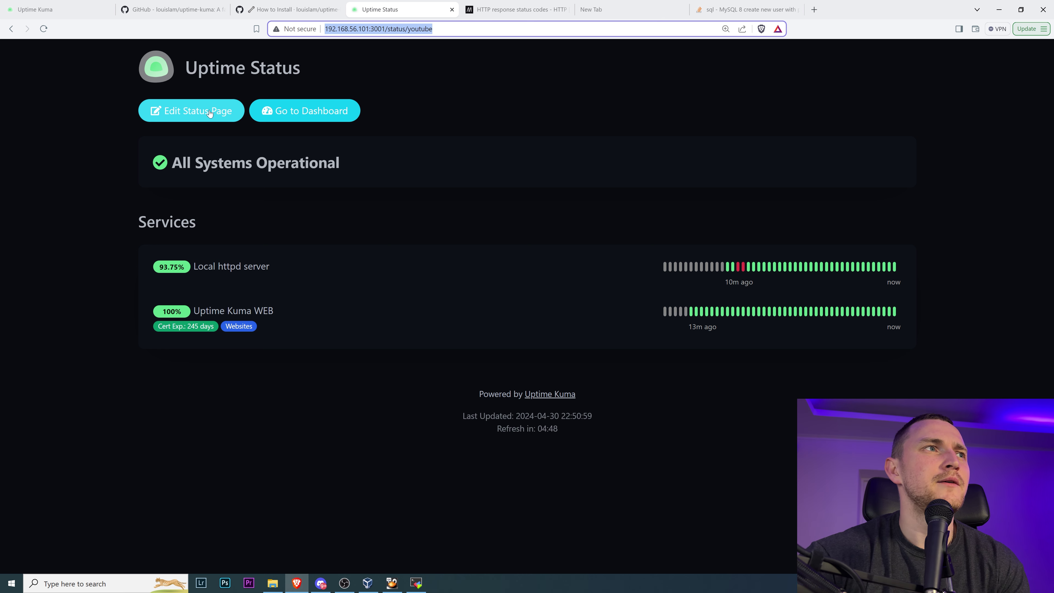
- Save the Uptime Status page, reopen it from the status page list, and enter edit mode again
left_click(206, 117)
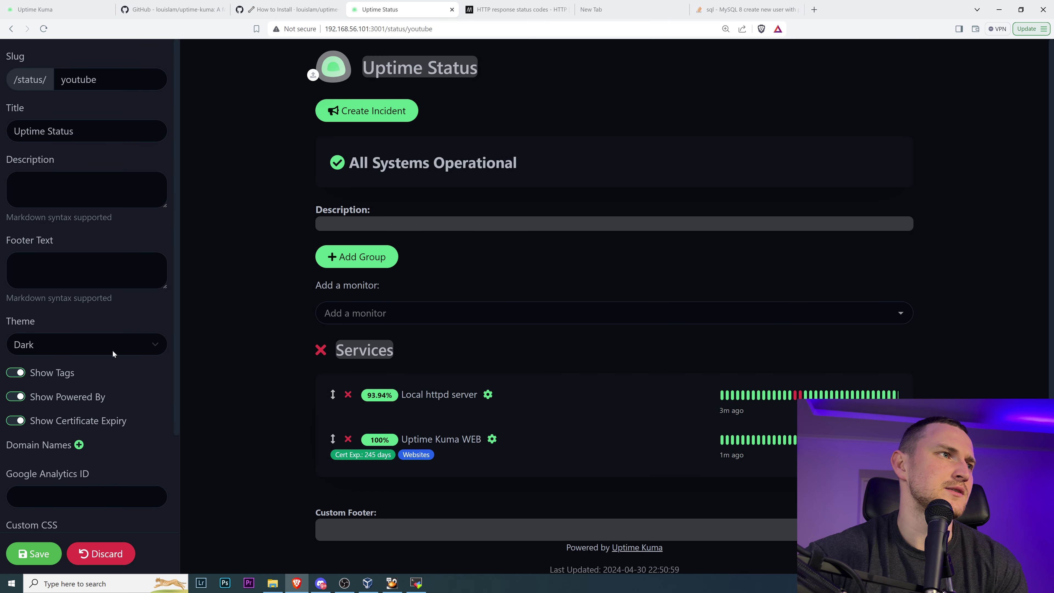
scroll(114, 391, "down", 3)
left_click(41, 554)
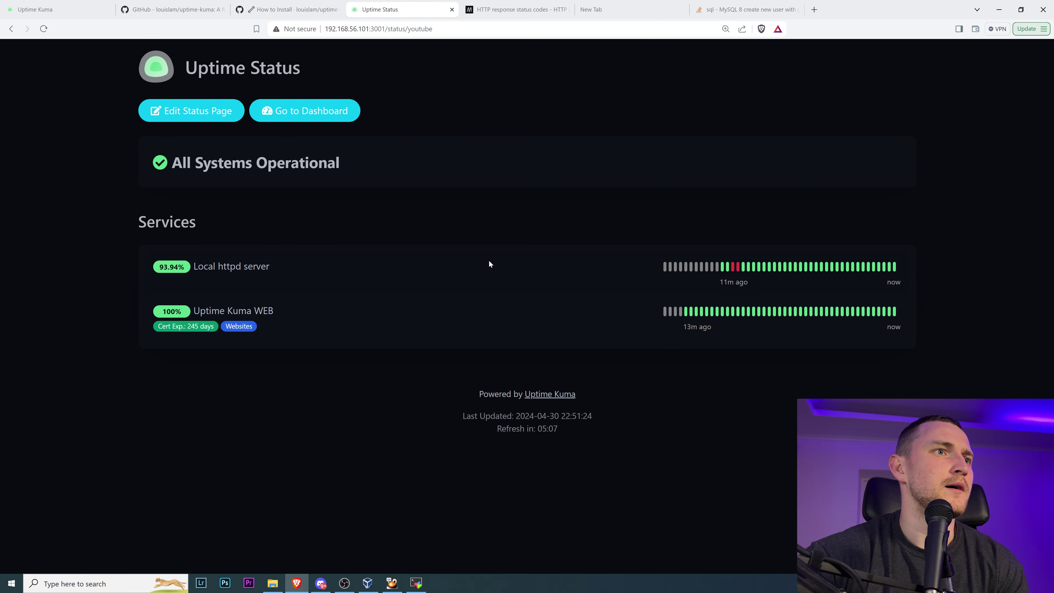
left_click(338, 118)
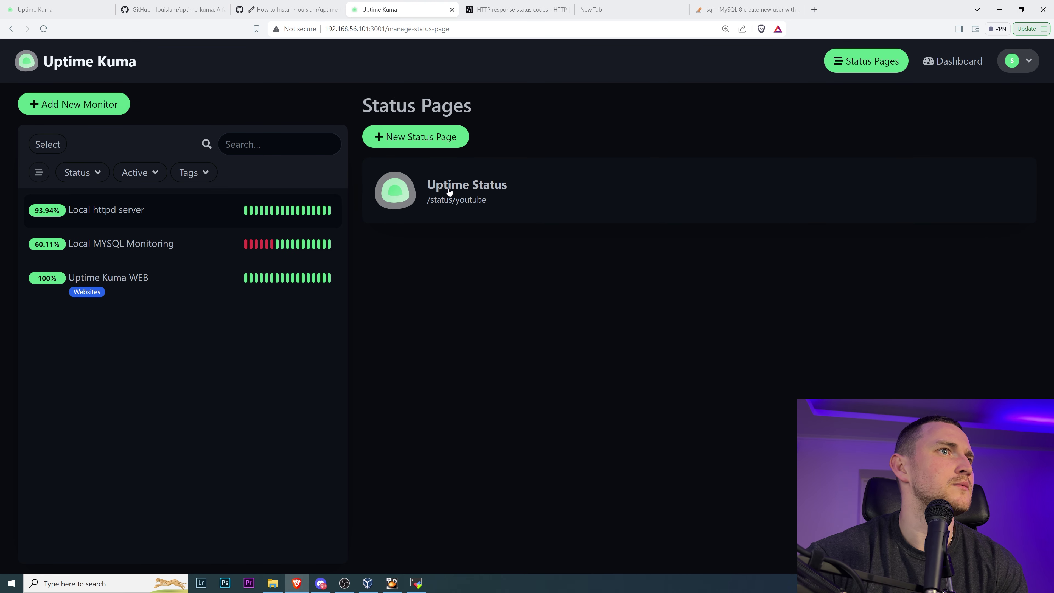
left_click(461, 200)
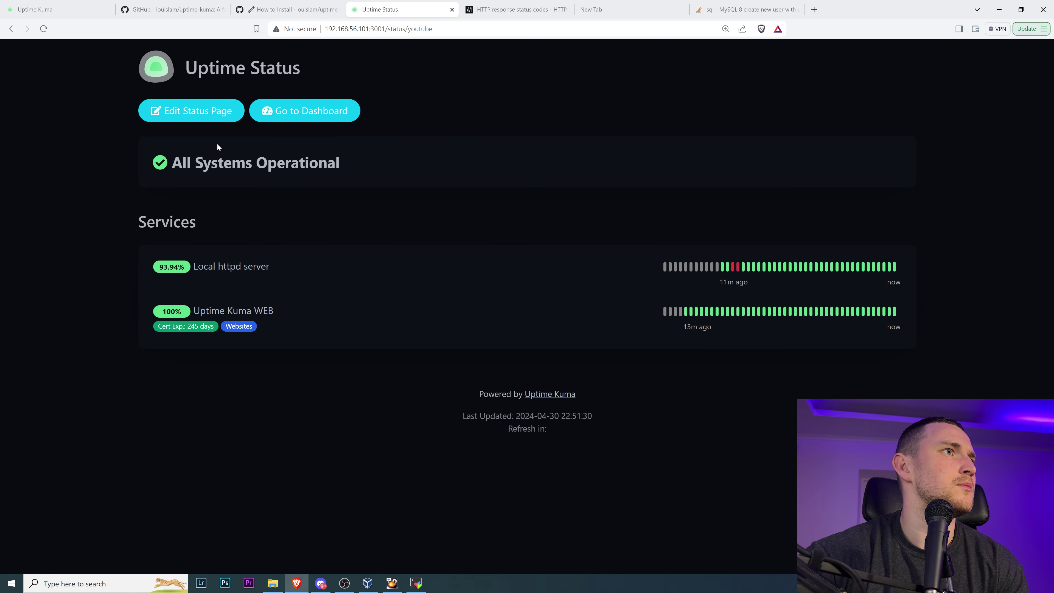
left_click(195, 111)
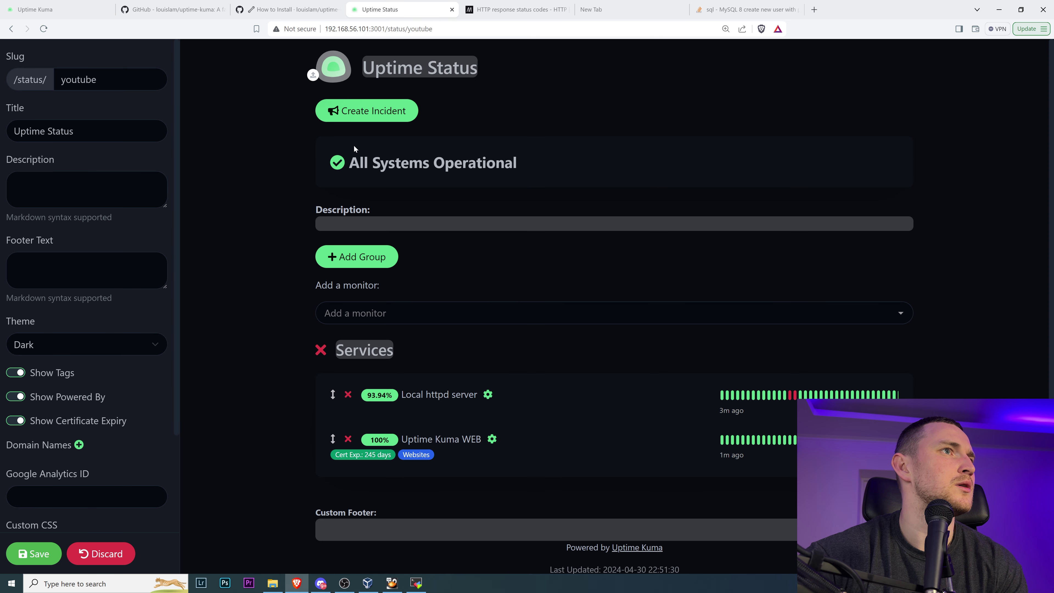
- Post a 'Disaster' incident reading 'This video is great' and save the status page
left_click(366, 111)
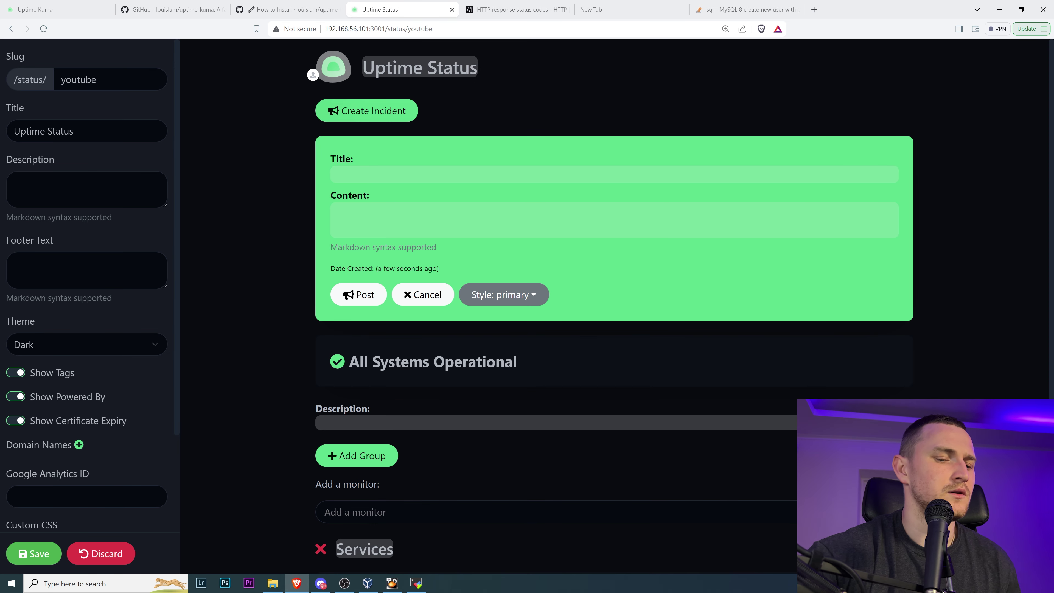
type("Disaster")
key("Tab")
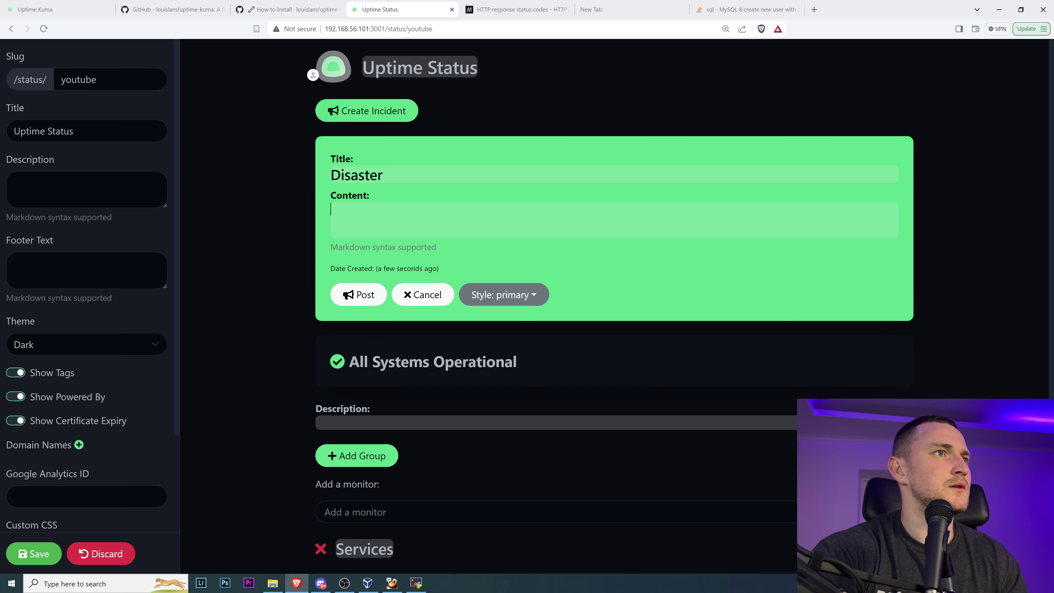
type("This video")
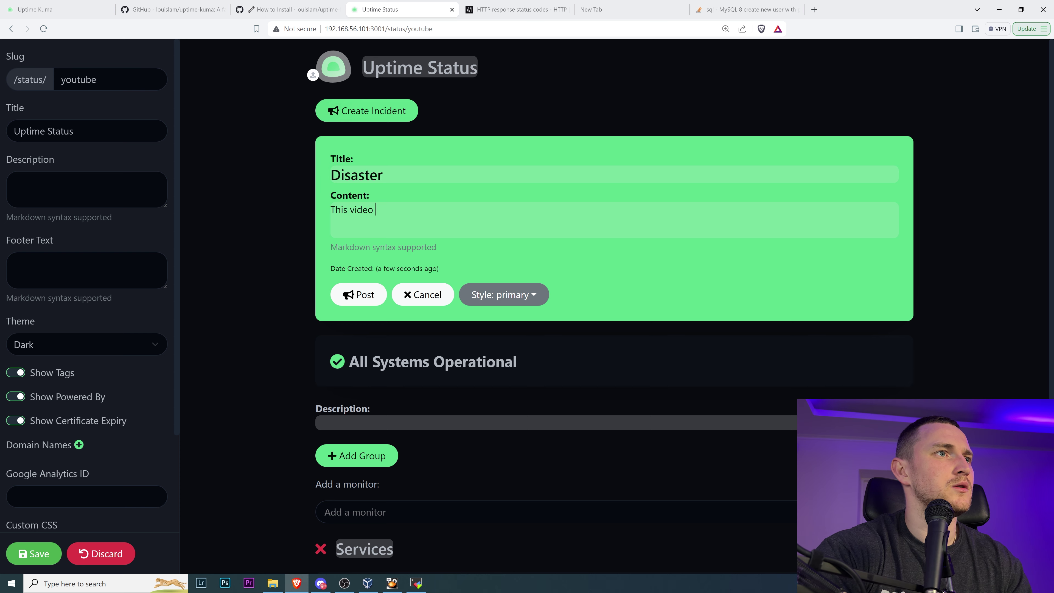
type(" is great")
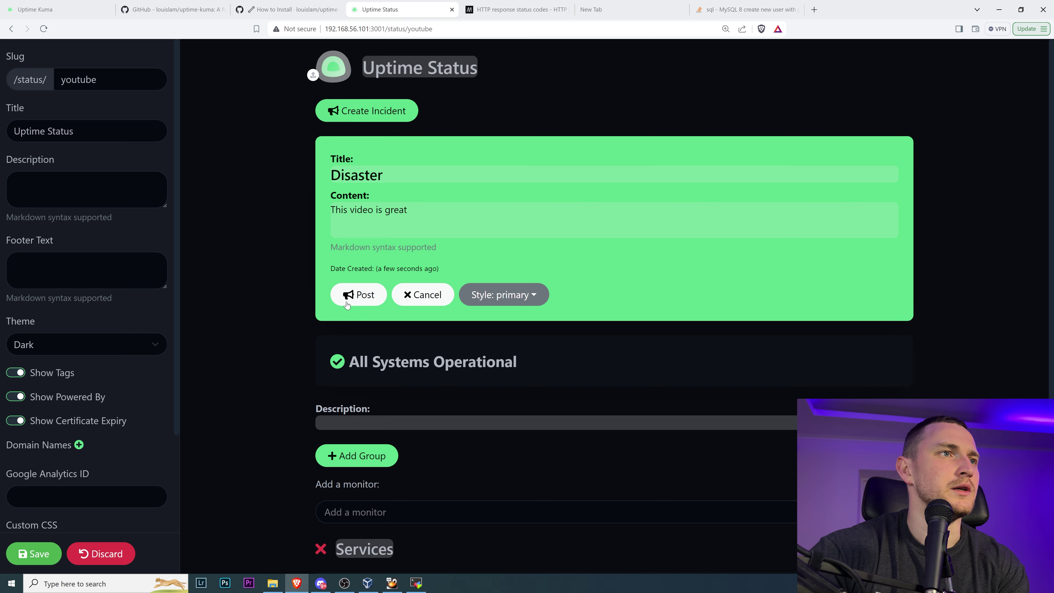
left_click(355, 295)
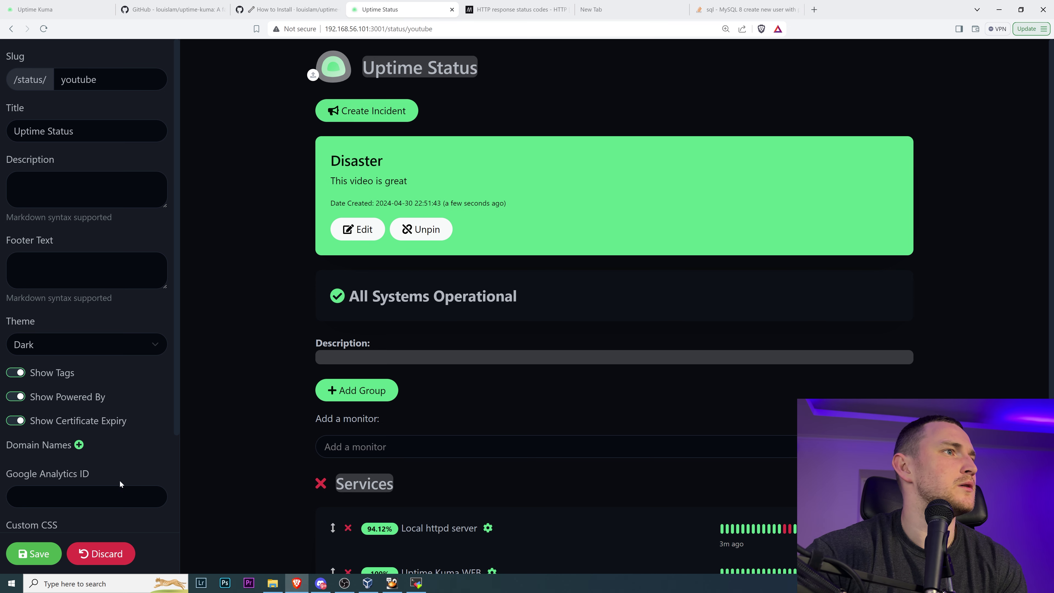
left_click(33, 553)
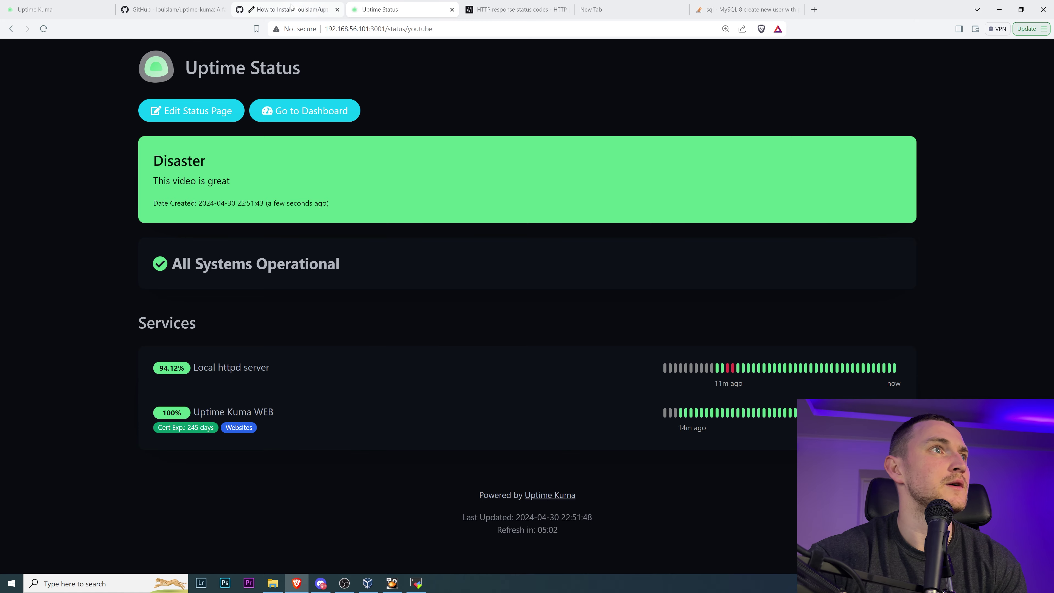
- Browse the GitHub, installation guide and HTTP status code tabs, then return to Uptime Status
left_click(174, 9)
left_click(290, 9)
left_click(514, 9)
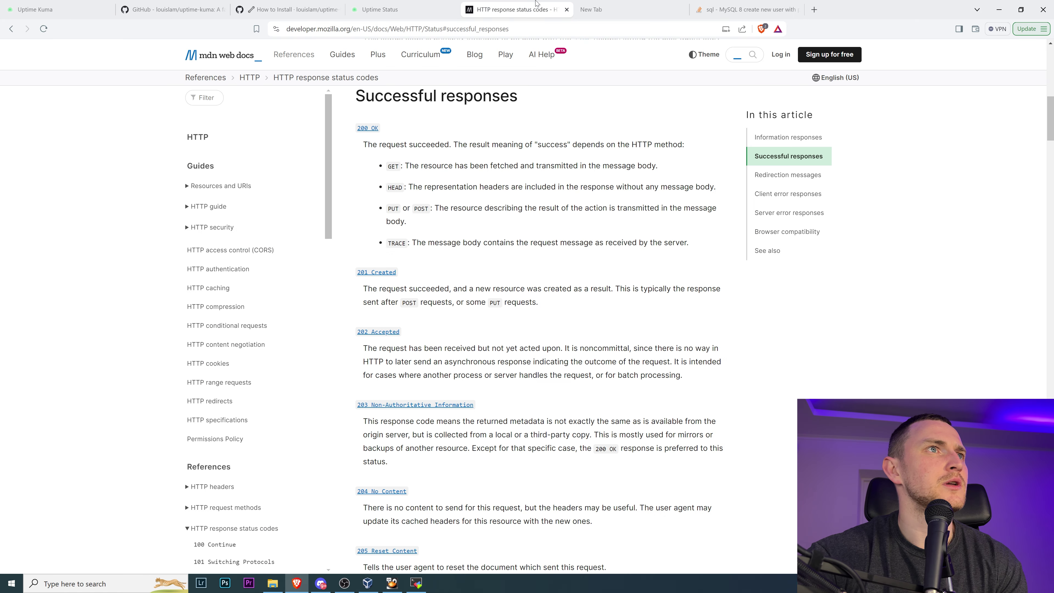
scroll(415, 208, "up", 2)
left_click(380, 9)
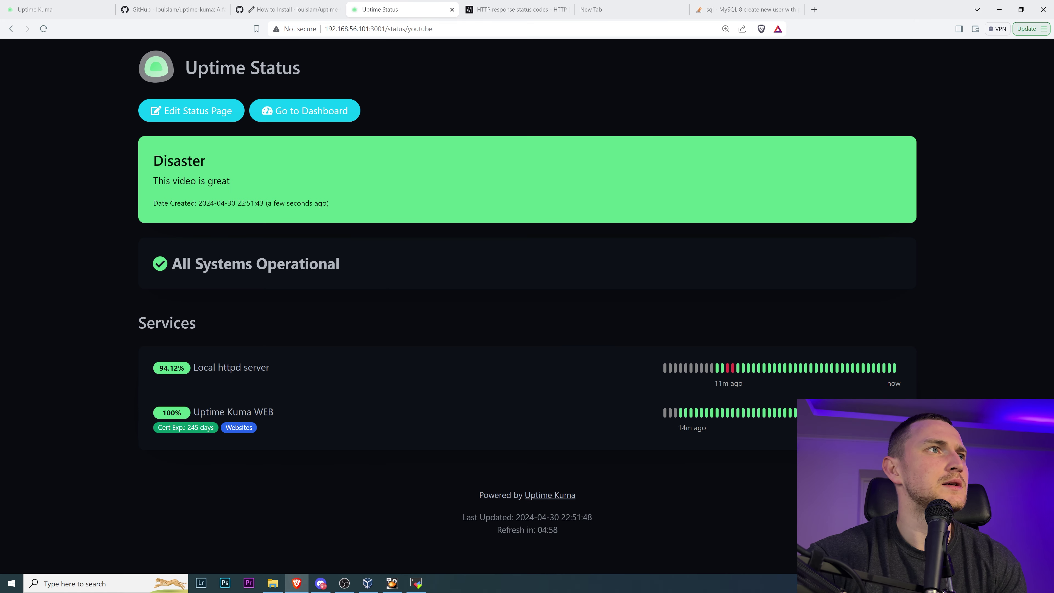
- Enter edit mode, then load /dashboard in place of /status/youtube, leaving without saving
left_click(187, 121)
left_click(390, 29)
left_click(390, 29)
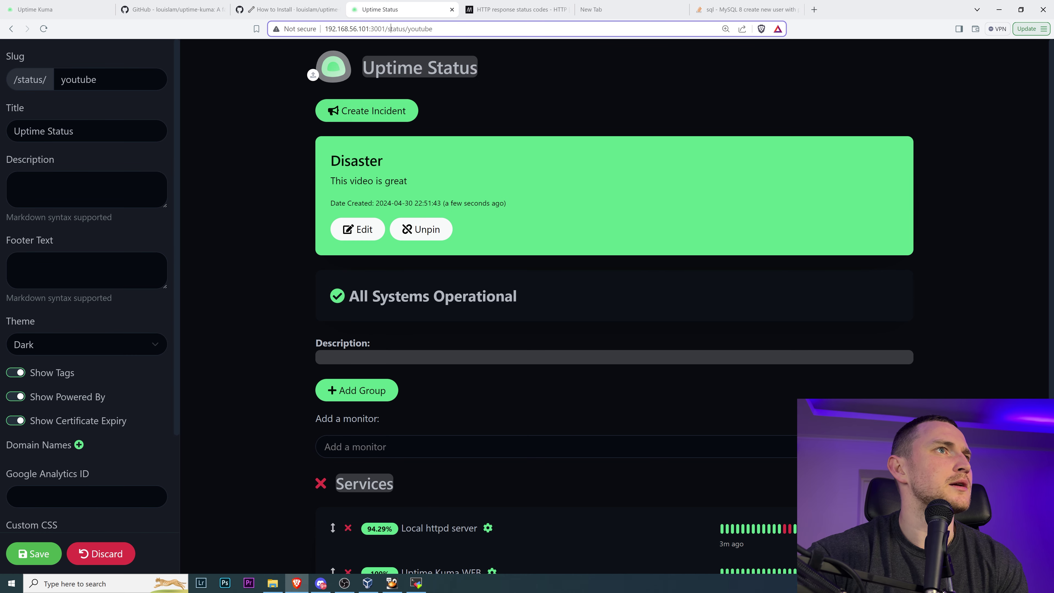
left_click_drag(384, 28, 433, 28)
type("/dashboard")
key("Return")
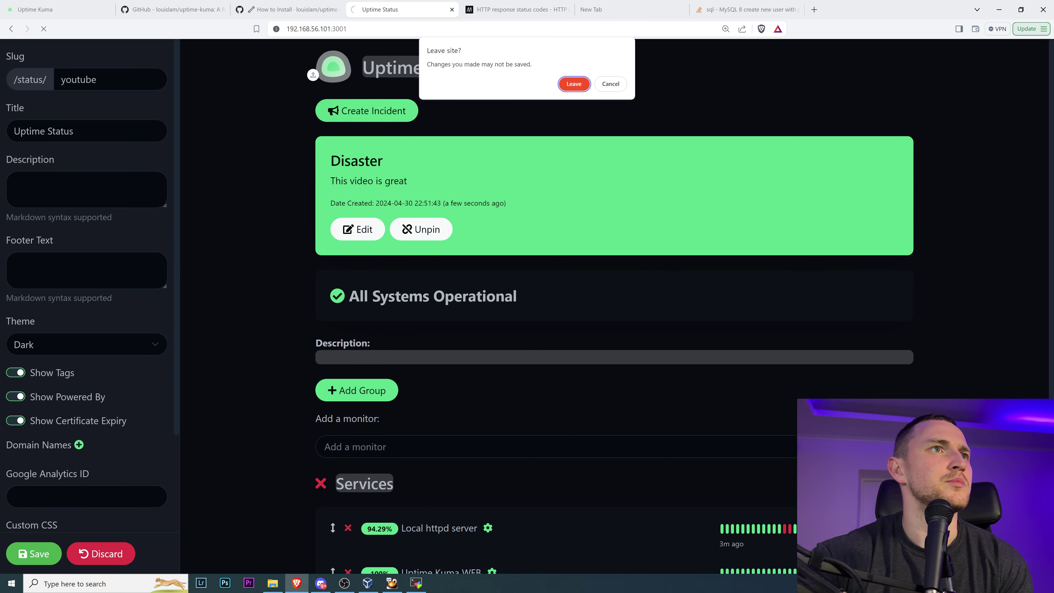
left_click(575, 84)
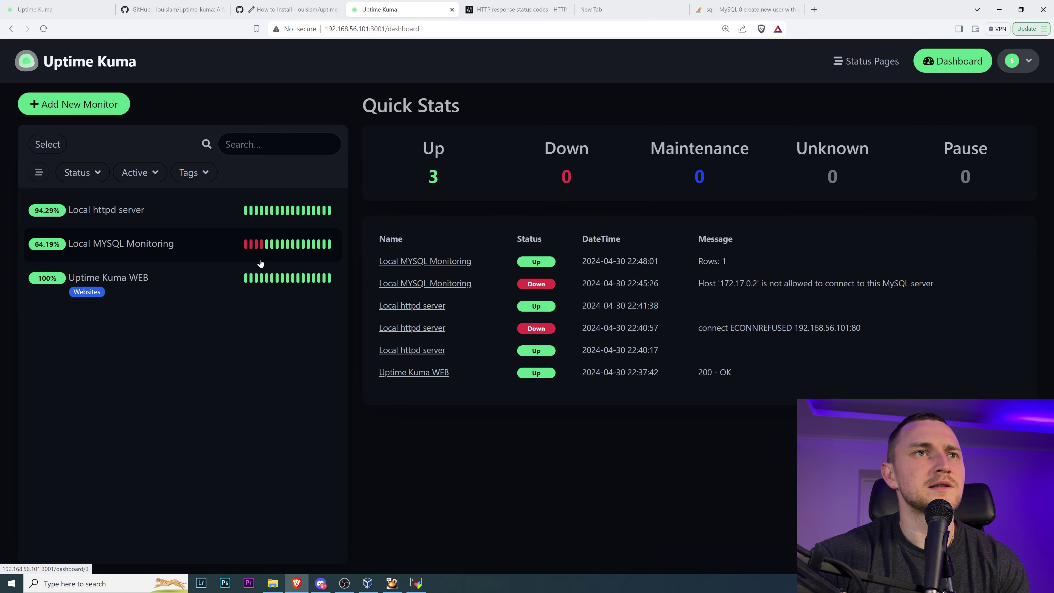